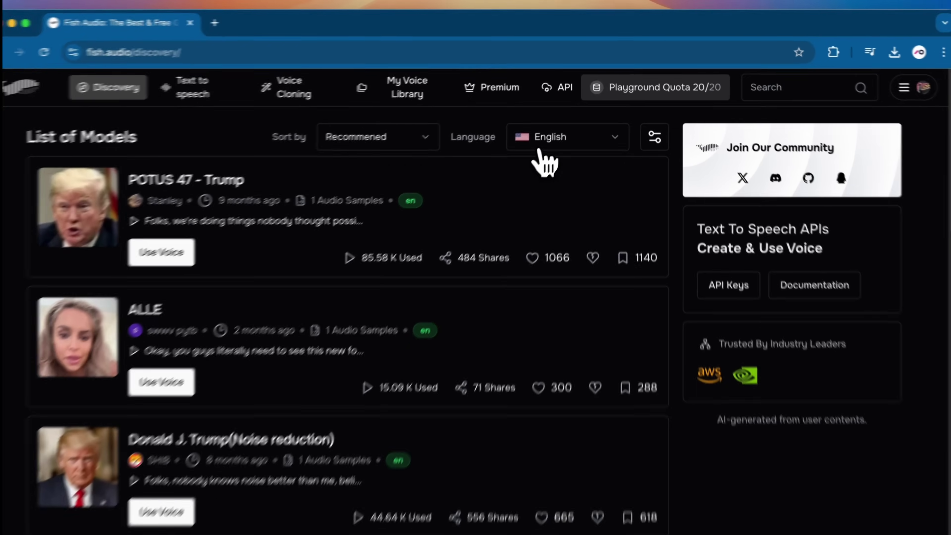
Filter the Fish Audio voice model list by Chinese, Japanese and French in turn.
left_click(547, 138)
left_click(525, 251)
left_click(526, 174)
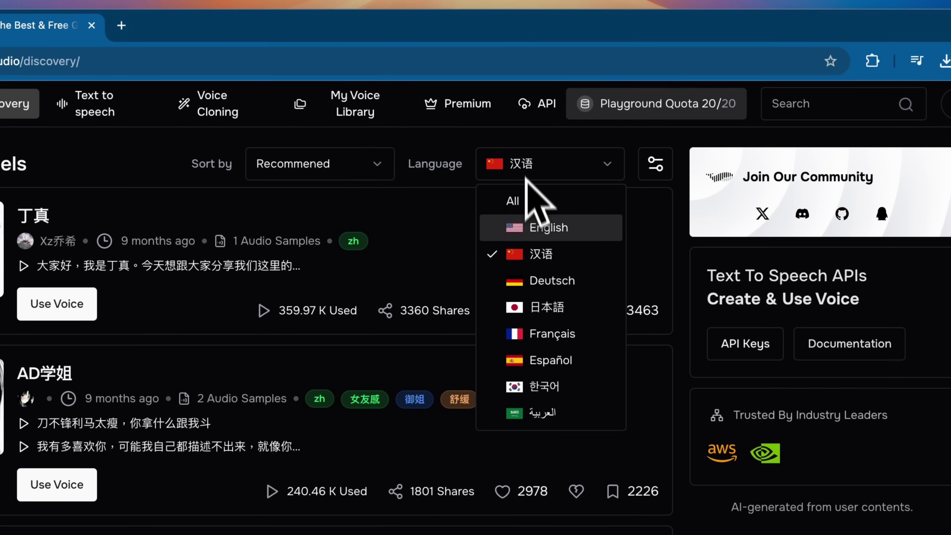
left_click(547, 307)
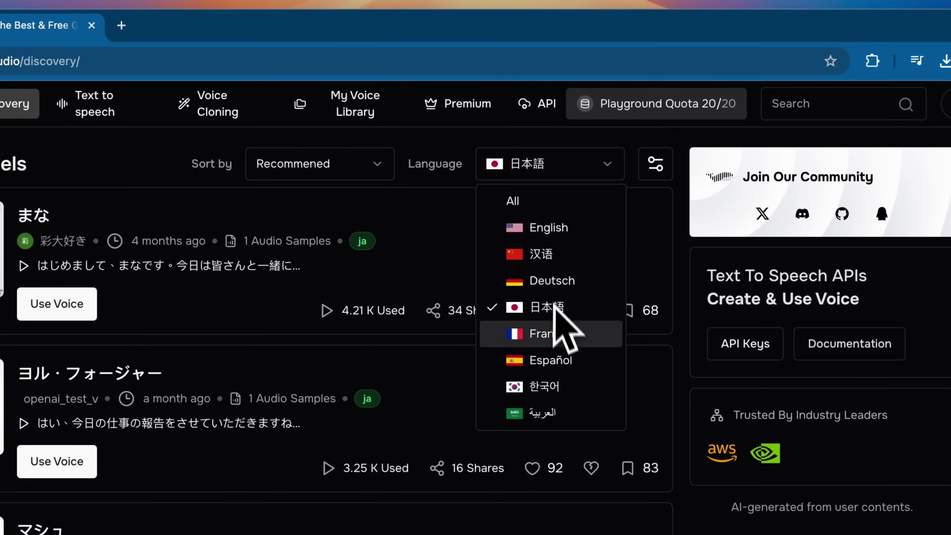
left_click(550, 332)
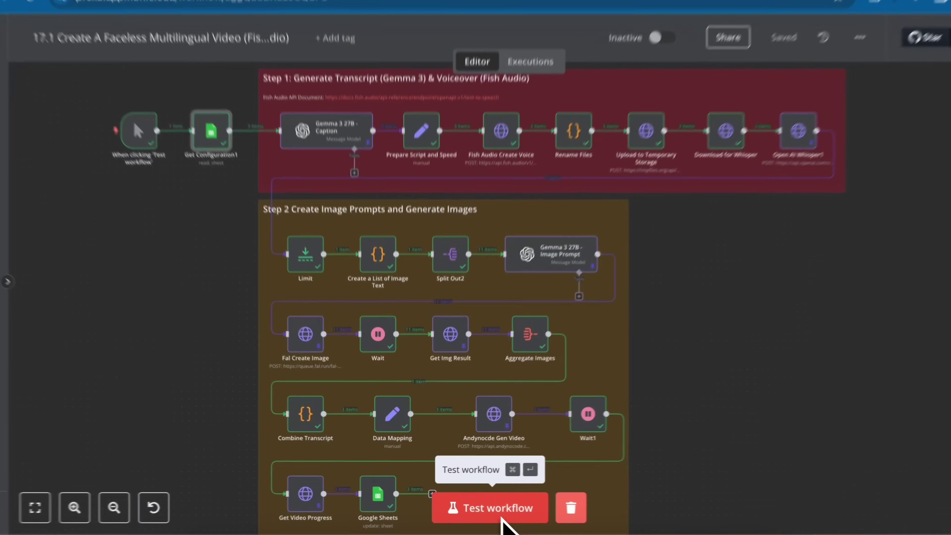
Run a test of the faceless multilingual video workflow in n8n.
left_click(489, 512)
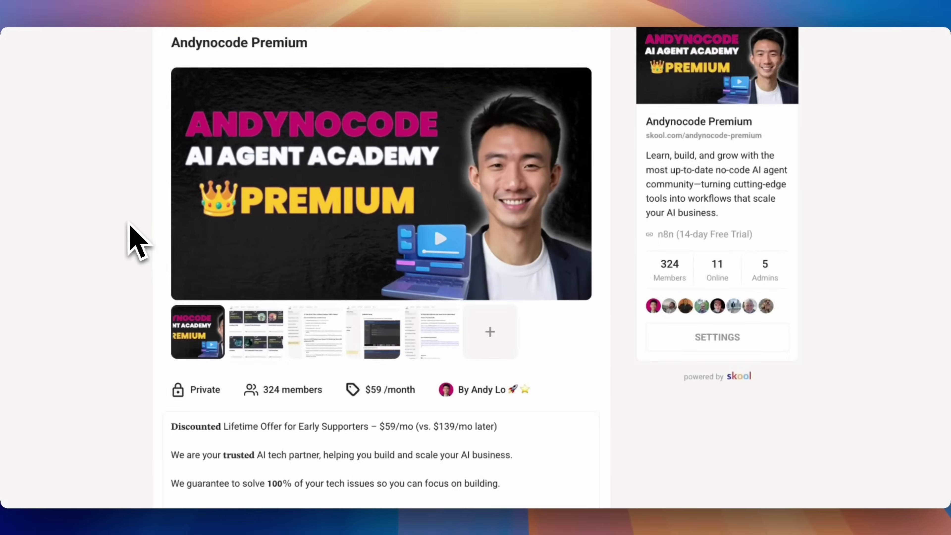
Read through the Andynocode Premium community description and highlight the tech support benefit.
scroll(128, 238, "down", 5)
scroll(128, 225, "down", 2)
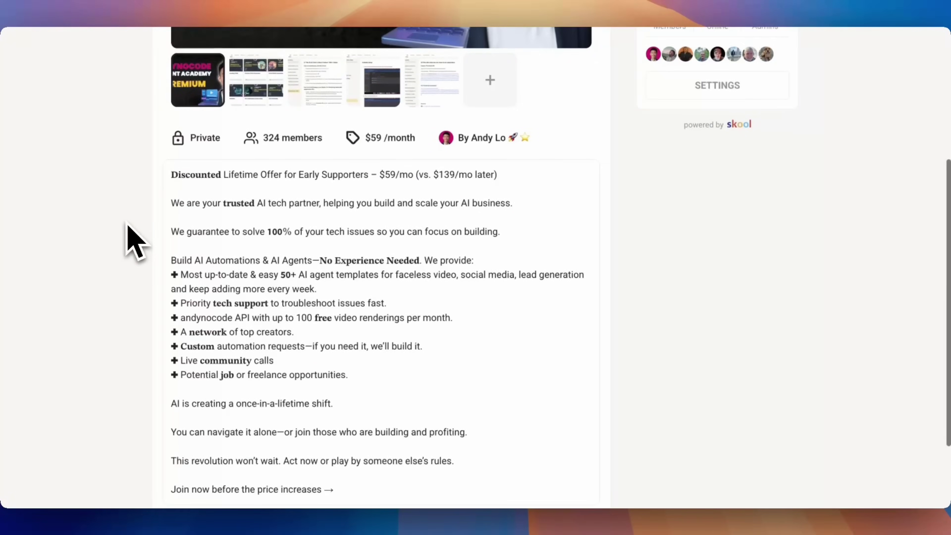
left_click(178, 261)
left_click_drag(178, 261, 364, 252)
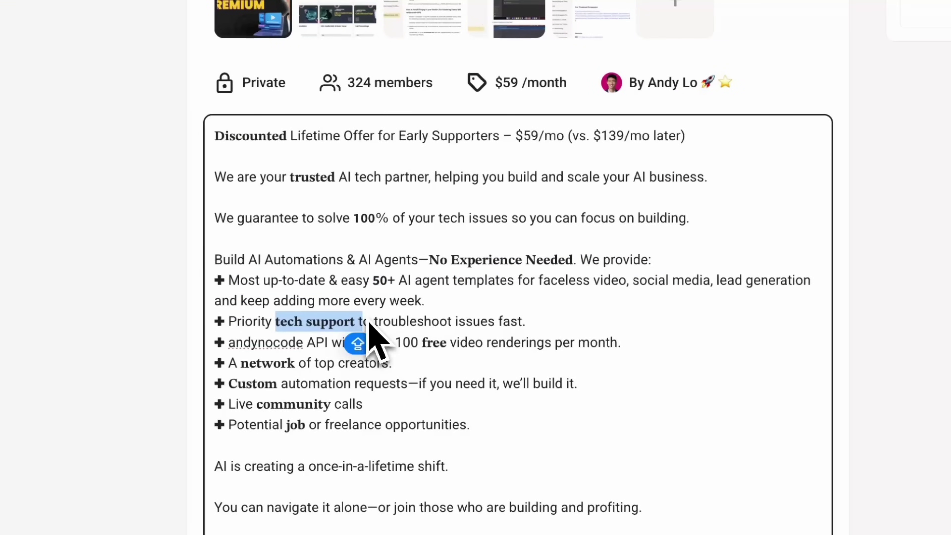
scroll(313, 431, "up", 10)
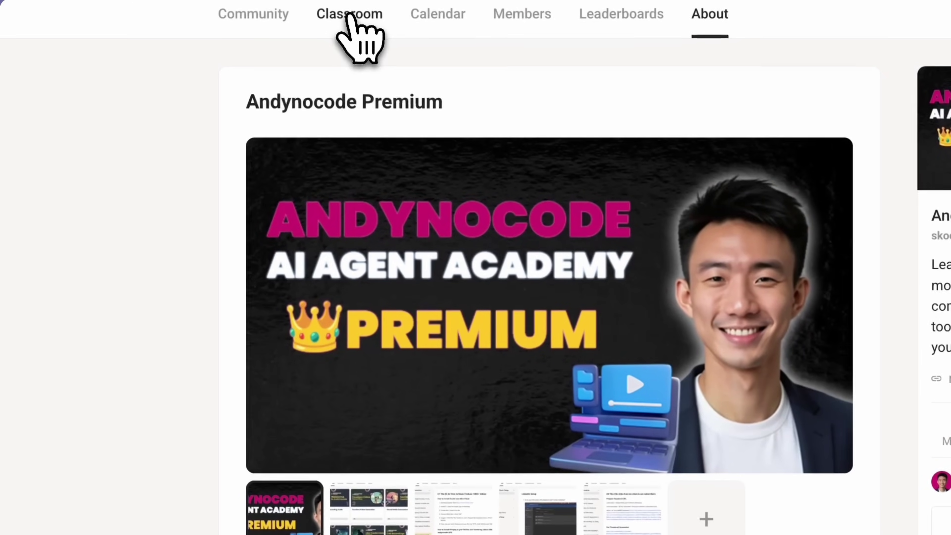
Open the Faceless Video Generation course in the community classroom and look through the Docker and n8n installation lesson.
left_click(349, 16)
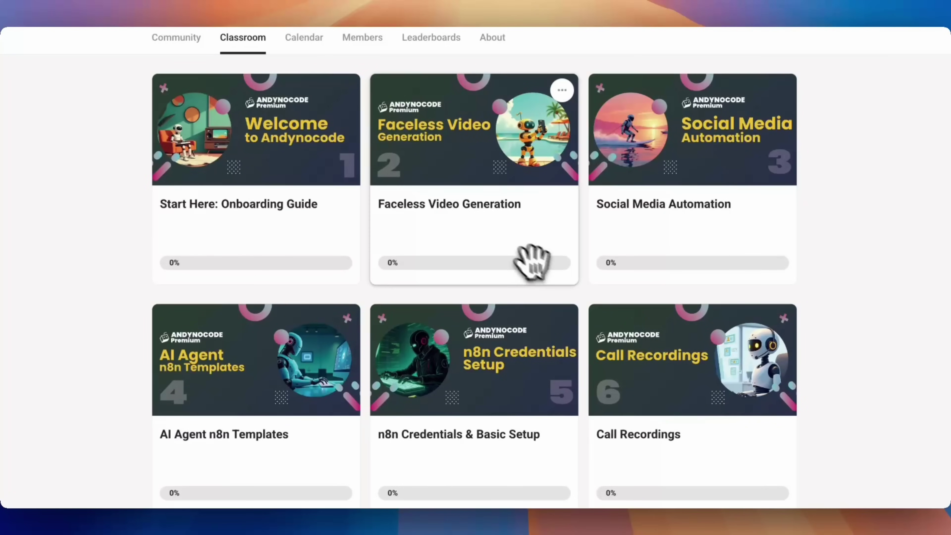
left_click(511, 247)
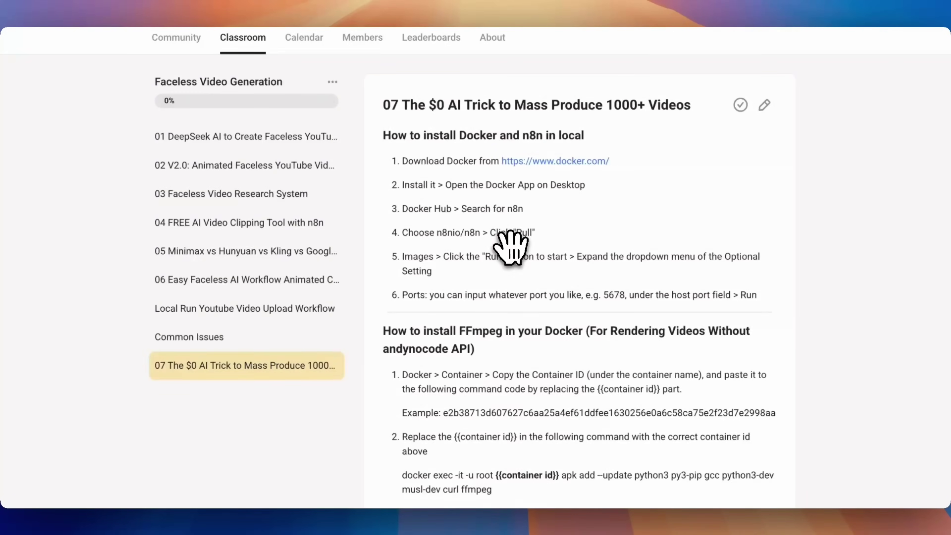
scroll(474, 225, "down", 8)
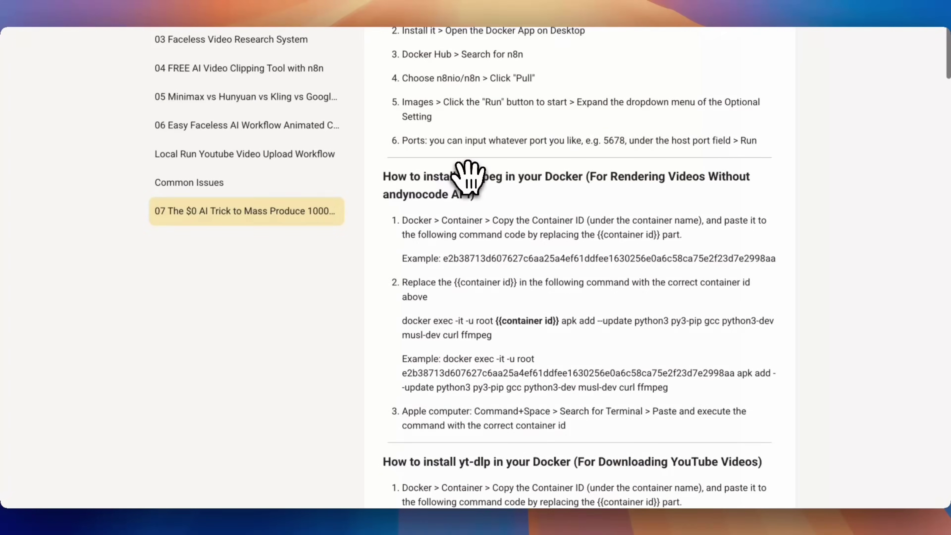
scroll(468, 177, "down", 3)
scroll(468, 176, "up", 10)
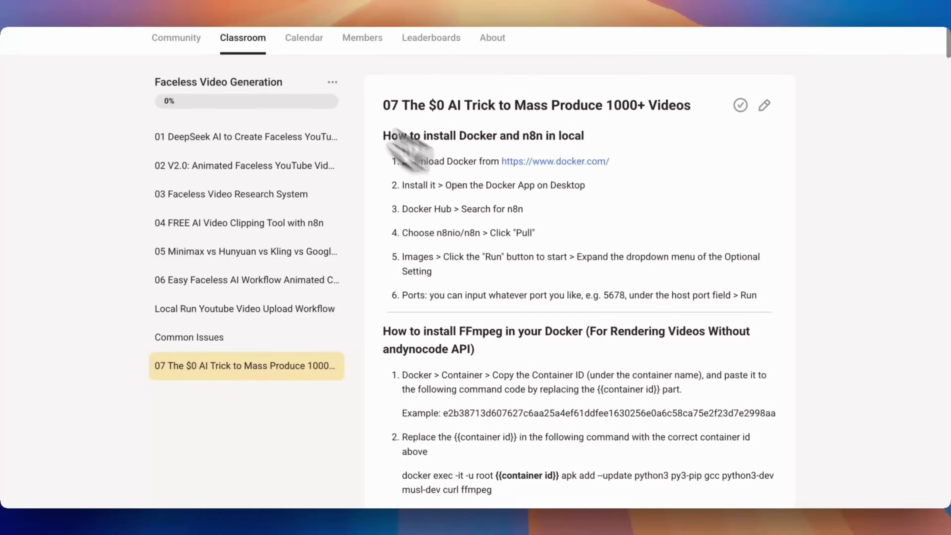
Look through lesson 20 of the Social Media Automation course and its resources, and return to the classroom overview.
left_click(220, 33)
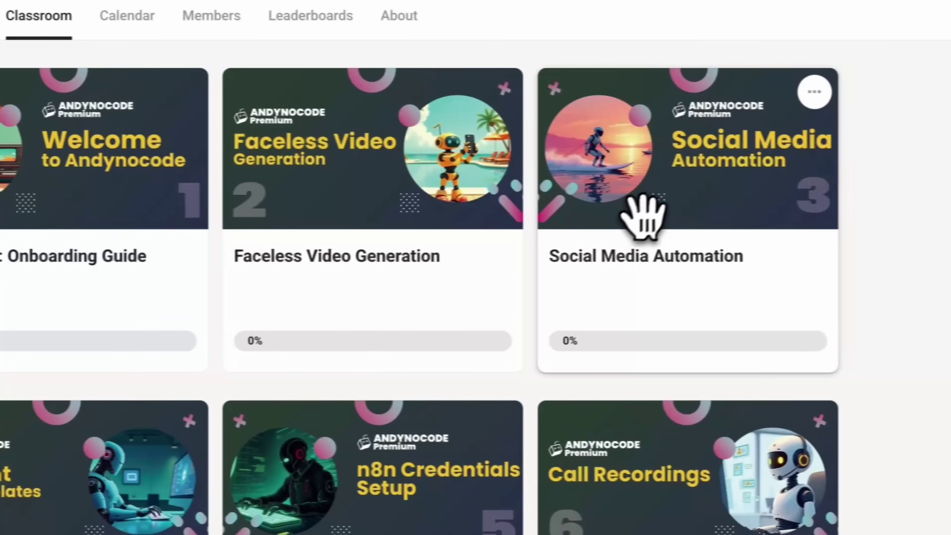
left_click(624, 221)
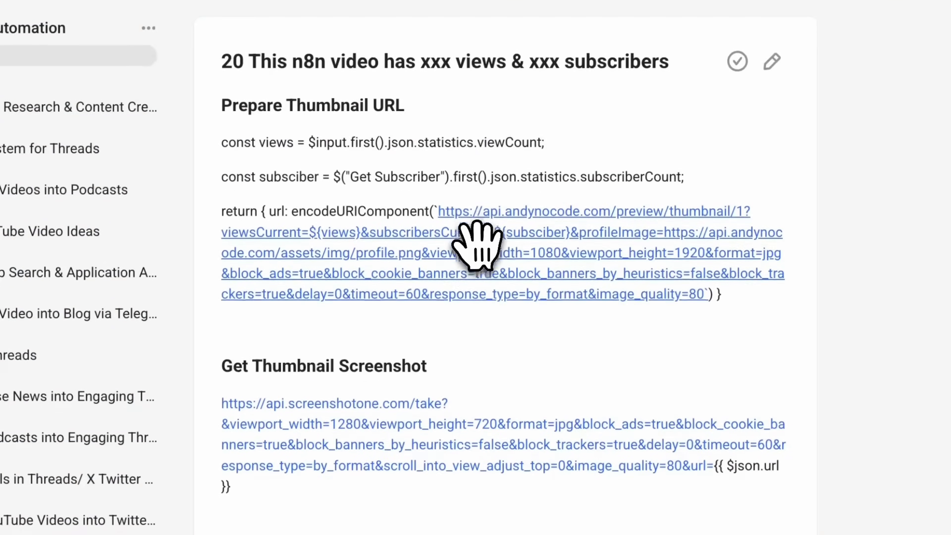
scroll(548, 206, "down", 4)
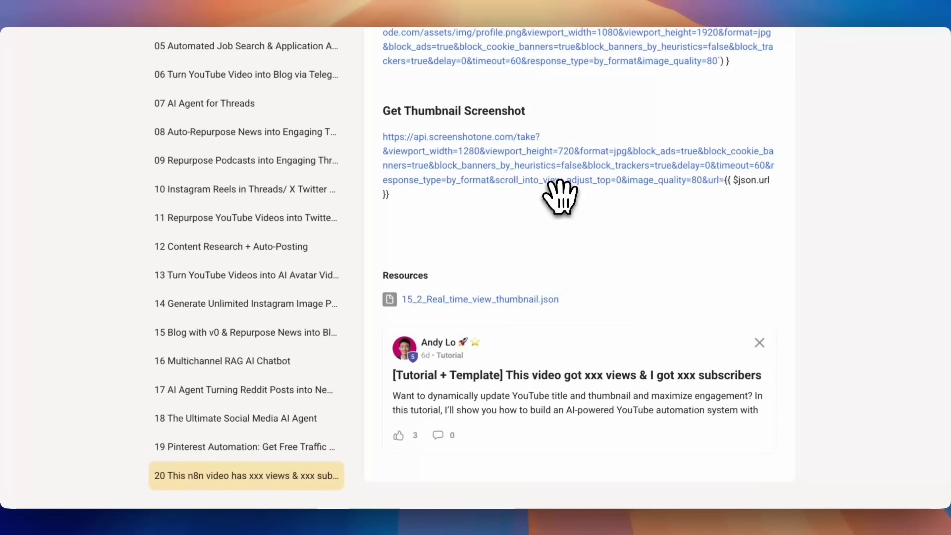
scroll(560, 197, "up", 6)
scroll(561, 197, "down", 1)
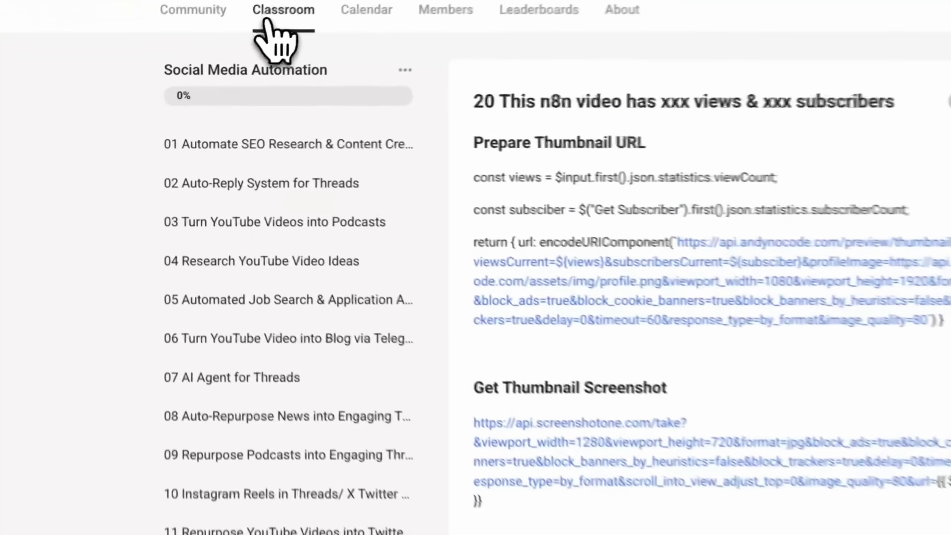
left_click(240, 39)
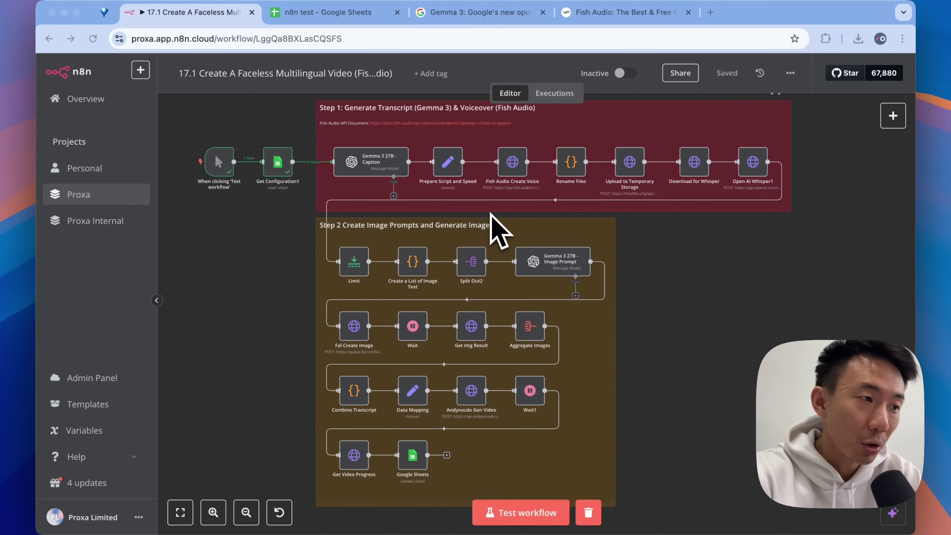
View Google's Gemma 3 announcement and the Fish Audio home page.
left_click(522, 19)
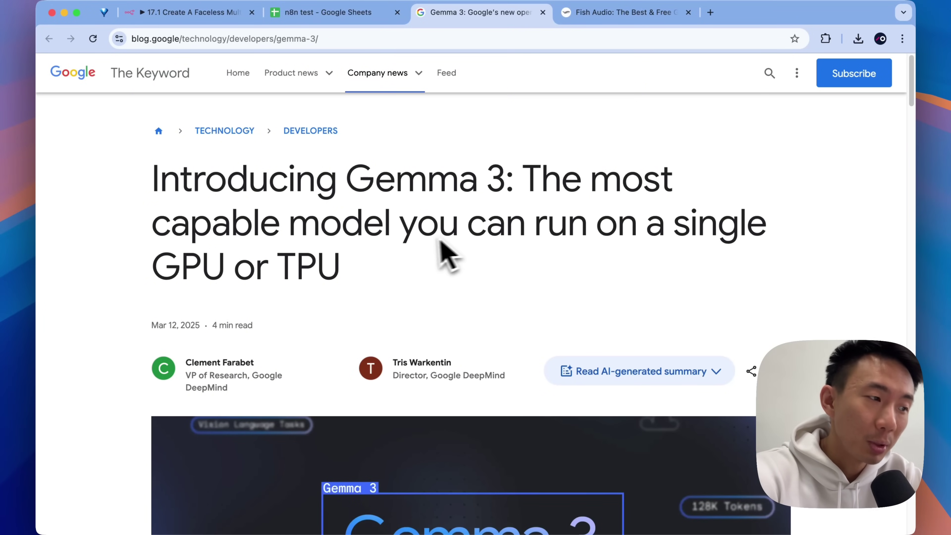
left_click(622, 11)
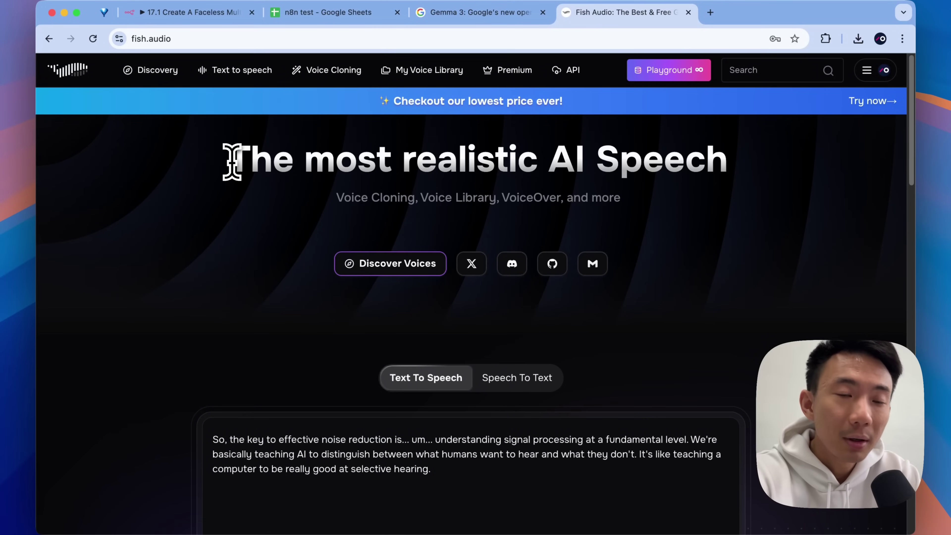
Return to the n8n workflow and inspect the parameters of the Fal Create Image node.
left_click(217, 12)
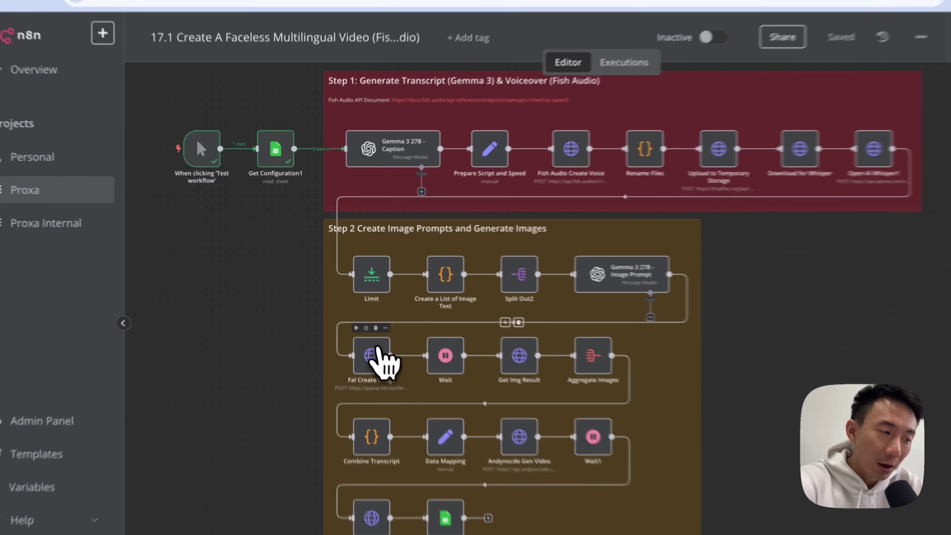
double_click(354, 326)
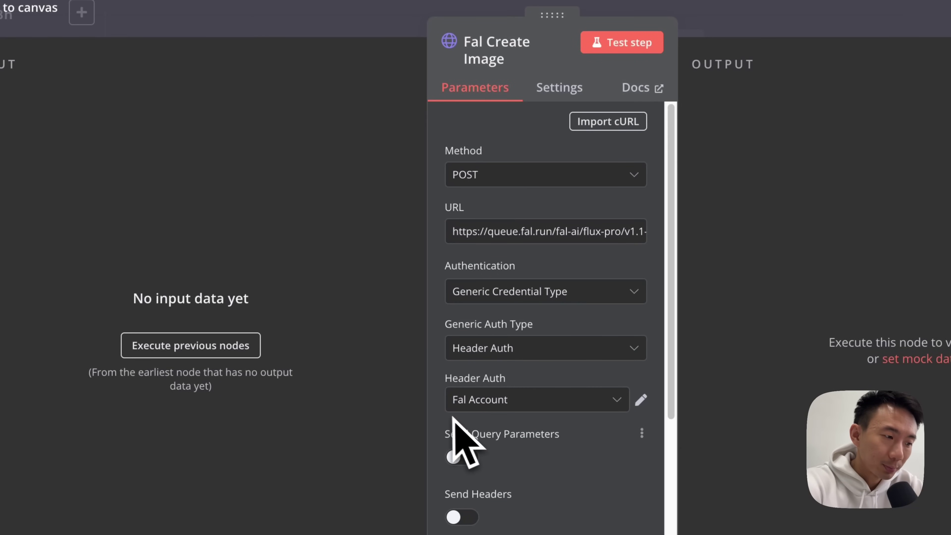
key("Escape")
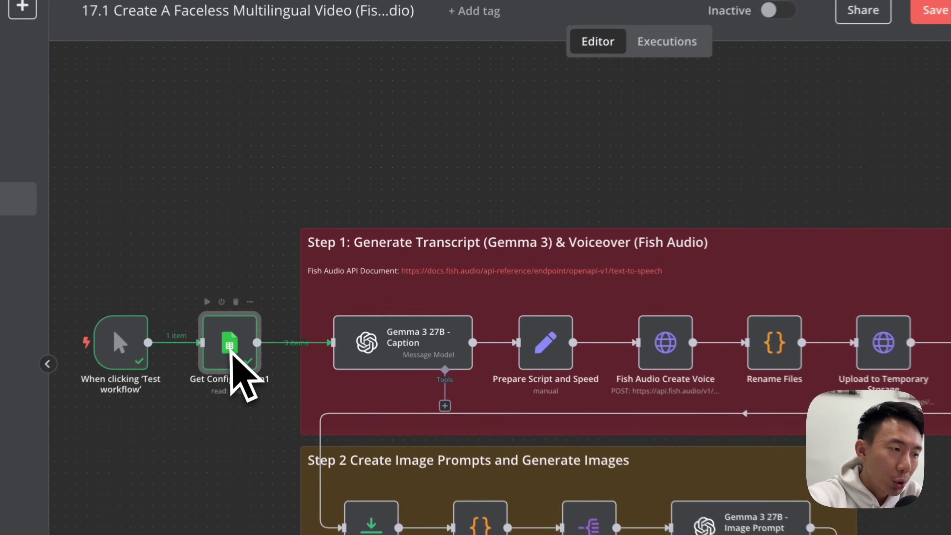
Open the Get Configuration1 node and review its credential, operation, document, sheet and filter settings.
double_click(273, 286)
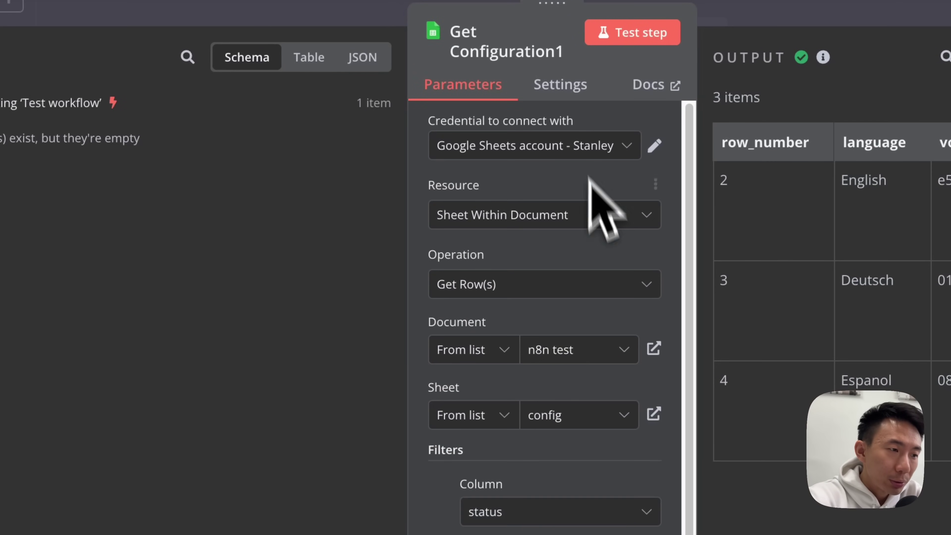
scroll(600, 267, "down", 1)
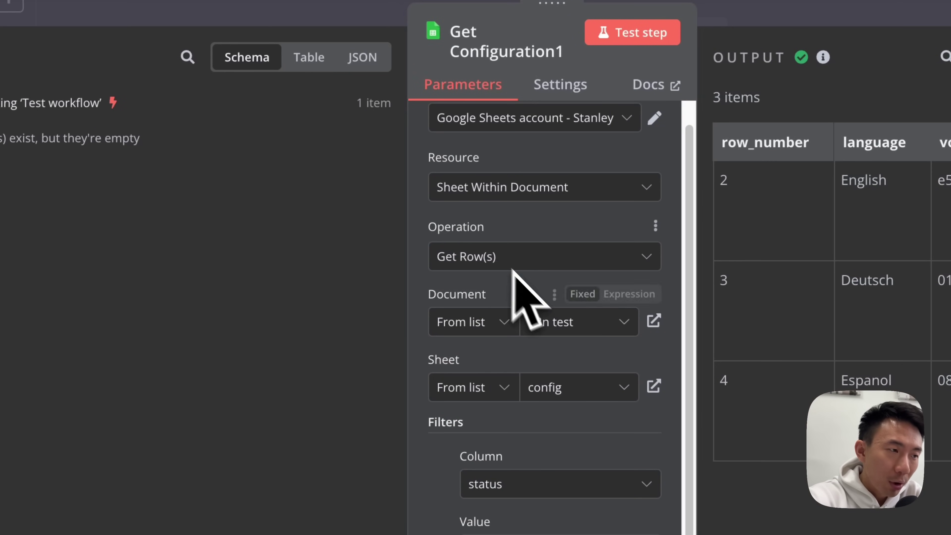
scroll(570, 390, "down", 1)
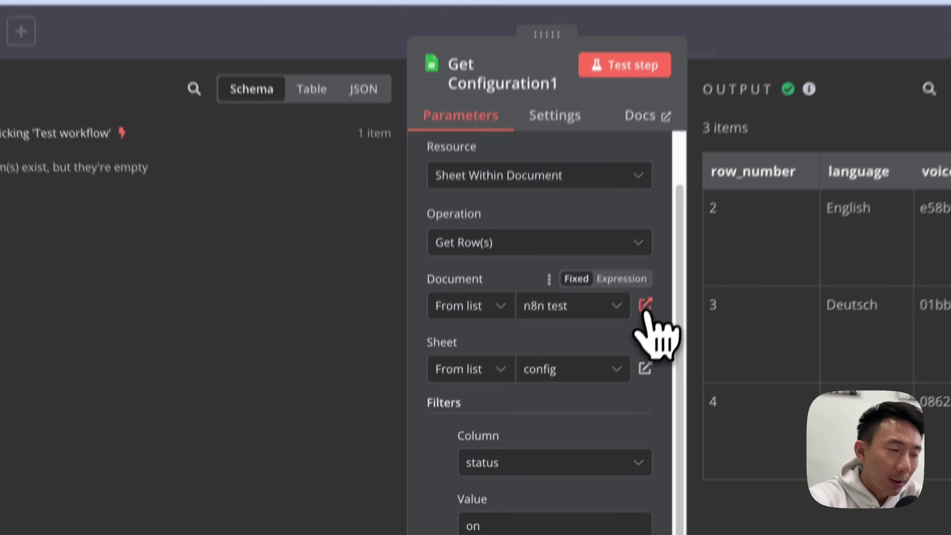
Open the linked n8n test spreadsheet and go through its language, voice, topic, music, status and result columns.
left_click(654, 280)
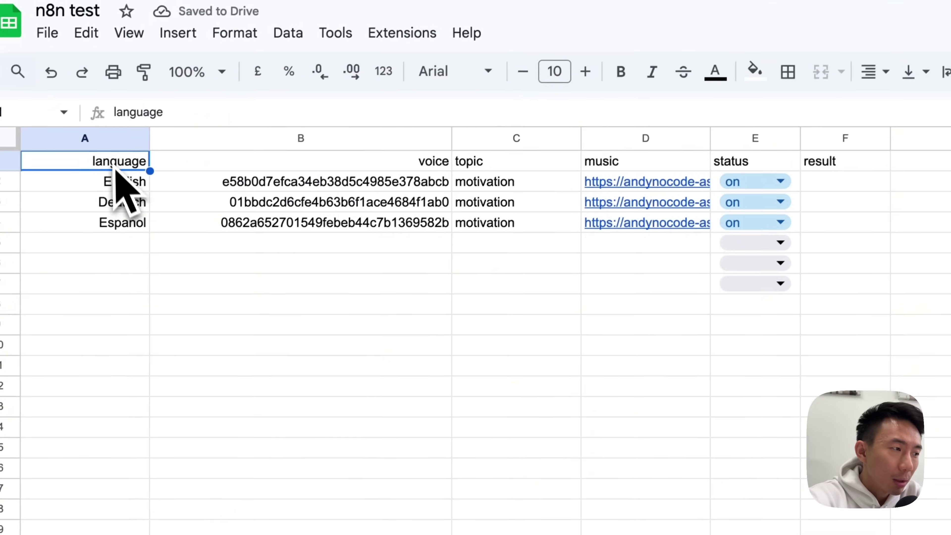
left_click(22, 237)
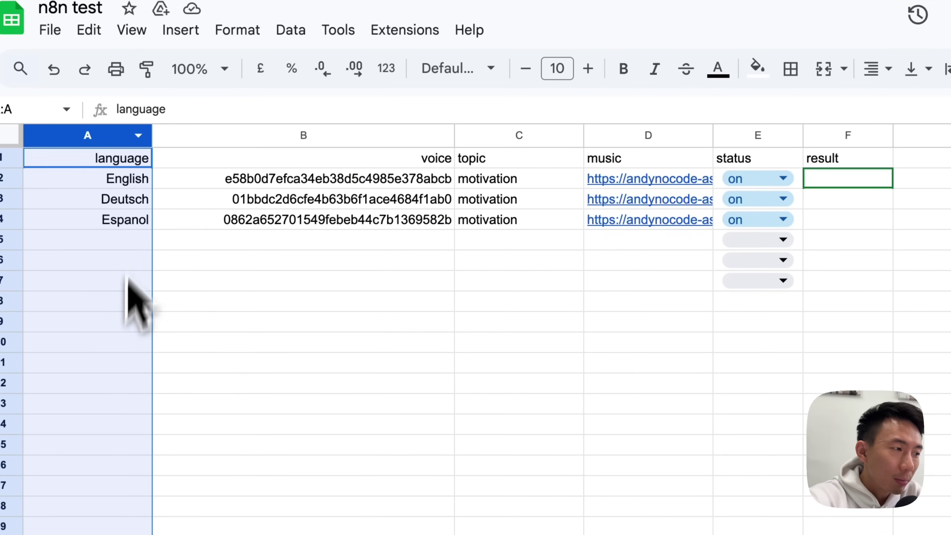
left_click(341, 133)
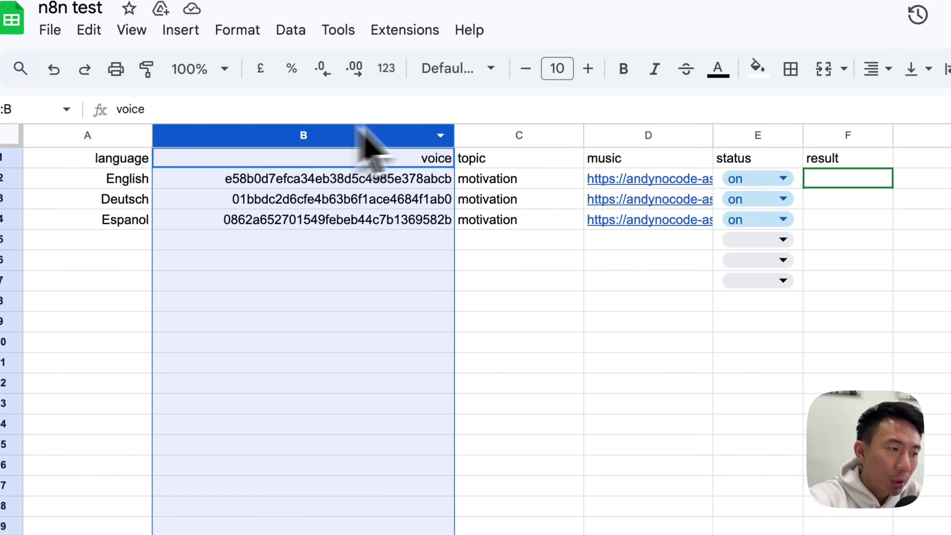
left_click(513, 135)
left_click(643, 135)
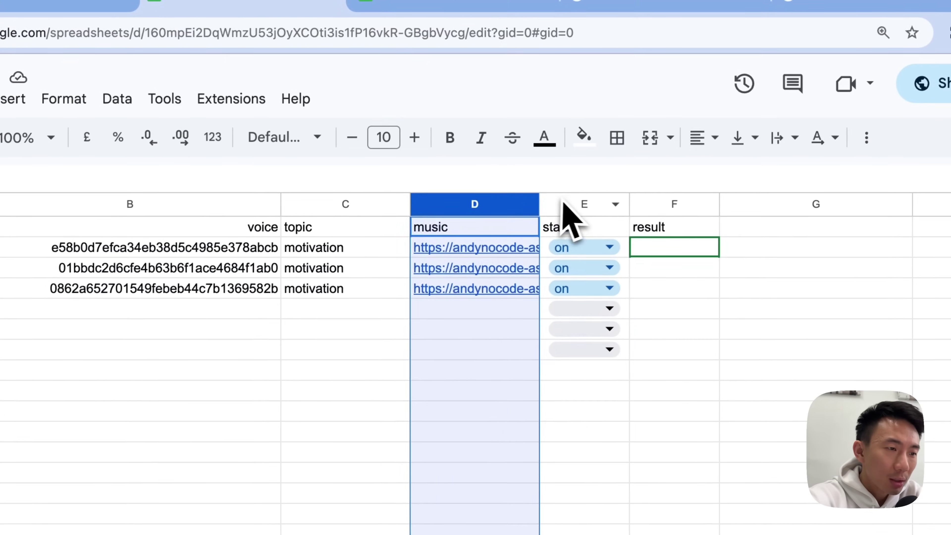
left_click(746, 135)
left_click(663, 204)
left_click(112, 204)
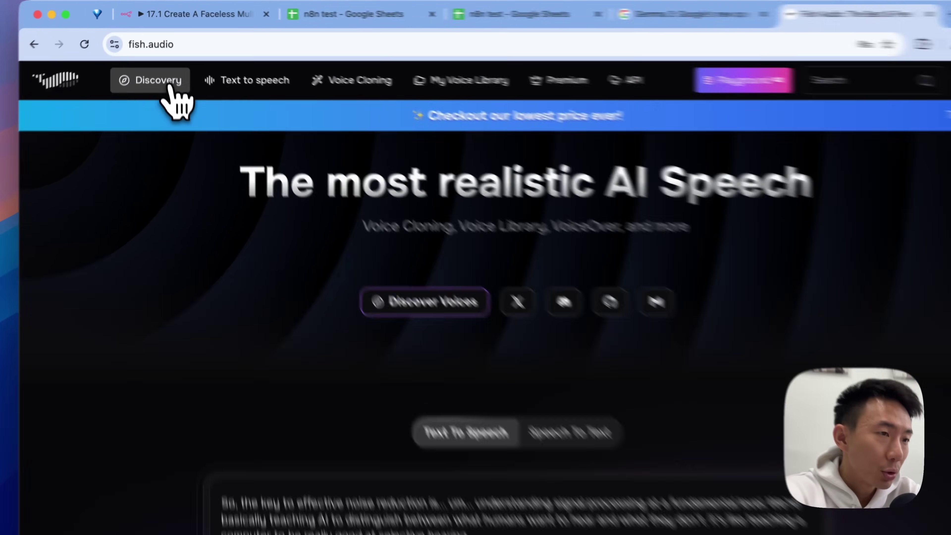
Open Fish Audio's Discovery page and check the available language options against the spreadsheet.
left_click(166, 74)
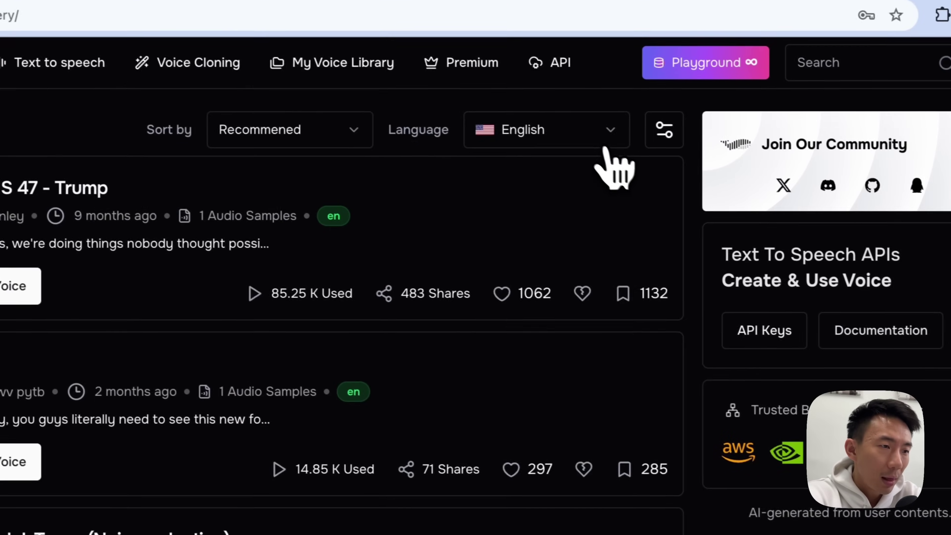
left_click(836, 174)
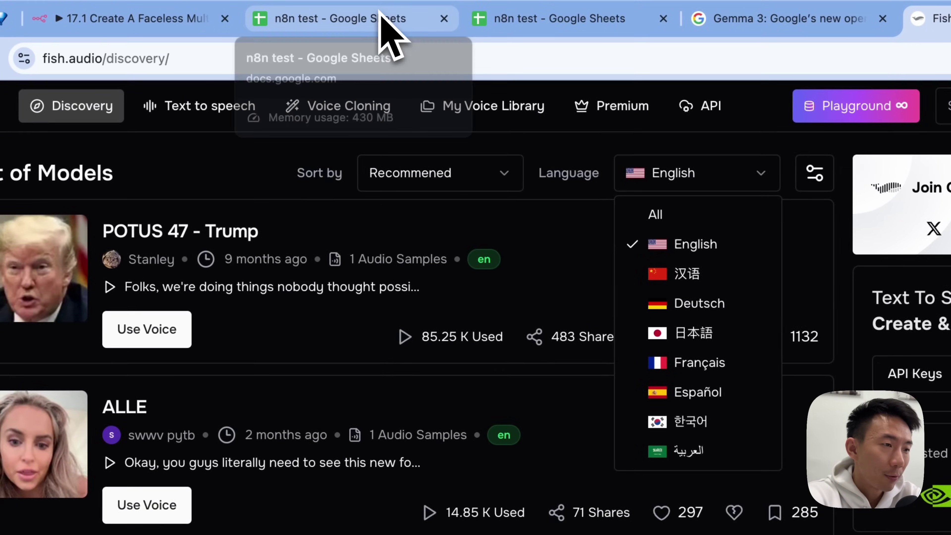
left_click(390, 27)
left_click(937, 19)
left_click(658, 180)
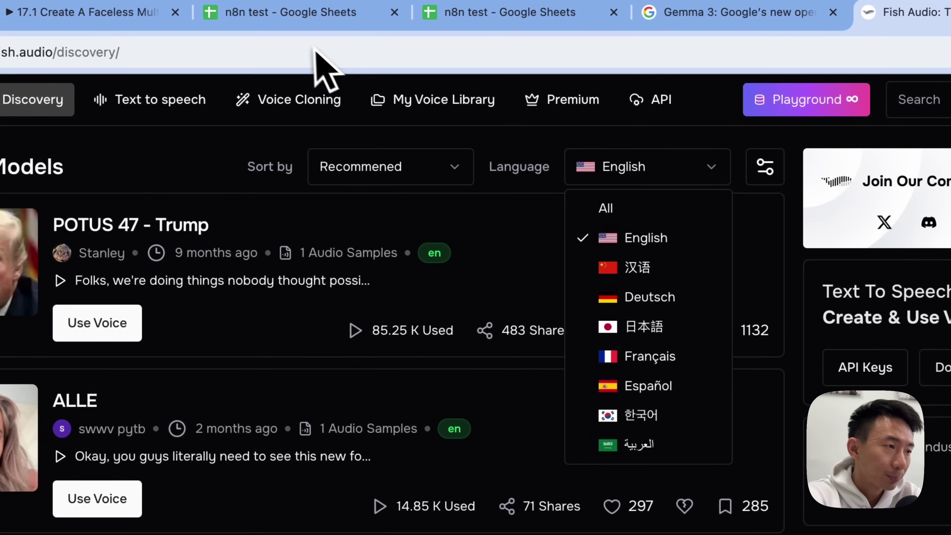
Check the English row's voice ID in the n8n test spreadsheet and return to the Fish Audio voice list.
left_click(120, 47)
left_click(295, 15)
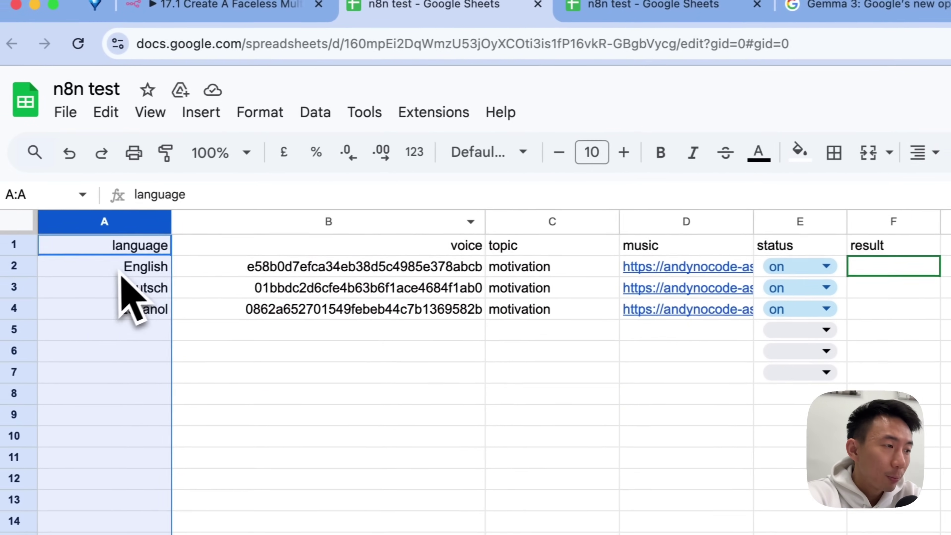
left_click(314, 266)
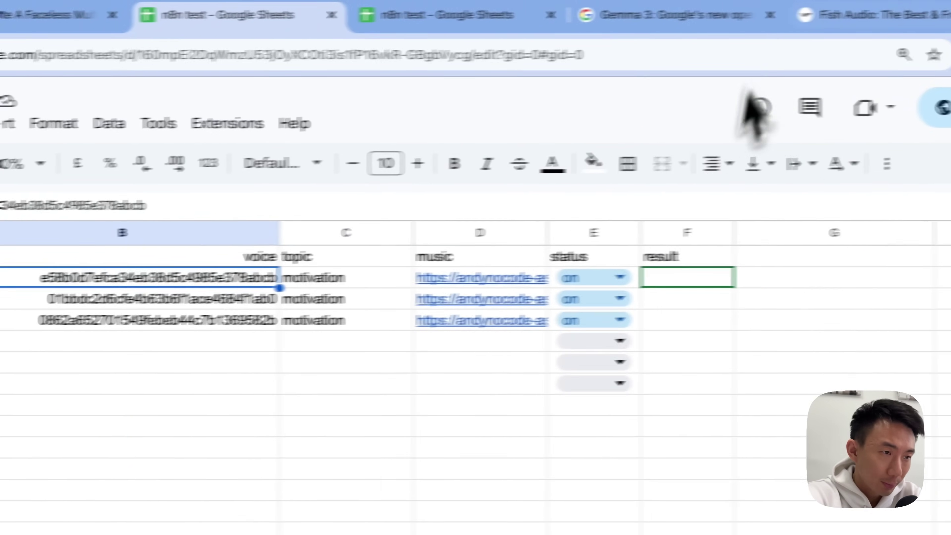
left_click(817, 15)
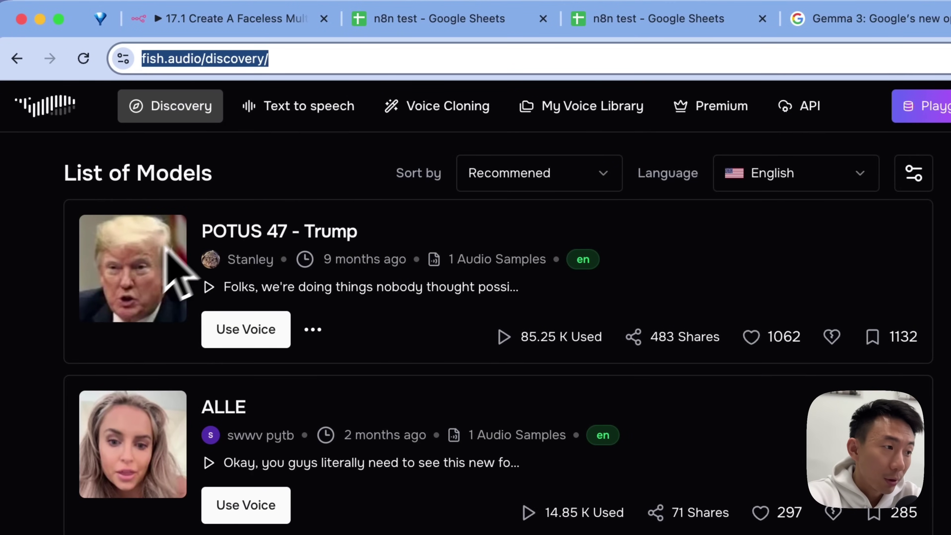
Open the POTUS 47 - Trump voice in Fish Audio, highlight its model ID in the URL, and review the Deutsch and Espanol rows in the spreadsheet.
left_click(251, 343)
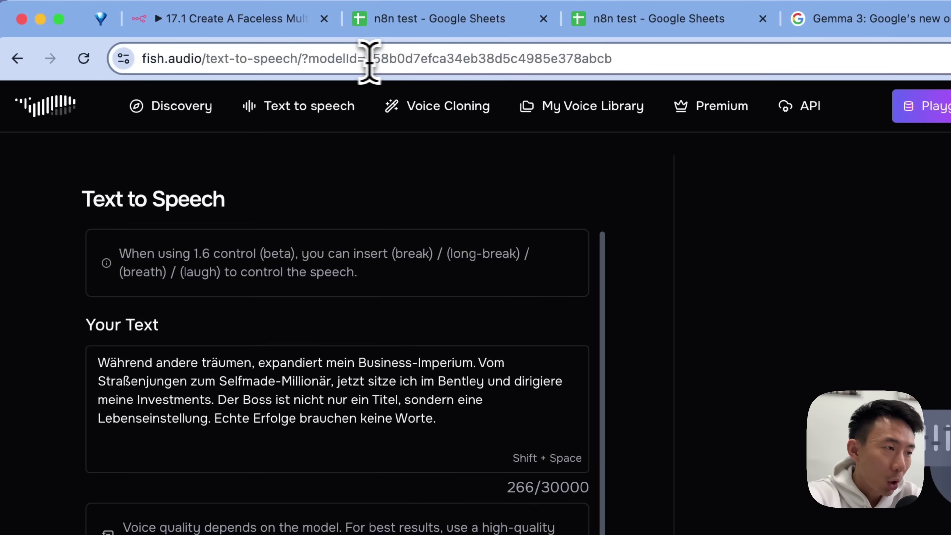
left_click_drag(367, 58, 614, 59)
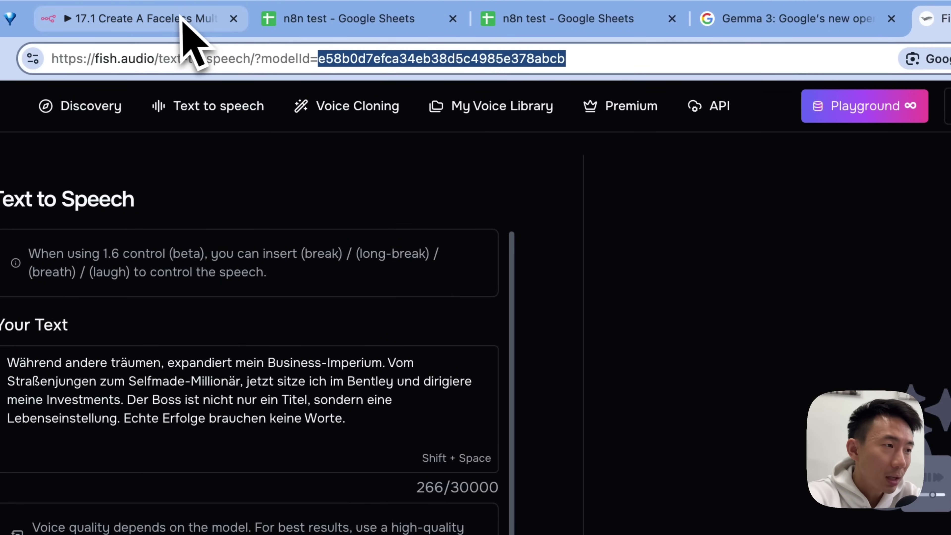
left_click(266, 17)
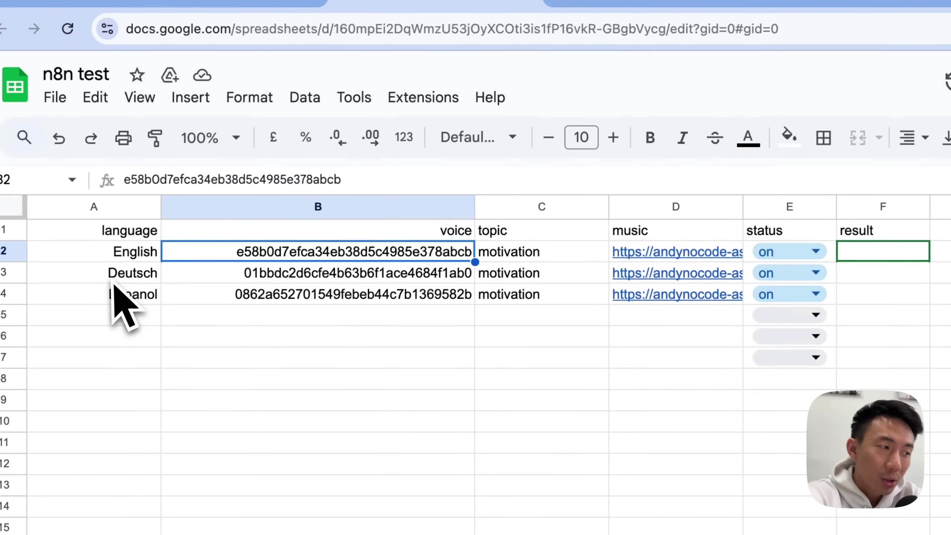
left_click(49, 303)
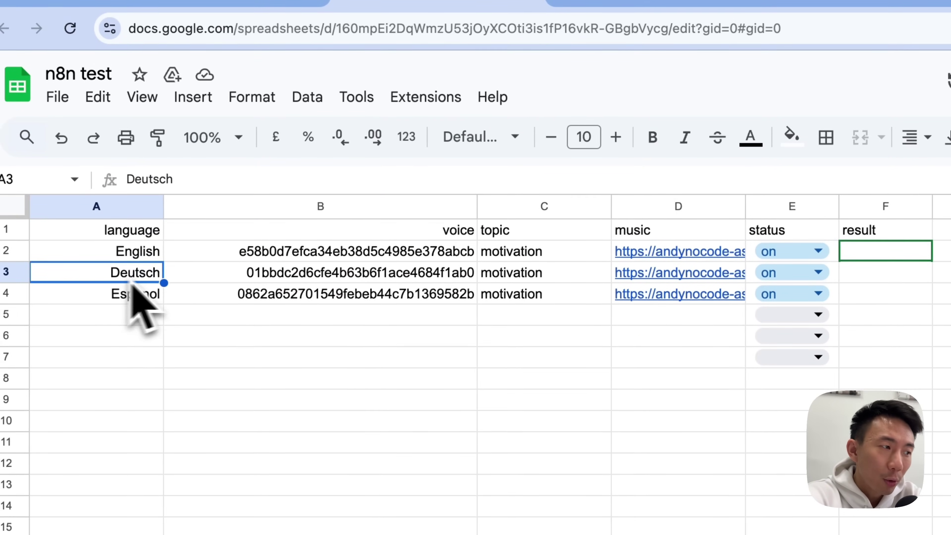
left_click(128, 297)
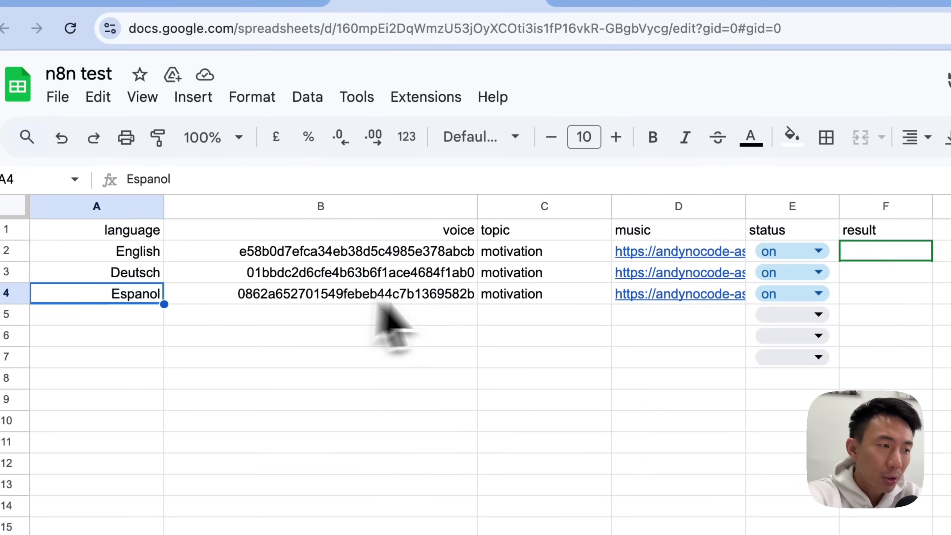
Check the English row's topic, open its linked music file and pause playback, and return to the n8n test spreadsheet.
left_click(542, 256)
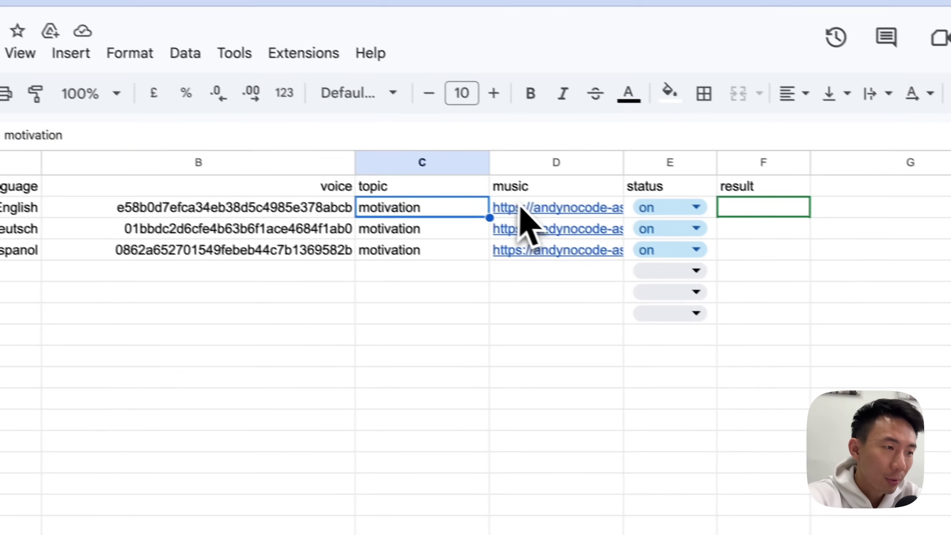
left_click(648, 256)
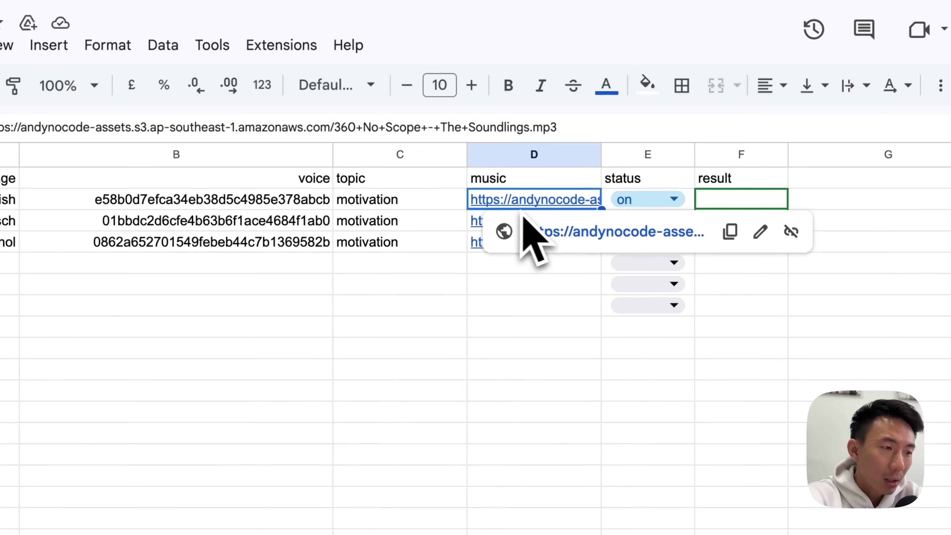
left_click(552, 233)
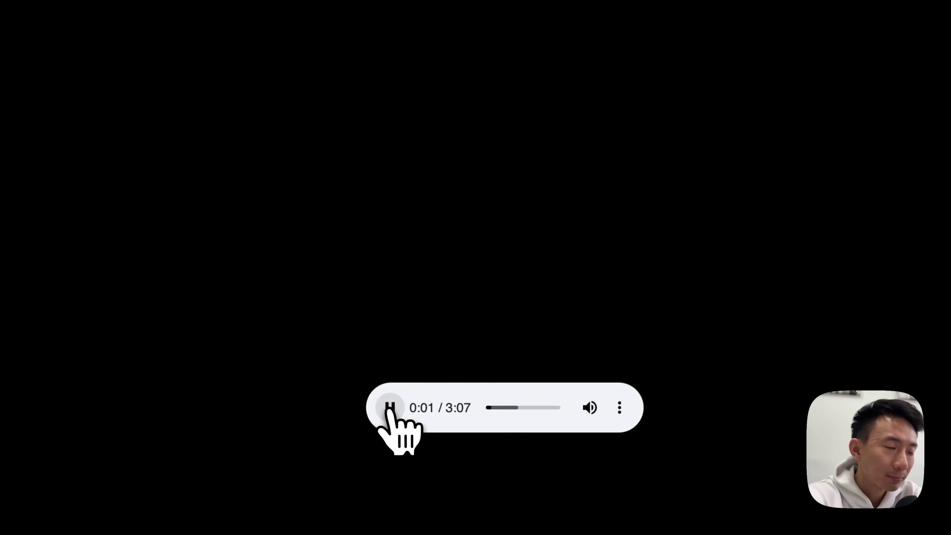
left_click(389, 407)
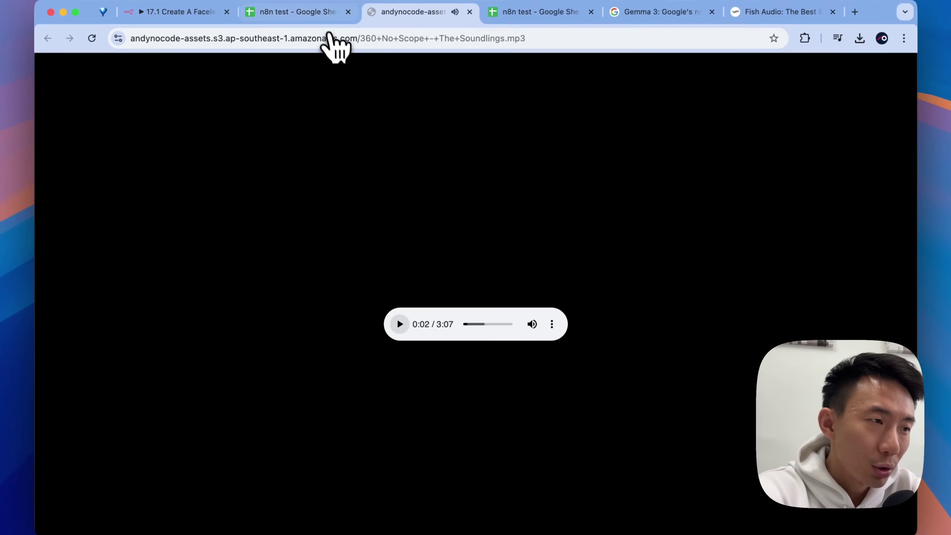
left_click(298, 17)
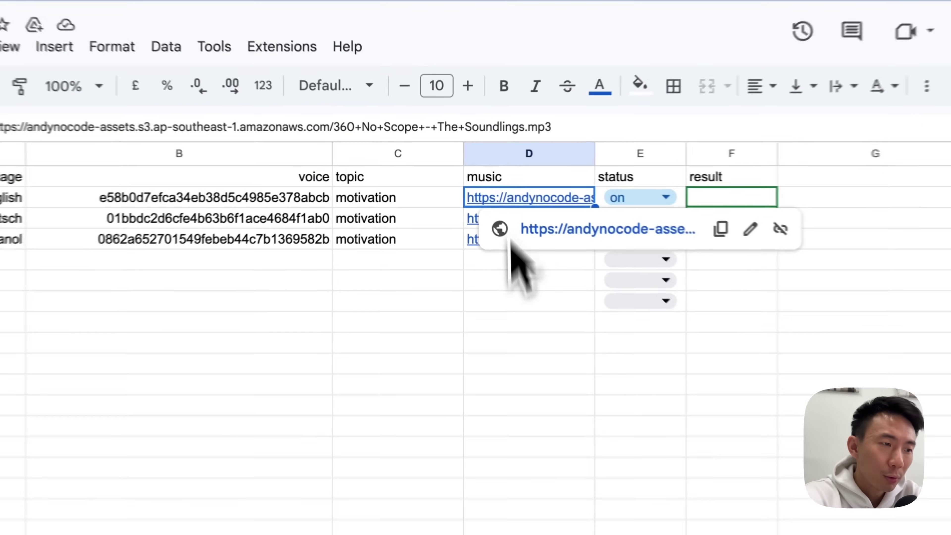
Review the English row's status options (on, off, done) without changing the value, and select its result cell.
left_click(471, 270)
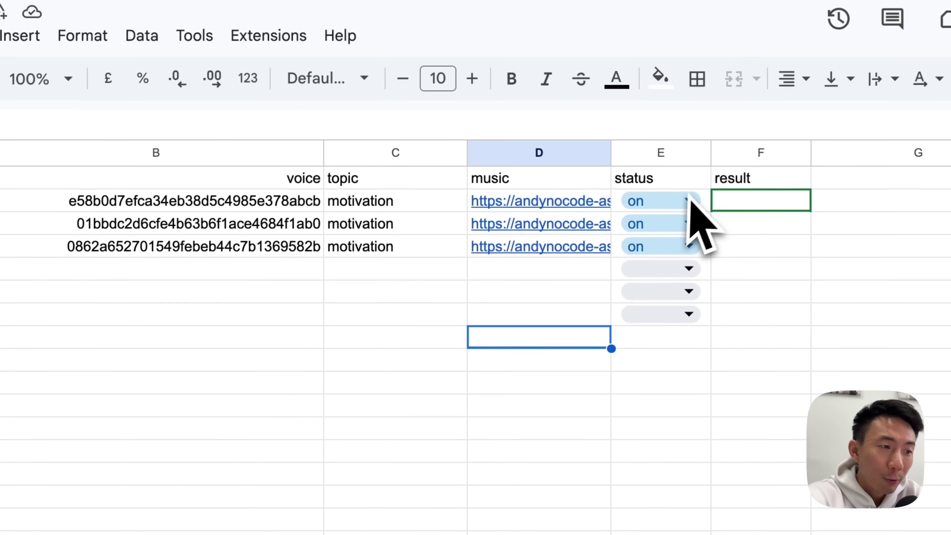
left_click(691, 201)
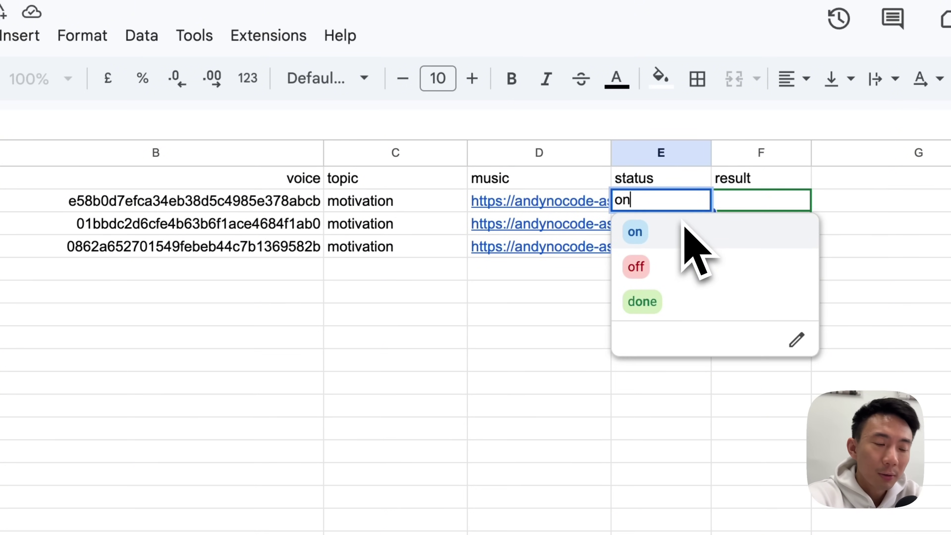
left_click(538, 319)
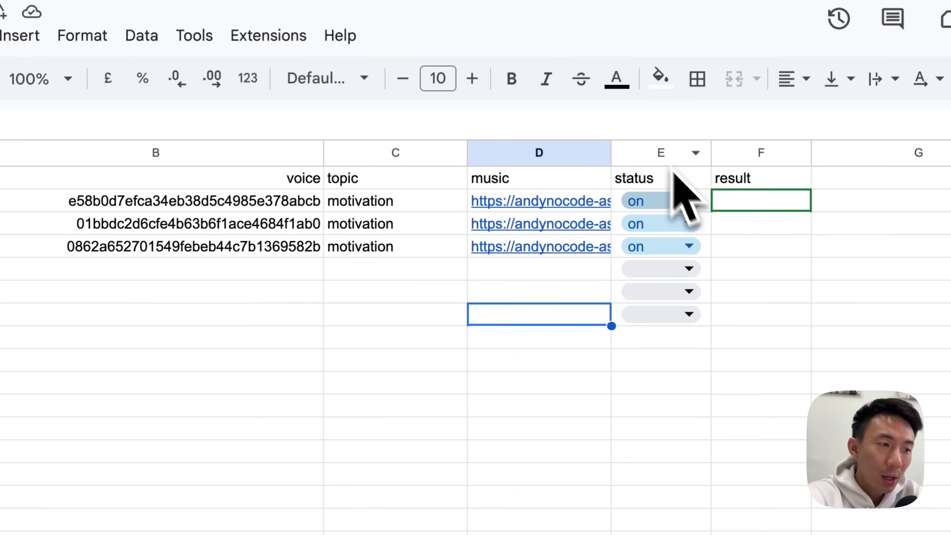
mouse_move(565, 200)
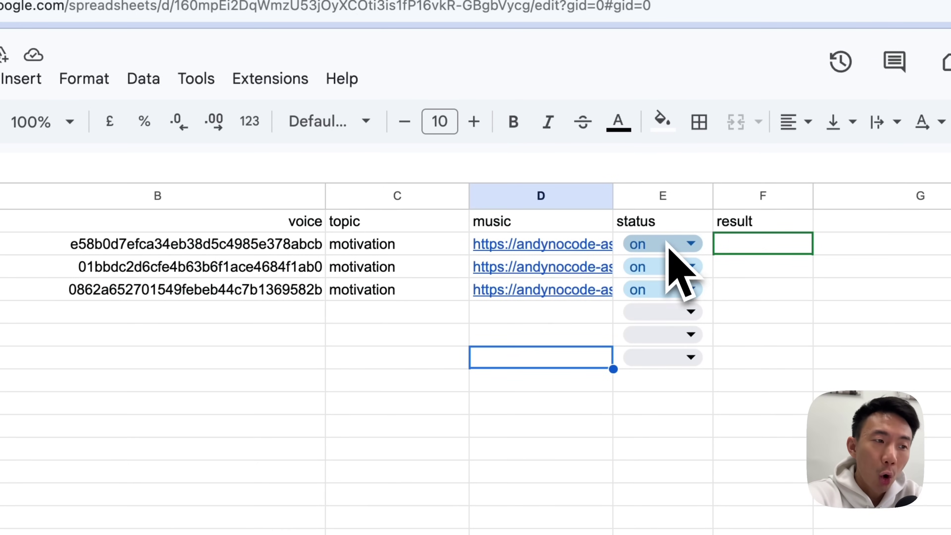
double_click(667, 249)
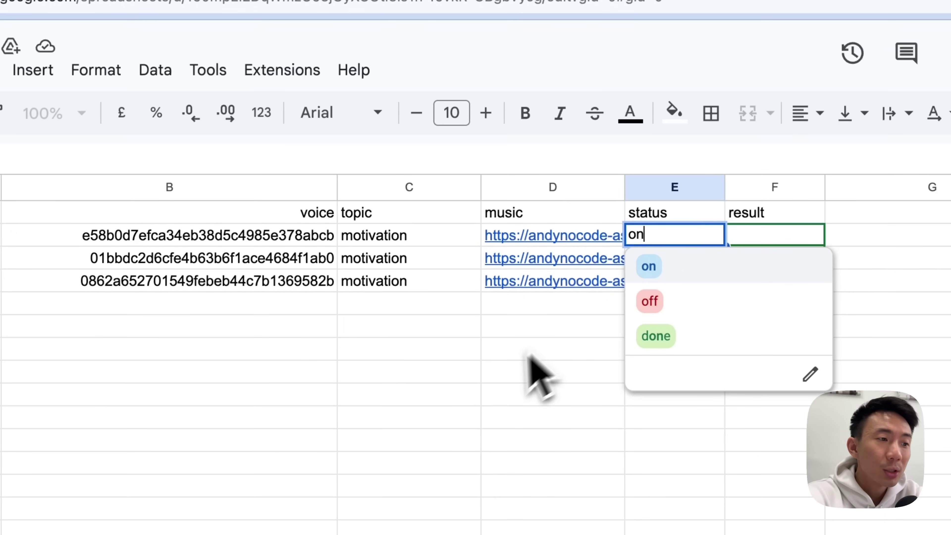
left_click(536, 374)
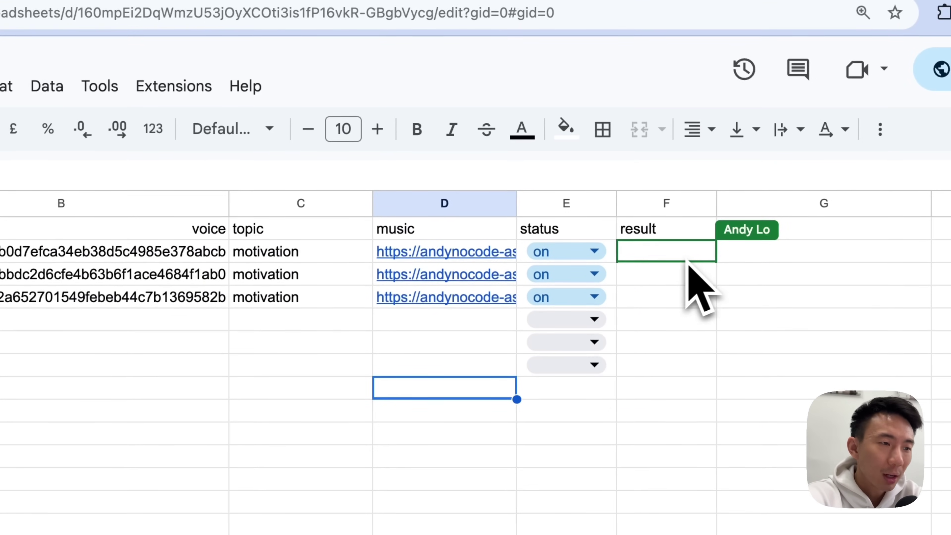
left_click(901, 307)
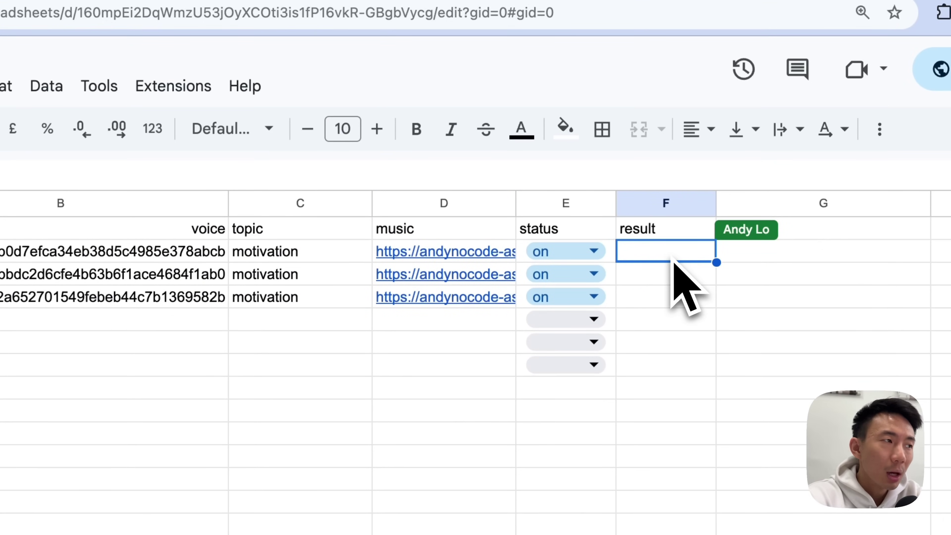
Compare the Get Configuration1 node's status filter with the spreadsheet and test the step.
left_click(172, 17)
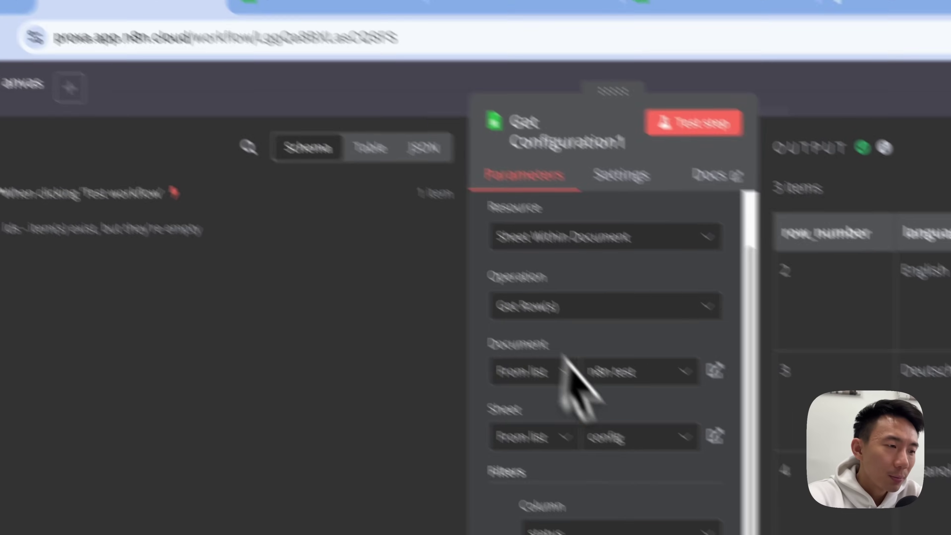
scroll(556, 425, "down", 3)
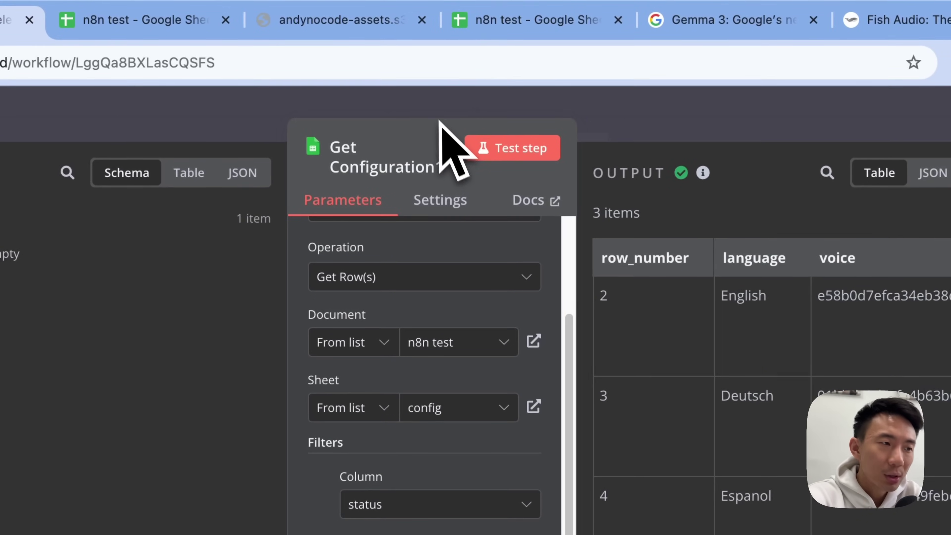
left_click(535, 20)
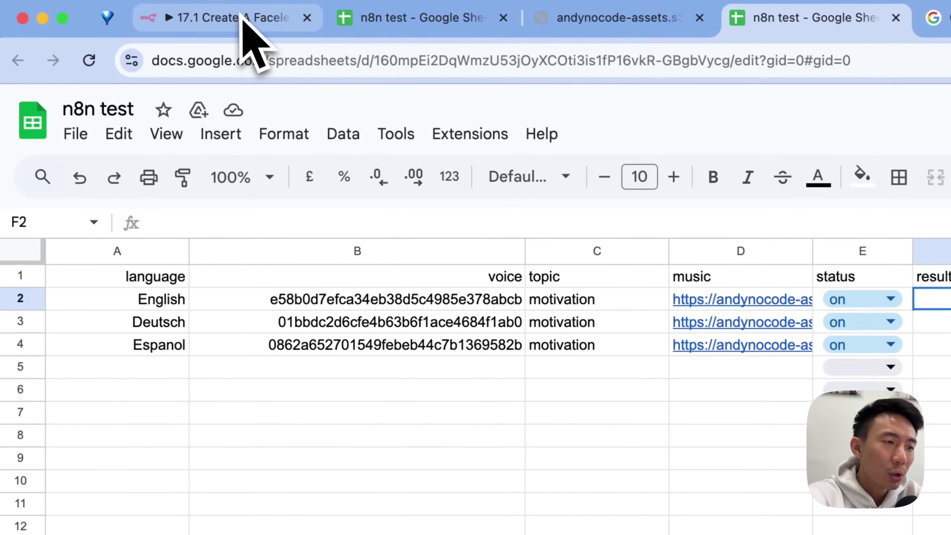
left_click(242, 18)
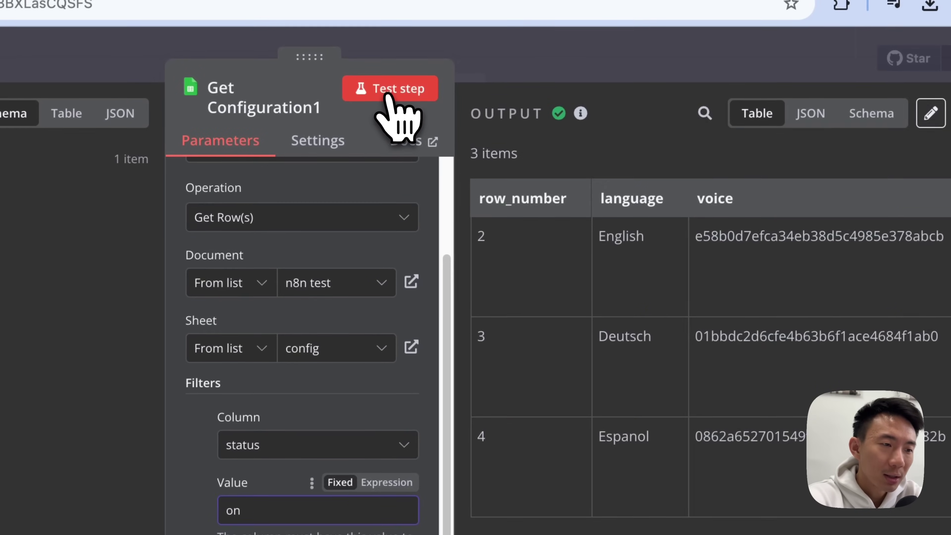
left_click(543, 11)
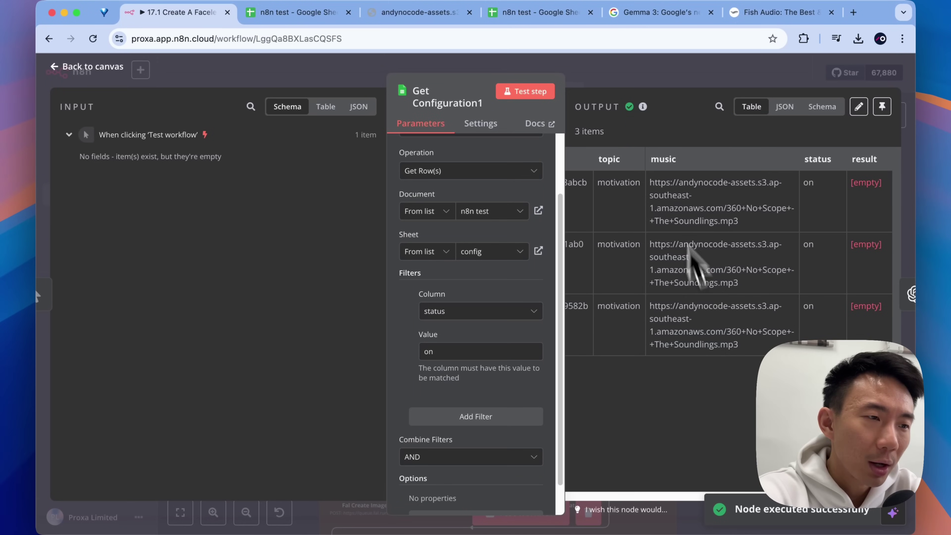
Add a Schedule Trigger node to the workflow, view its trigger interval options, and return to the canvas.
left_click(339, 60)
type("shcu")
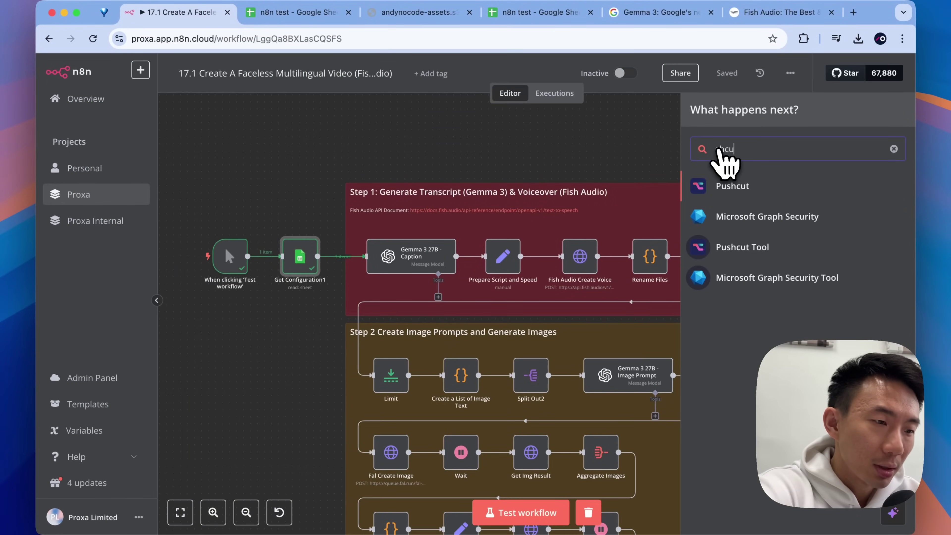
key("BackSpace")
key("BackSpace")
key("BackSpace")
left_click(730, 238)
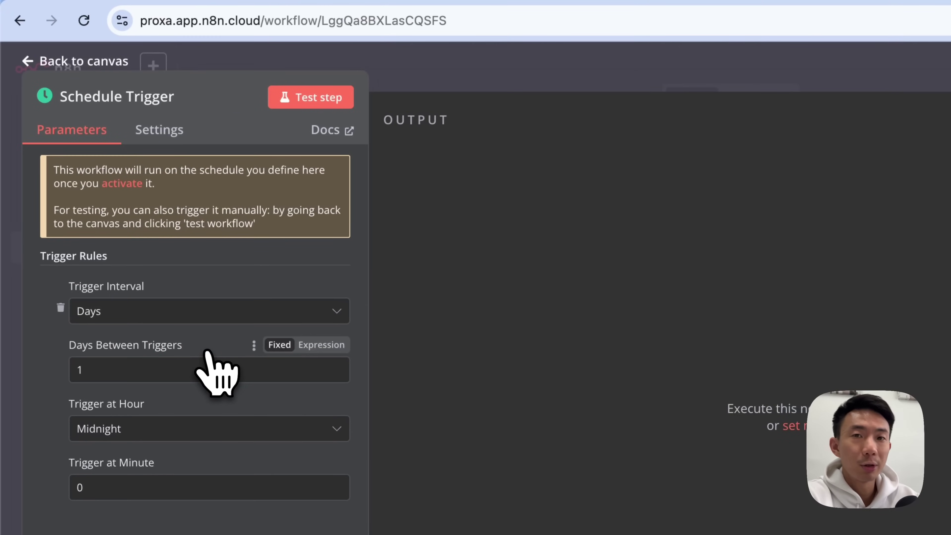
left_click(208, 313)
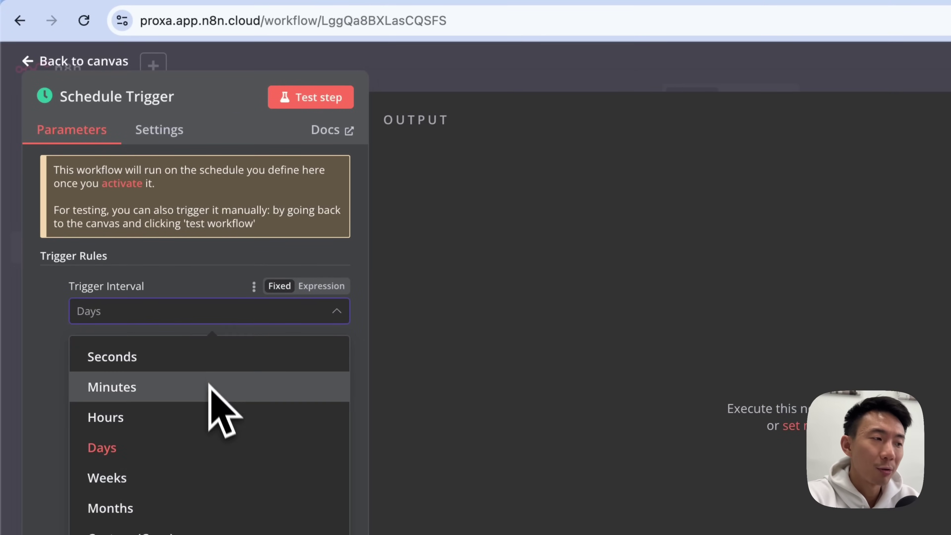
left_click(362, 217)
left_click(109, 62)
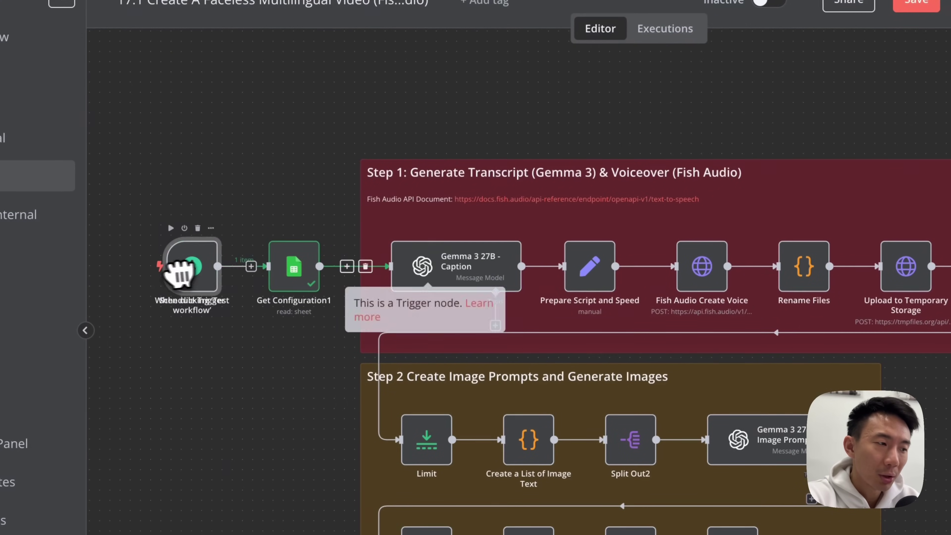
Separate the two overlapping triggers, delete the Schedule Trigger, and move the manual trigger back beside Get Configuration1.
left_click_drag(180, 274, 202, 246)
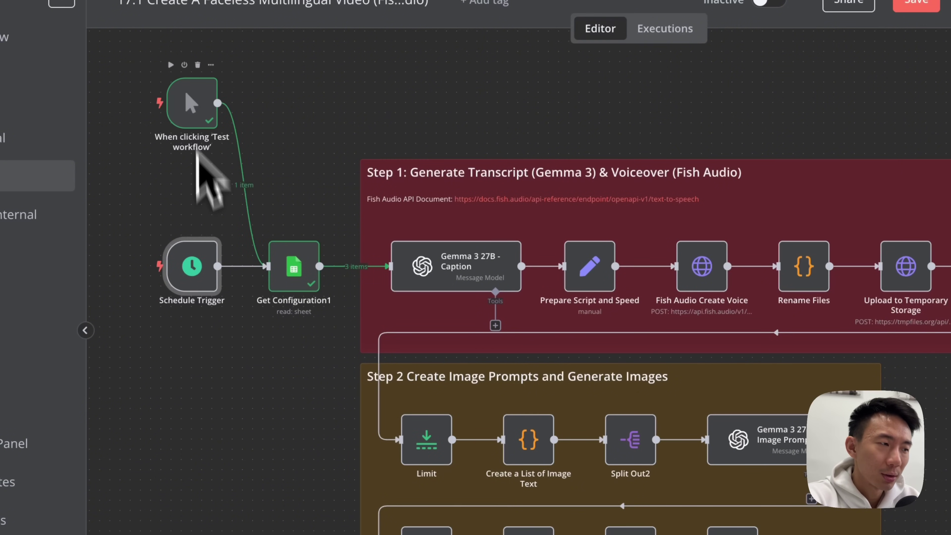
left_click(198, 228)
left_click_drag(191, 105, 184, 280)
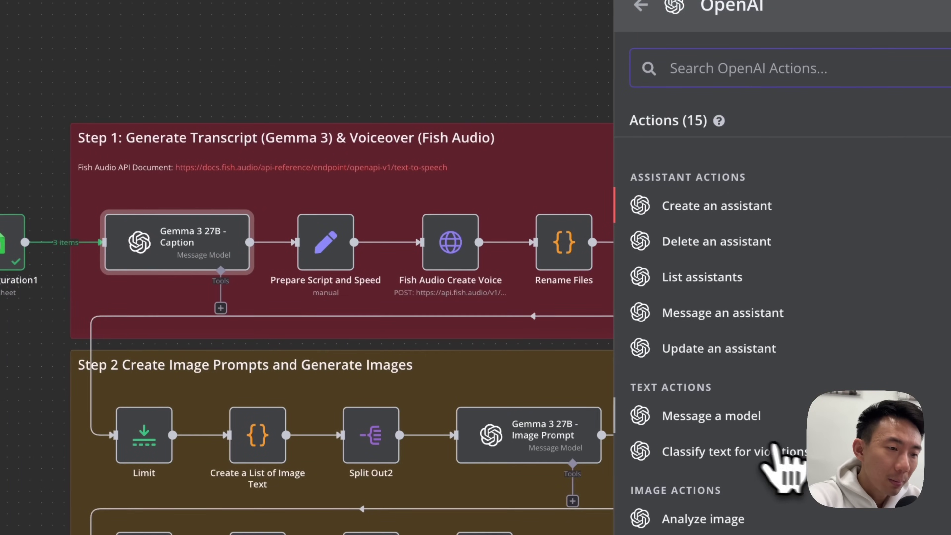
Add an OpenAI node with the Message a model action and return to the canvas.
left_click(743, 424)
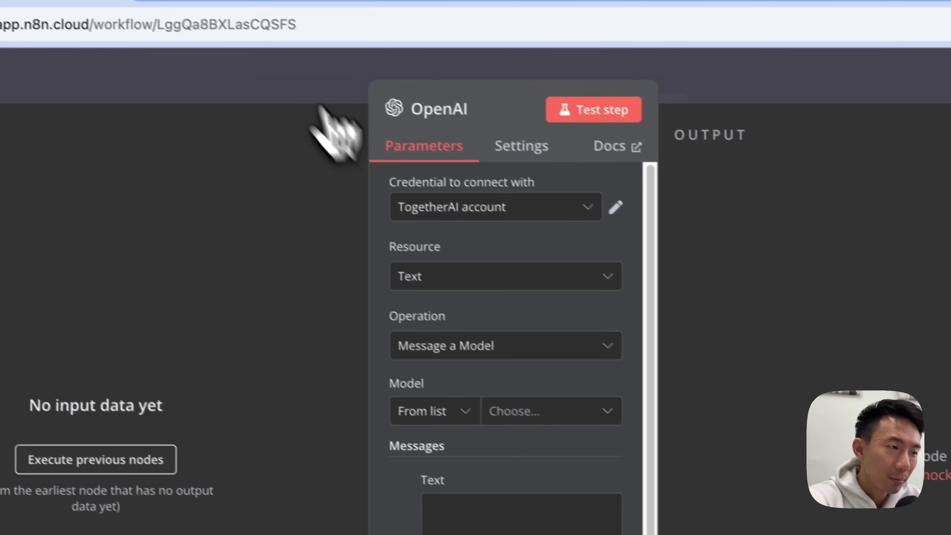
left_click(286, 117)
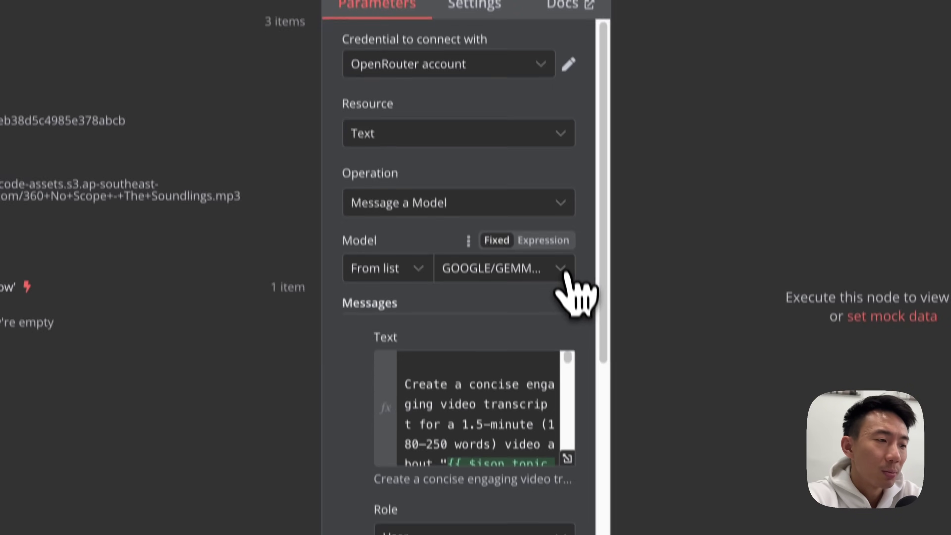
Select GOOGLE/GEMMA-3-27B-IT:FREE as the Gemma 3 27B - Caption node's model and open its OpenRouter account credential.
left_click(569, 399)
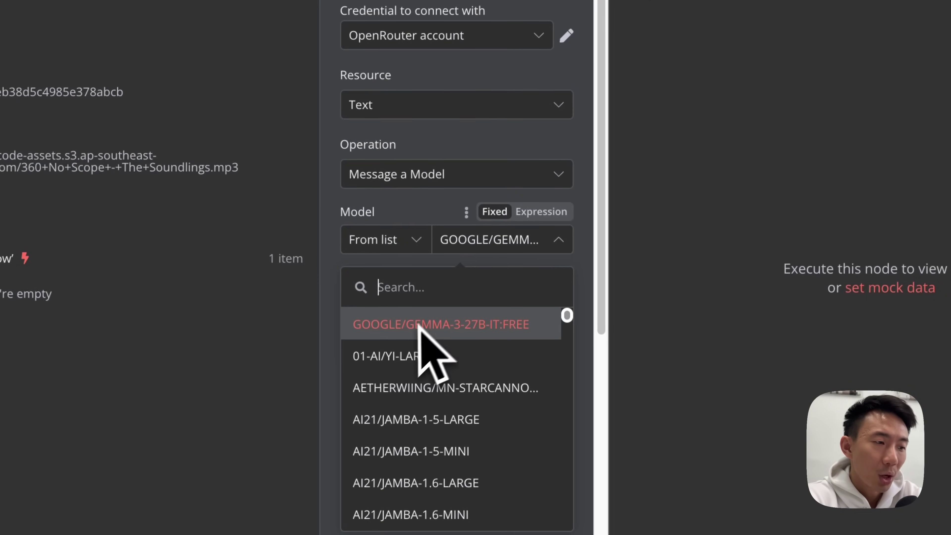
left_click(486, 325)
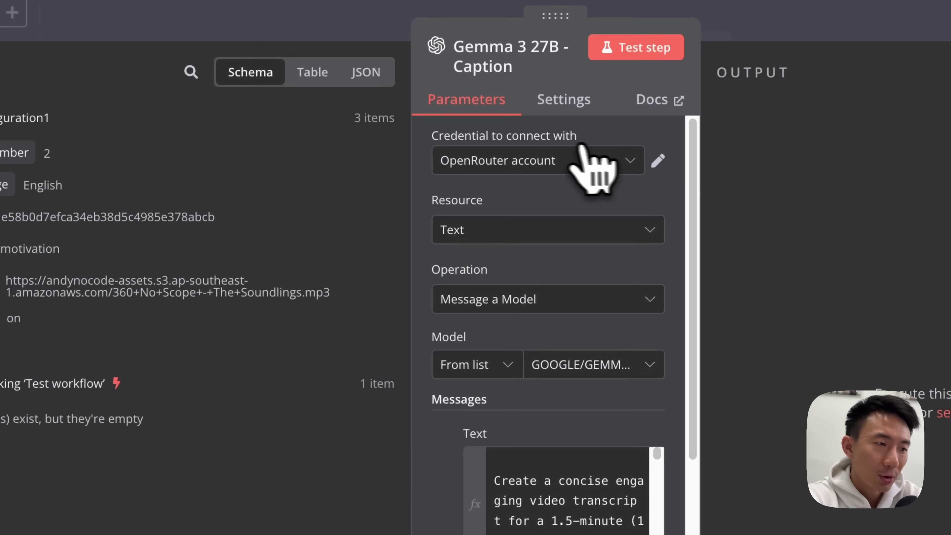
left_click(658, 161)
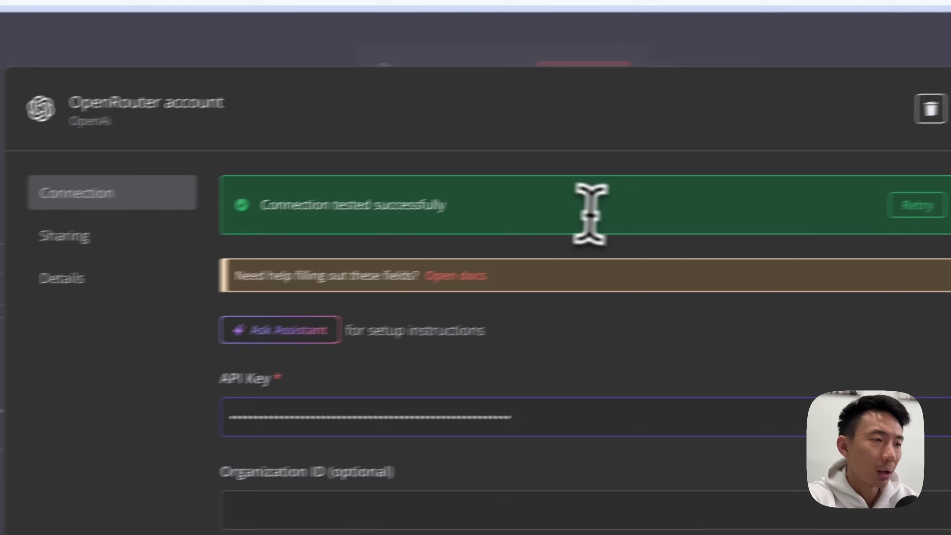
Open the OpenRouter website, openrouter.ai, in a new browser tab.
key("super+t")
type("ope")
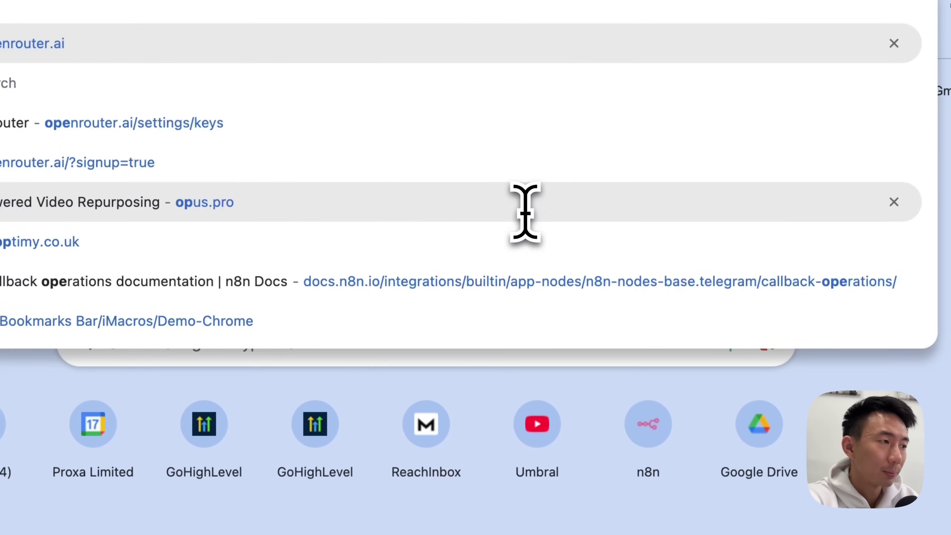
key("Return")
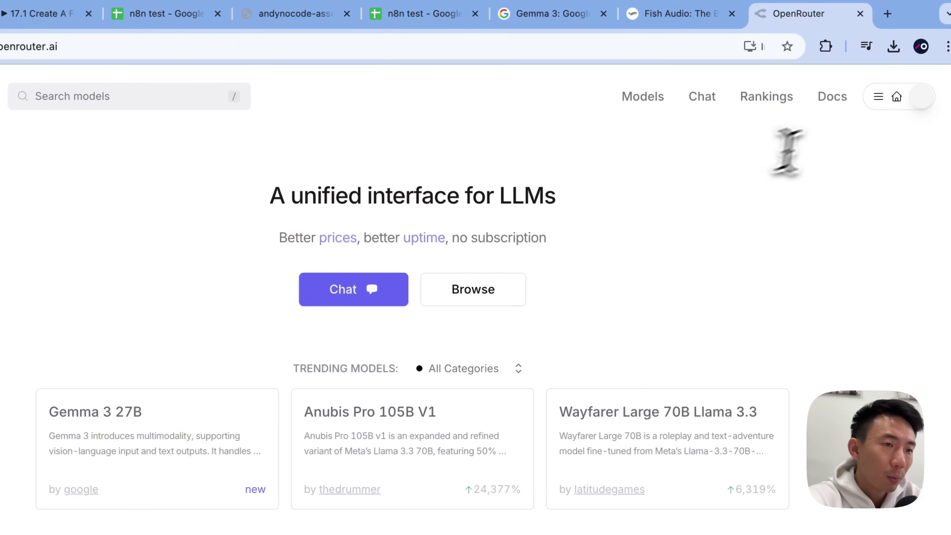
Open the API Keys page of the OpenRouter account.
left_click(878, 97)
left_click(878, 96)
left_click(878, 97)
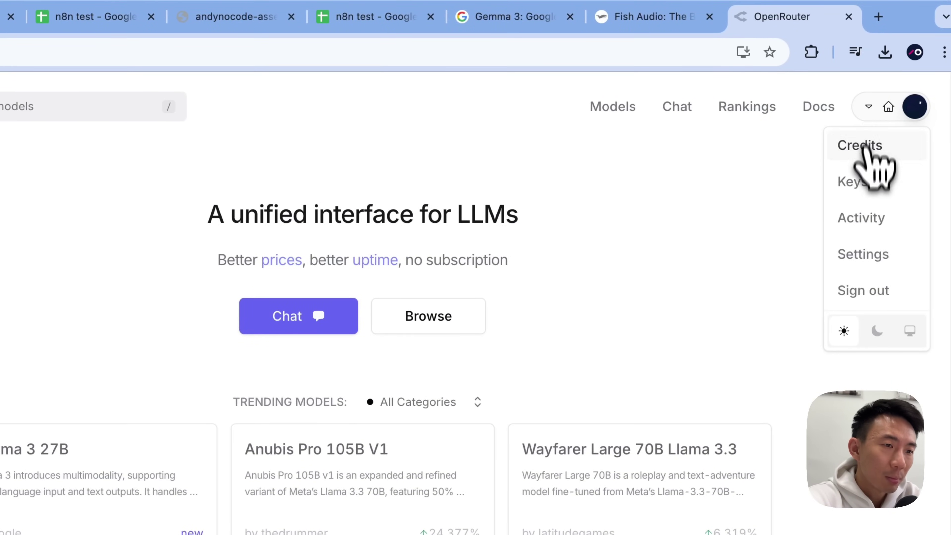
left_click(858, 184)
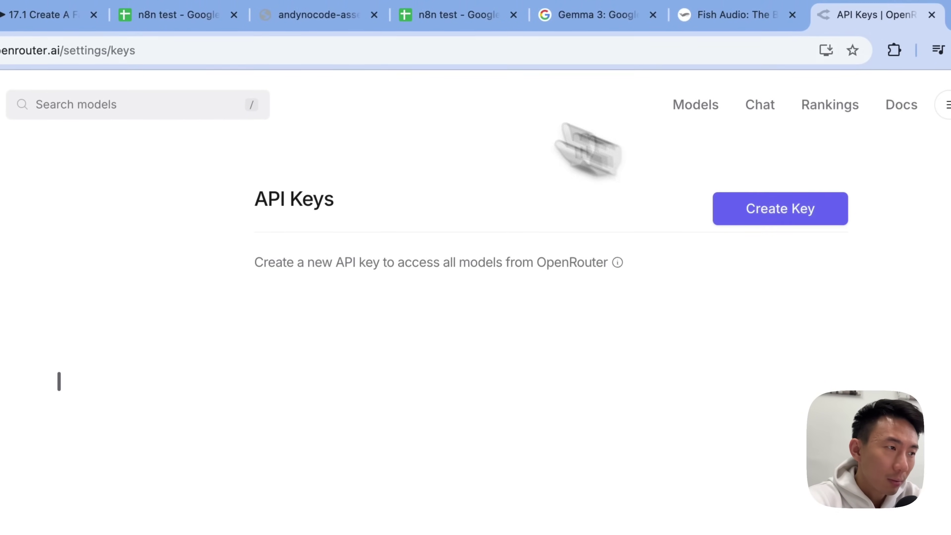
Return to the n8n workflow, check the OpenRouter credential's API key and Base URL fields, and close the credential.
left_click(49, 14)
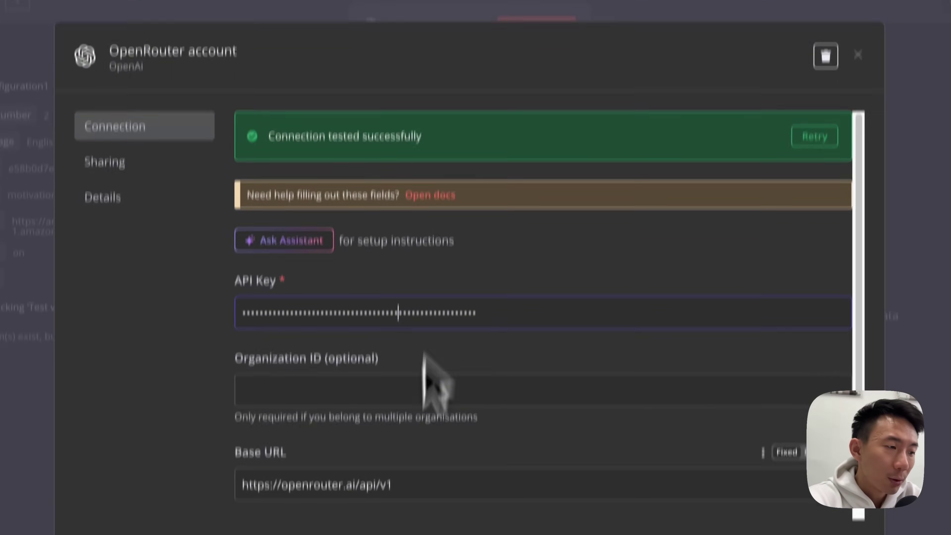
scroll(434, 427, "down", 3)
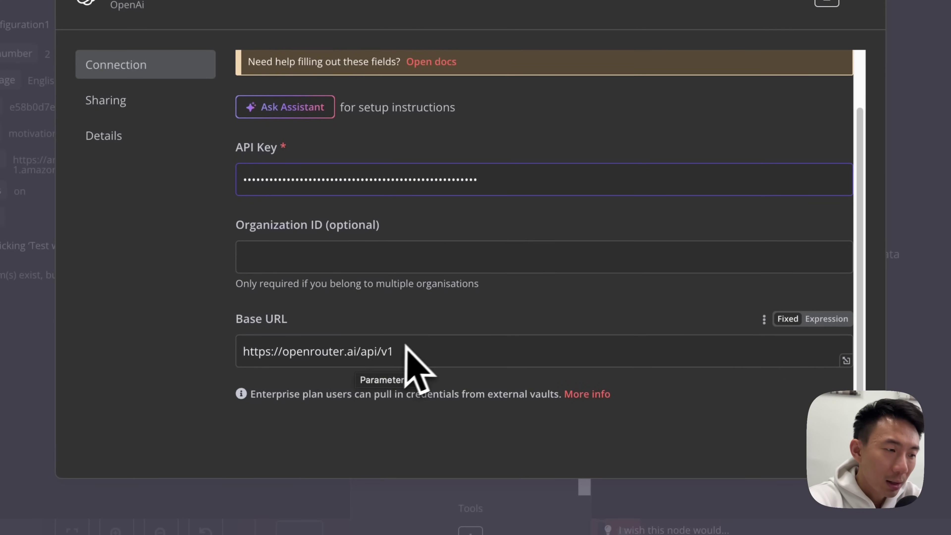
scroll(400, 346, "up", 3)
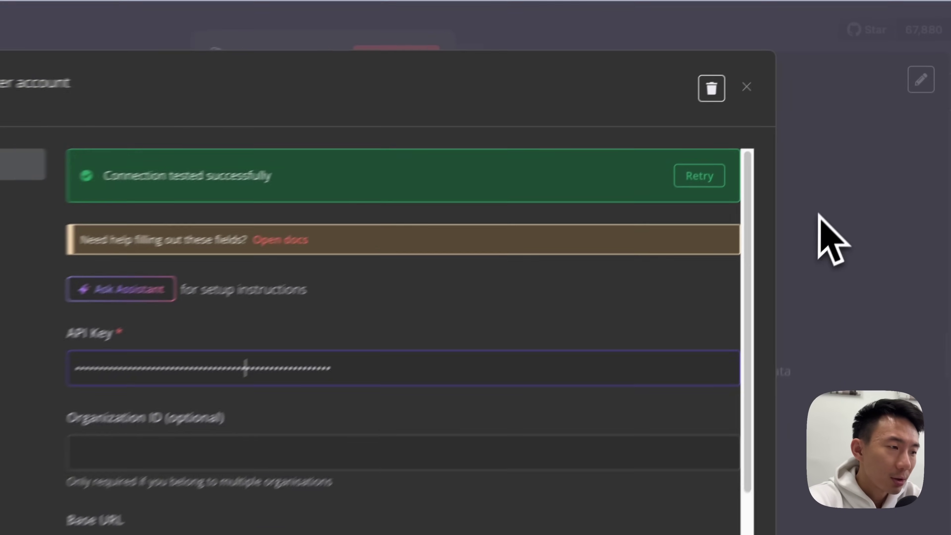
left_click(930, 137)
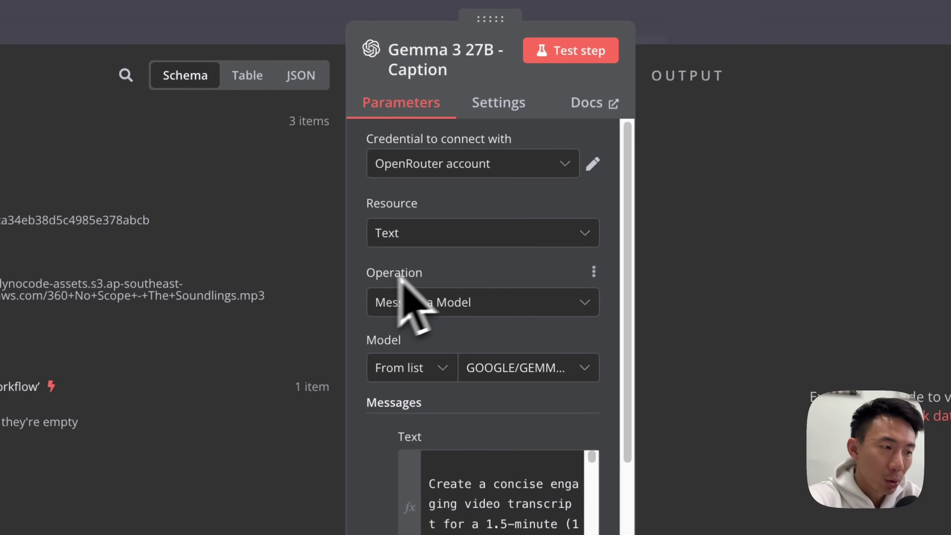
In the expanded caption prompt, correct "charater" to "character" and review the topic and language variables and numbered rules.
scroll(461, 292, "down", 2)
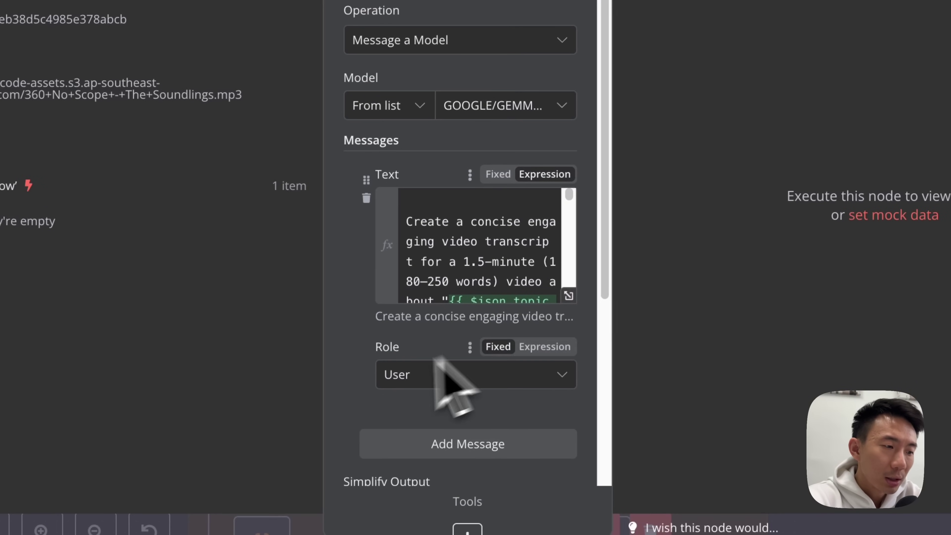
left_click(569, 296)
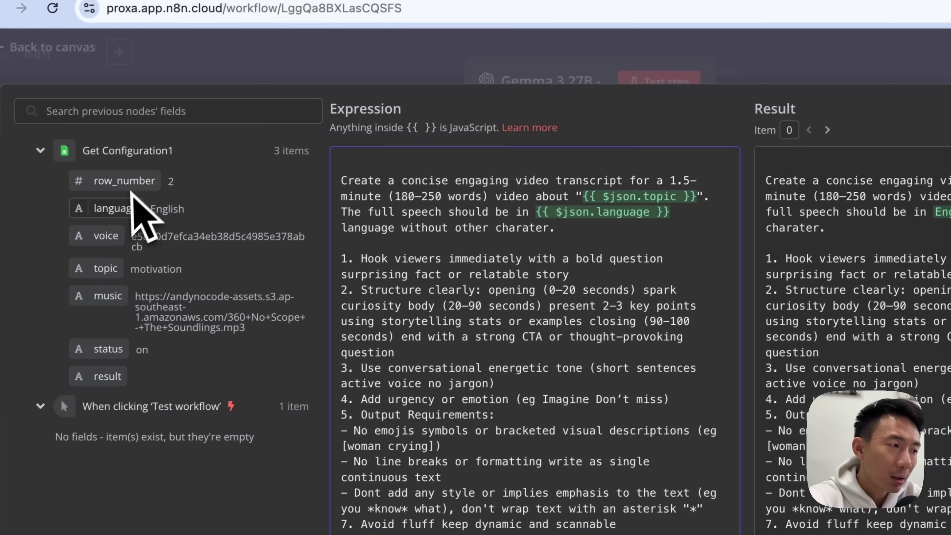
left_click_drag(107, 266, 677, 240)
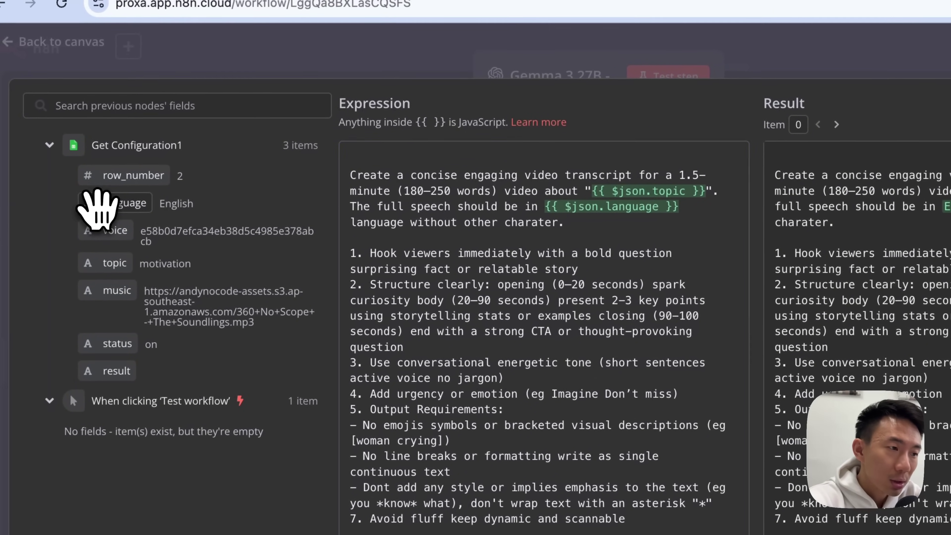
left_click_drag(98, 207, 463, 174)
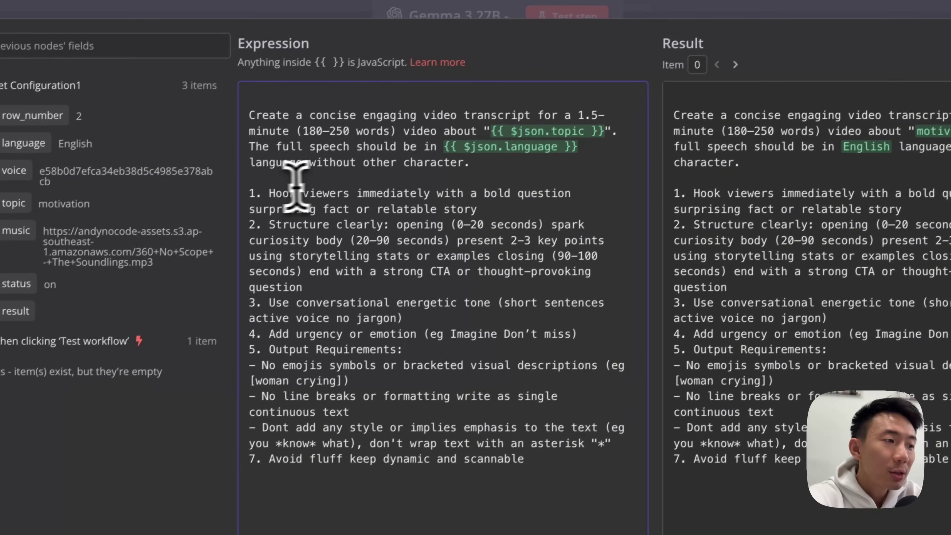
left_click_drag(249, 189, 565, 452)
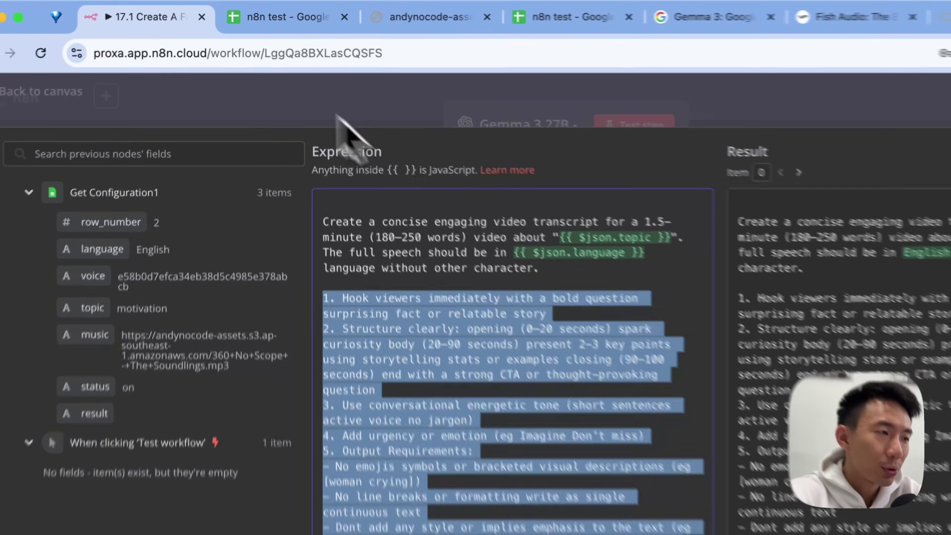
left_click(292, 118)
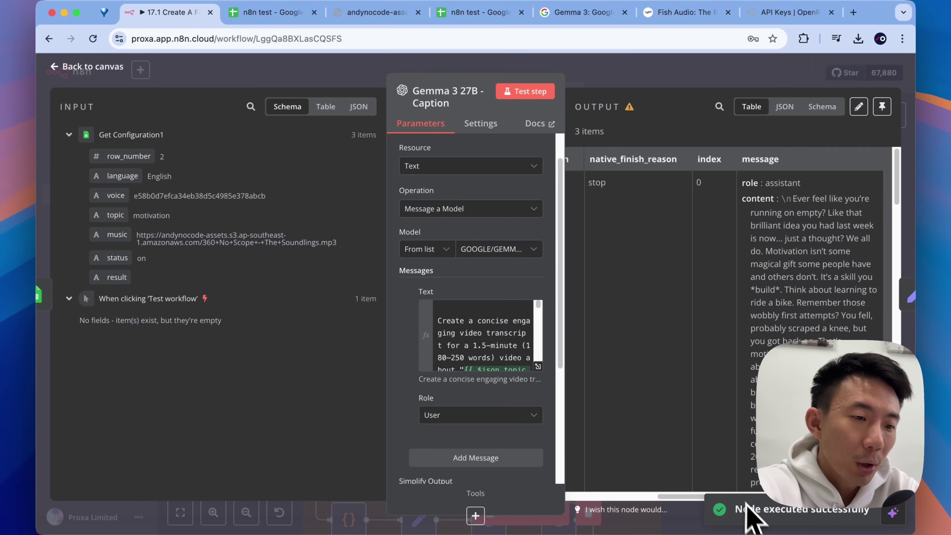
Test the Gemma 3 27B - Caption node, read the generated transcripts in its output, and return to the canvas.
scroll(799, 335, "down", 2)
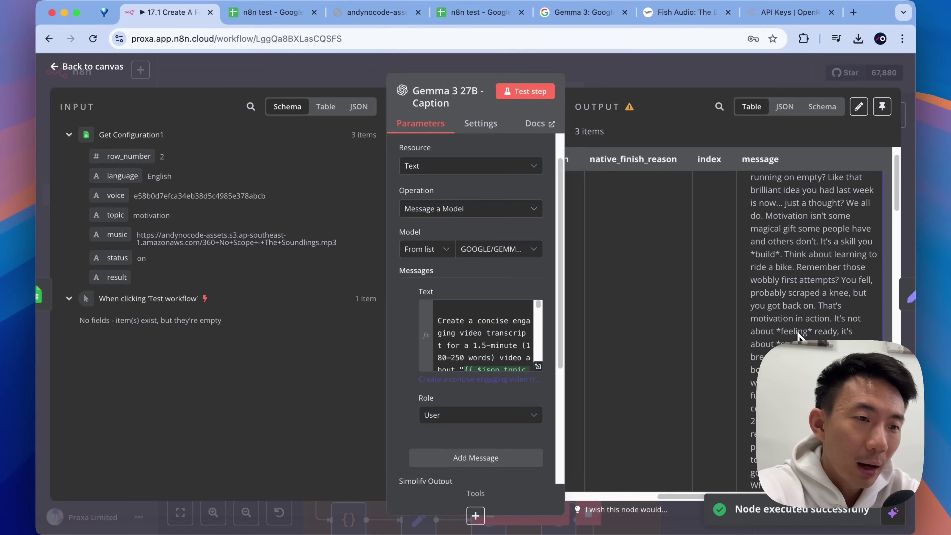
scroll(799, 334, "down", 15)
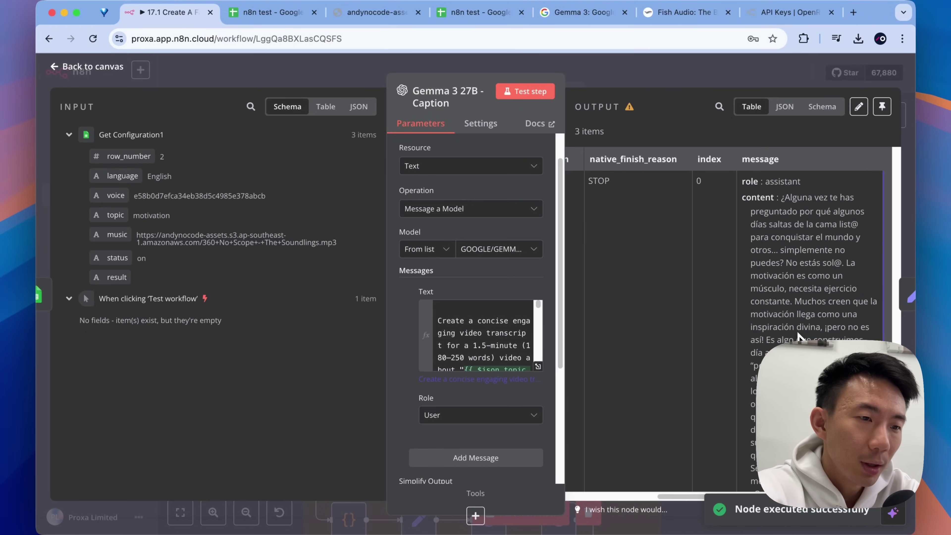
key("Escape")
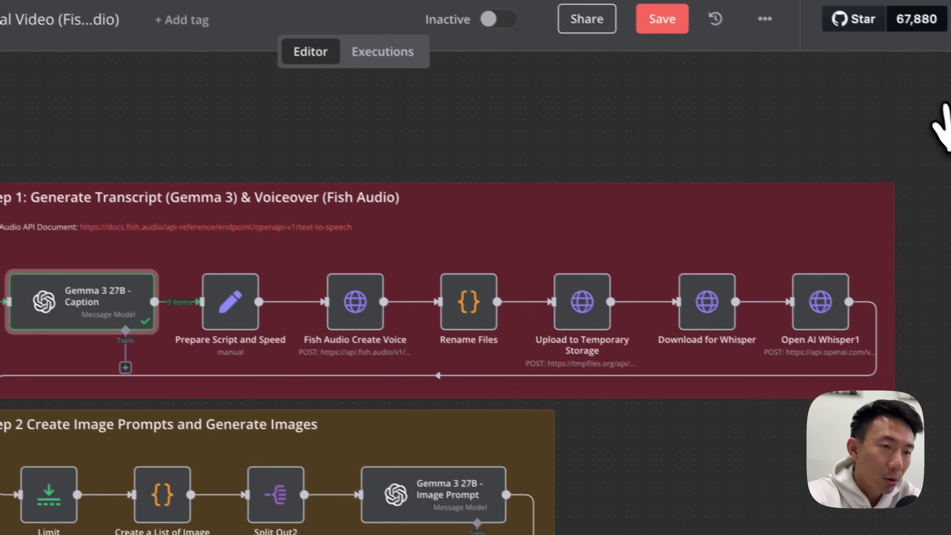
Search the node library for "edi" to locate the Edit Fields (Set) node, and return to the canvas.
key("Tab")
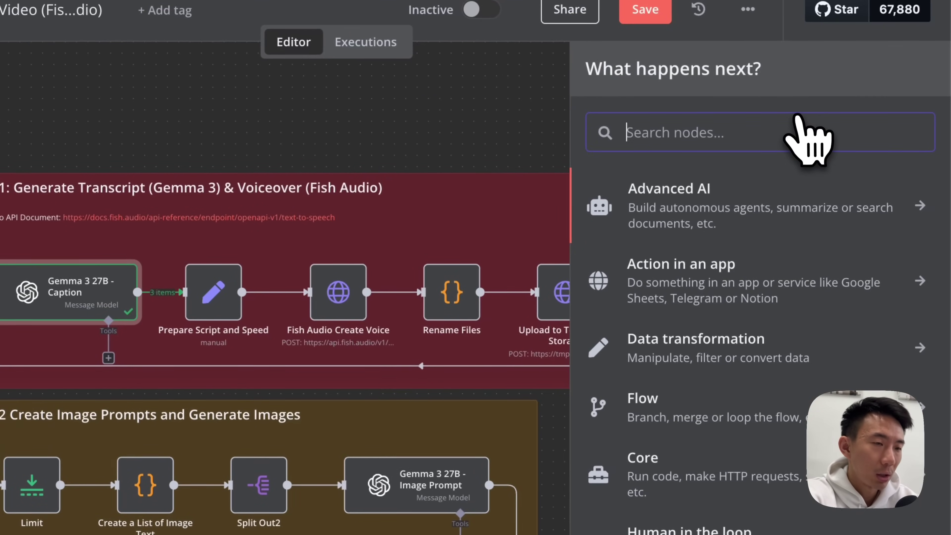
type("edi")
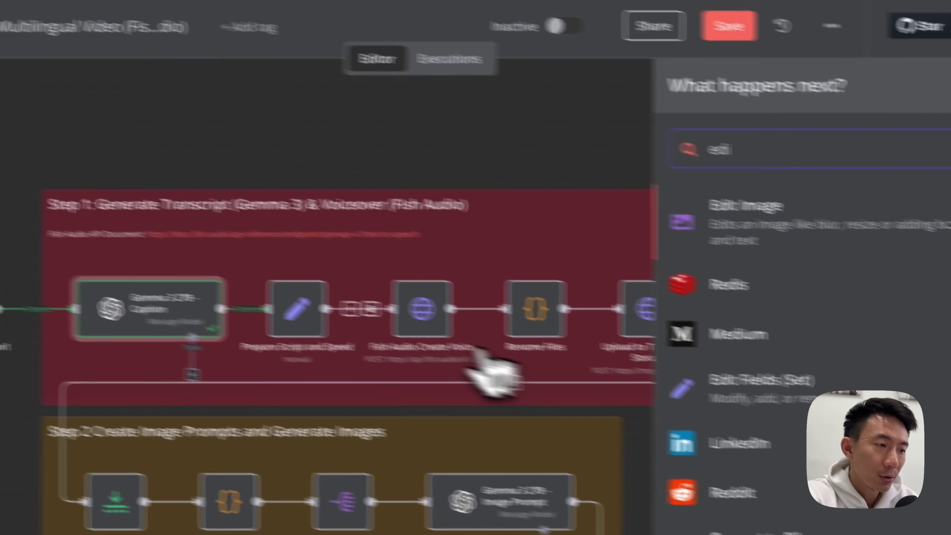
left_click(194, 323)
Open the Prepare Script and Speed node and examine its name, its script field and the incoming message content.
double_click(405, 330)
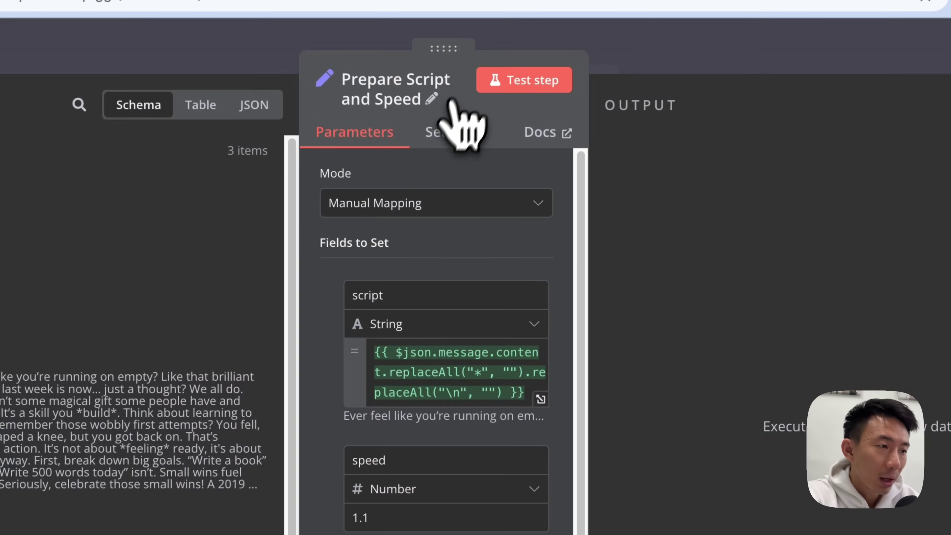
left_click(434, 99)
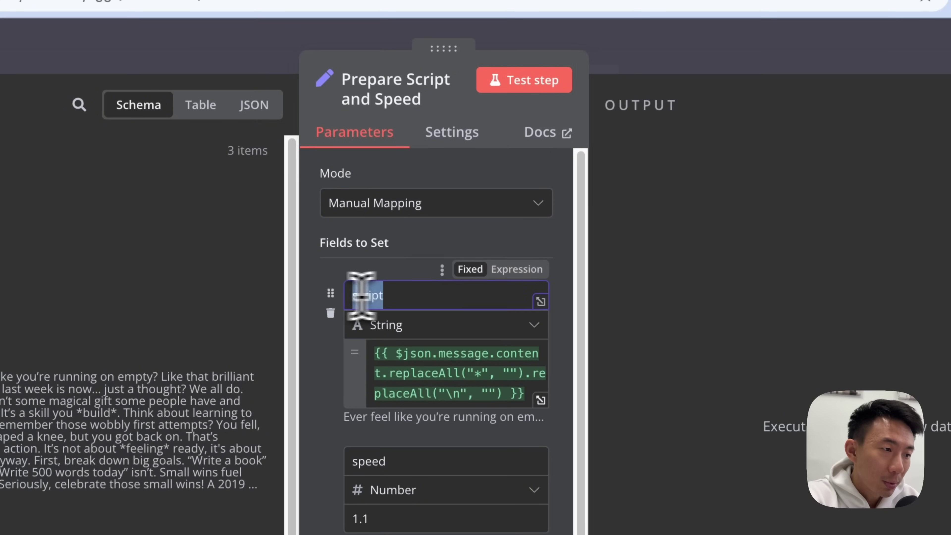
double_click(379, 295)
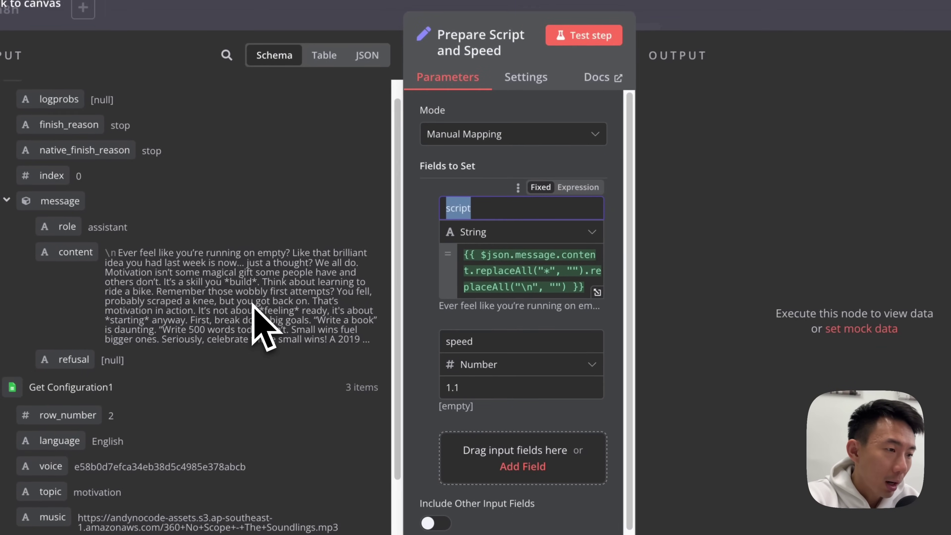
scroll(253, 305, "down", 2)
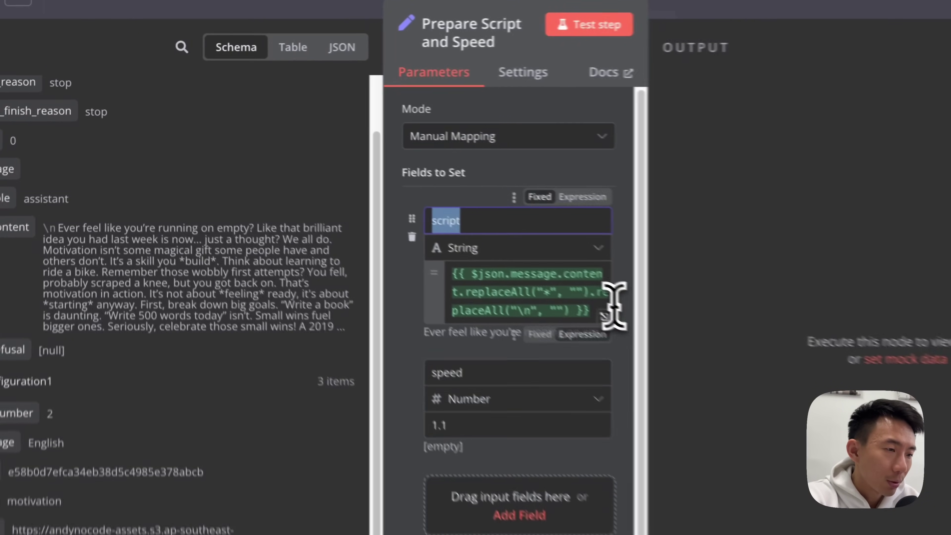
Expand the script field's expression and insert a second {{ $json.message.content }} reference, separated by a space from the existing expression.
left_click(599, 296)
left_click(628, 304)
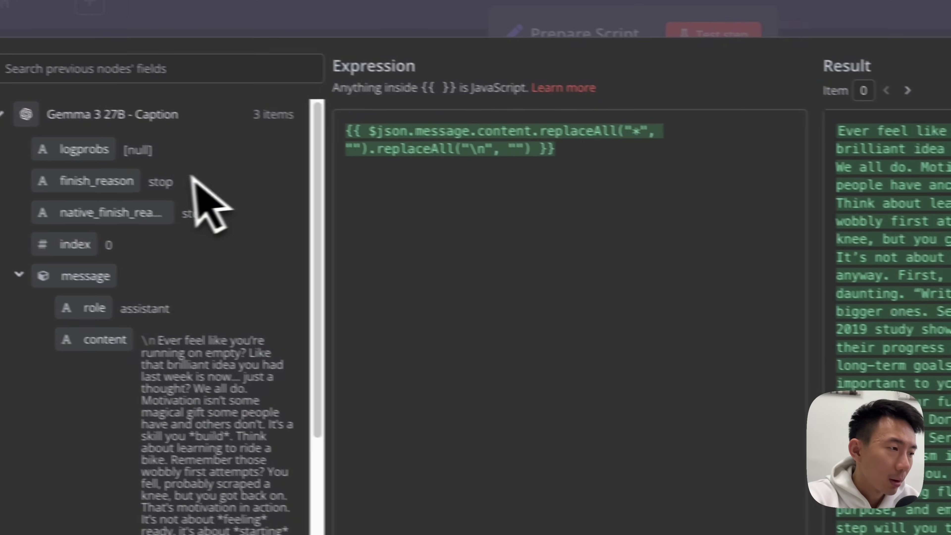
scroll(112, 225, "down", 2)
left_click_drag(146, 300, 605, 336)
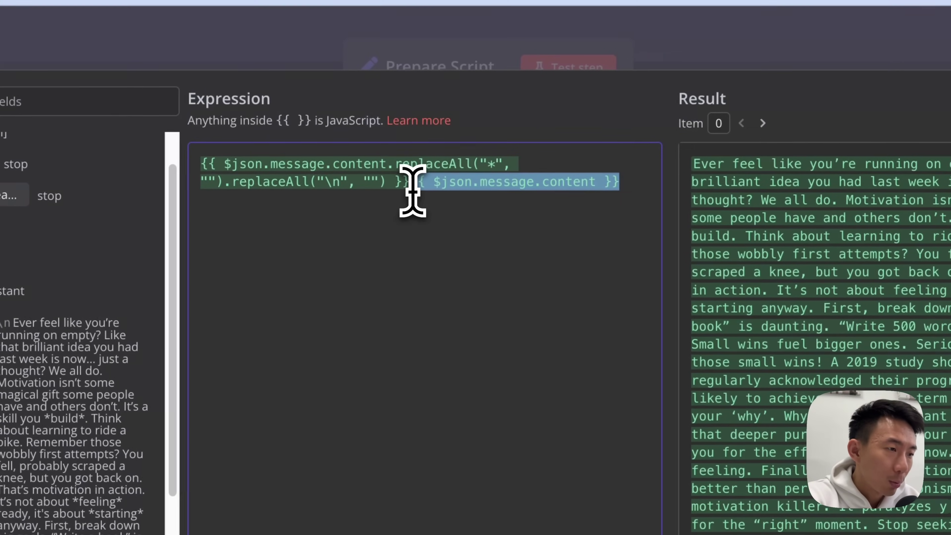
left_click(412, 189)
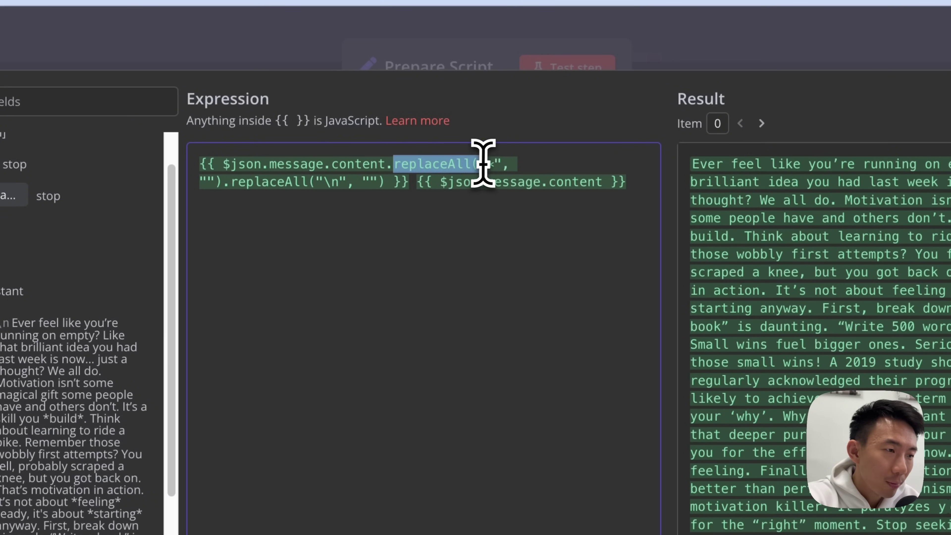
Examine the replaceAll calls, remove the extra {{ $json.message.content }} reference, and close the expanded script expression.
left_click_drag(483, 163, 387, 180)
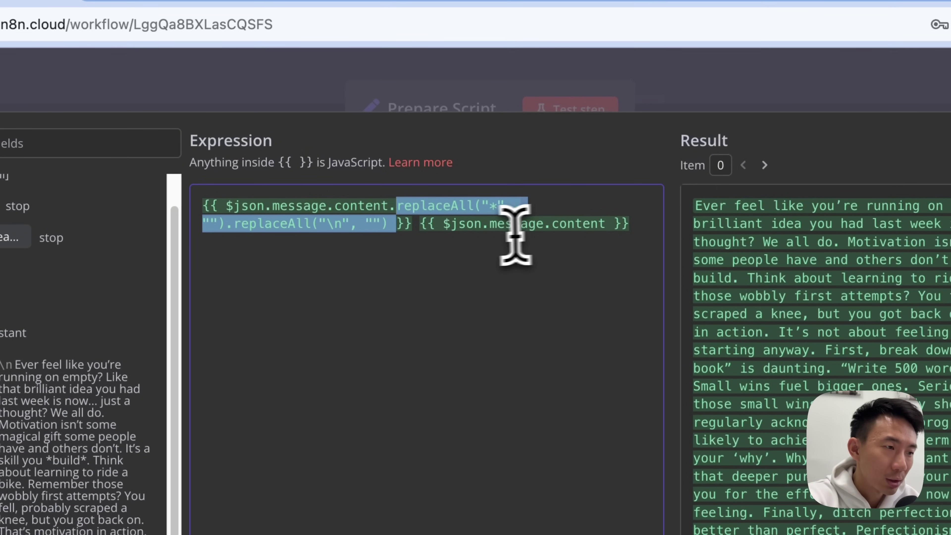
left_click_drag(410, 227, 700, 223)
key("BackSpace")
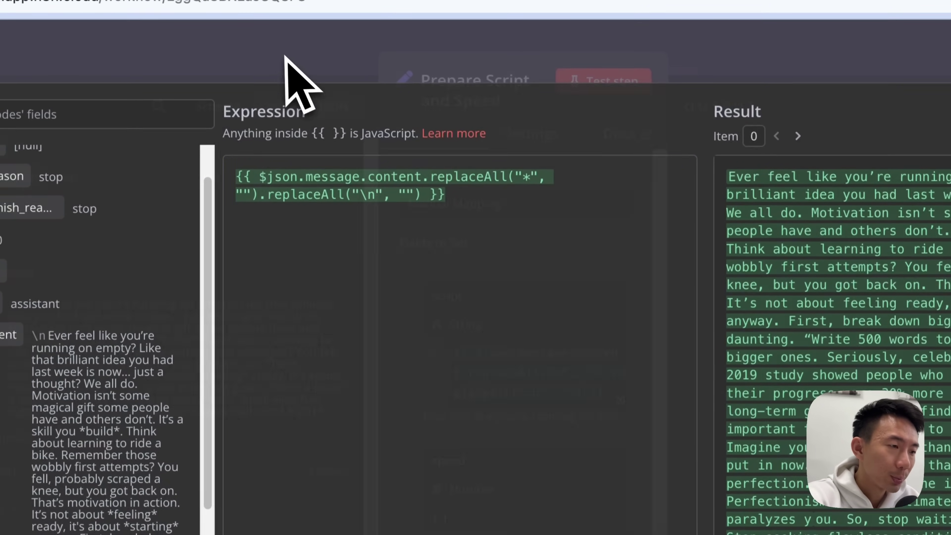
left_click(286, 58)
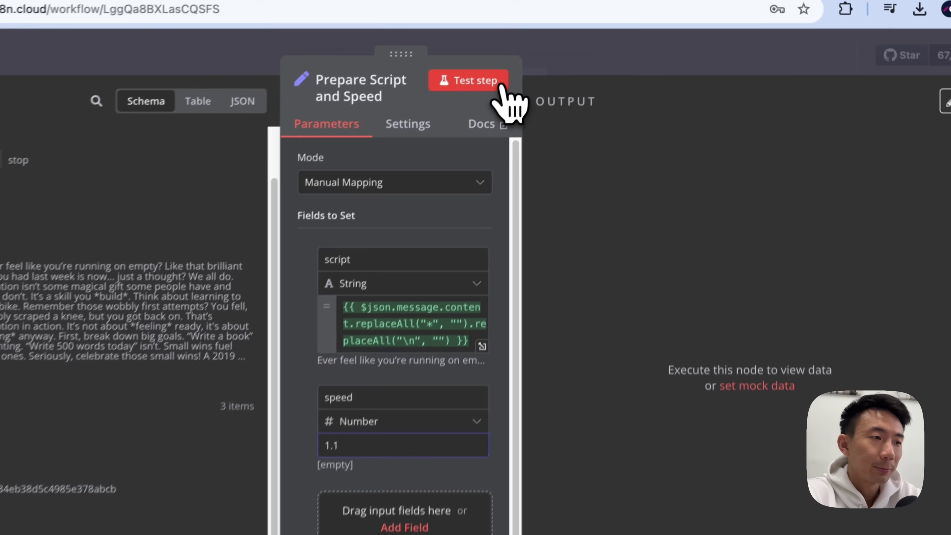
Test the Prepare Script and Speed node, review the cleaned scripts and speed in its output, and return to the canvas.
left_click(508, 4)
scroll(680, 386, "down", 7)
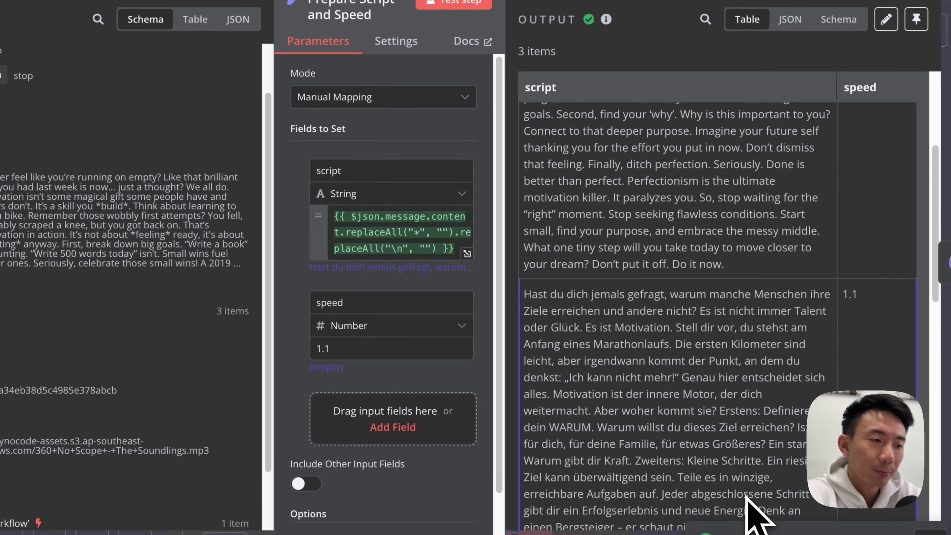
scroll(747, 504, "down", 10)
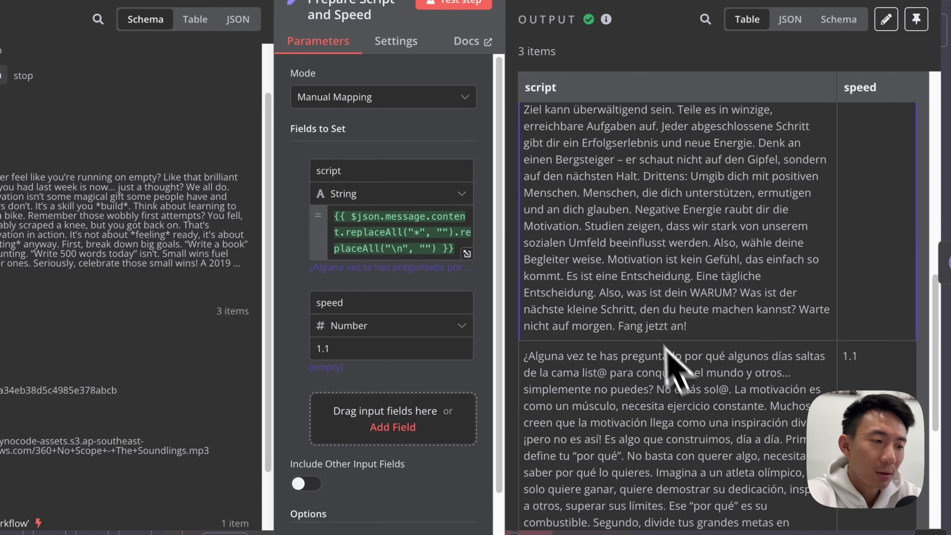
scroll(684, 325, "up", 15)
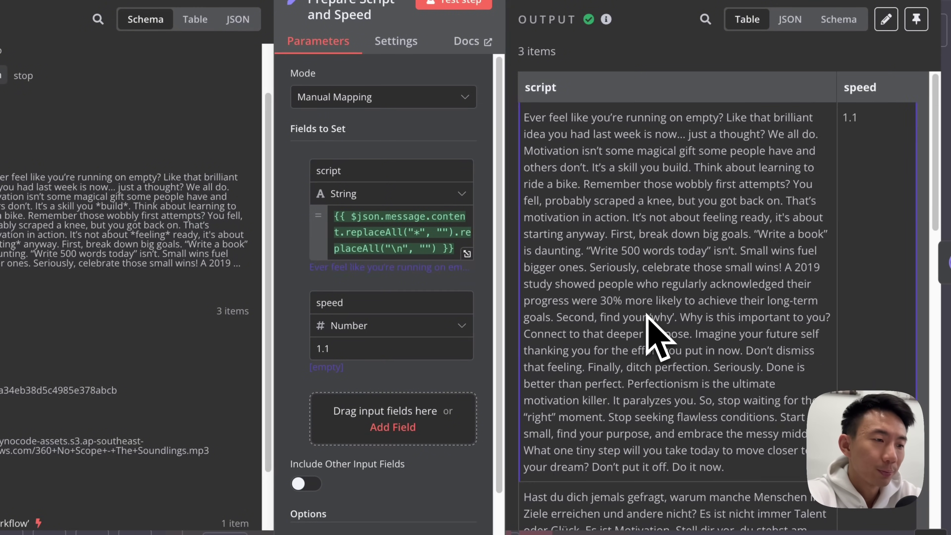
key("Escape")
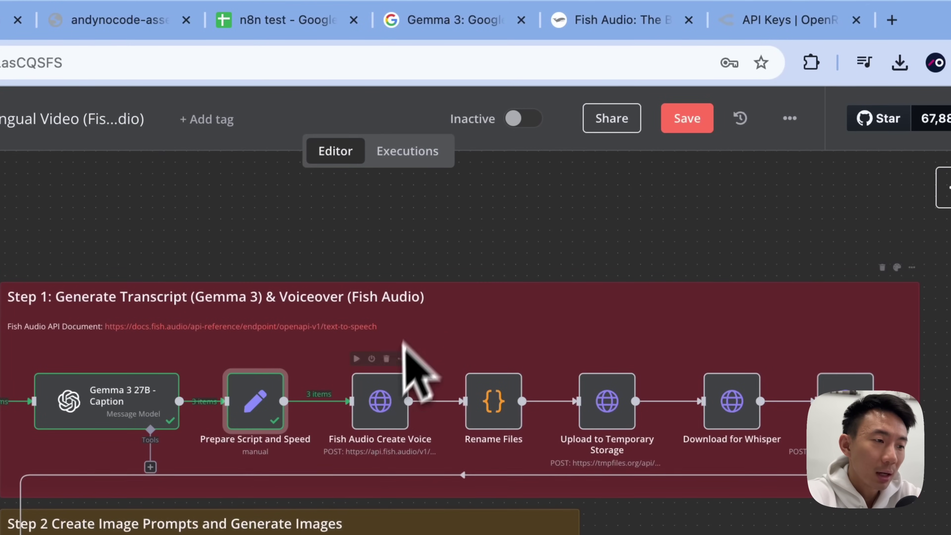
Save the workflow, search the node library for "htt" to locate HTTP Request, and return to the canvas.
left_click(703, 119)
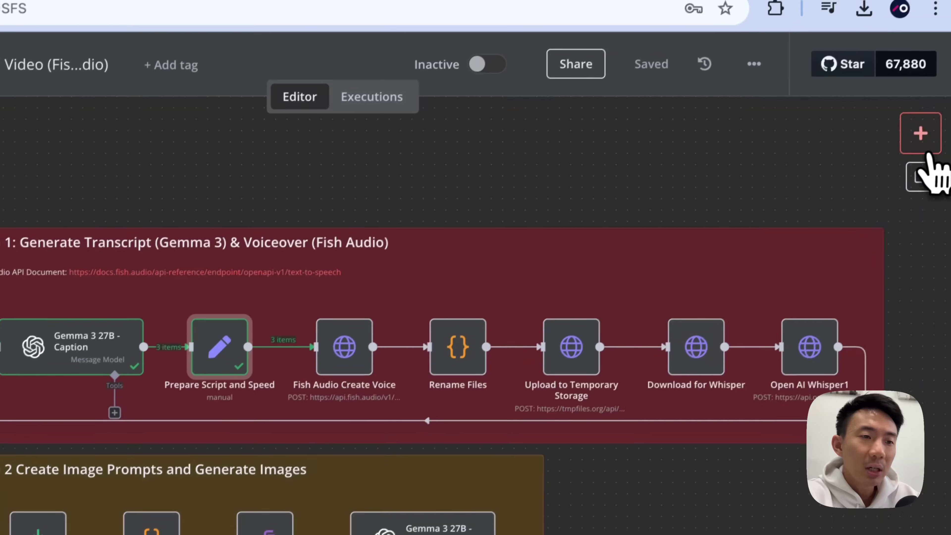
left_click(926, 149)
type("htt")
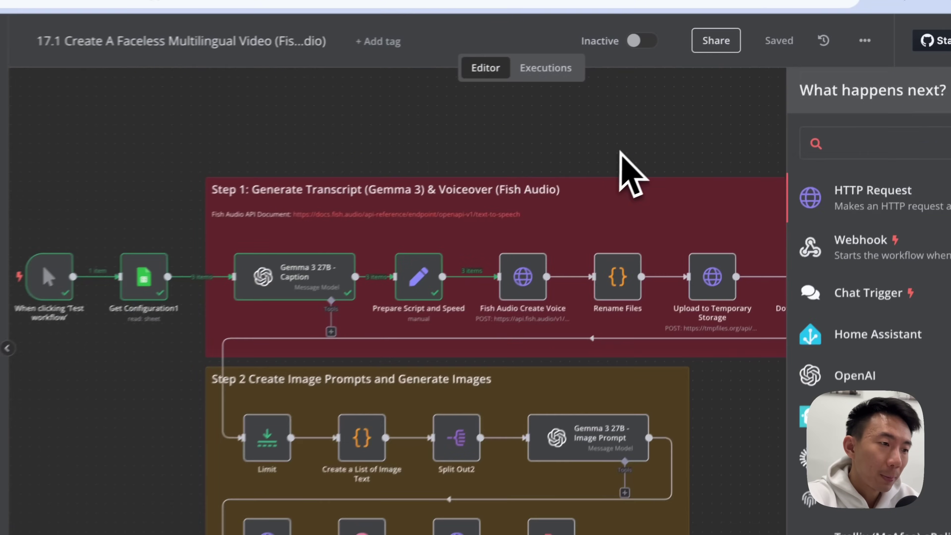
left_click(359, 373)
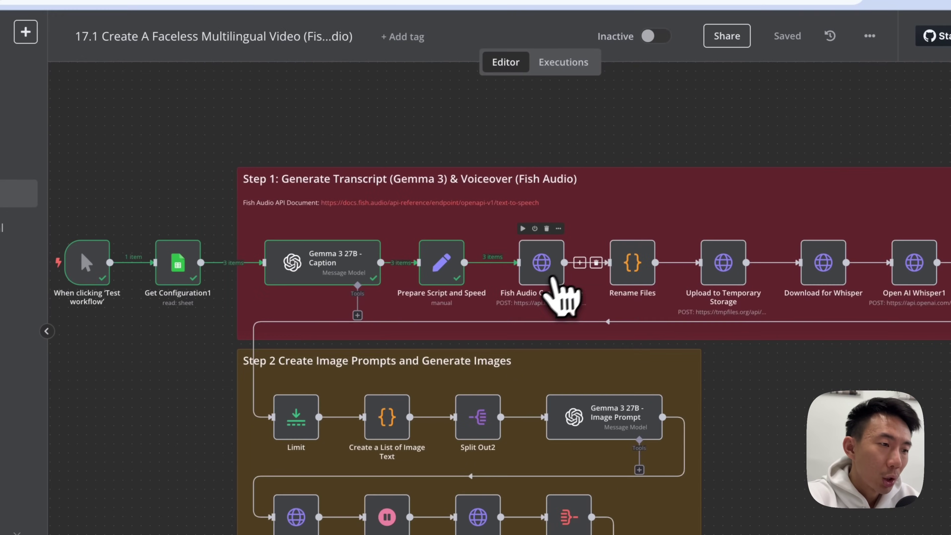
Open the Fish Audio Create Voice node, cancel renaming it, and open its Fish Audio header auth credential for editing.
double_click(551, 281)
left_click(469, 74)
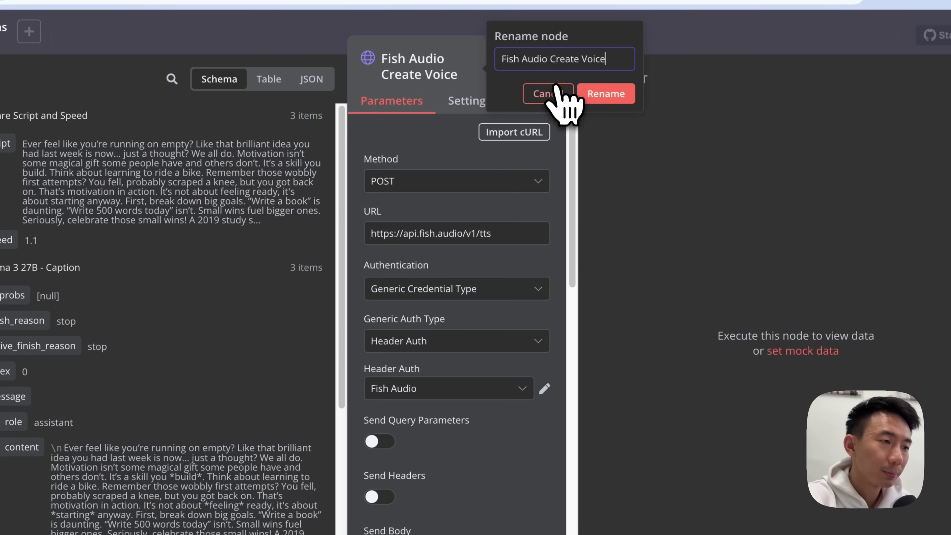
left_click(549, 94)
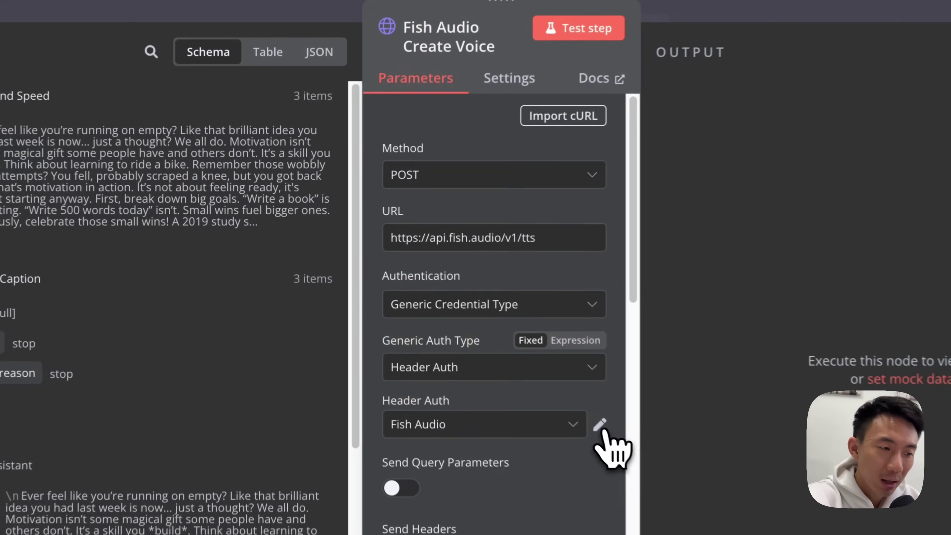
left_click(544, 388)
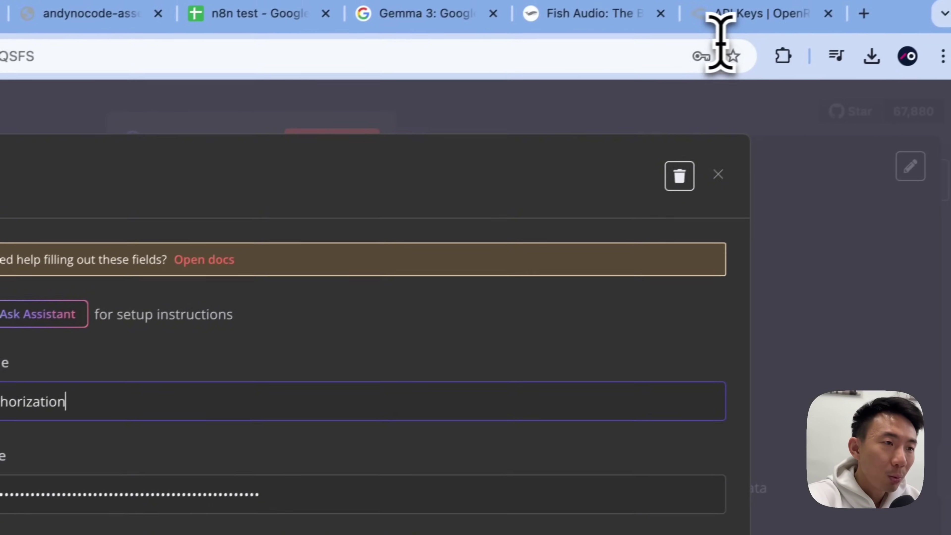
Switch to the Fish Audio site and view the API billing page and the API Keys page.
left_click(581, 11)
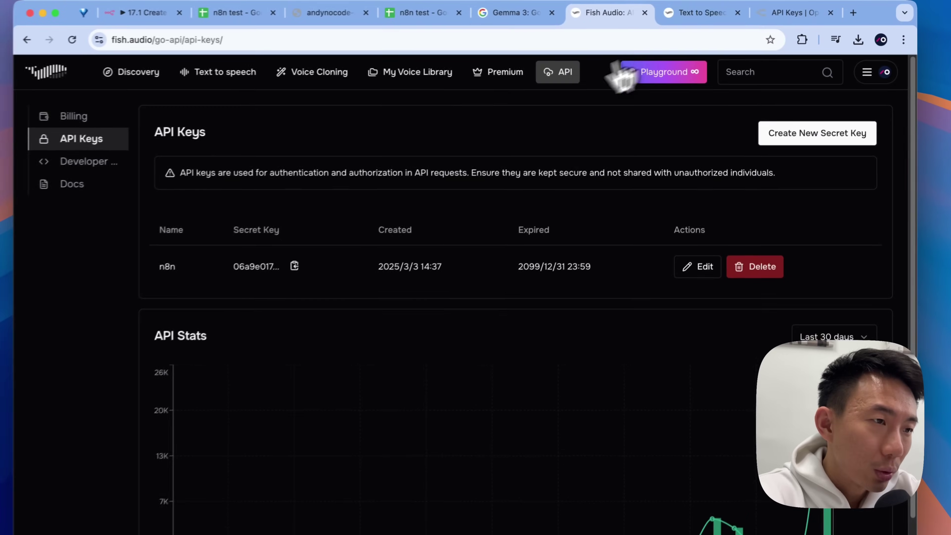
left_click(574, 75)
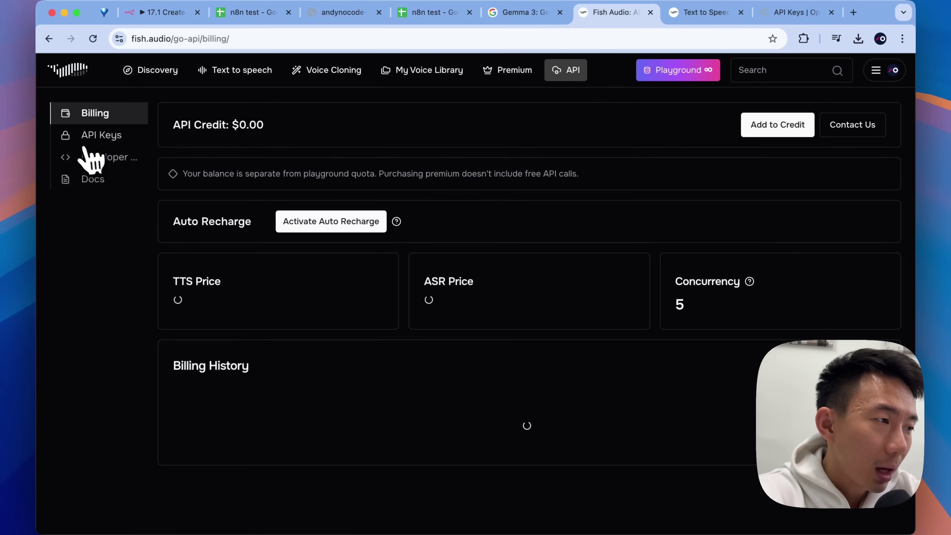
left_click(83, 144)
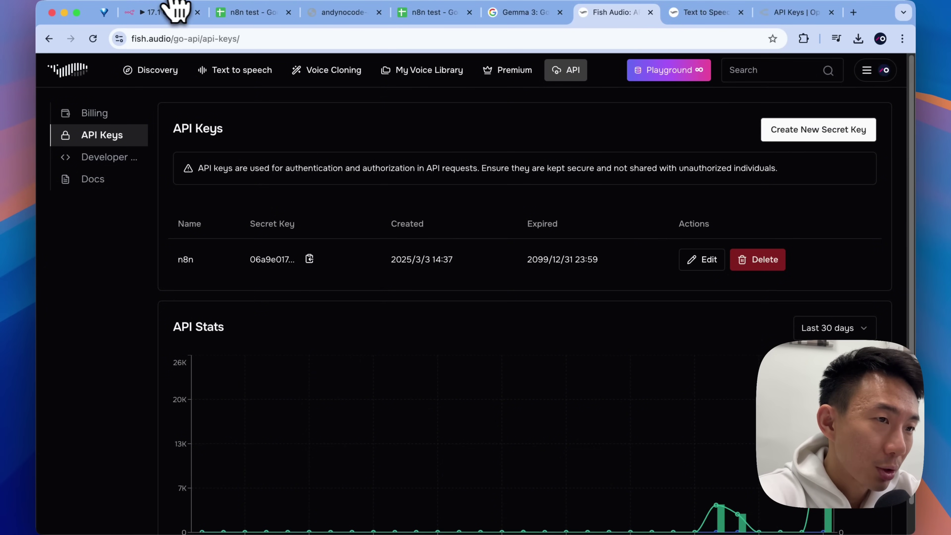
Look up the Bearer token authorization format in Fish Audio's text-to-speech API reference, revisit the API Keys page, and return to the n8n credential.
left_click(693, 12)
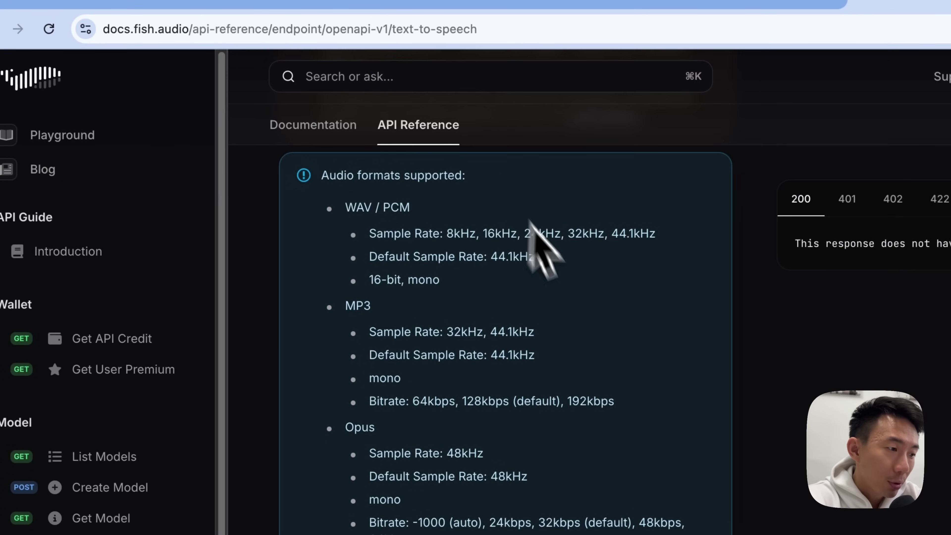
scroll(556, 295, "down", 2)
scroll(569, 300, "down", 3)
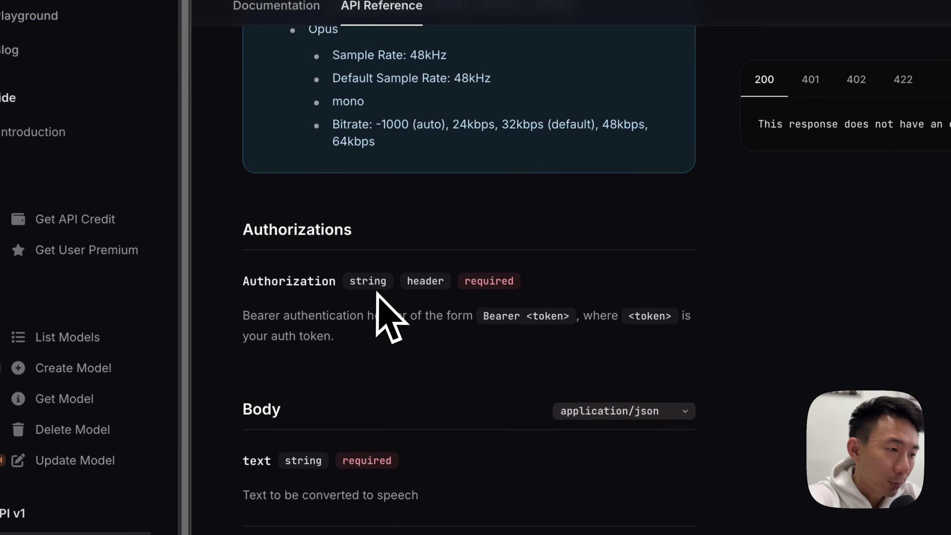
left_click_drag(484, 314, 528, 314)
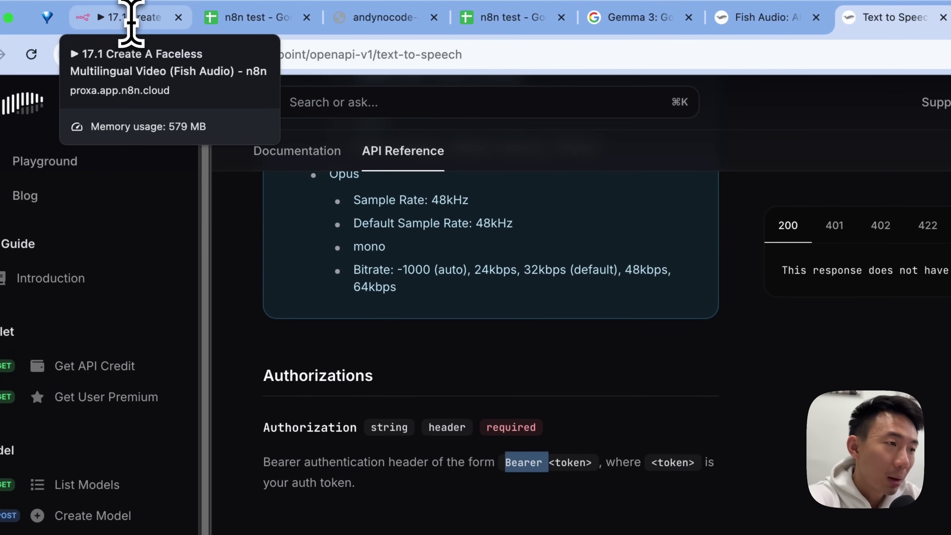
left_click(760, 17)
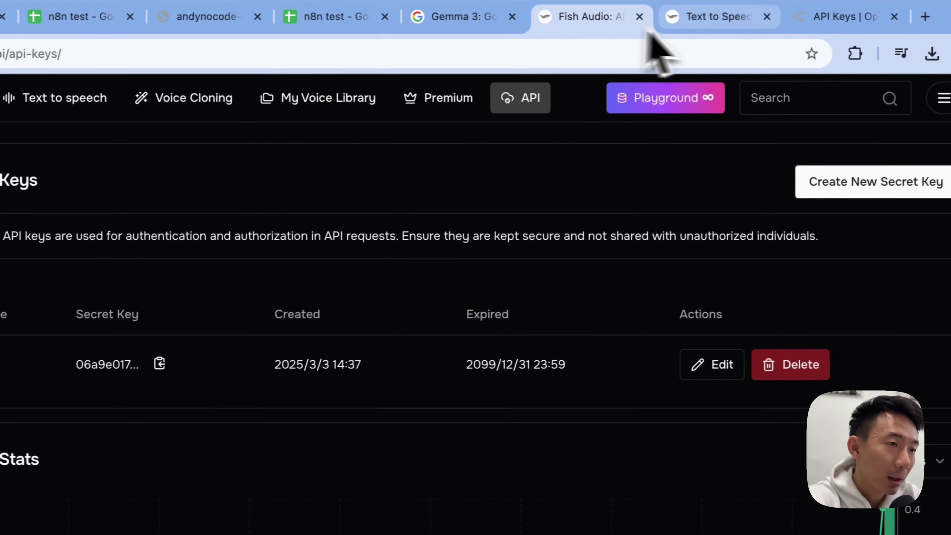
left_click(693, 16)
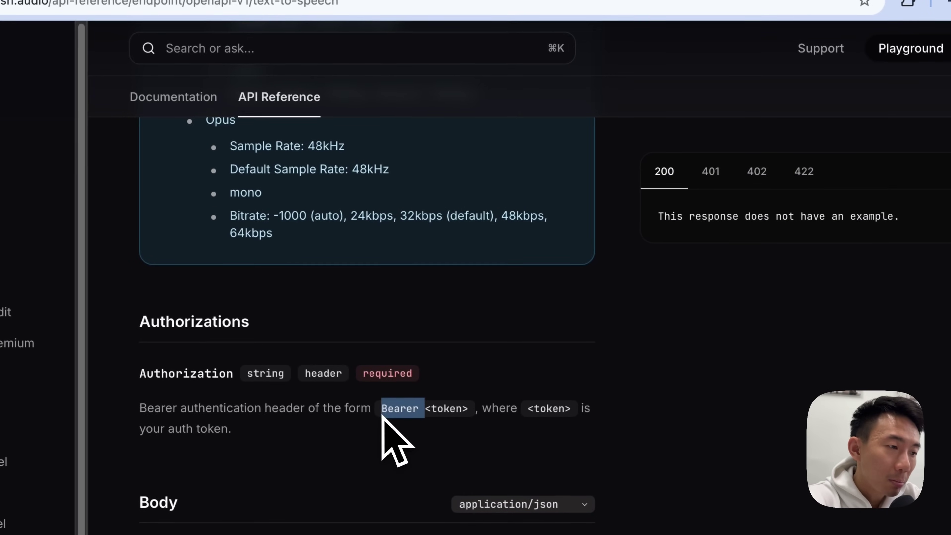
left_click(670, 13)
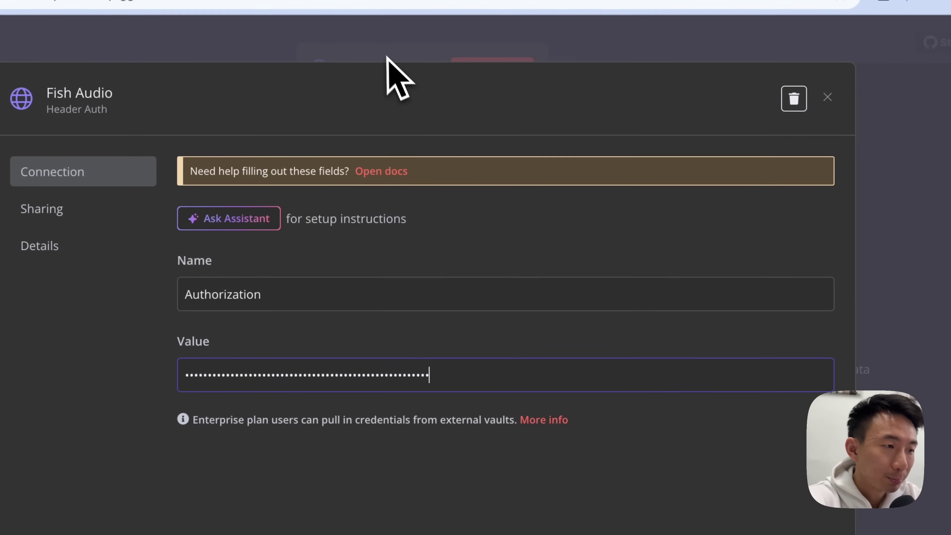
Close the Fish Audio credential and examine the node's authentication, Send Body, Body Content Type and Specify Body settings.
left_click(388, 60)
scroll(479, 375, "down", 3)
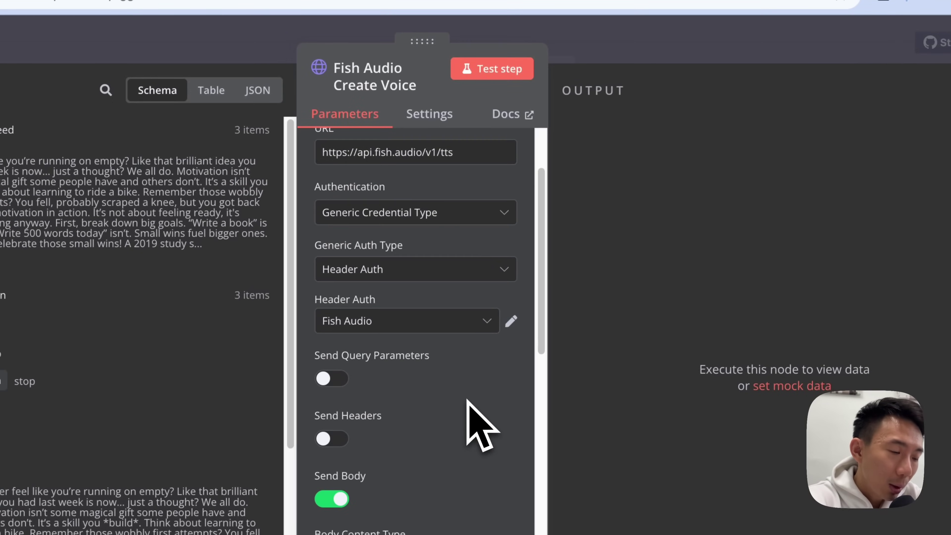
scroll(470, 403, "down", 1)
scroll(402, 443, "down", 1)
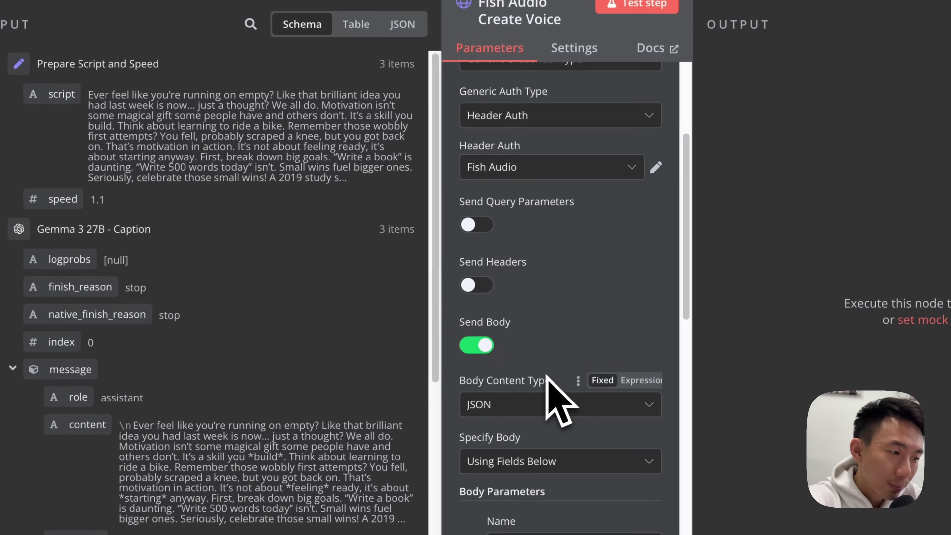
scroll(546, 377, "down", 1)
scroll(545, 315, "down", 1)
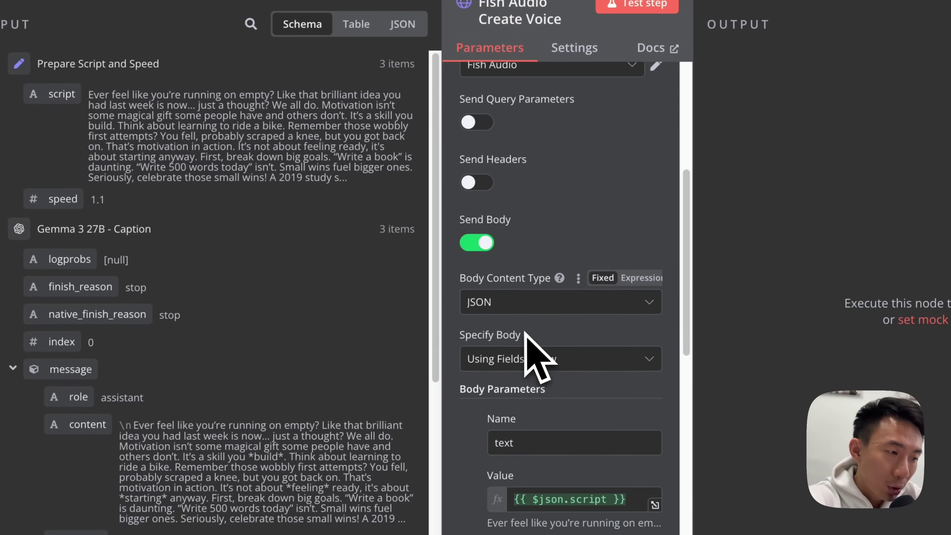
scroll(535, 330, "down", 1)
scroll(528, 347, "down", 1)
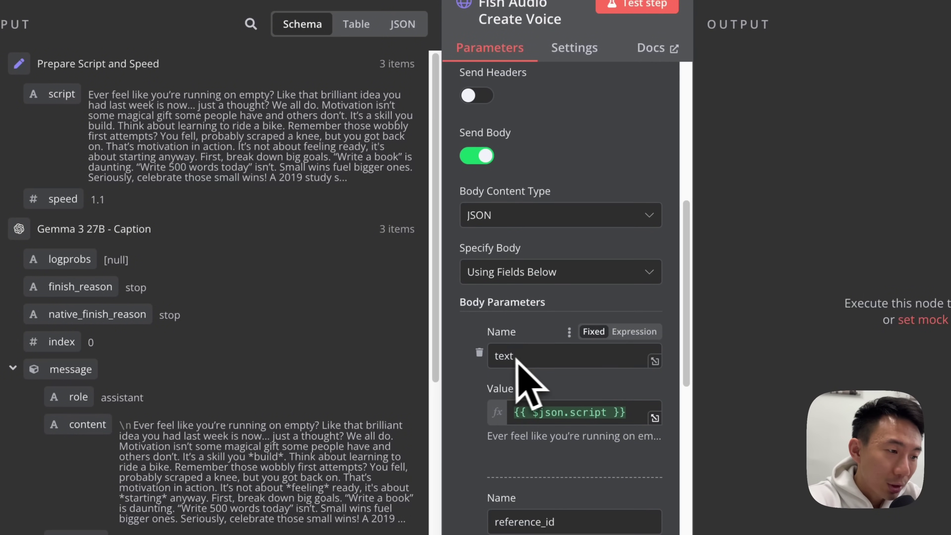
Try mapping the script field from Prepare Script and Speed to the text body parameter's value.
scroll(525, 367, "down", 1)
scroll(227, 302, "down", 1)
scroll(227, 302, "up", 1)
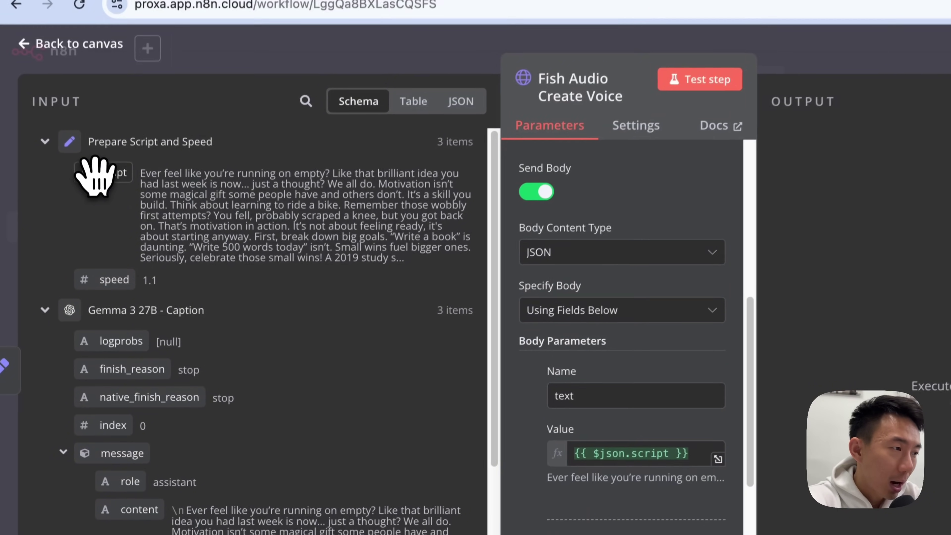
left_click_drag(98, 192, 322, 287)
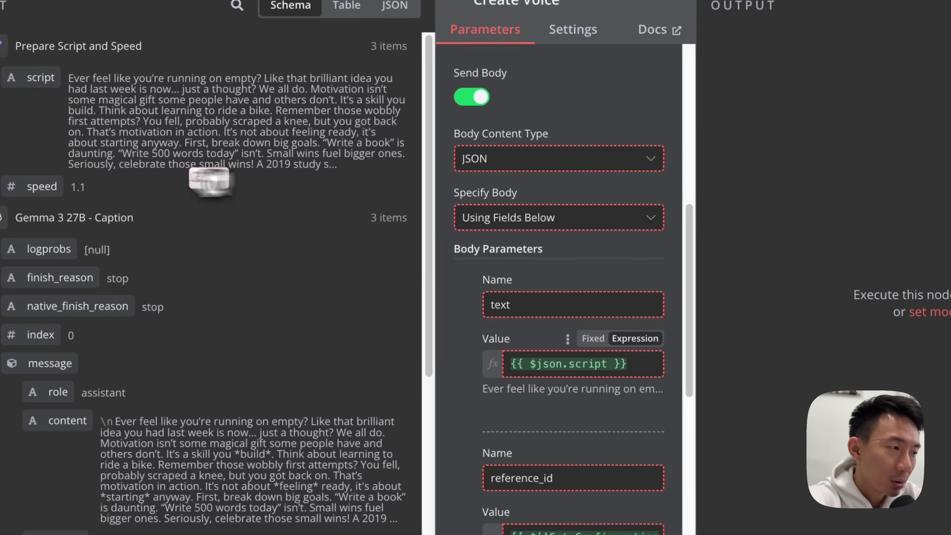
left_click_drag(258, 181, 6, 49)
Map the voice field from Get Configuration1 to the value of the reference_id body parameter.
scroll(548, 368, "down", 3)
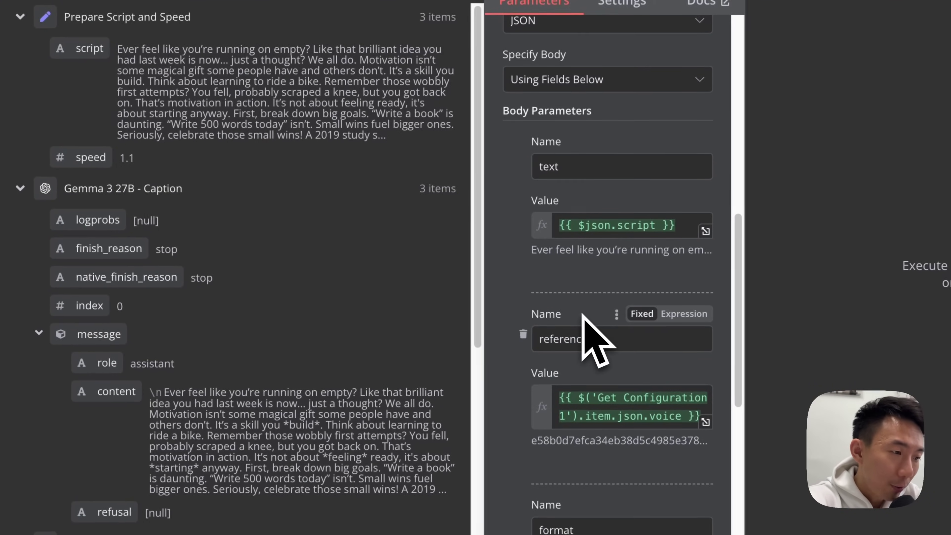
scroll(582, 315, "down", 2)
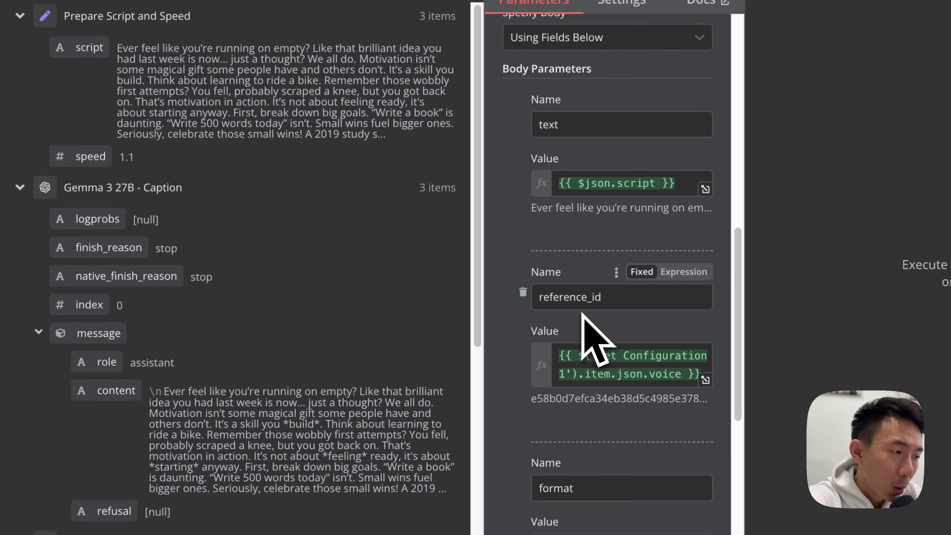
scroll(312, 296, "down", 6)
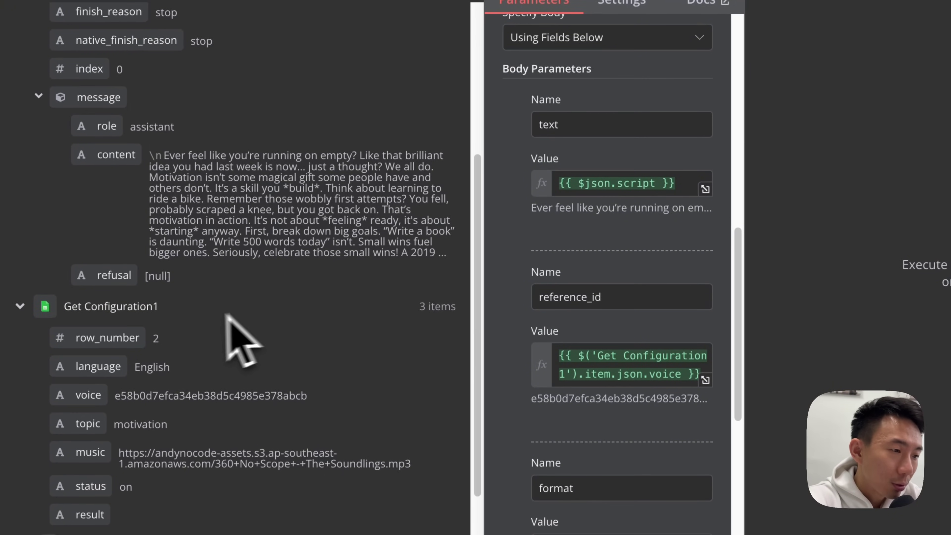
scroll(195, 316, "down", 1)
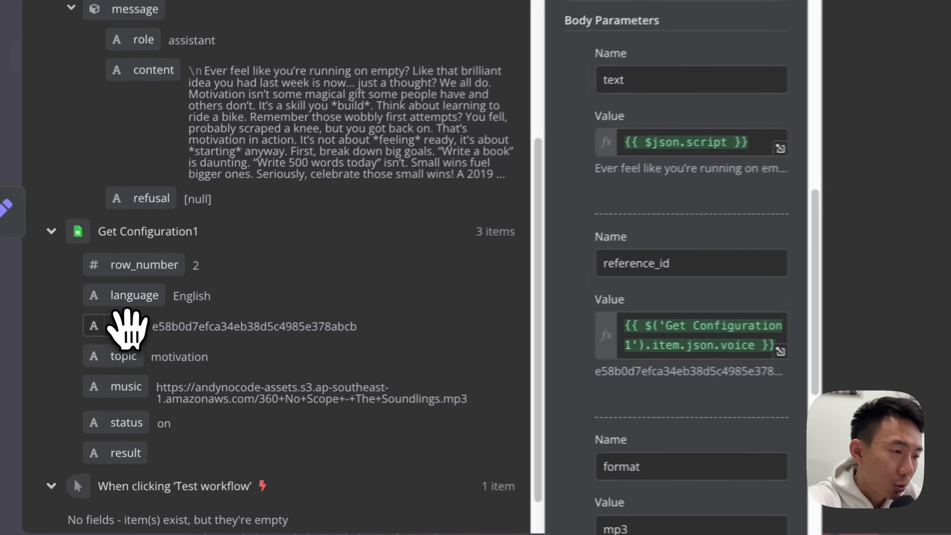
left_click_drag(90, 355, 678, 363)
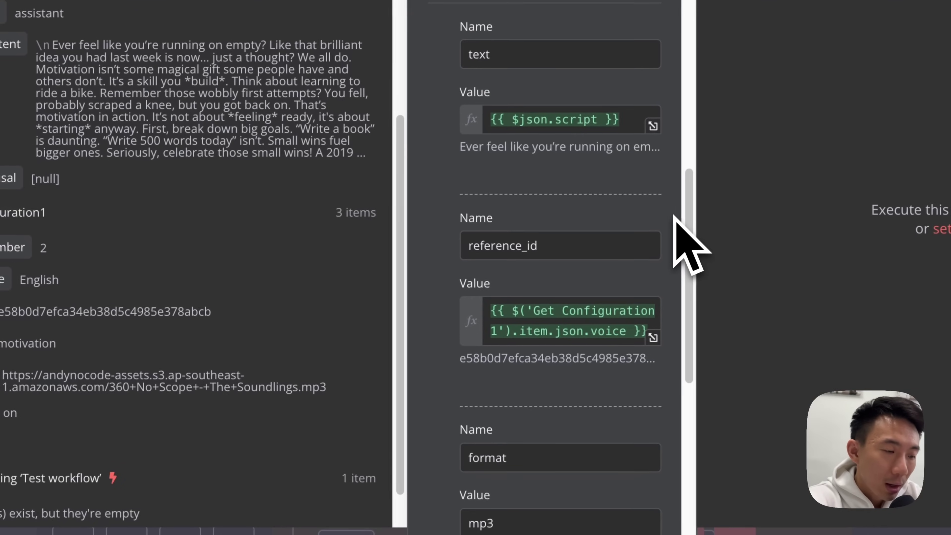
Review the mp3 format parameter and map the speed field from Prepare Script and Speed to the prosody.speed value.
scroll(674, 216, "down", 3)
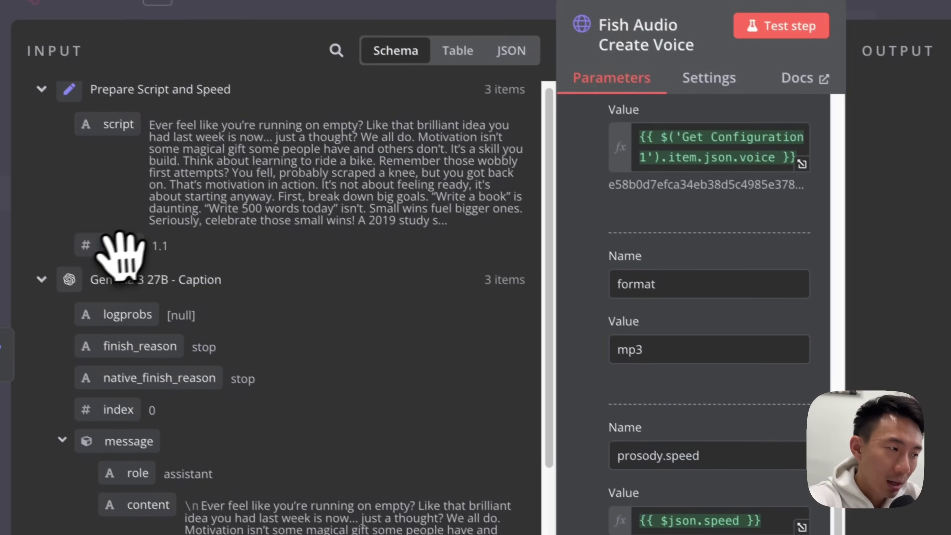
left_click_drag(119, 255, 684, 521)
left_click_drag(641, 407, 642, 407)
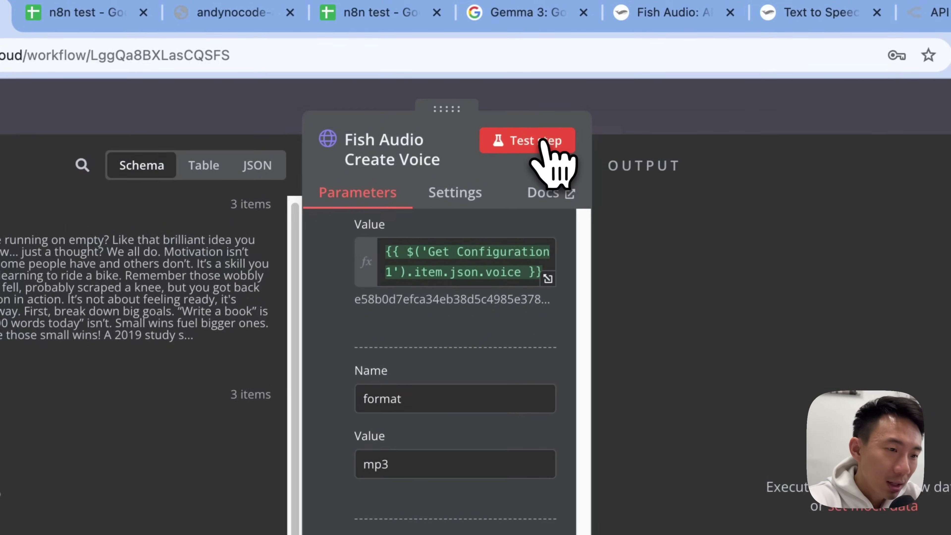
Test the Fish Audio Create Voice node, review its binary output, and play then pause the first audio file.
left_click(543, 144)
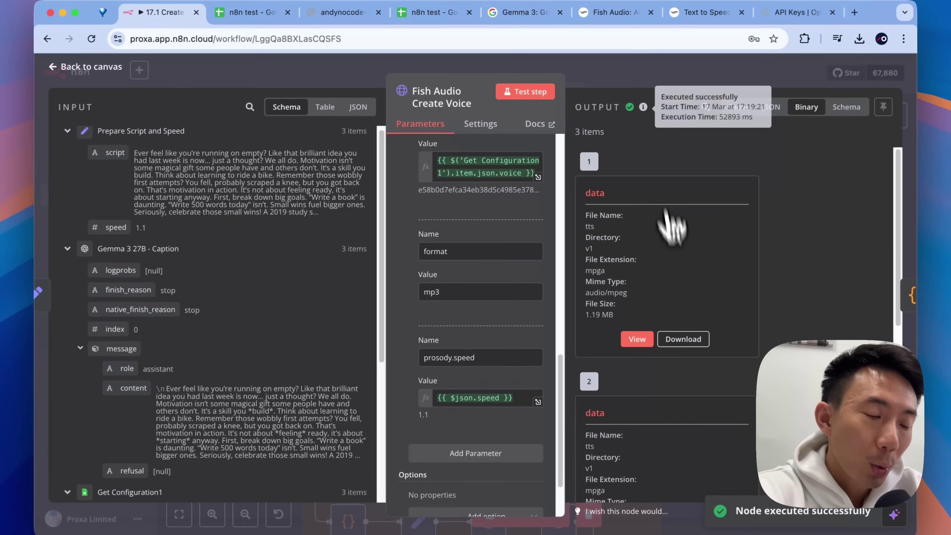
scroll(681, 277, "down", 4)
scroll(682, 278, "up", 4)
left_click(636, 336)
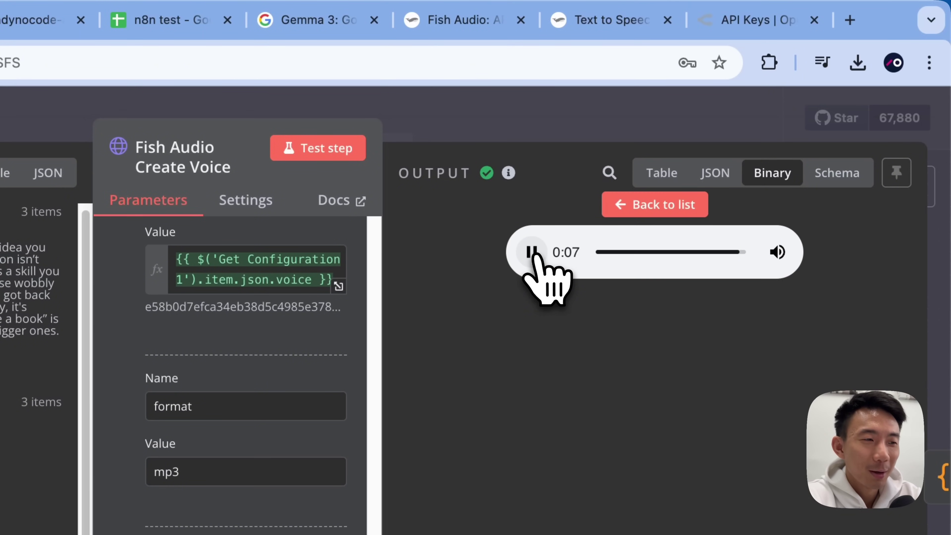
left_click(532, 252)
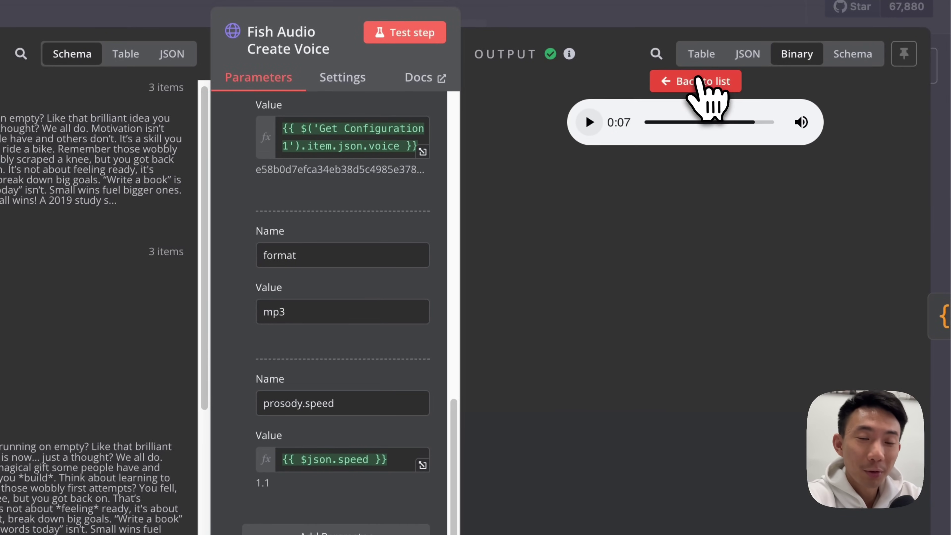
Play the second and third generated audio files from the binary output and return to the canvas.
left_click(697, 80)
scroll(644, 287, "down", 6)
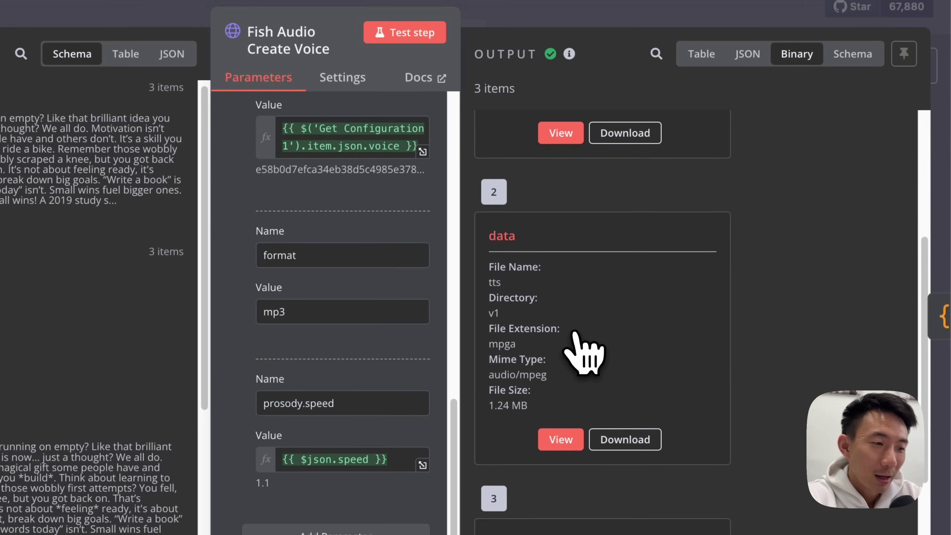
left_click(562, 442)
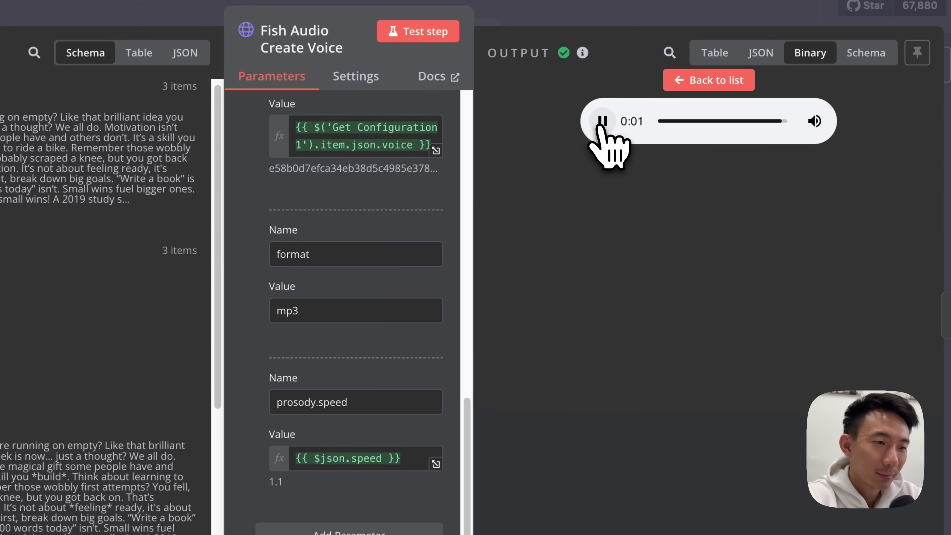
left_click(717, 82)
left_click(572, 276)
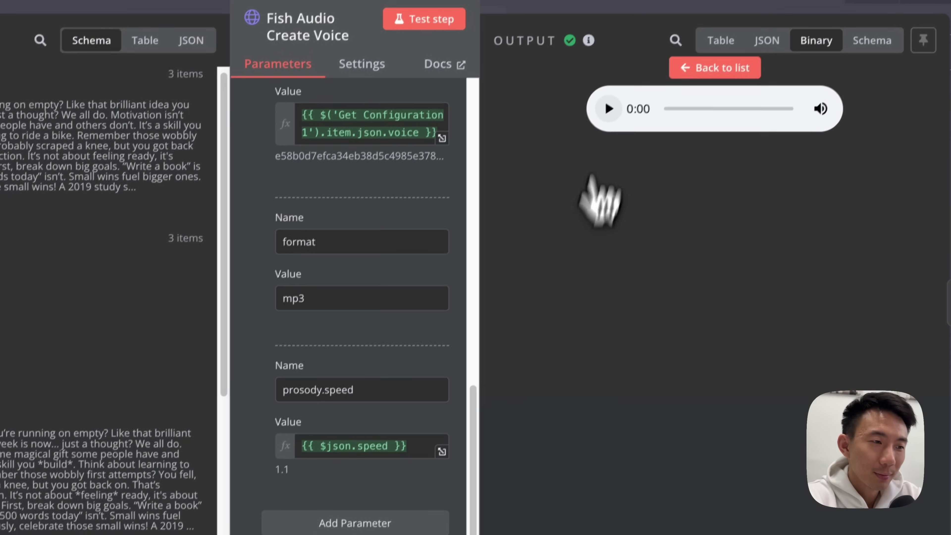
left_click(602, 121)
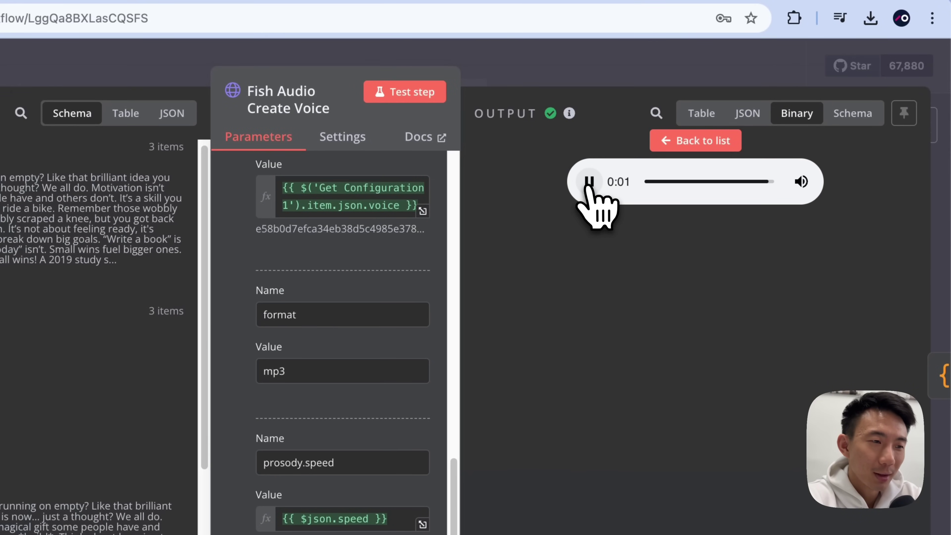
left_click(588, 85)
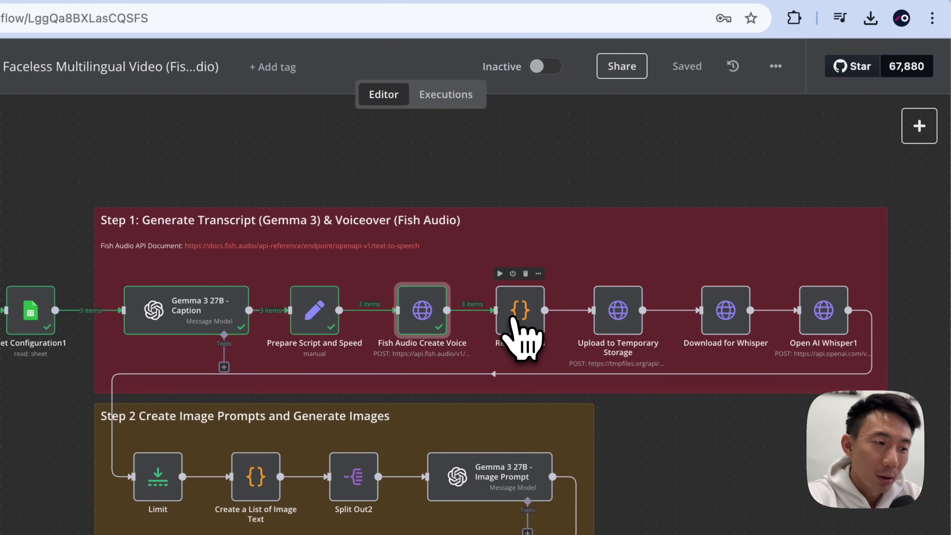
Look at the Rename Files code node, return to the canvas and search the node library for "code".
double_click(521, 313)
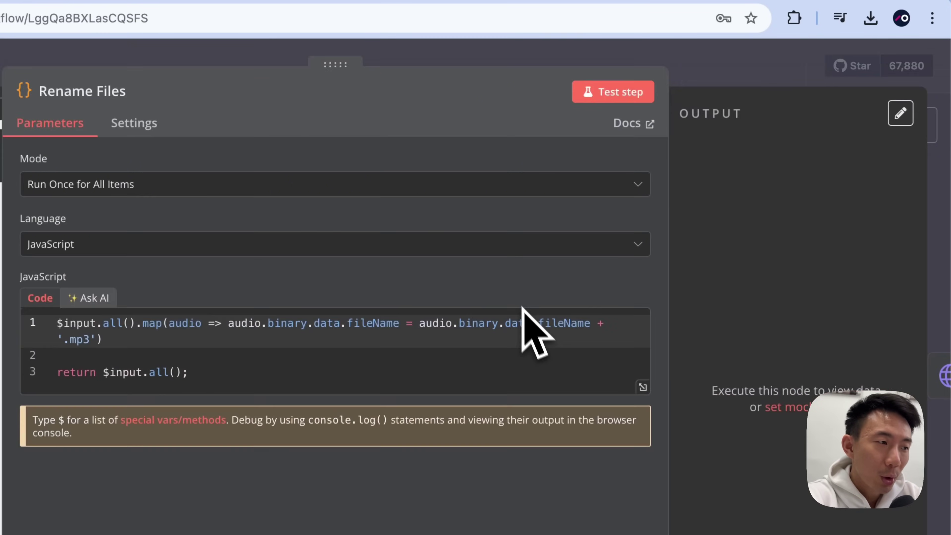
left_click(502, 49)
left_click(917, 121)
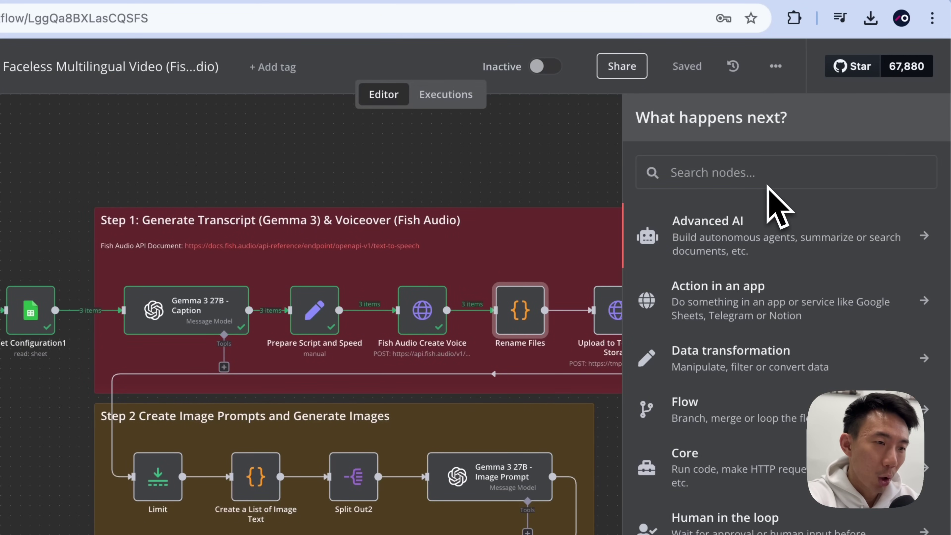
type("code")
left_click(563, 187)
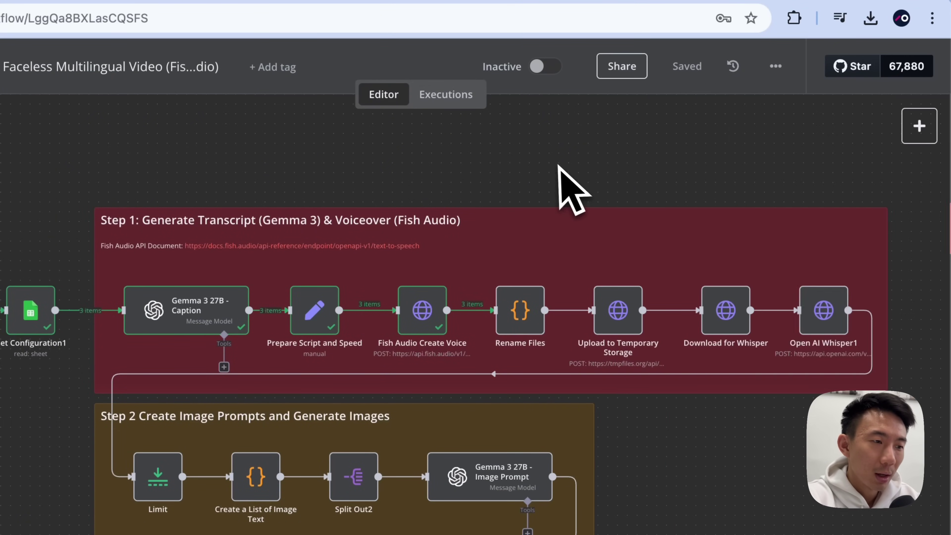
Reopen the Rename Files node and review its JavaScript code and the first input item's file name.
double_click(519, 330)
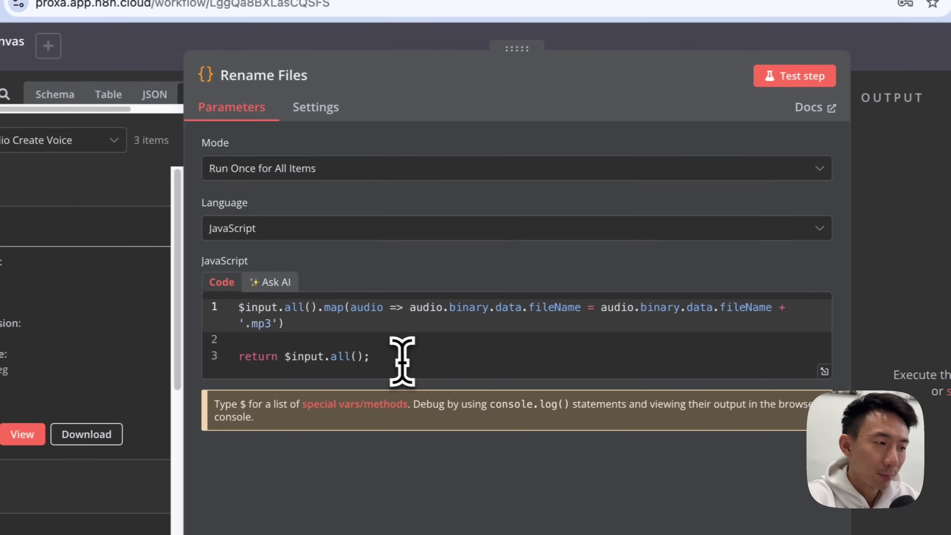
left_click_drag(221, 372, 37, 323)
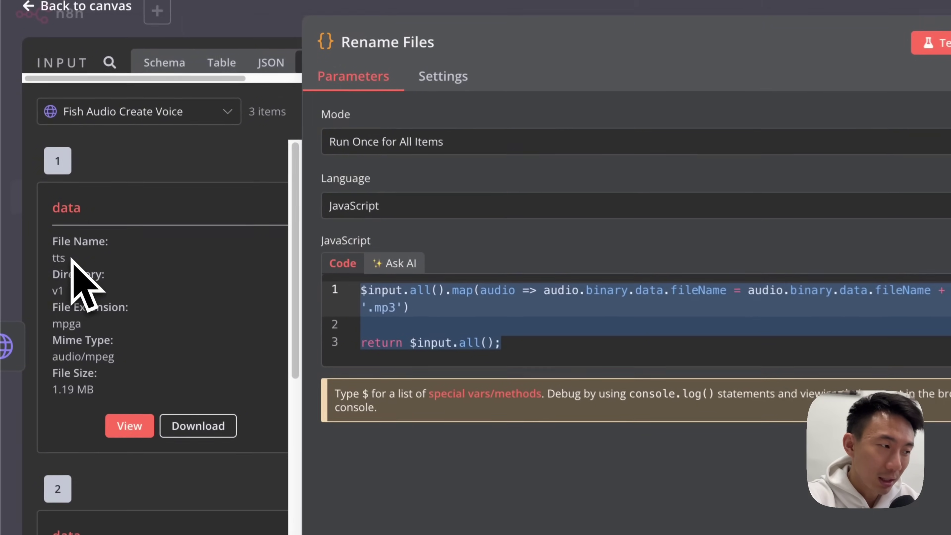
double_click(55, 238)
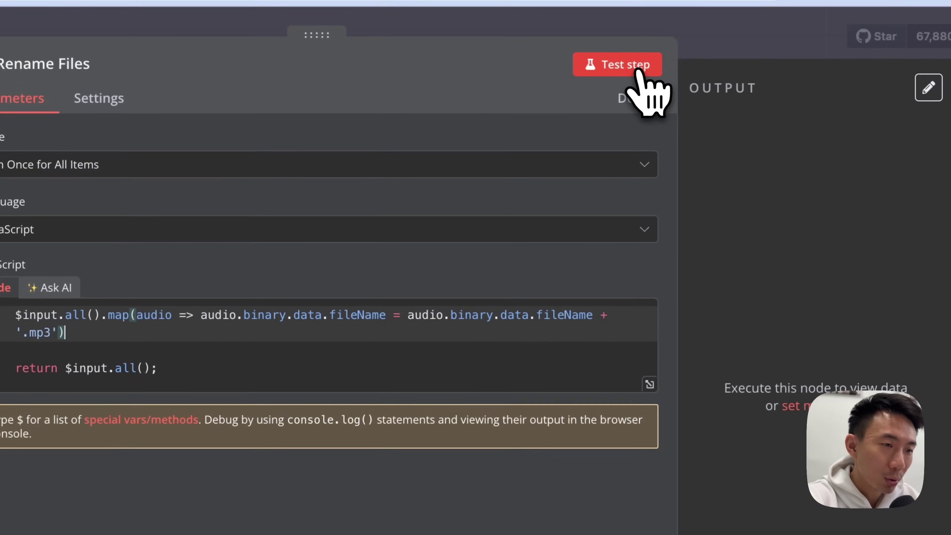
Test the Rename Files node, review the file names of its output items and return to the canvas.
left_click(639, 71)
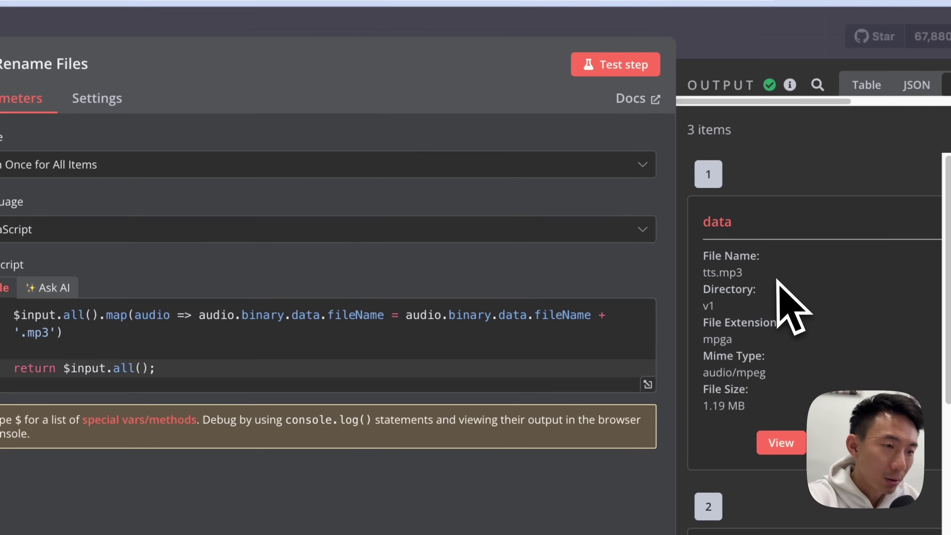
scroll(791, 304, "down", 2)
scroll(753, 235, "down", 3)
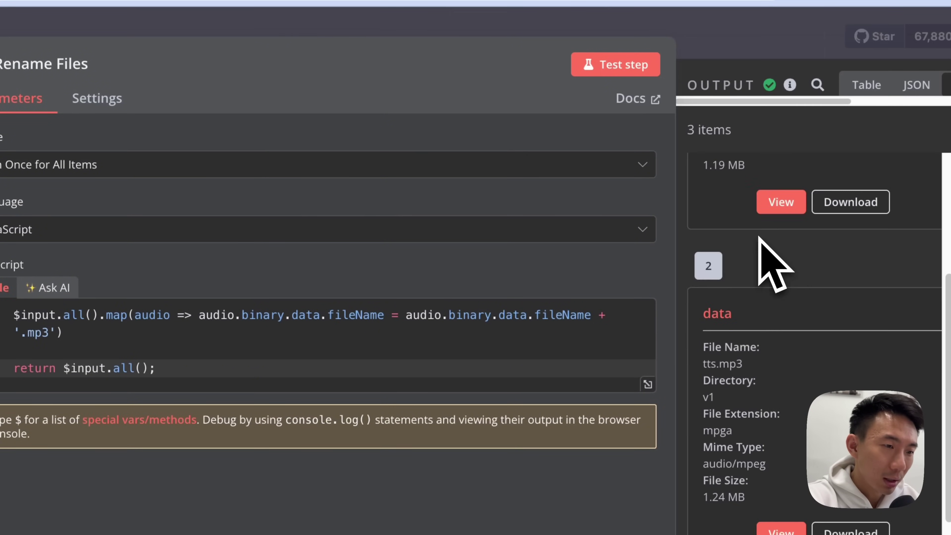
scroll(723, 371, "down", 2)
scroll(716, 360, "up", 5)
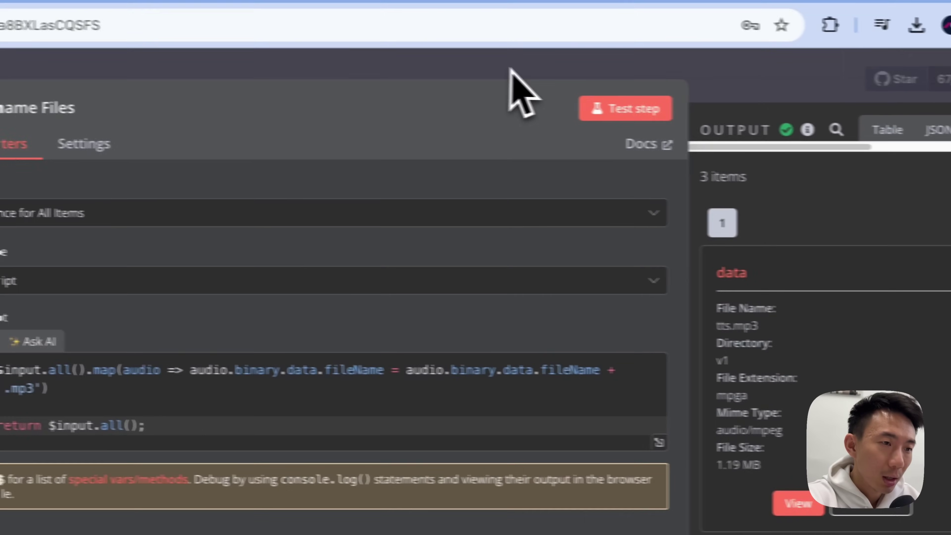
left_click(455, 40)
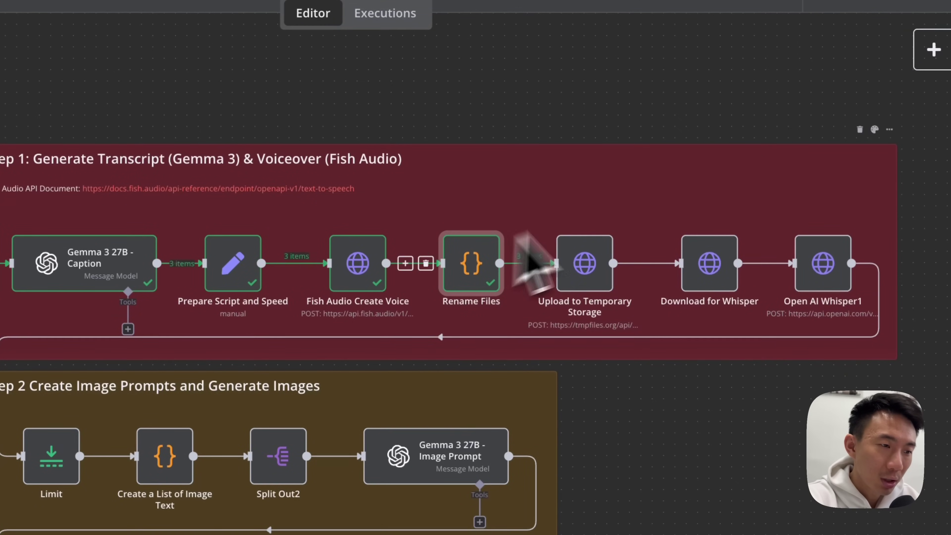
Search the node library for the HTTP Request node using "htt", and close the library without adding anything.
left_click(933, 49)
type("g")
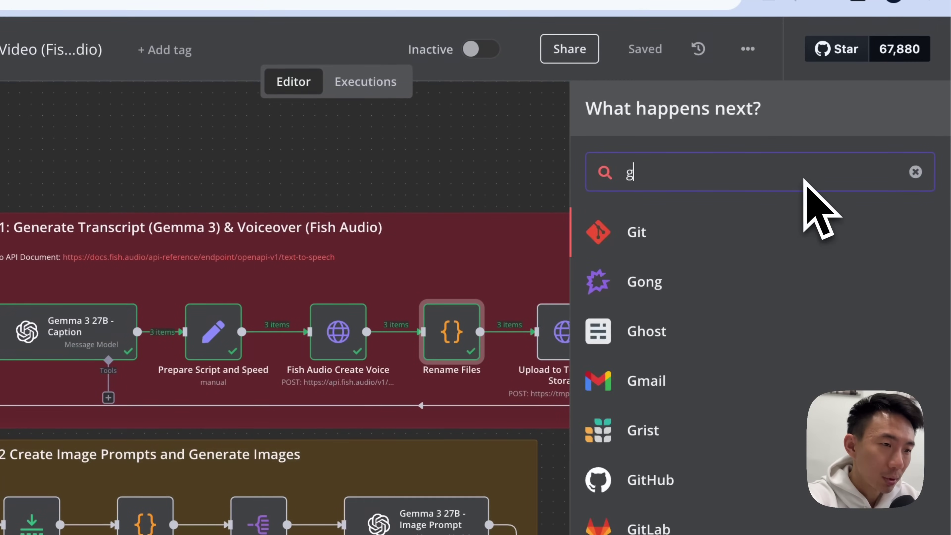
key("BackSpace")
type("htt")
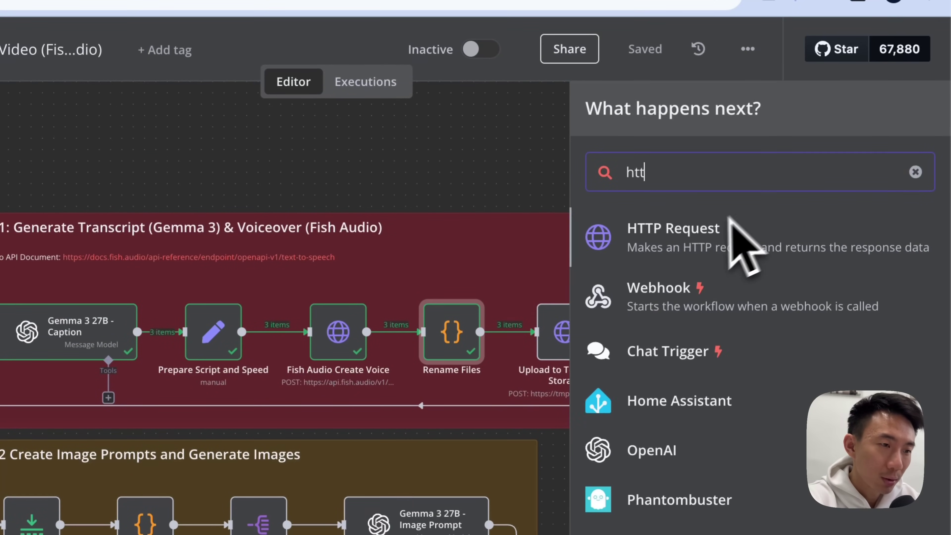
left_click(485, 206)
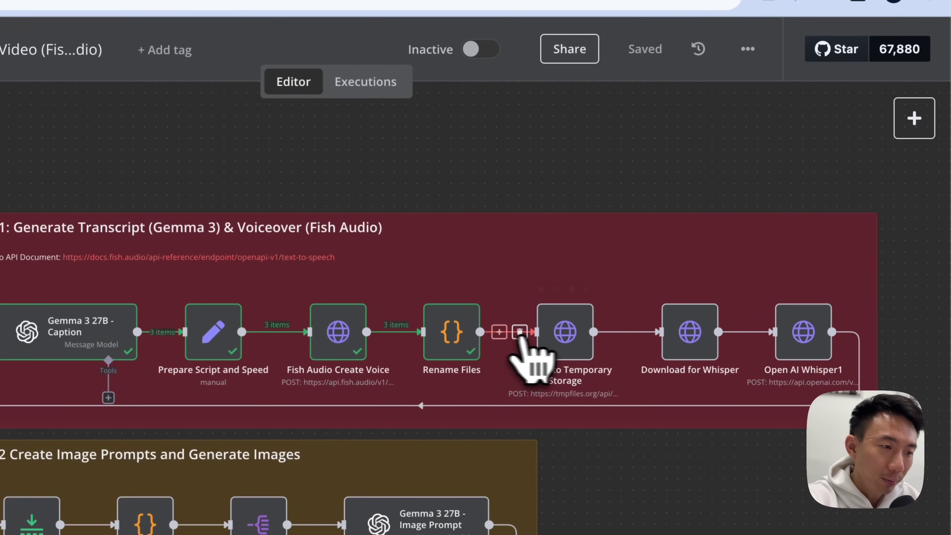
Open the Upload to Temporary Storage node and review its POST method and tmpfiles.org upload URL.
double_click(567, 349)
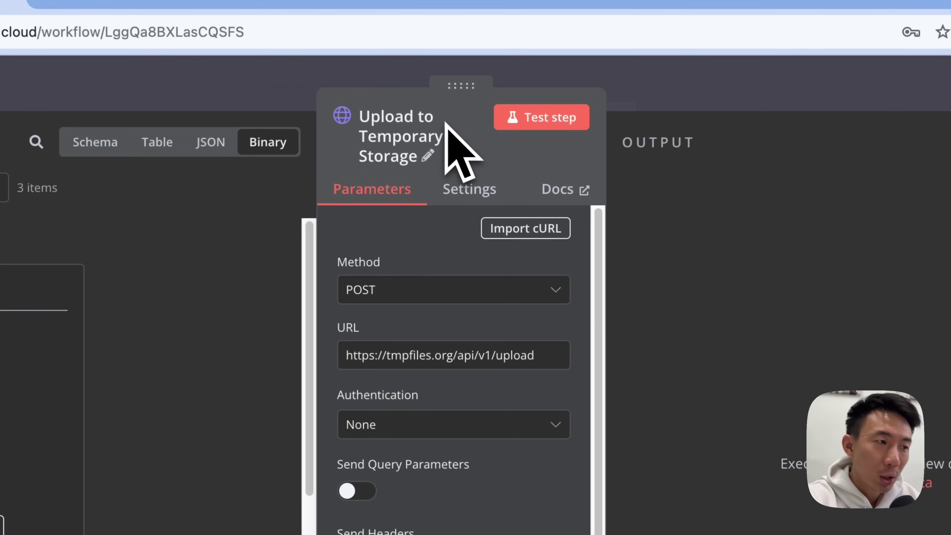
scroll(484, 300, "down", 2)
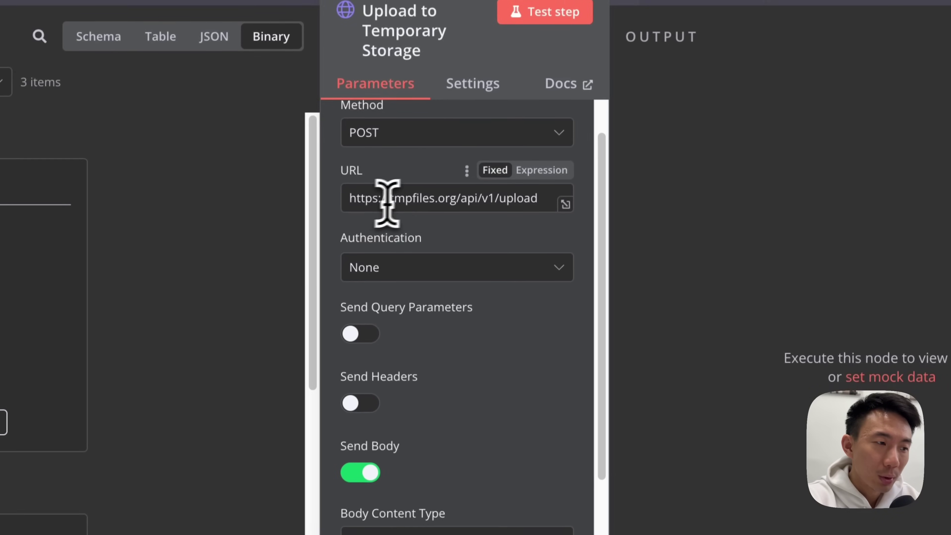
left_click(405, 308)
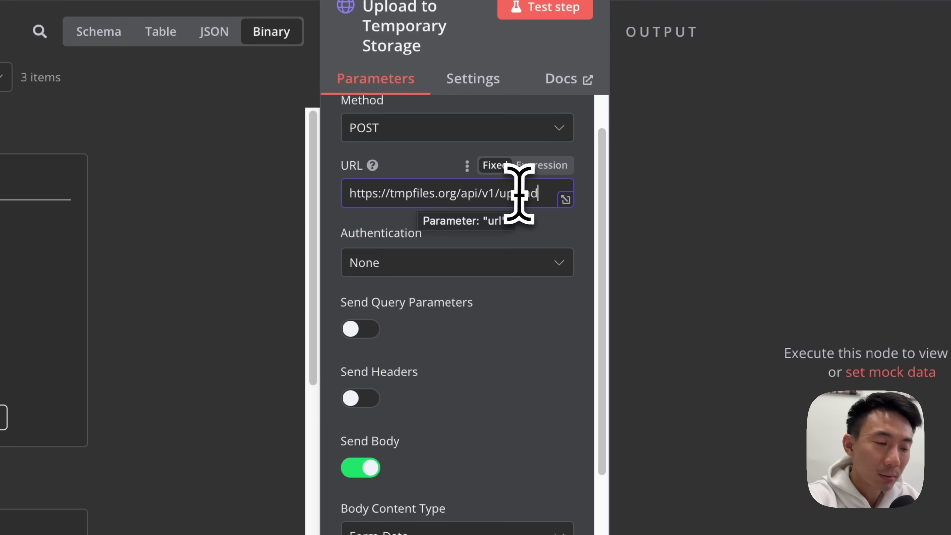
scroll(589, 328, "down", 1)
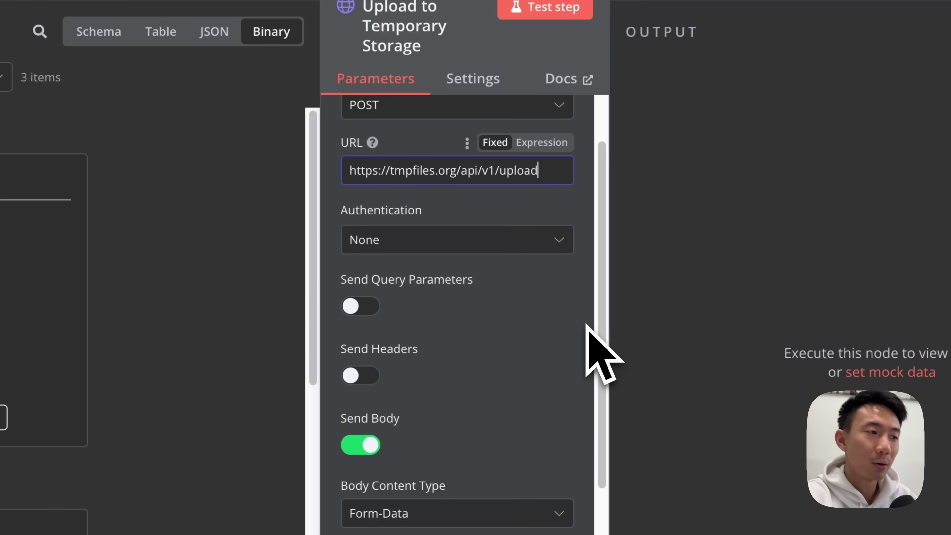
scroll(587, 325, "down", 1)
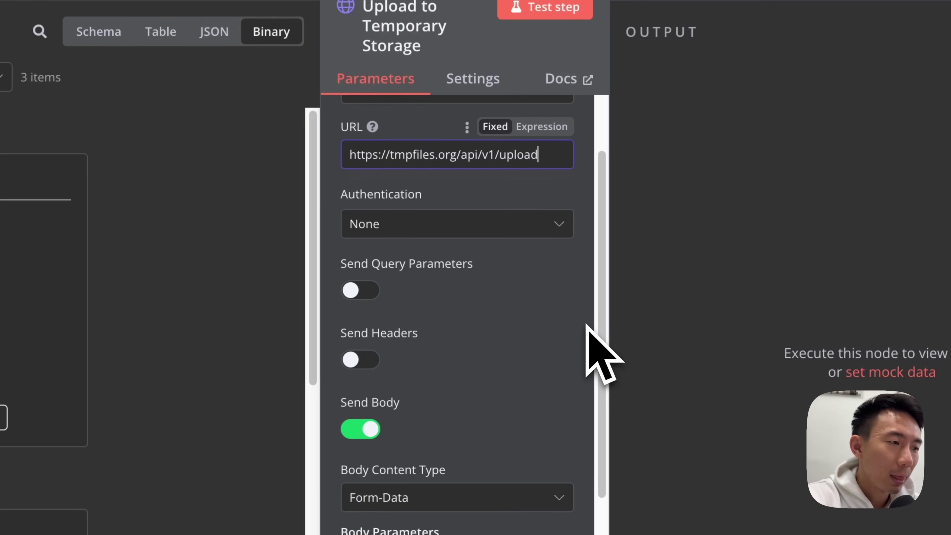
Review the upload node's body settings: Send Body, Form-Data content type, n8n Binary File parameter type, name and input data field.
scroll(490, 269, "down", 2)
scroll(490, 268, "up", 3)
scroll(491, 268, "down", 3)
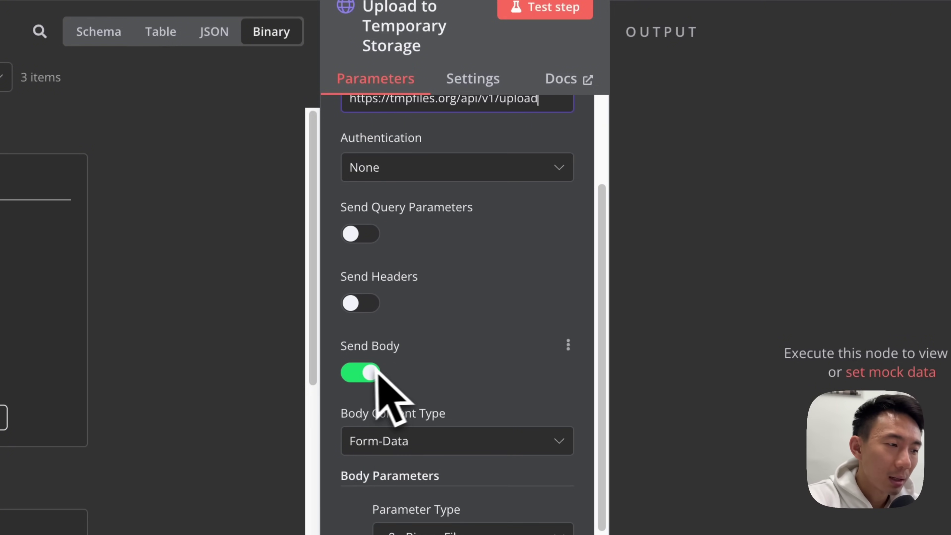
scroll(446, 371, "down", 5)
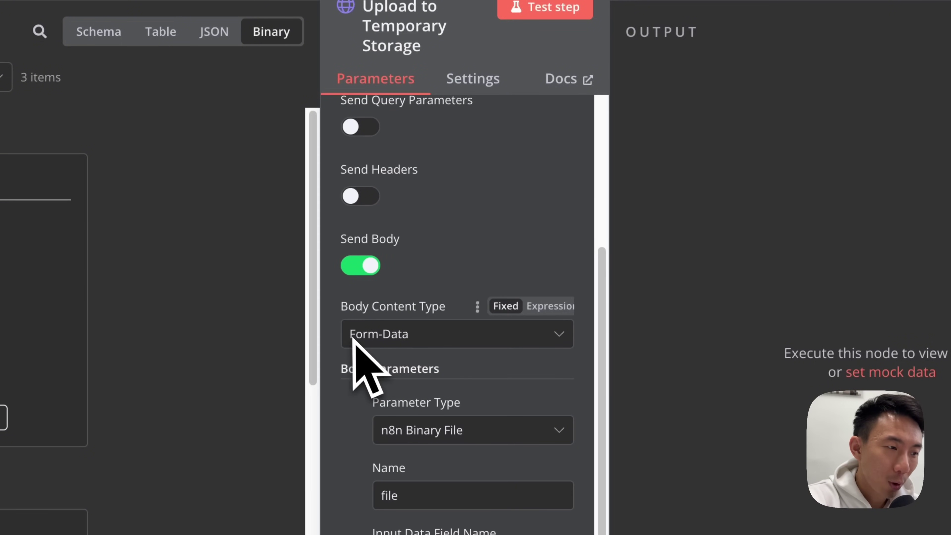
scroll(445, 336, "down", 2)
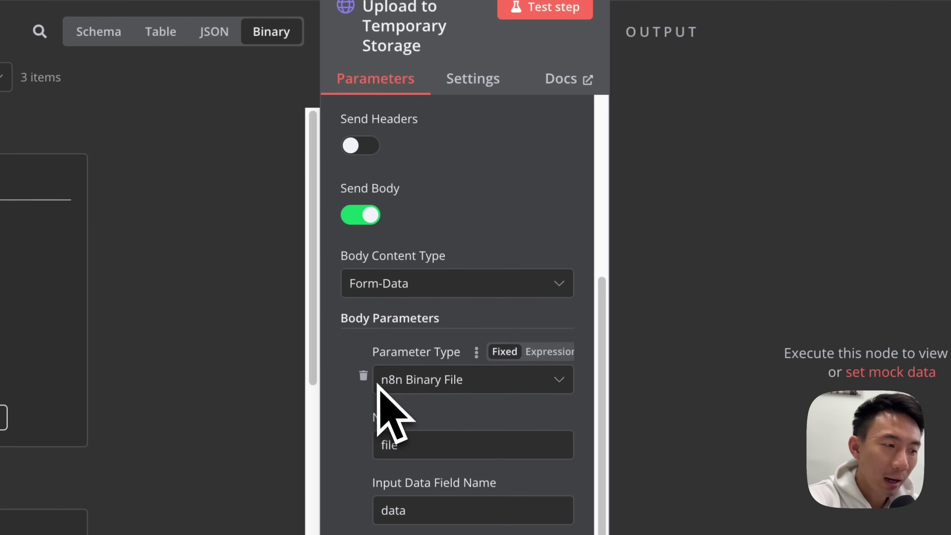
scroll(494, 384, "down", 2)
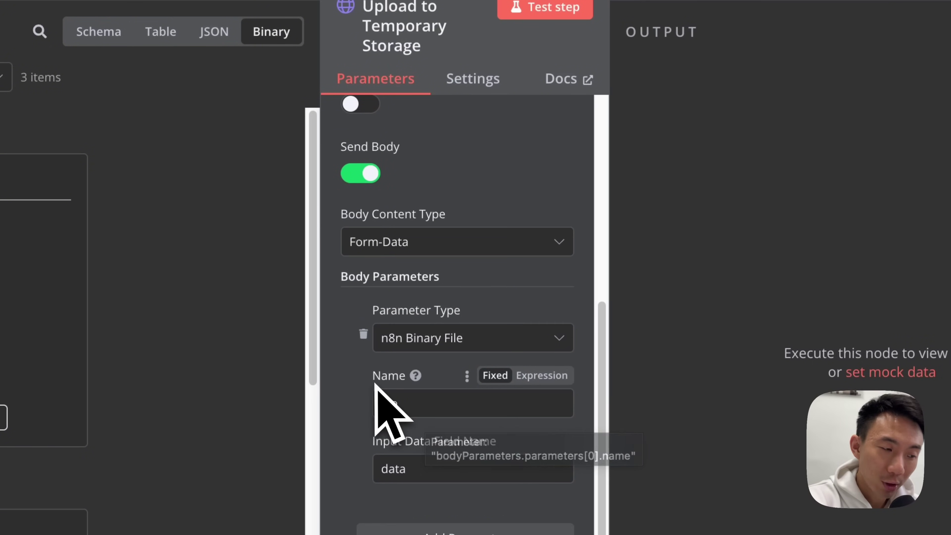
scroll(437, 410, "down", 2)
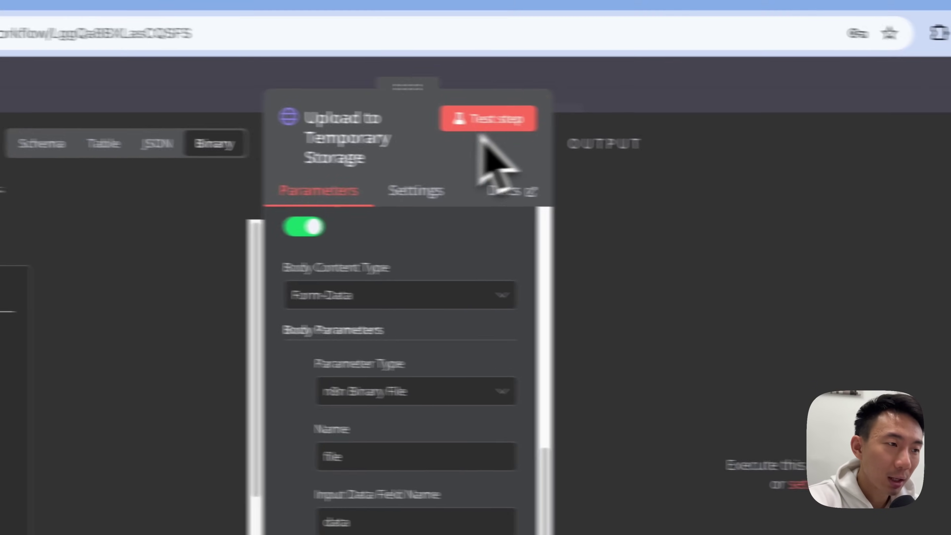
Test the Upload to Temporary Storage node, review the output URLs and return to the canvas.
left_click(525, 10)
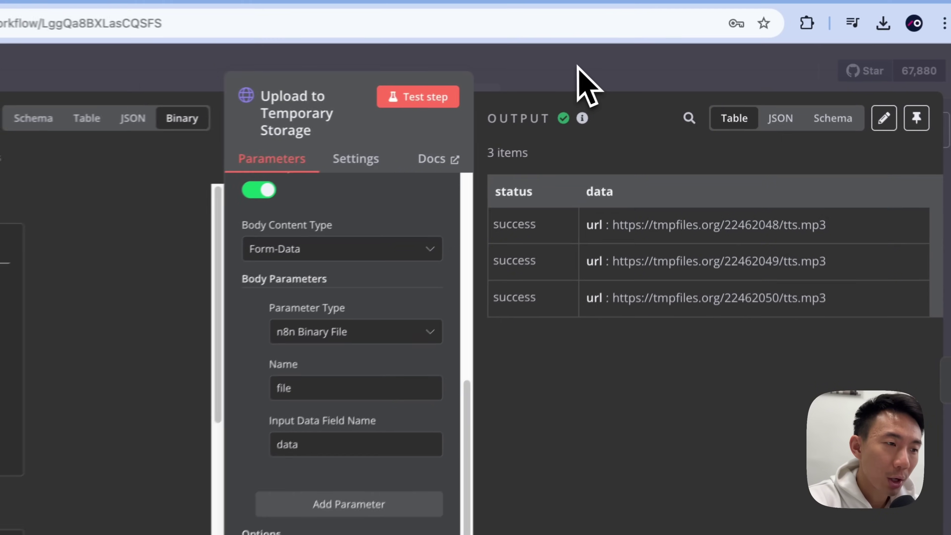
left_click(547, 75)
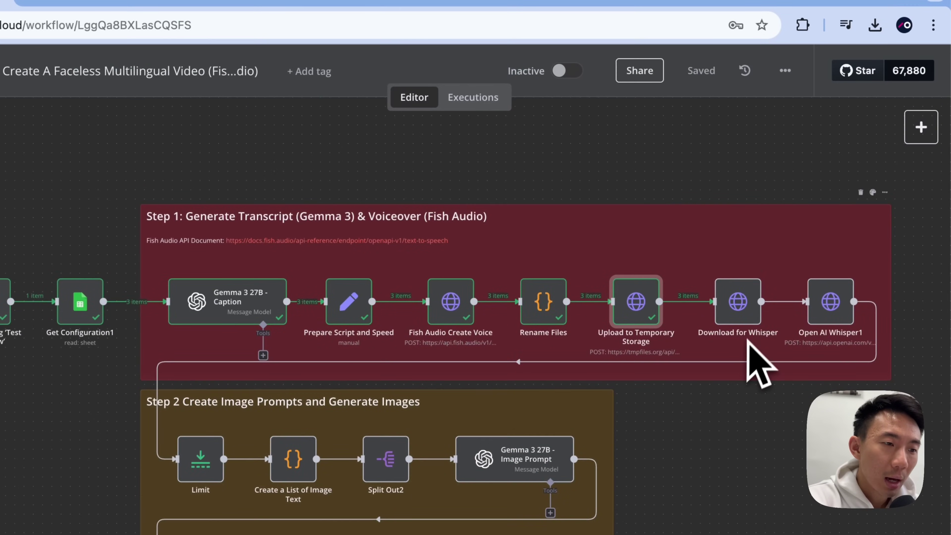
scroll(745, 346, "right", 2)
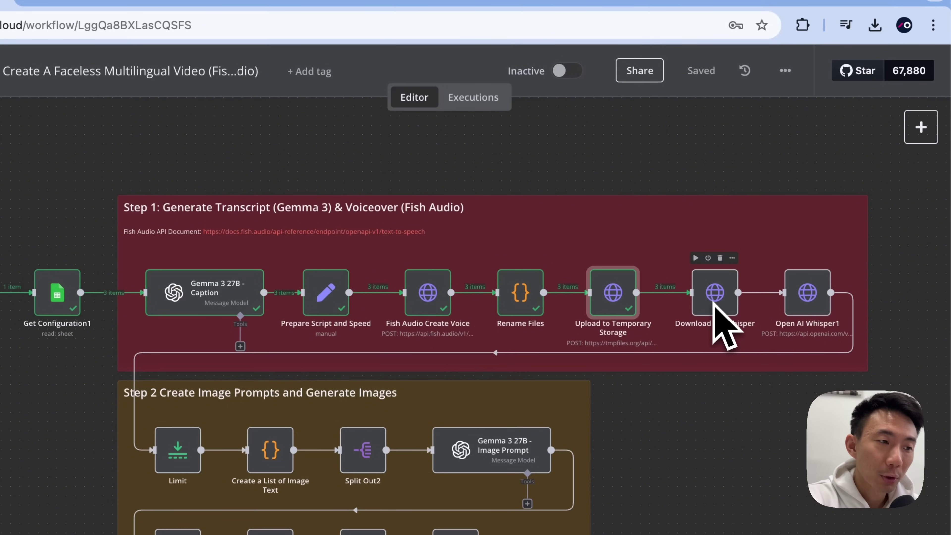
Look up the HTTP Request node in the node library again with "htt" and close the library.
left_click(922, 127)
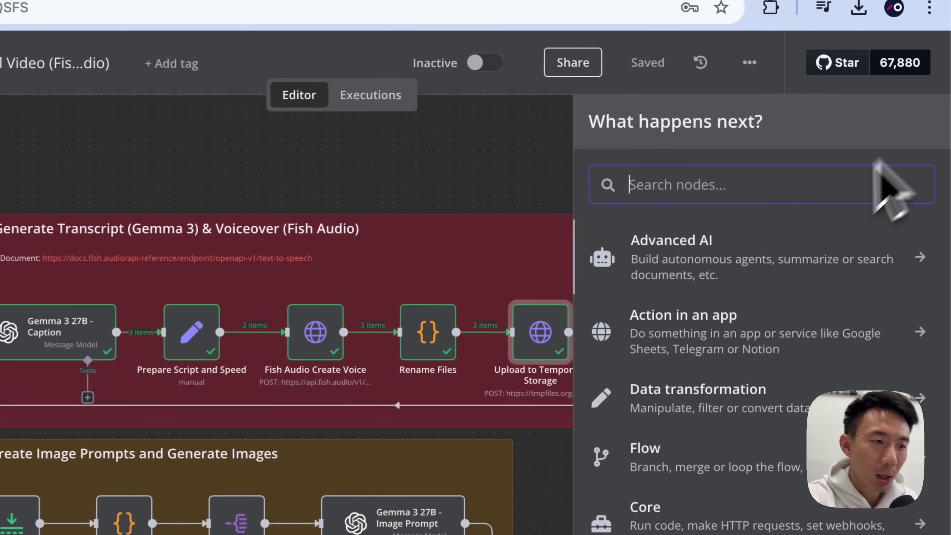
type("htt")
left_click(490, 217)
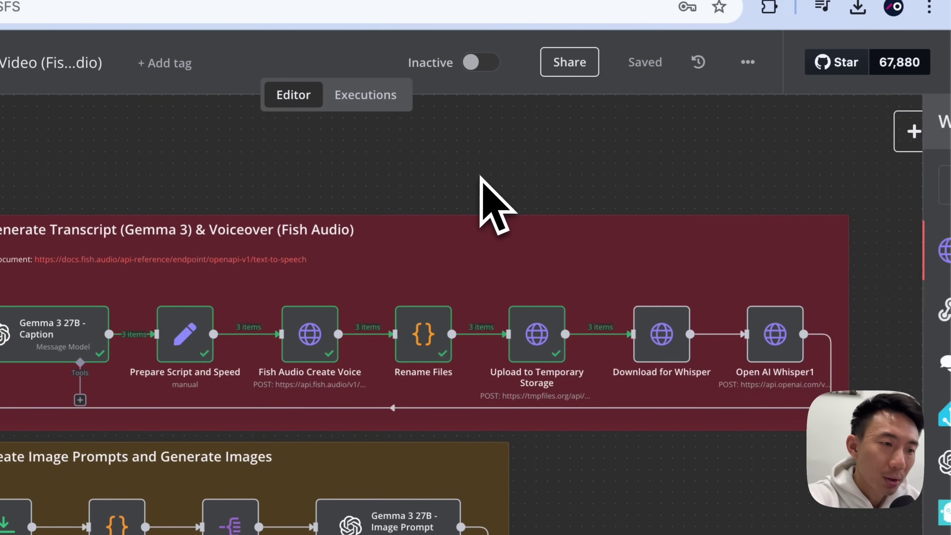
Open the Download for Whisper node, leave its name as is, and show its input data as a schema.
double_click(663, 359)
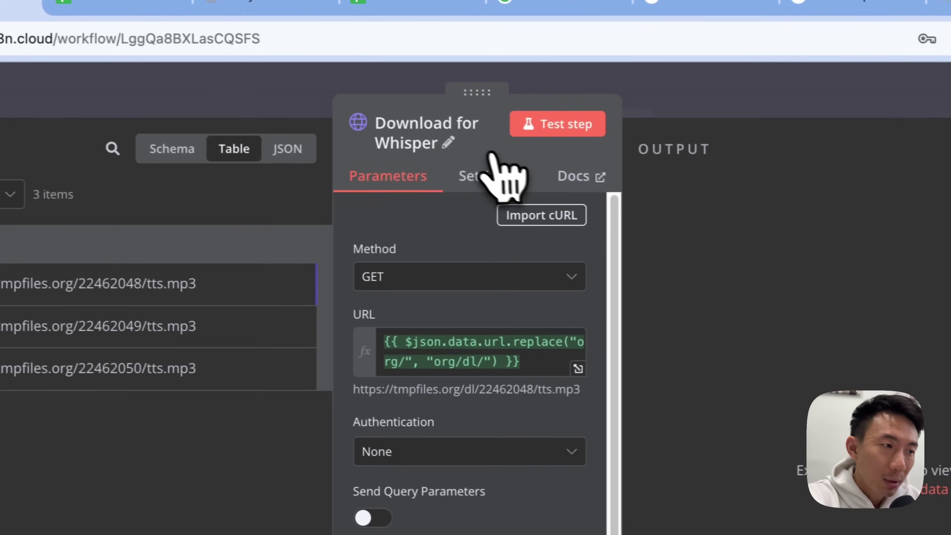
left_click(464, 150)
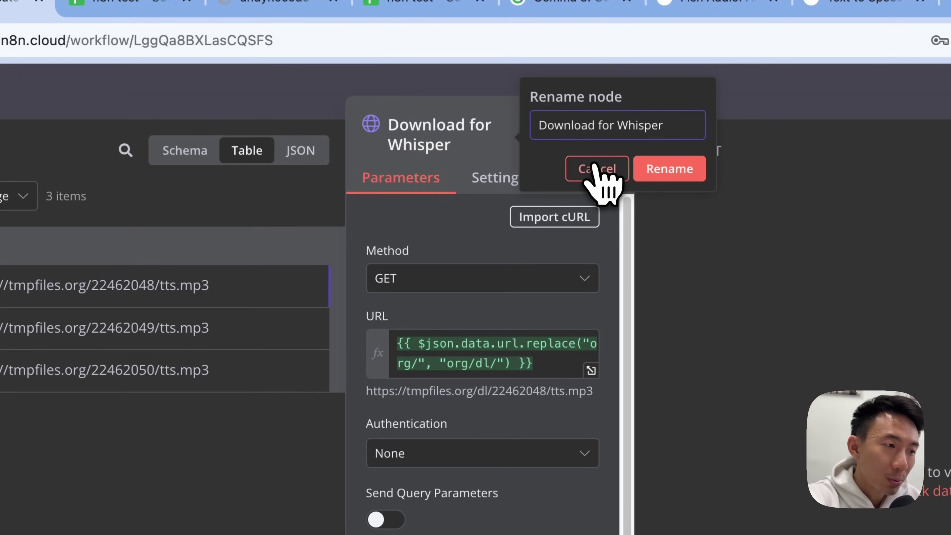
left_click(598, 172)
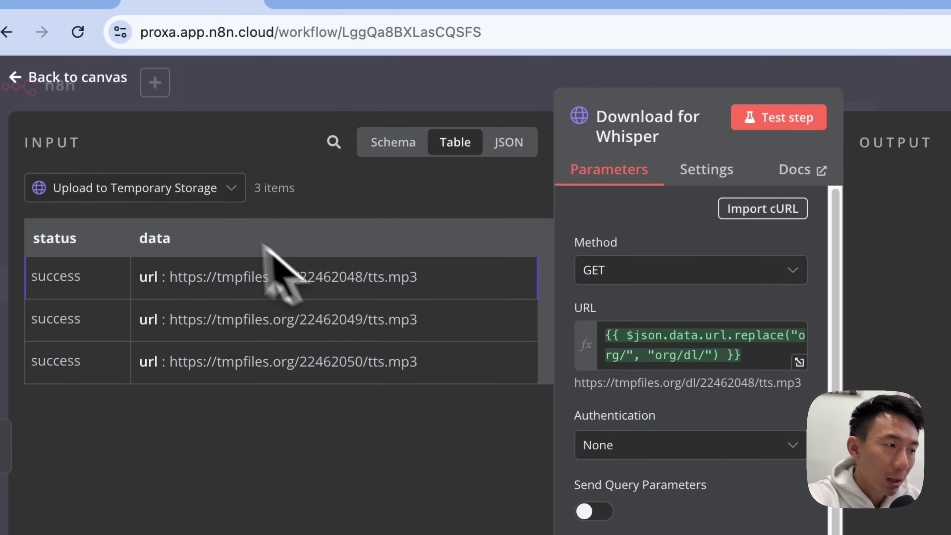
left_click(397, 146)
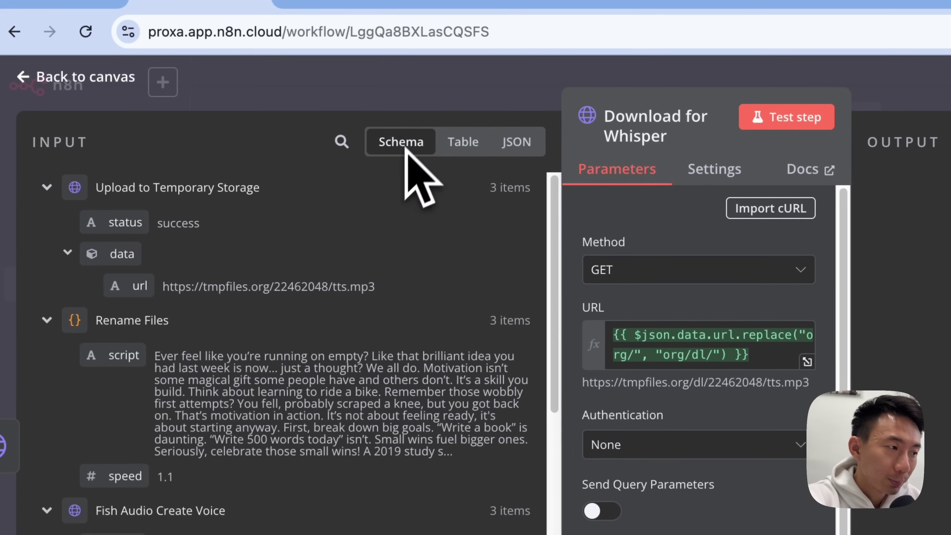
Open the URL parameter's full expression editor and add the url field from Upload to Temporary Storage below the existing replace expression.
left_click_drag(139, 286, 767, 356)
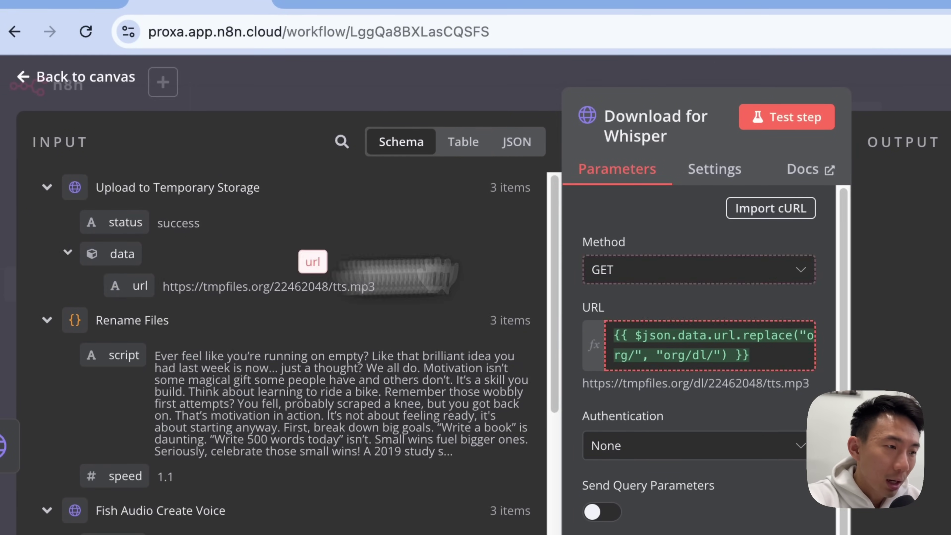
left_click_drag(600, 331, 622, 304)
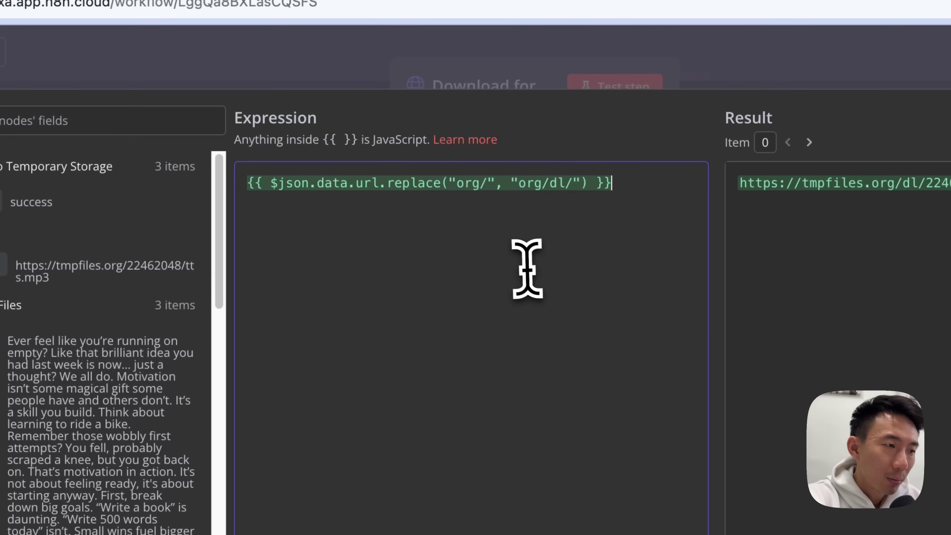
left_click_drag(7, 268, 438, 319)
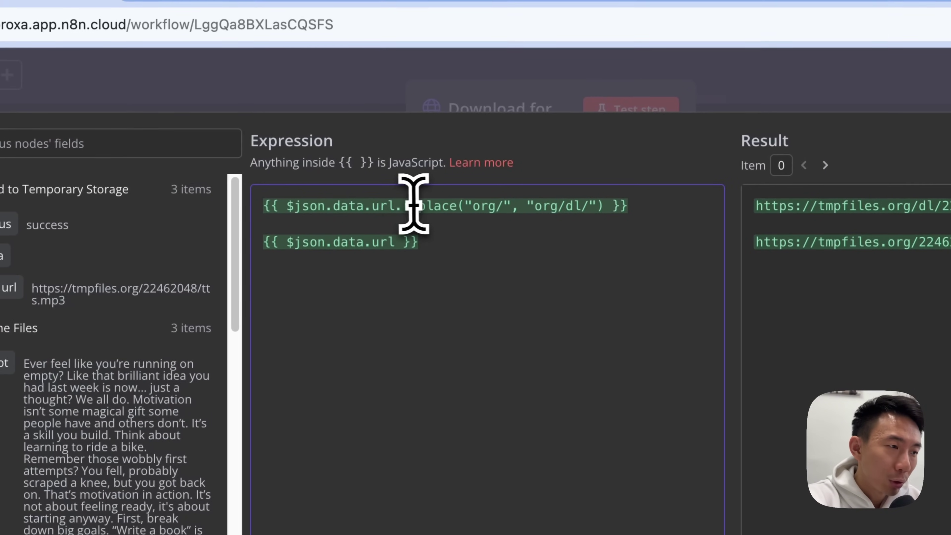
Remove the extra url expression below the replace expression in the URL parameter and close the expression editor.
left_click_drag(474, 171, 502, 171)
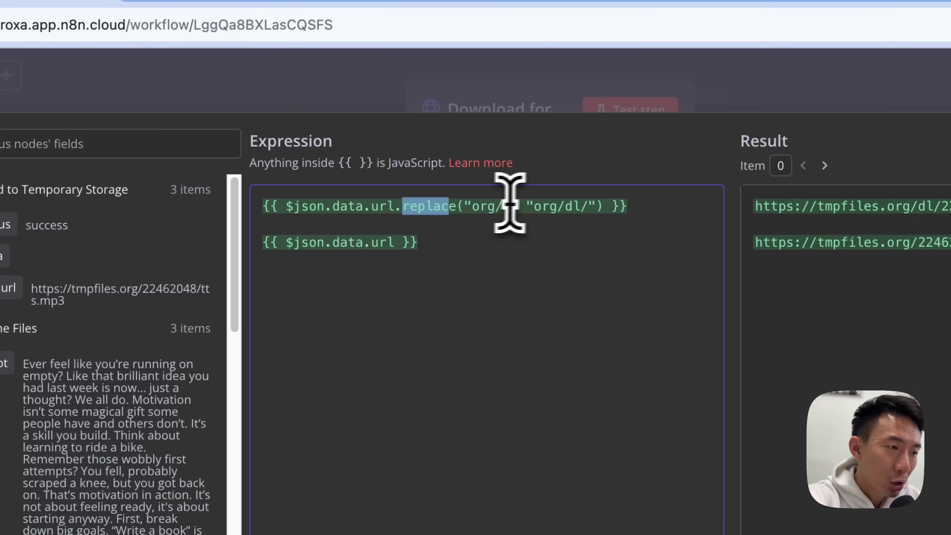
left_click(539, 205)
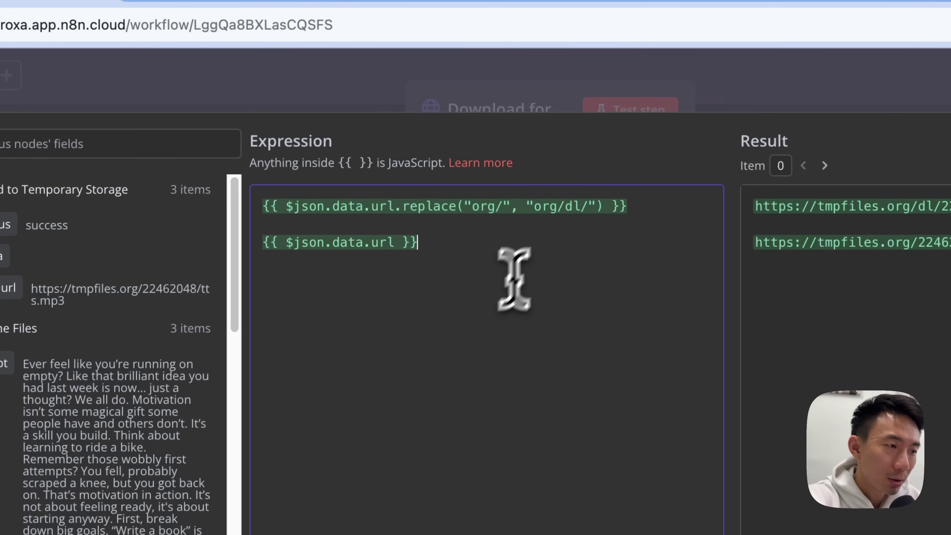
left_click_drag(403, 205, 564, 211)
left_click(502, 227)
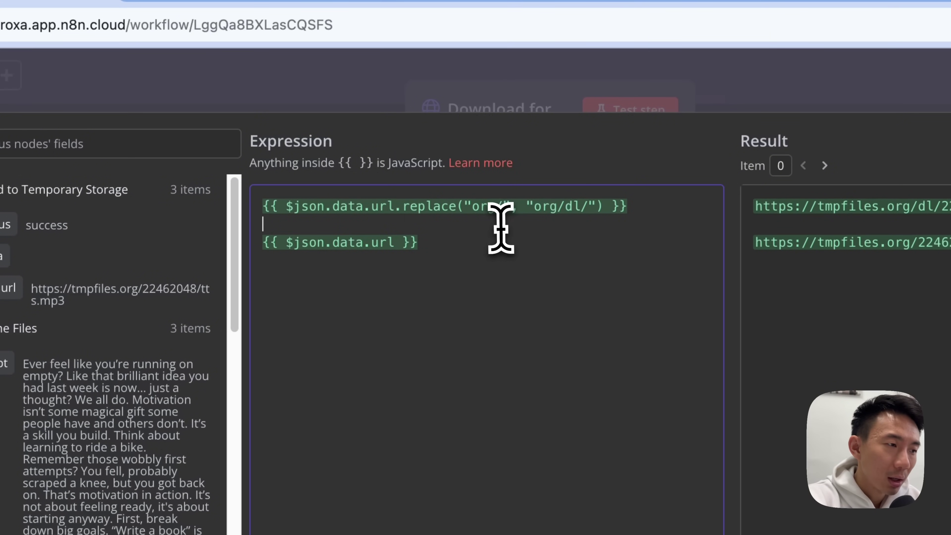
left_click_drag(417, 242, 238, 252)
key("BackSpace")
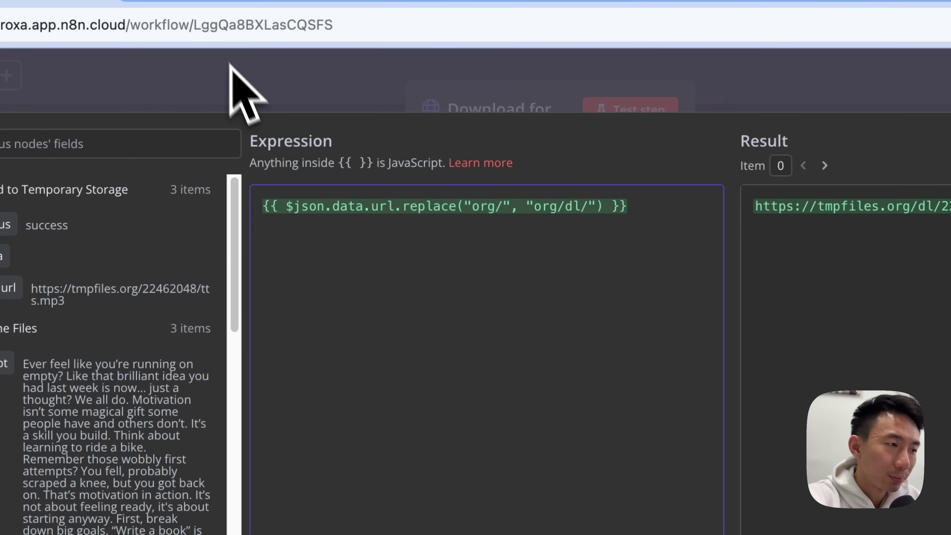
left_click(230, 75)
Test the Download for Whisper node and return to the canvas.
scroll(525, 431, "down", 3)
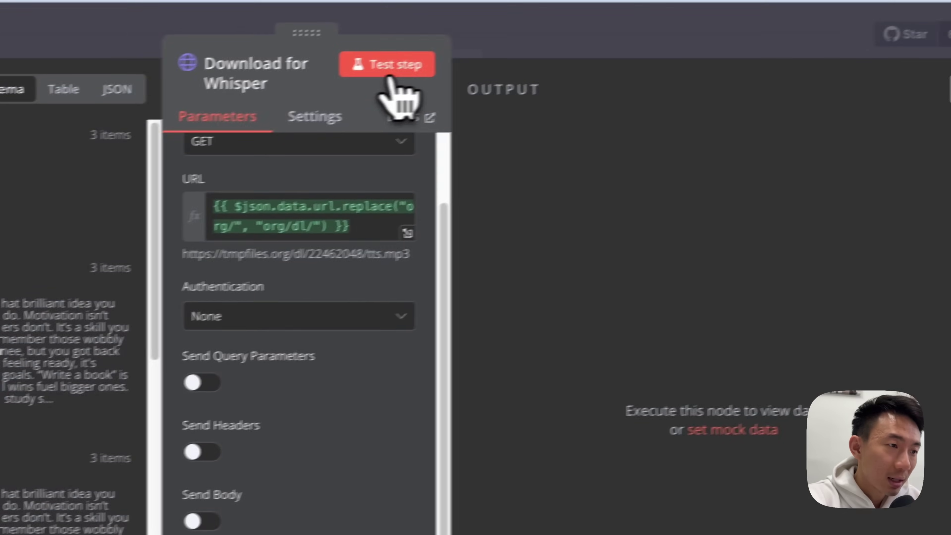
left_click(390, 69)
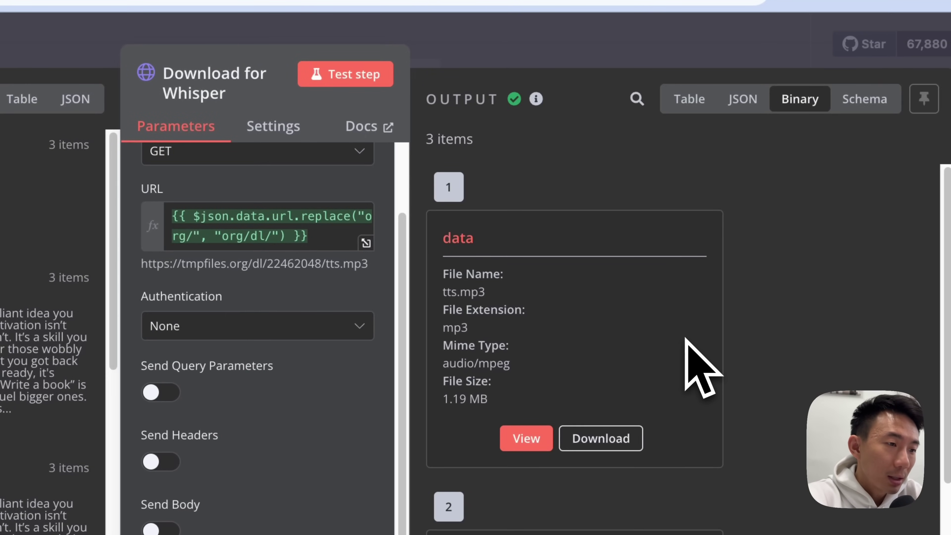
left_click(498, 45)
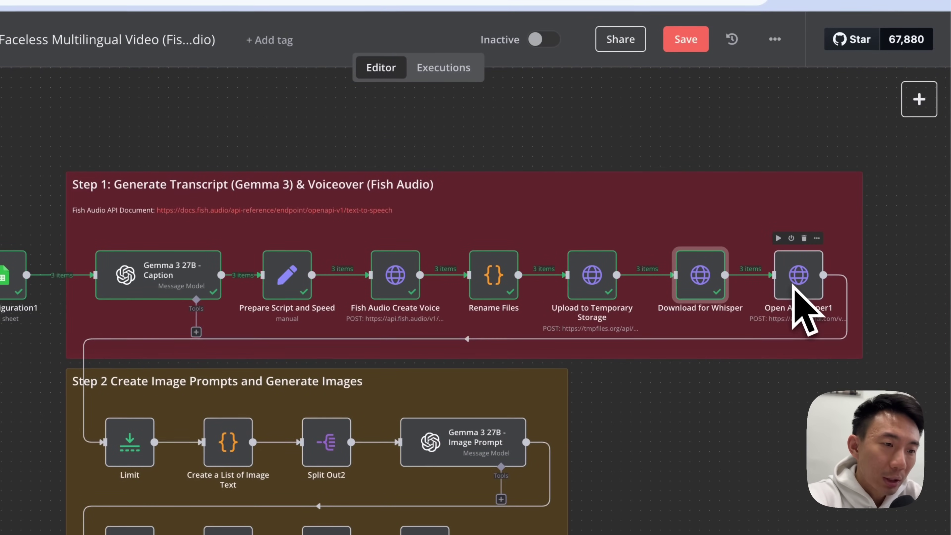
Search the node library for "htt" and close the library without adding a node.
left_click(919, 100)
type("htt")
key("Escape")
key("ctrl+v")
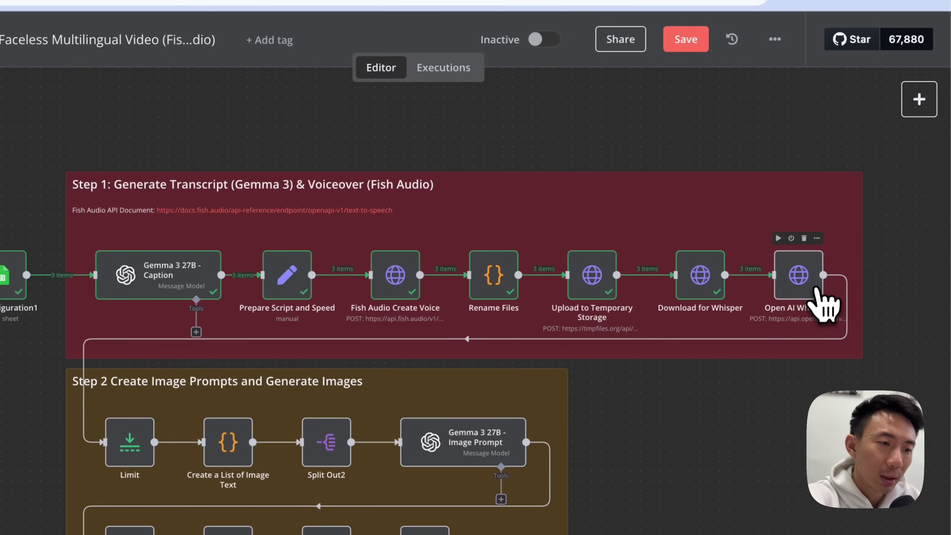
Open the Open AI Whisper1 node, leave its name as is, and view its full URL in the URL editor.
double_click(799, 274)
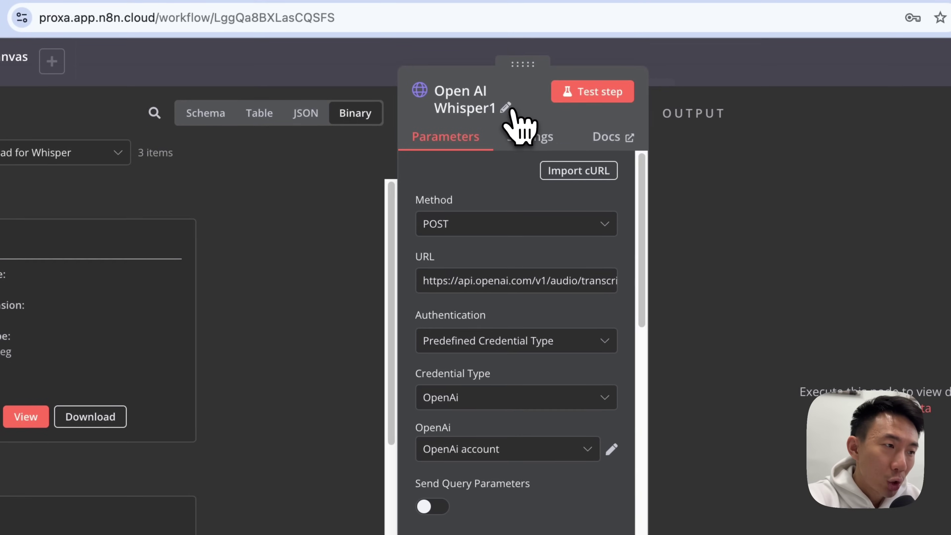
left_click(508, 108)
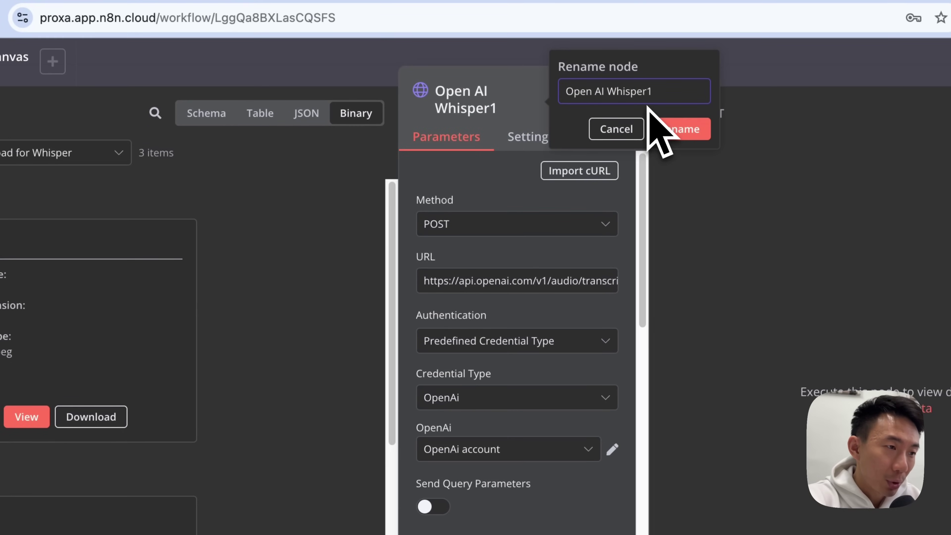
left_click(523, 280)
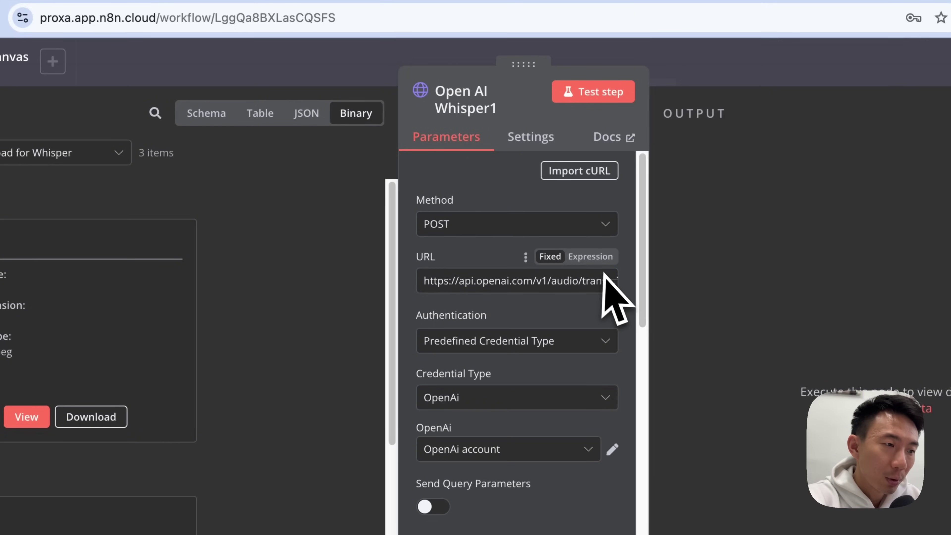
left_click(614, 279)
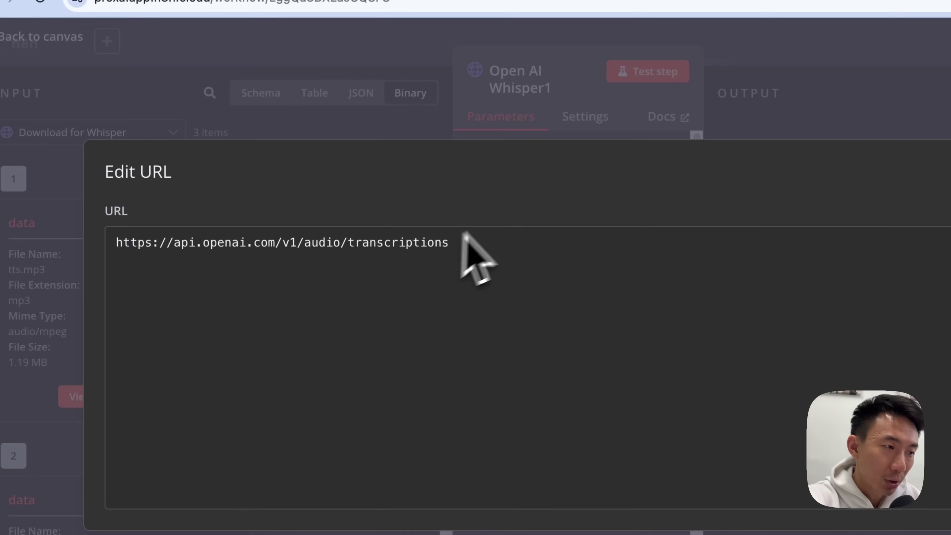
left_click(510, 133)
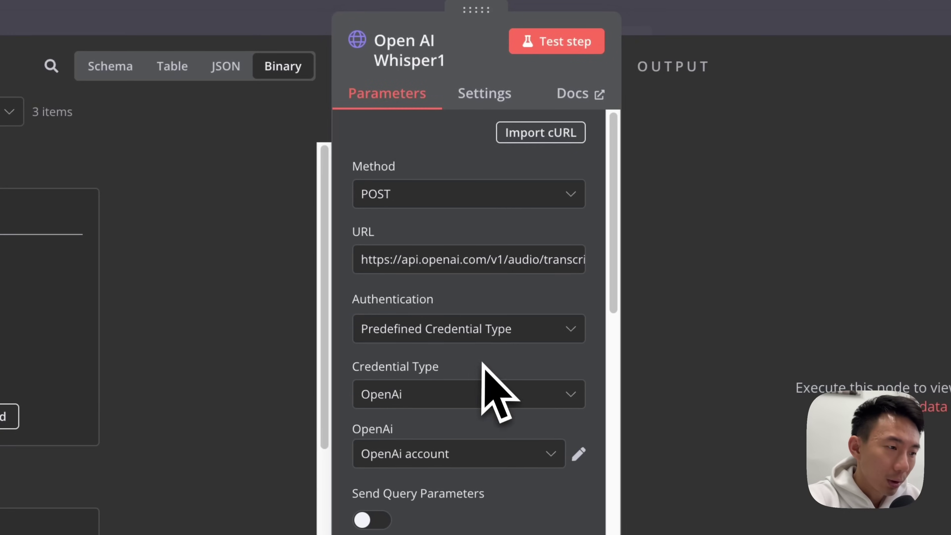
Open the OpenAi account credential used by the node, review its connection fields and close it unedited.
scroll(482, 362, "down", 2)
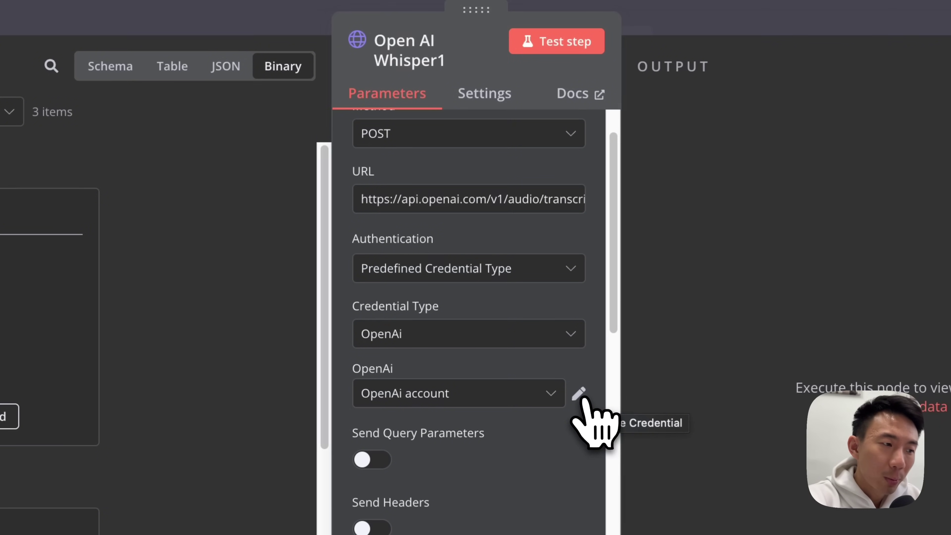
left_click(580, 395)
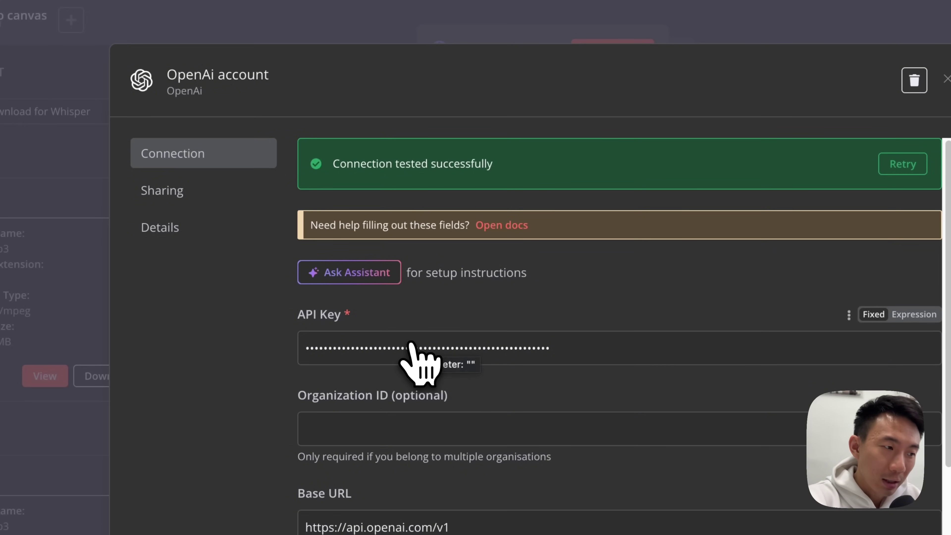
scroll(412, 344, "down", 2)
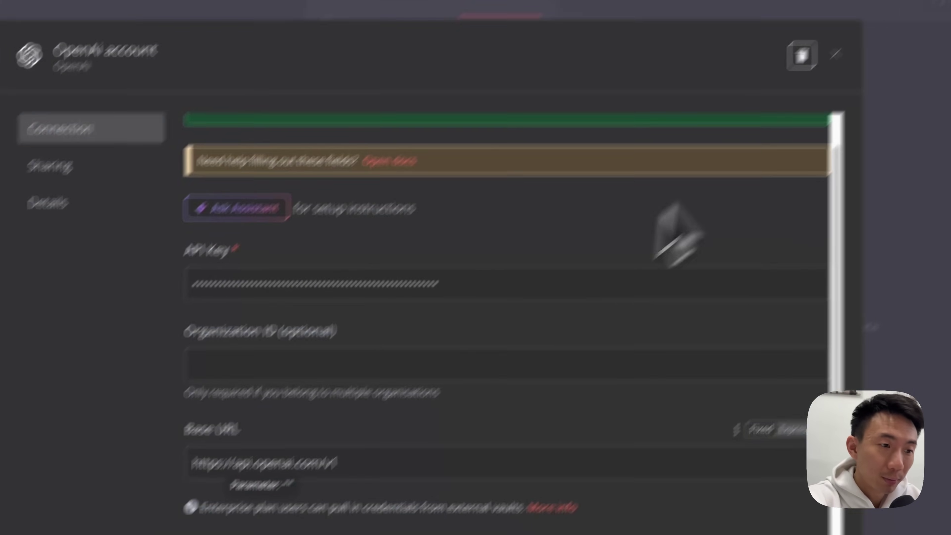
left_click(883, 9)
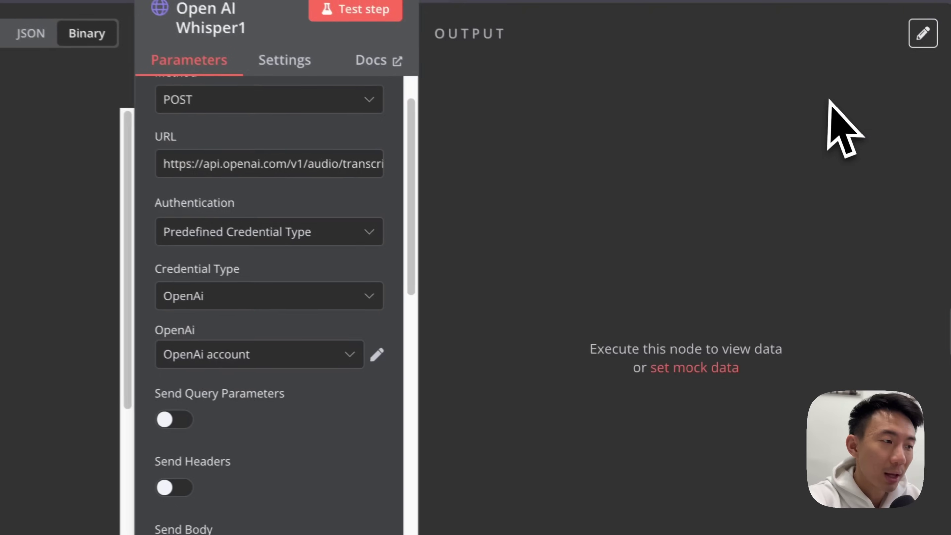
Review the Whisper node's Send Body settings, body content type and timestamp_granularities[] parameter.
scroll(339, 472, "down", 4)
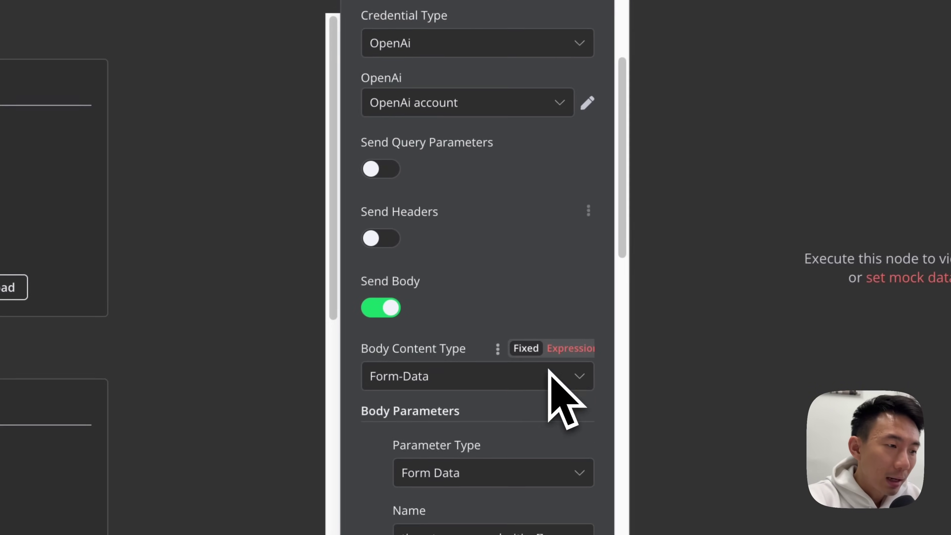
scroll(549, 371, "down", 2)
scroll(404, 258, "down", 2)
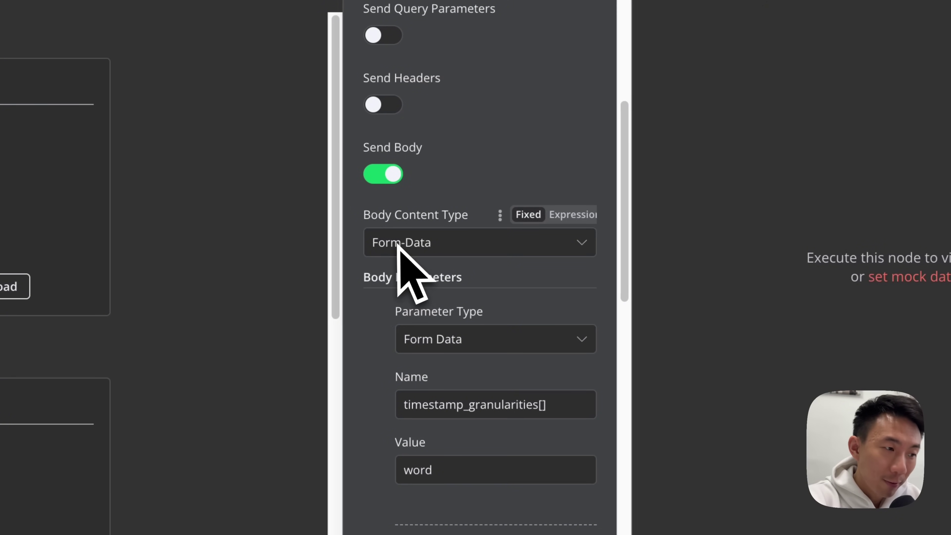
scroll(395, 264, "down", 1)
scroll(406, 289, "down", 1)
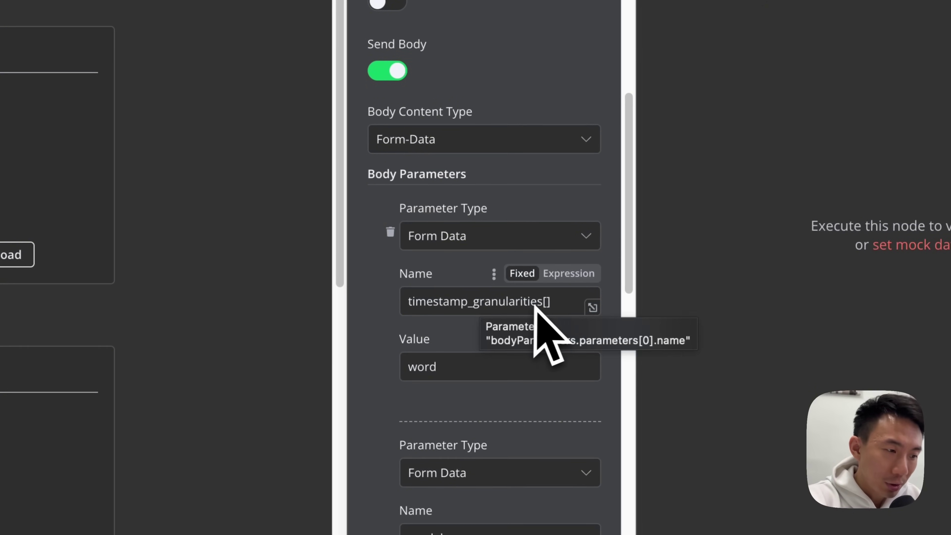
triple_click(573, 306)
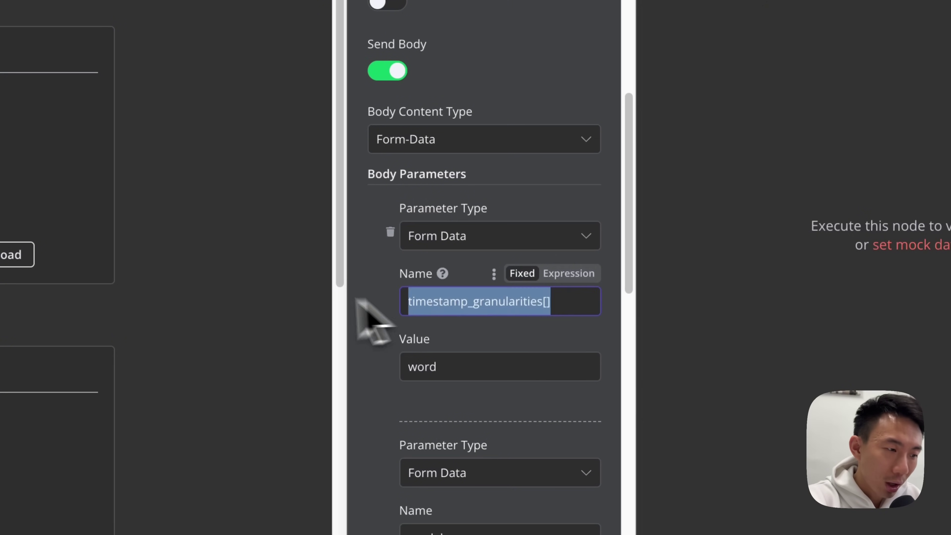
scroll(455, 367, "down", 7)
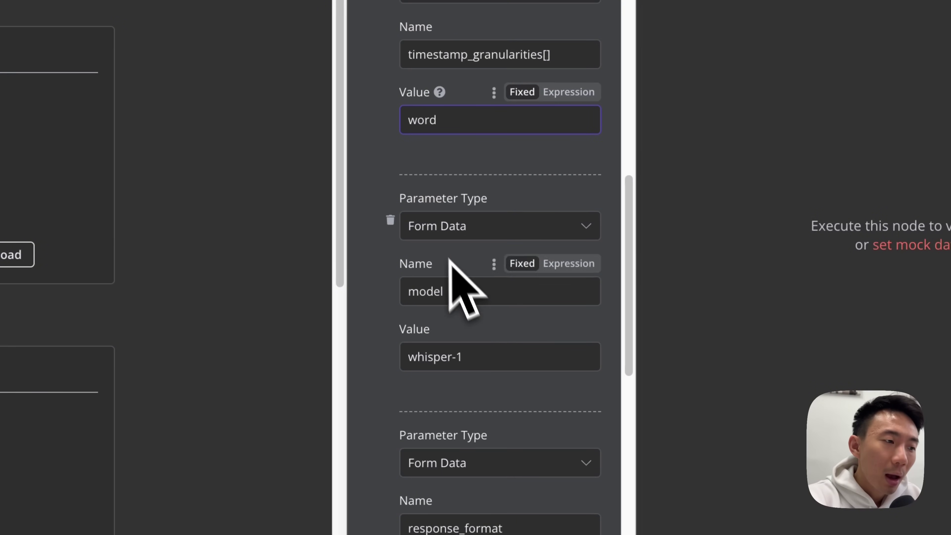
Review the Whisper node's model, response_format and n8n Binary File body parameters, including the file name and input data fields.
scroll(497, 255, "down", 2)
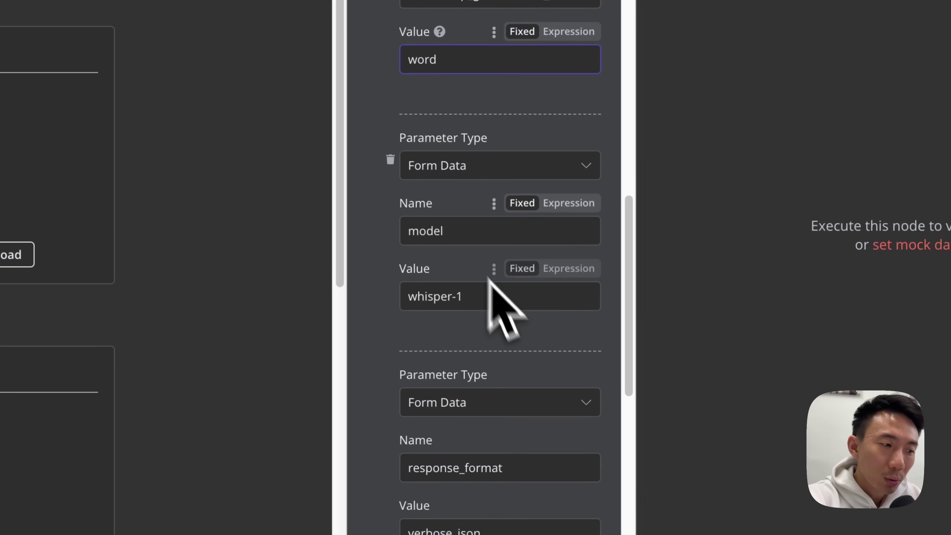
scroll(497, 311, "down", 3)
scroll(473, 302, "down", 2)
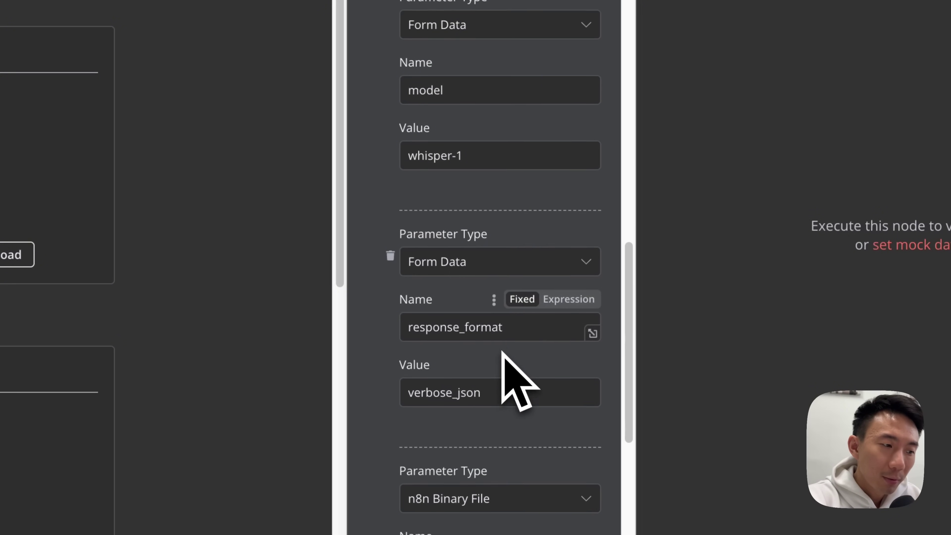
scroll(518, 378, "down", 3)
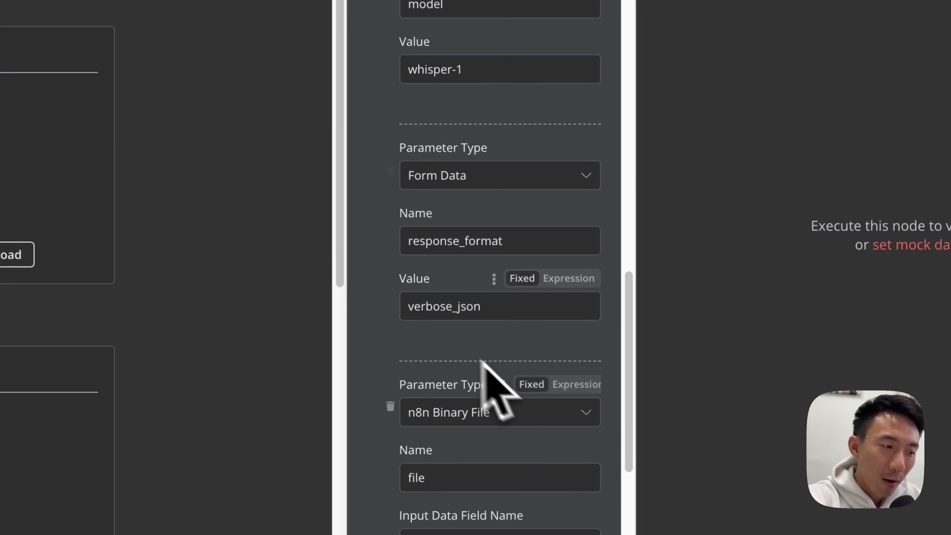
scroll(486, 310, "down", 3)
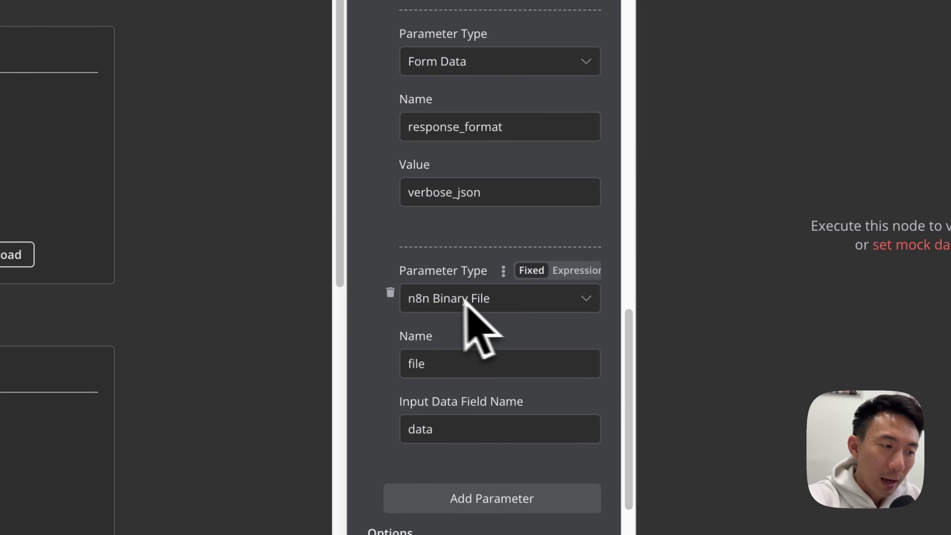
left_click(446, 365)
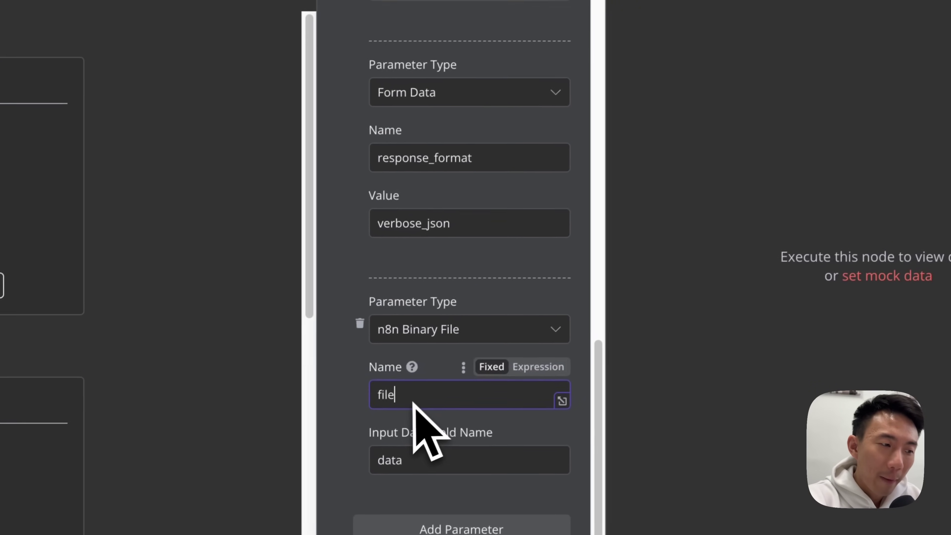
left_click(436, 464)
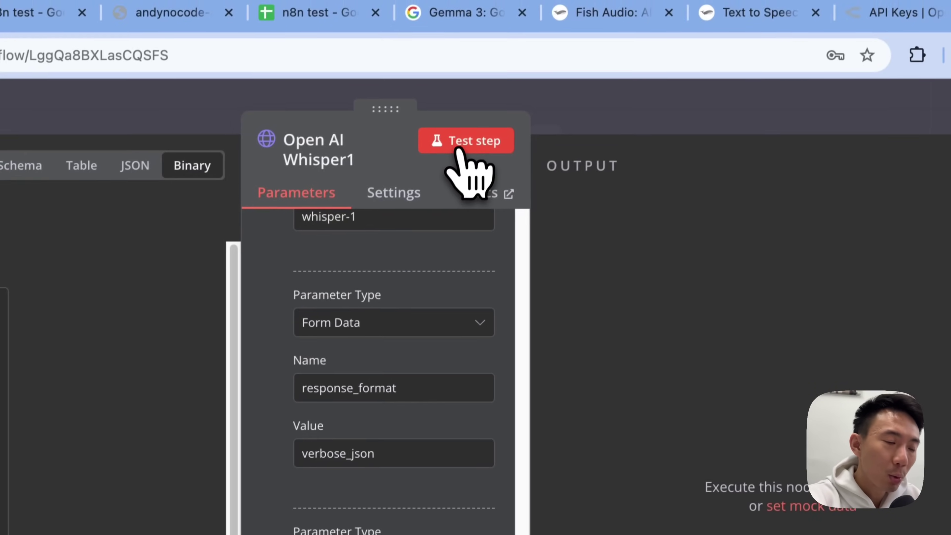
Test the Open AI Whisper1 node, look through its output table and return to the canvas.
left_click(459, 148)
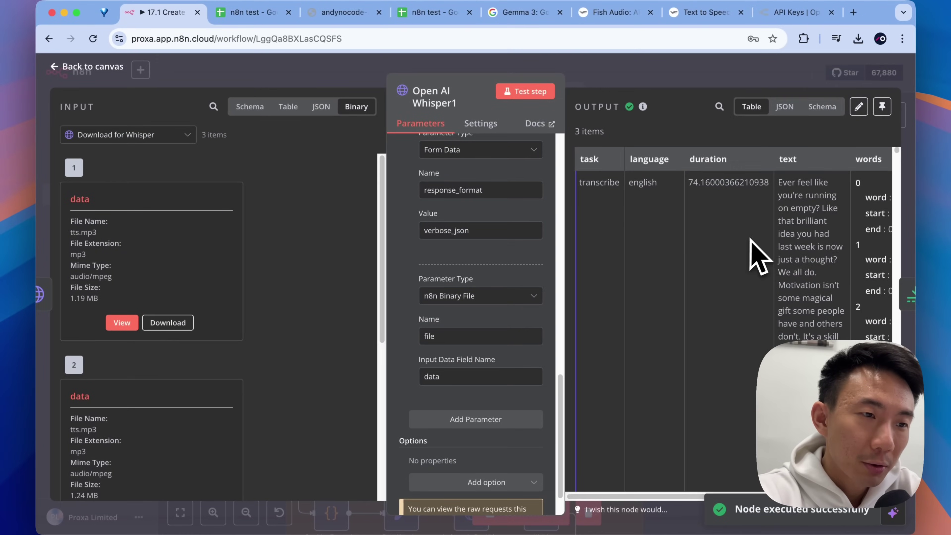
scroll(759, 259, "right", 5)
scroll(729, 234, "down", 3)
key("Escape")
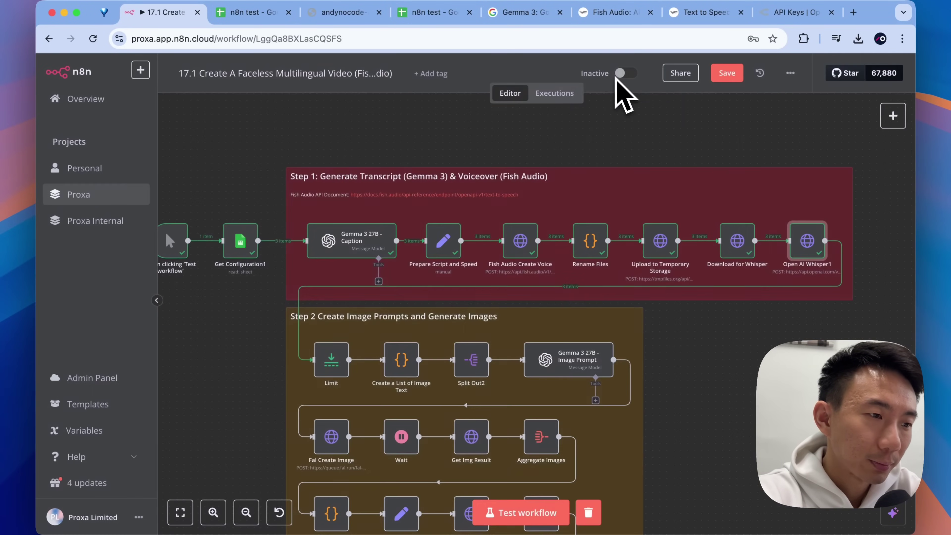
Reopen the Open AI Whisper1 node and examine the text and word-level timestamps in its output table.
scroll(722, 315, "down", 1)
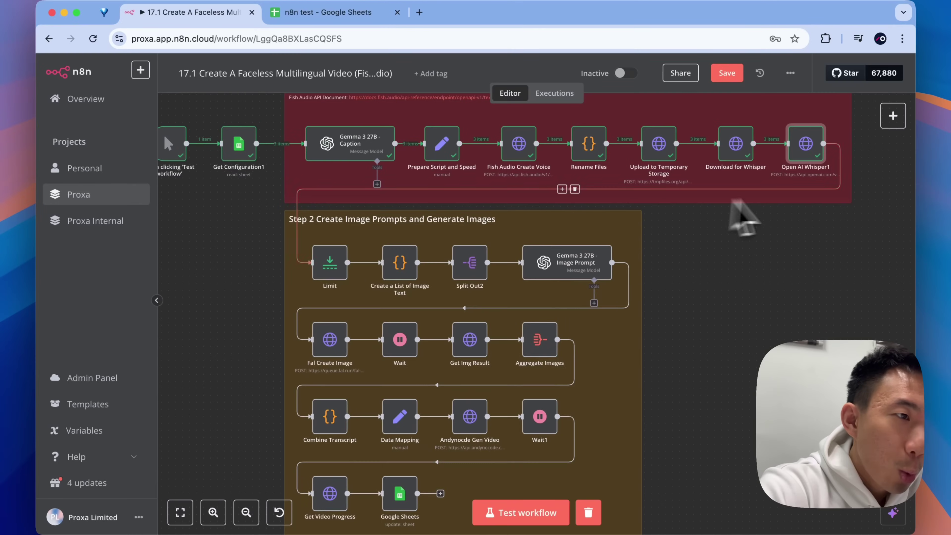
scroll(740, 245, "up", 1)
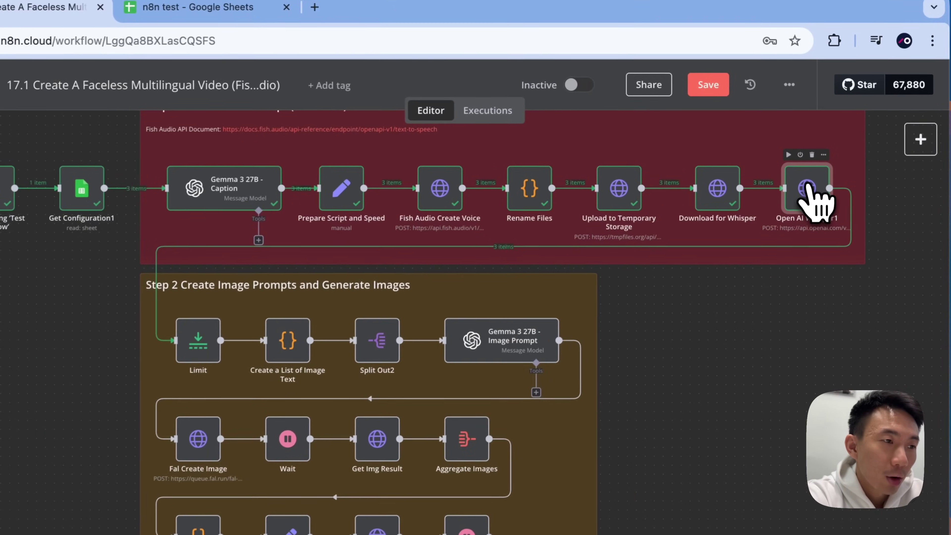
double_click(794, 154)
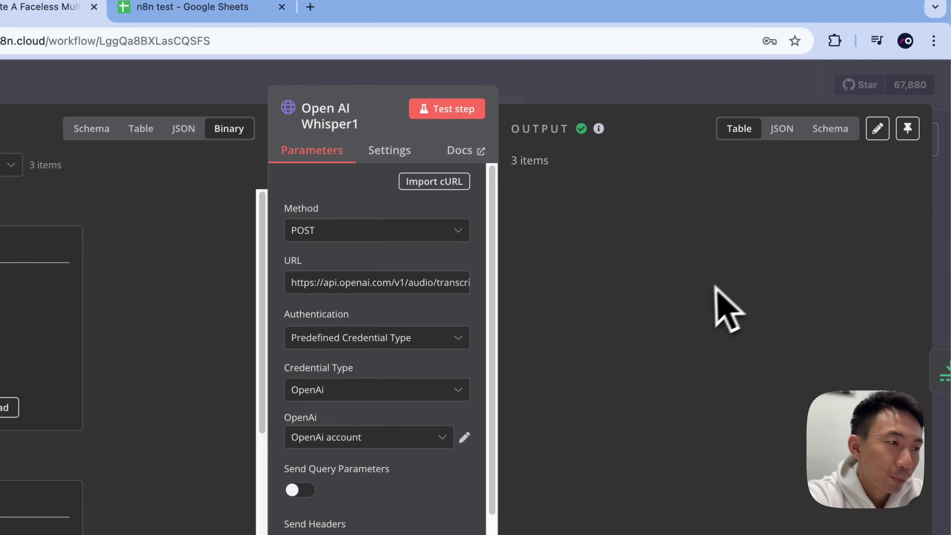
scroll(775, 313, "down", 3)
scroll(776, 319, "right", 4)
scroll(731, 277, "up", 2)
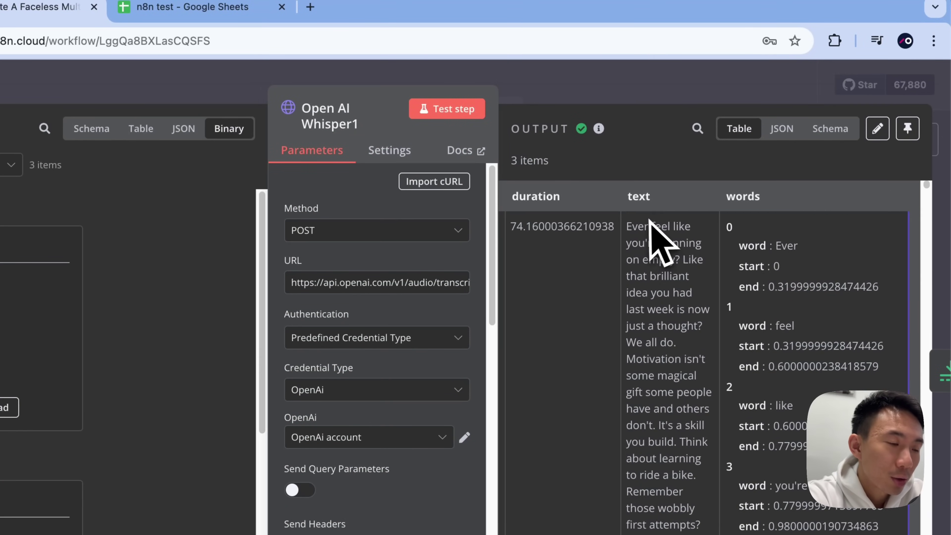
scroll(730, 244, "down", 1)
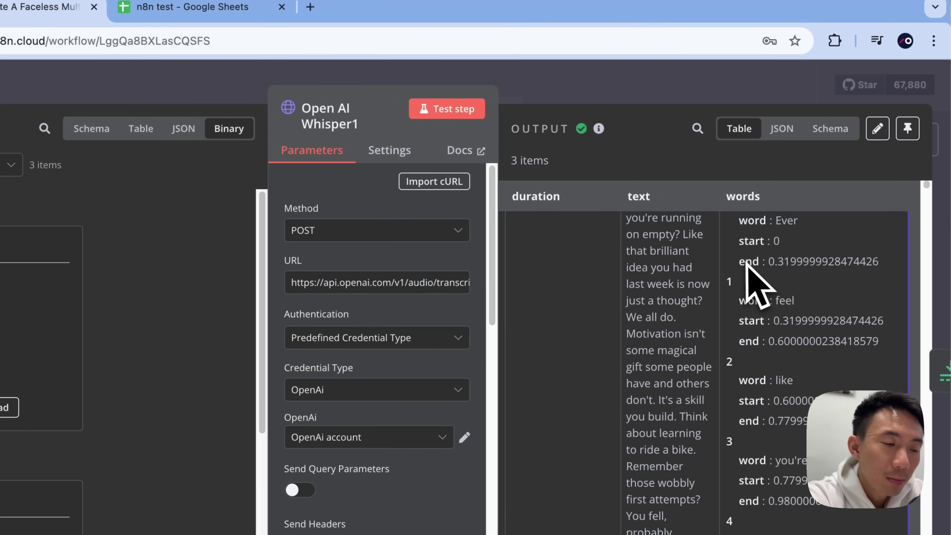
Finish examining the Whisper word timestamps and return to the Step 2 image prompt section of the canvas.
scroll(806, 292, "down", 1)
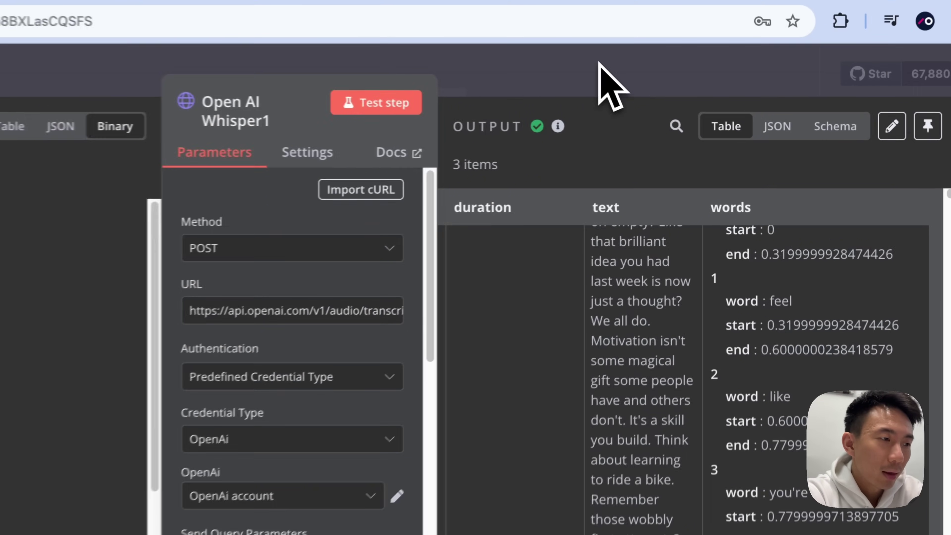
left_click(635, 80)
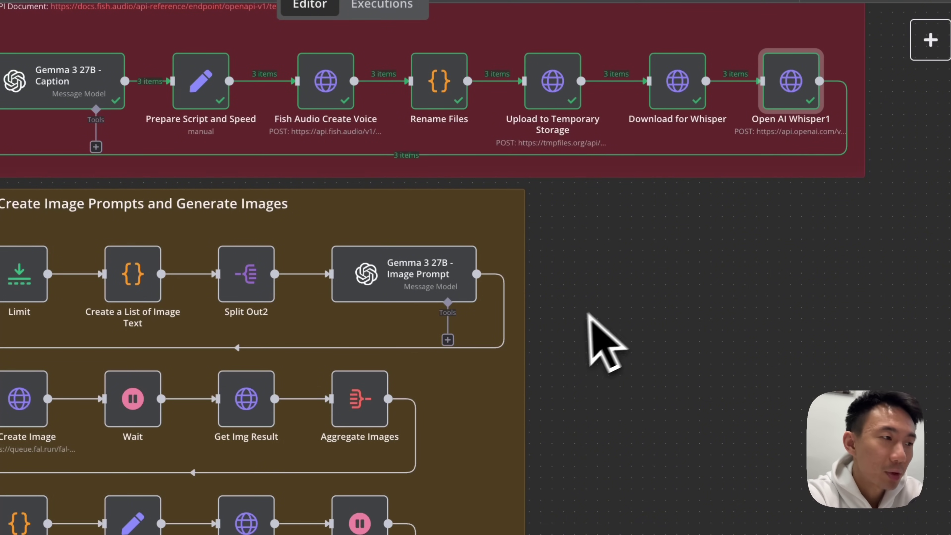
scroll(578, 318, "down", 5)
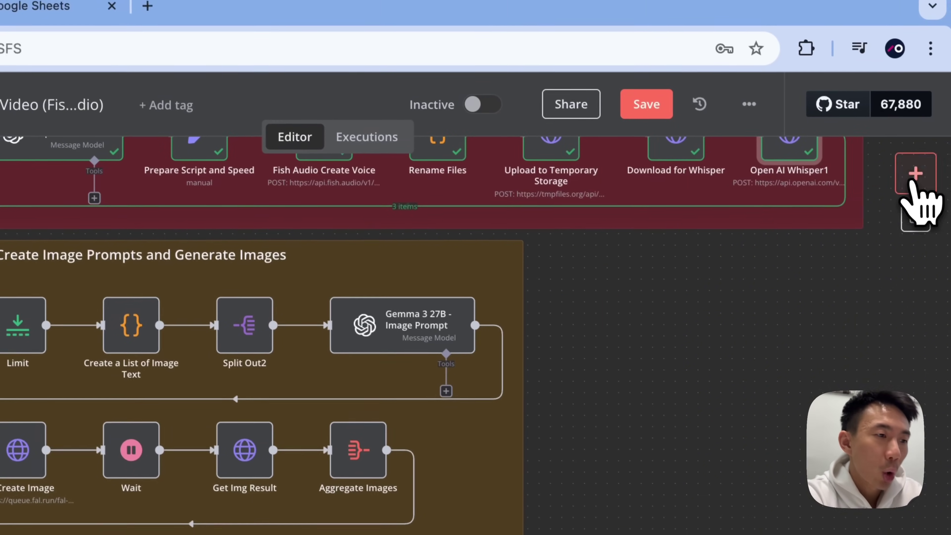
Search the node library for the Limit node with "limi" and close the search without adding a node.
left_click(917, 181)
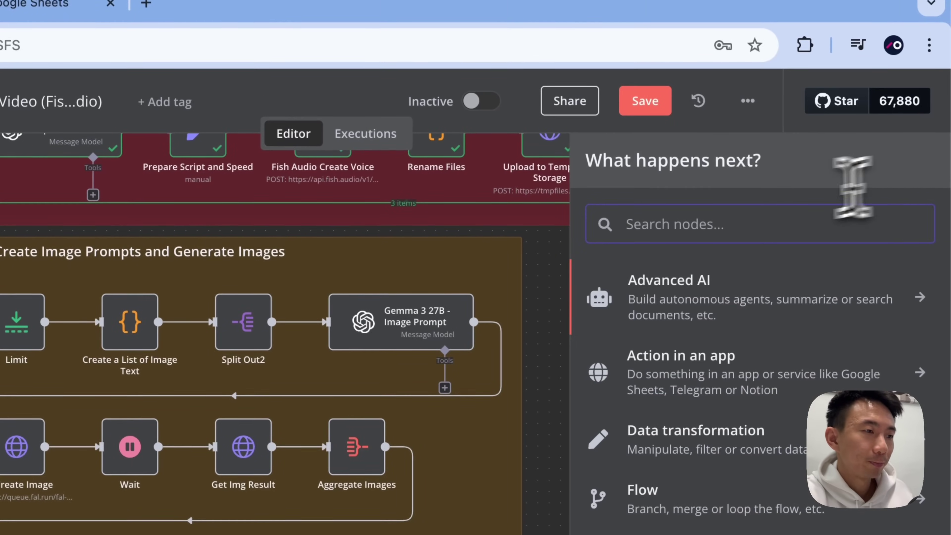
type("limi")
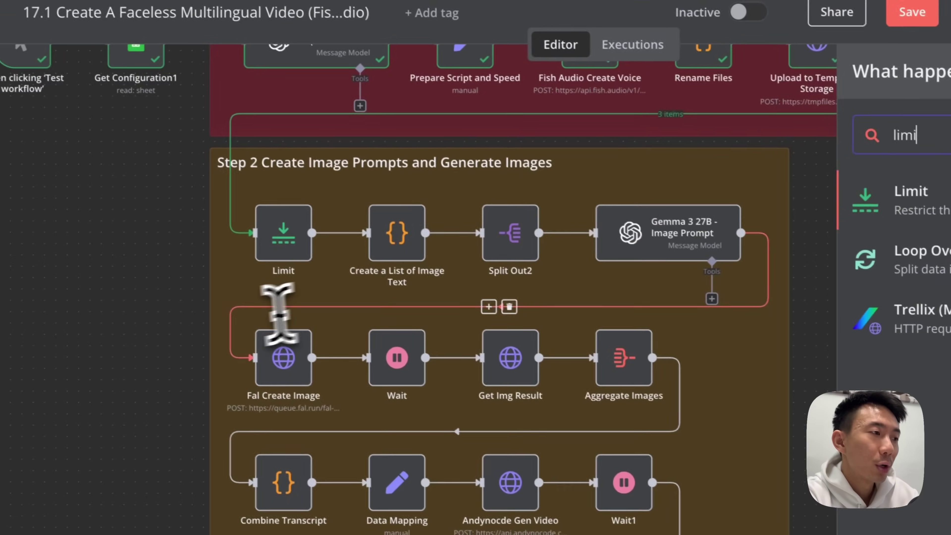
left_click(139, 333)
Review the Limit node's Max Items and Keep settings with its input shown as a schema, and return to the canvas.
left_click(247, 260)
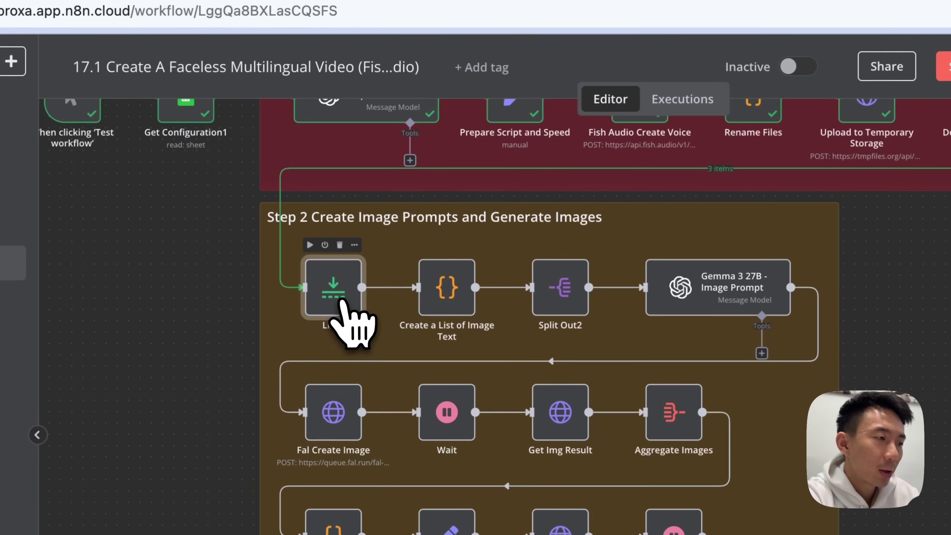
double_click(343, 302)
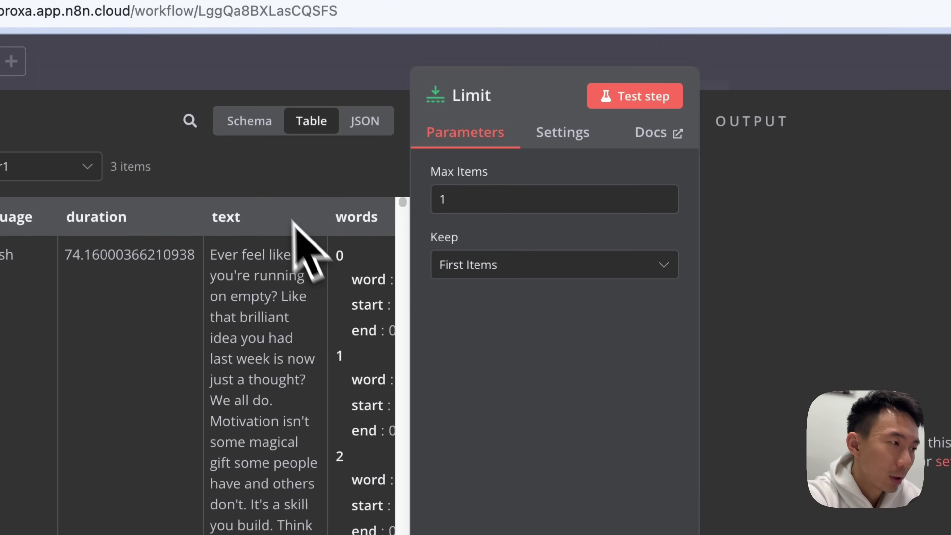
left_click(253, 125)
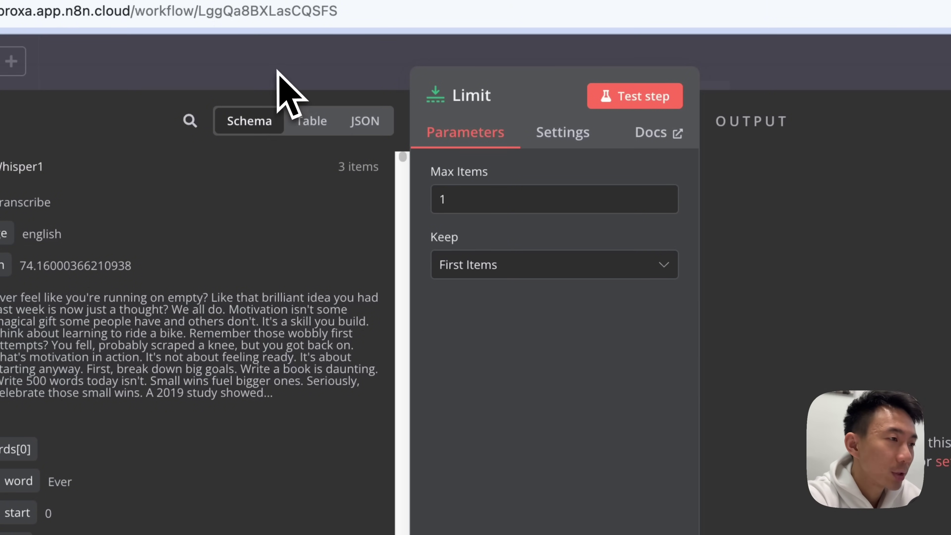
left_click(279, 77)
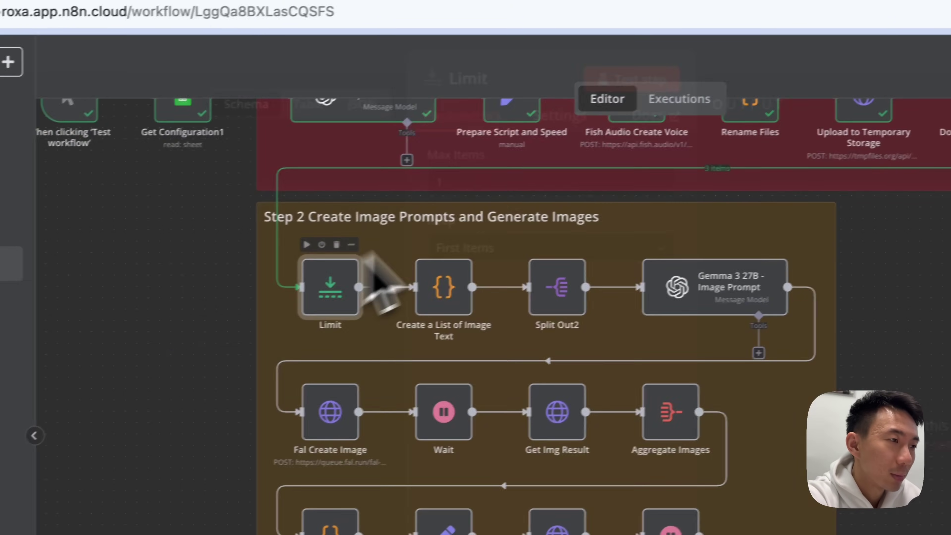
Reopen the Limit node, test it and return to the canvas.
double_click(337, 285)
left_click(648, 101)
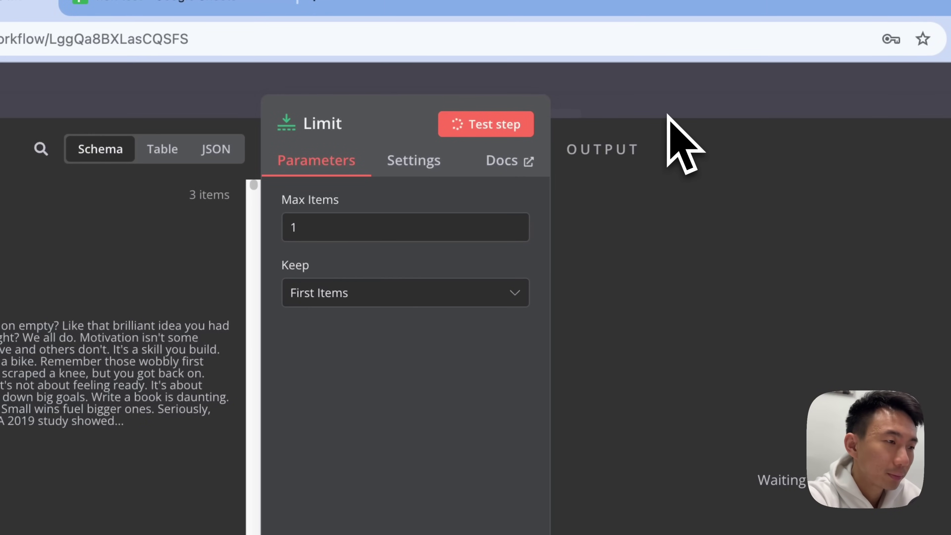
left_click(661, 100)
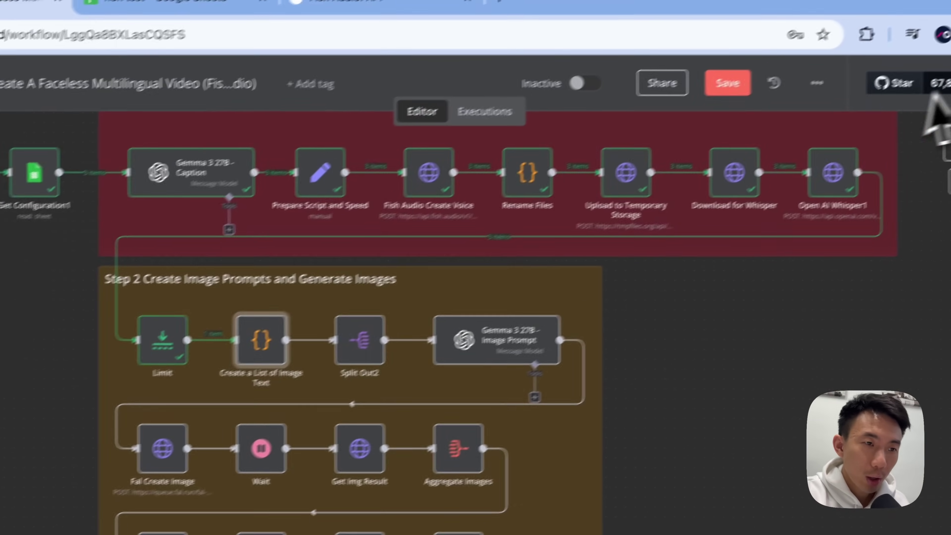
Search the node library for "code" to show the Code node, and dismiss the search without adding anything.
left_click(928, 136)
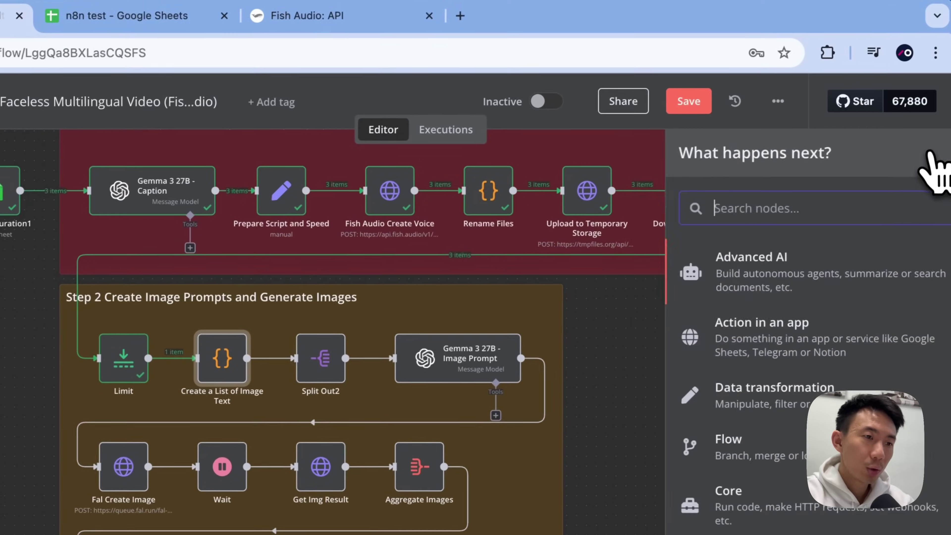
type("voi")
key("BackSpace")
key("BackSpace")
key("BackSpace")
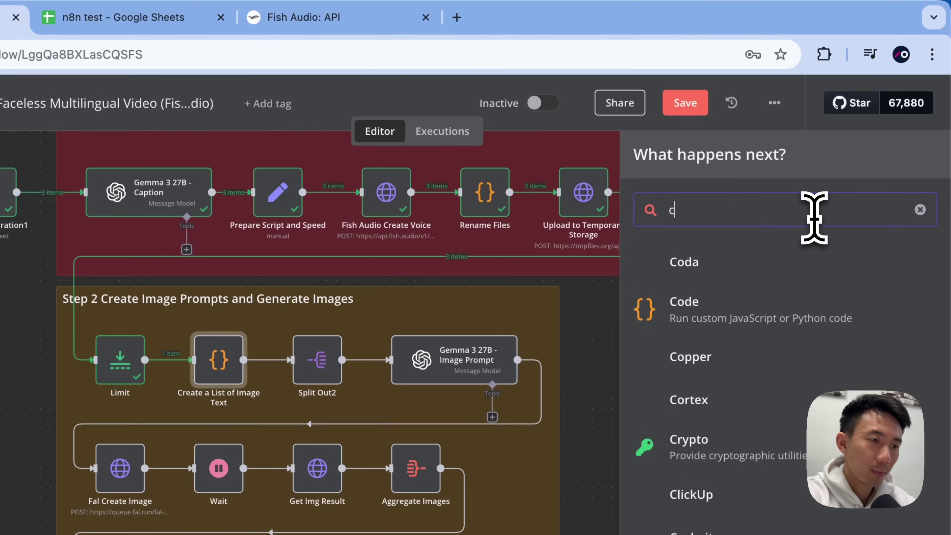
type("code")
key("Escape")
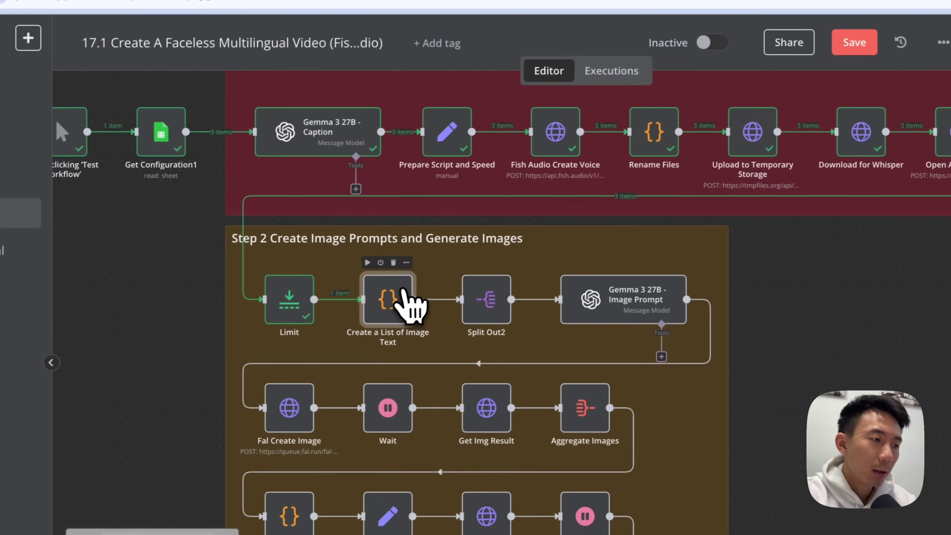
Open the Create a List of Image Text node and look through its JavaScript code.
double_click(219, 360)
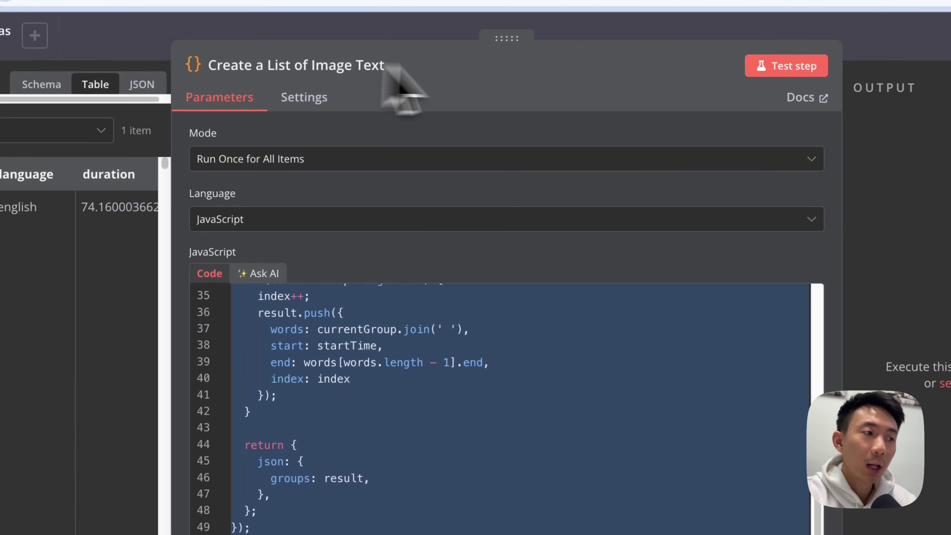
scroll(553, 330, "up", 10)
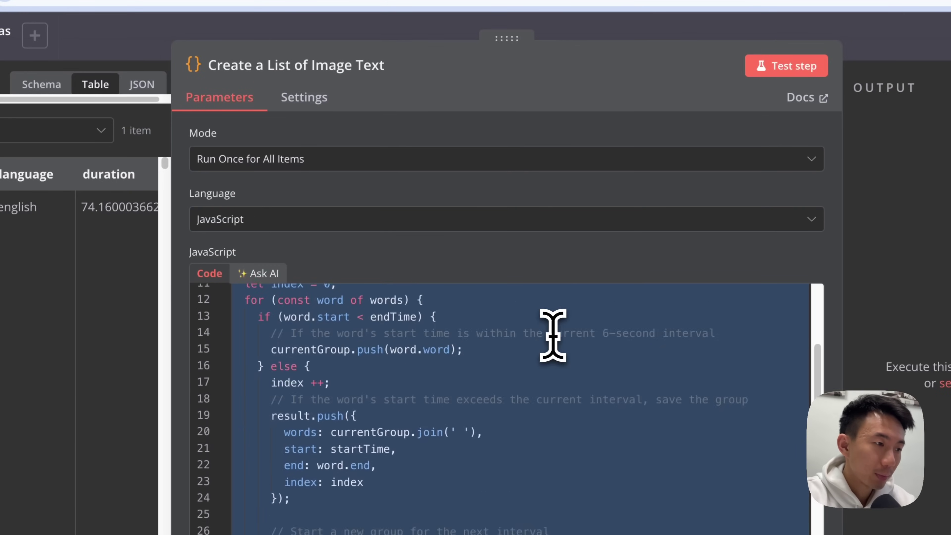
left_click(553, 331)
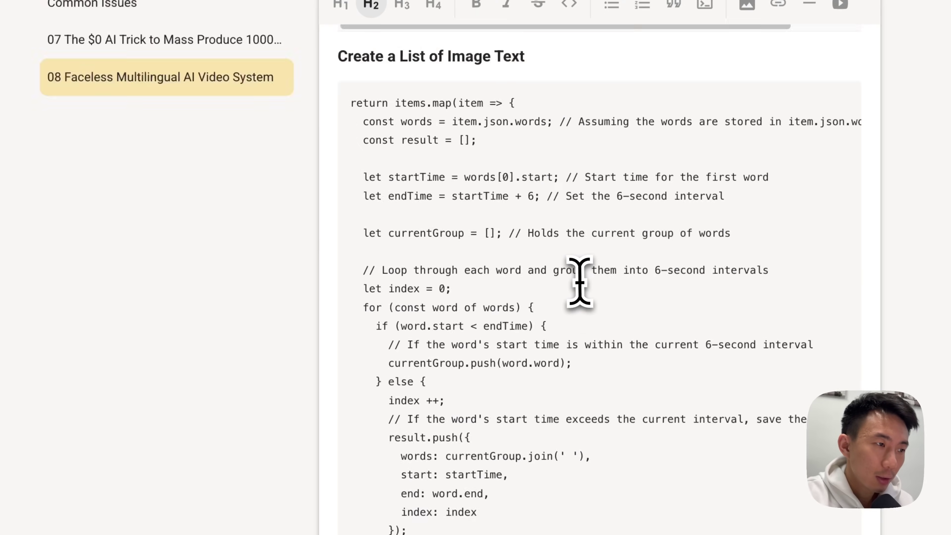
Review the Create a List of Image Text code block in the 08 Faceless Multilingual AI Video System notes page.
scroll(580, 281, "up", 5)
scroll(525, 279, "down", 2)
left_click_drag(339, 233, 516, 234)
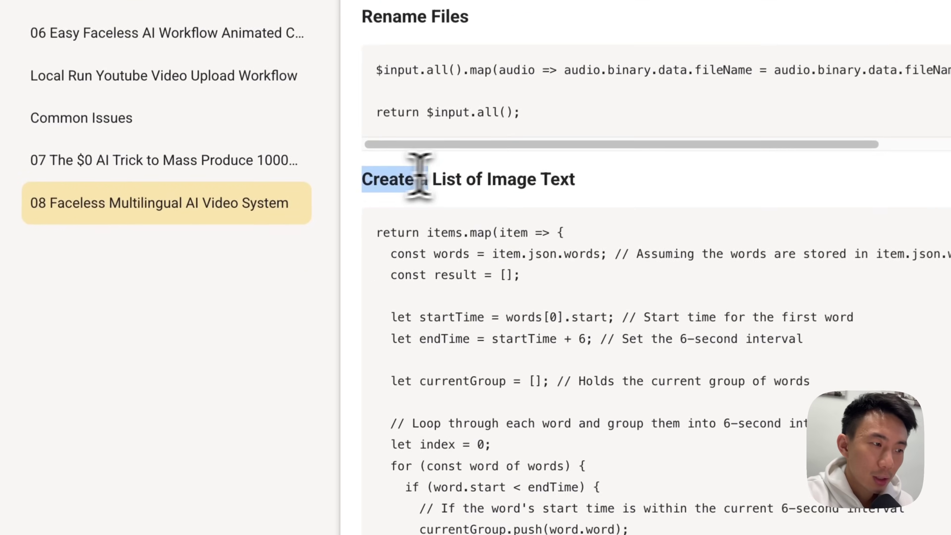
left_click(390, 251)
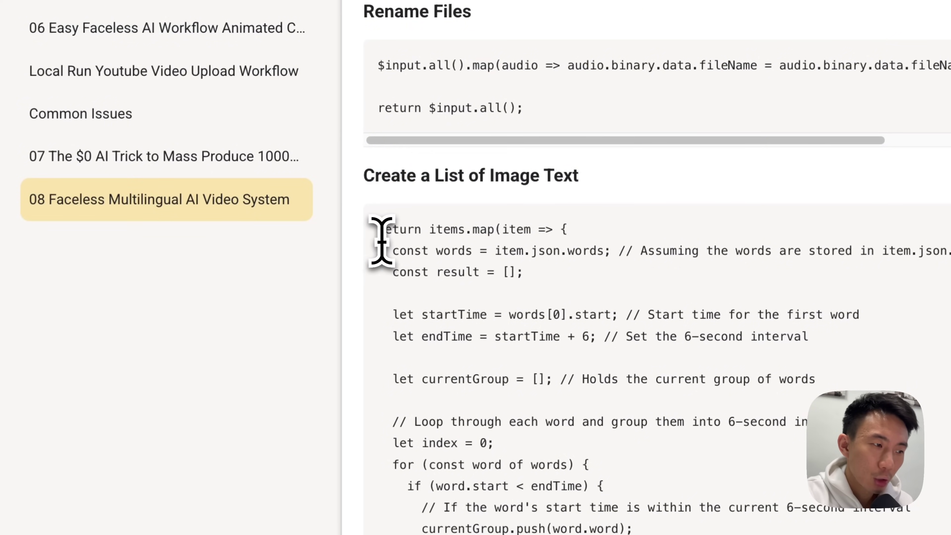
scroll(476, 289, "down", 20)
left_click(456, 390)
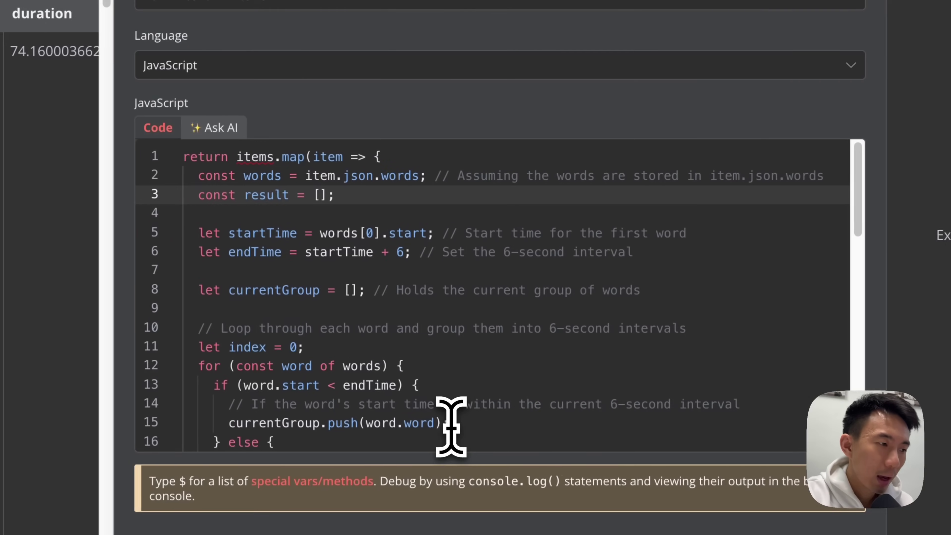
Examine the startTime and endTime lines of the node's code, highlighting their first-word and 6-second interval comments.
left_click(367, 309)
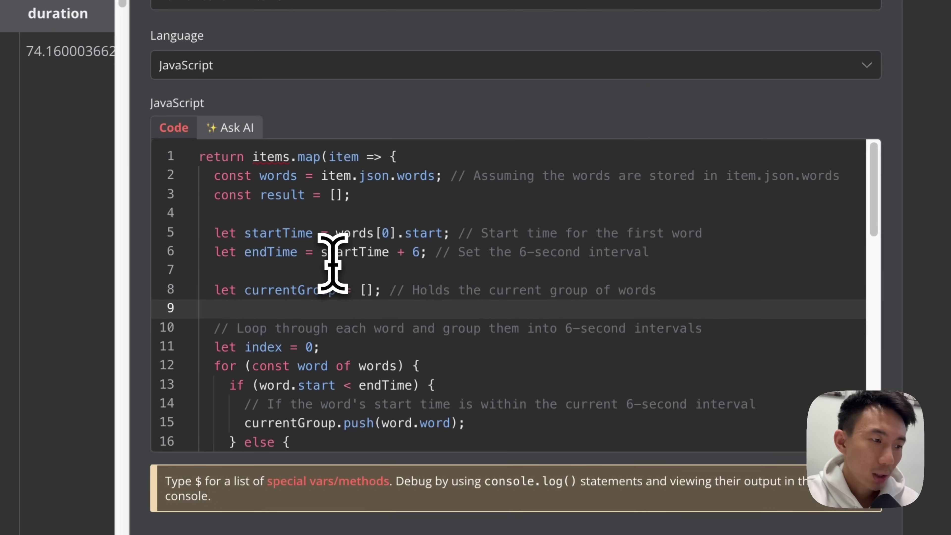
left_click_drag(483, 234, 740, 233)
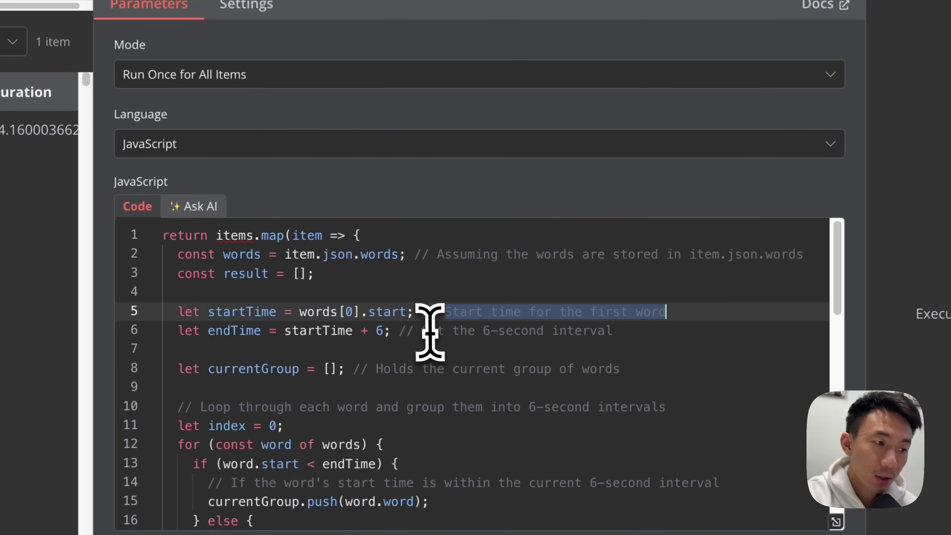
left_click_drag(430, 331, 563, 330)
left_click(536, 348)
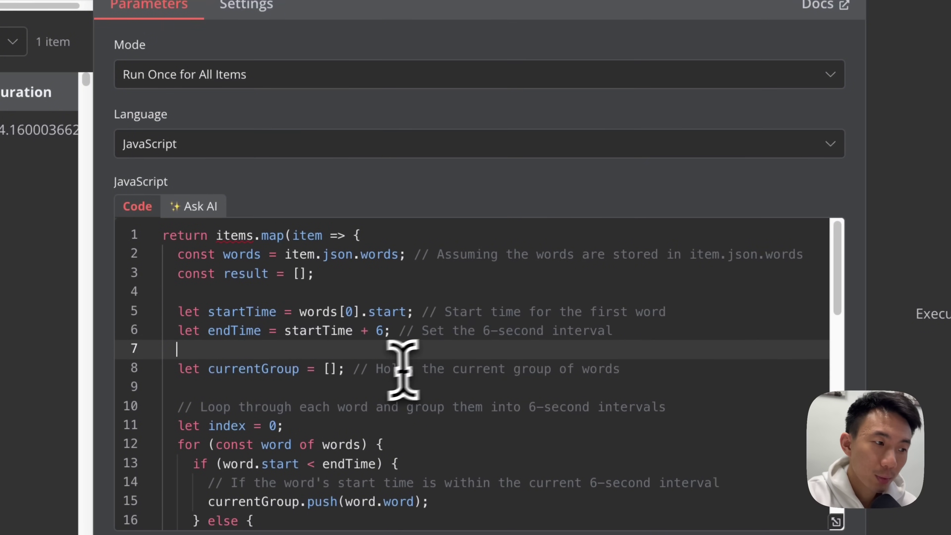
Read the rest of the grouping code, from currentGroup through the word loop to the returned groups.
left_click(365, 368)
scroll(459, 394, "down", 1)
scroll(458, 393, "down", 1)
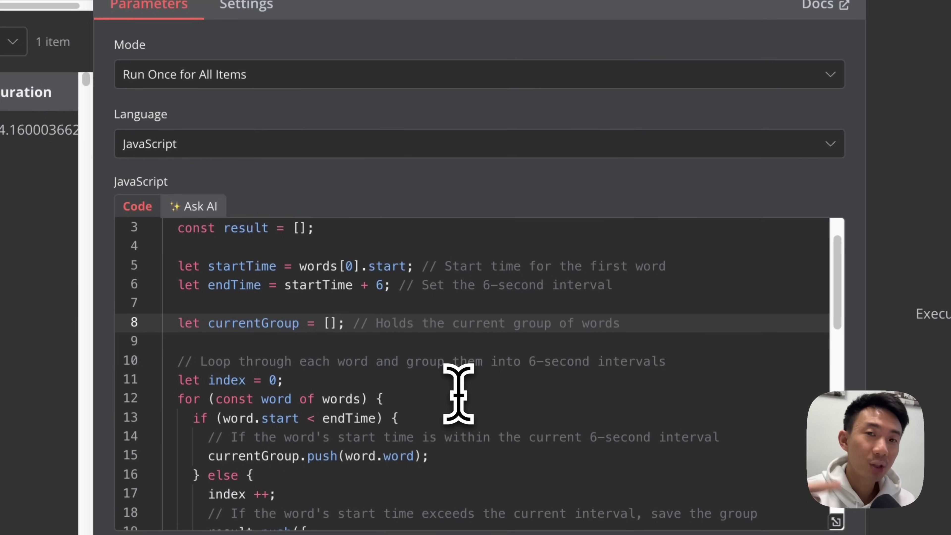
scroll(459, 393, "down", 5)
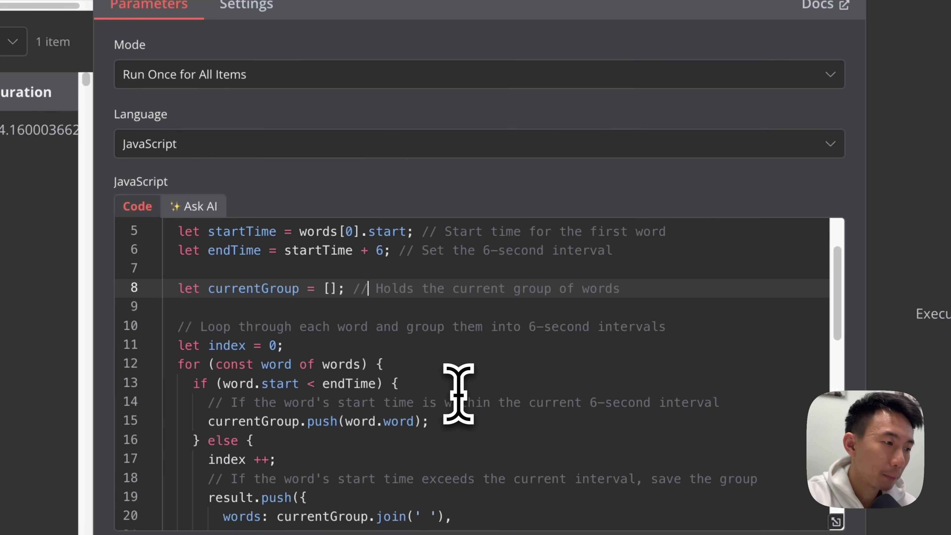
scroll(459, 393, "down", 5)
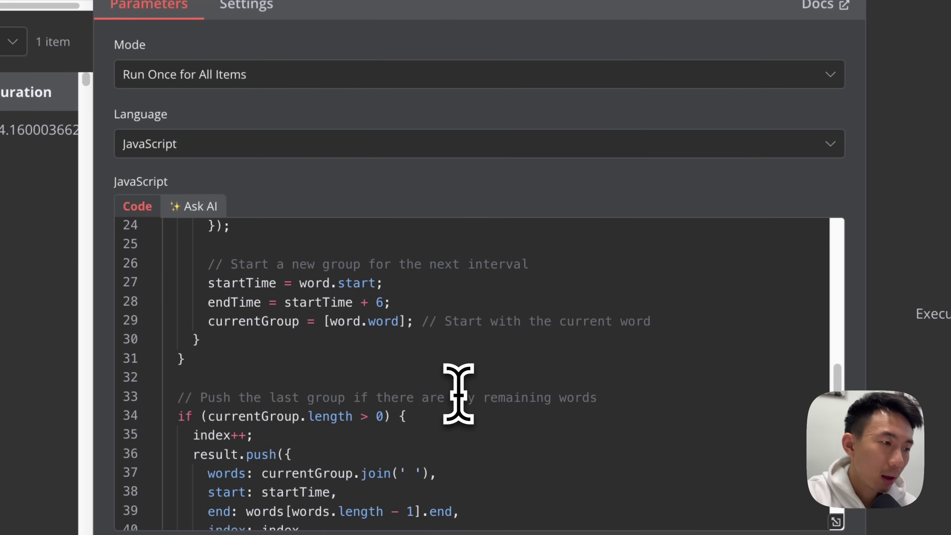
scroll(458, 393, "down", 1)
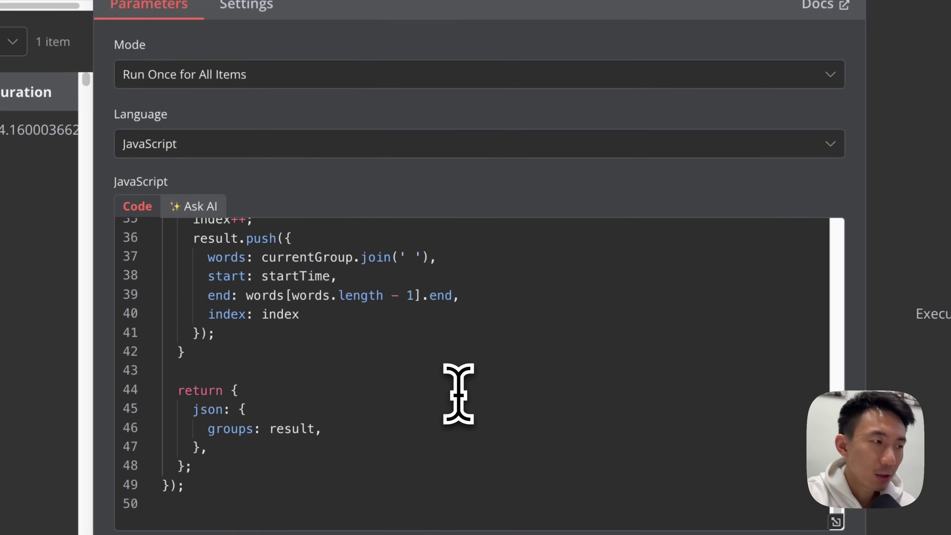
Test the Create a List of Image Text node and return to the canvas.
scroll(459, 393, "up", 11)
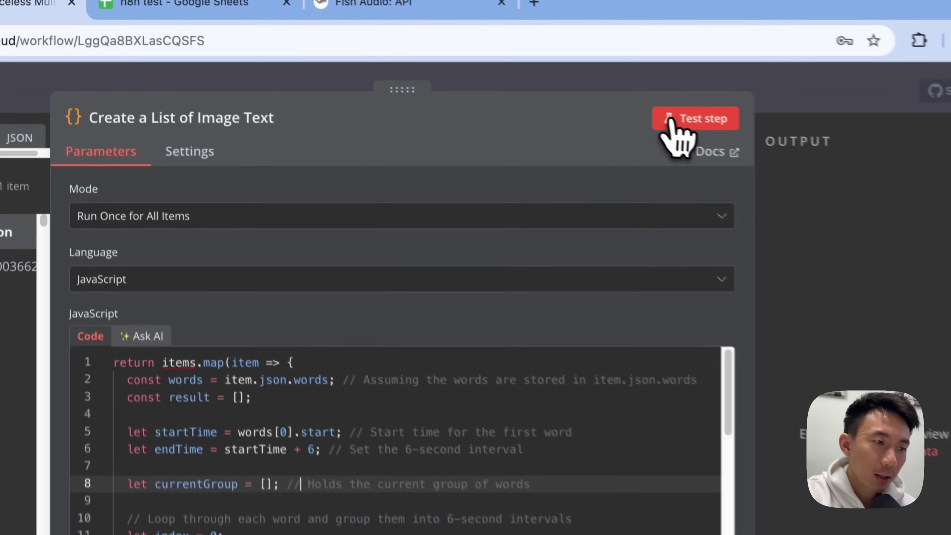
left_click(670, 120)
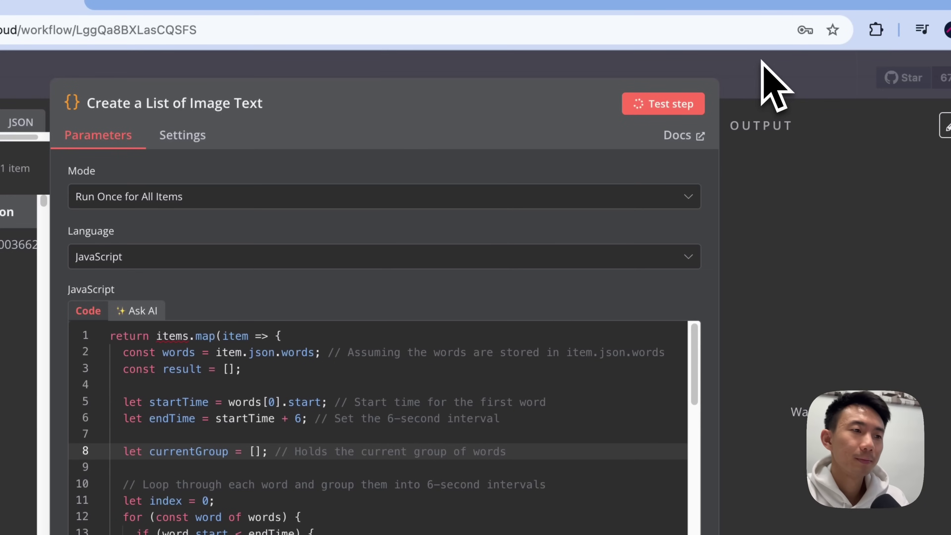
left_click(747, 76)
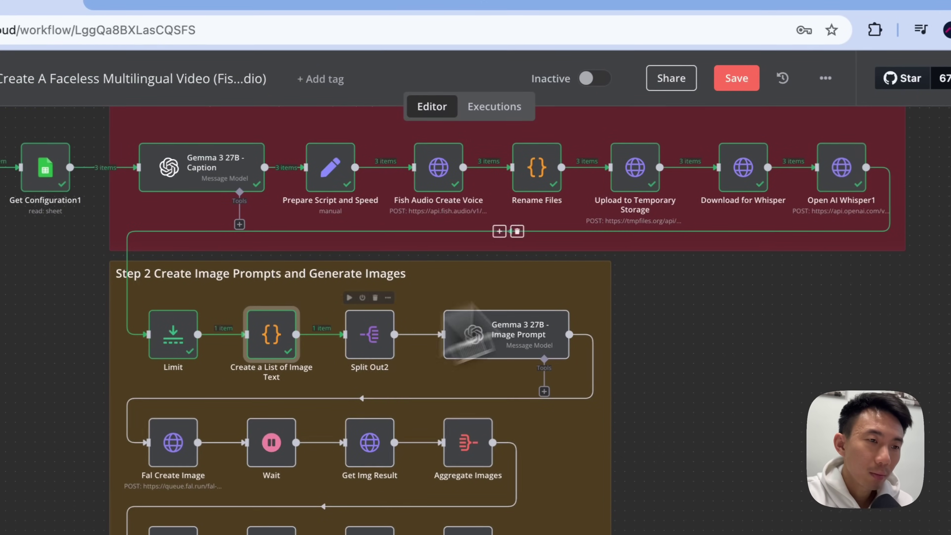
Search the node library for "split" and close the search without adding a node.
left_click(931, 141)
type("s")
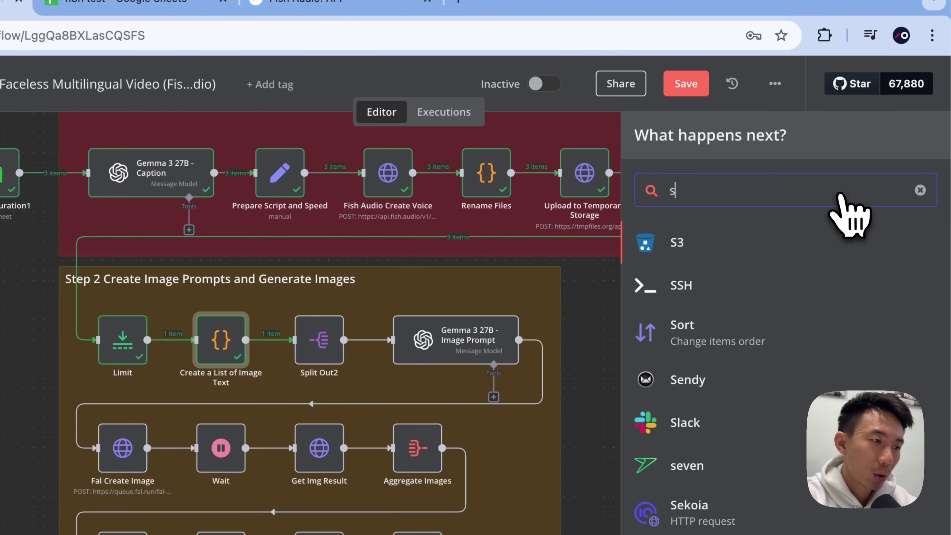
type("plit")
left_click(289, 360)
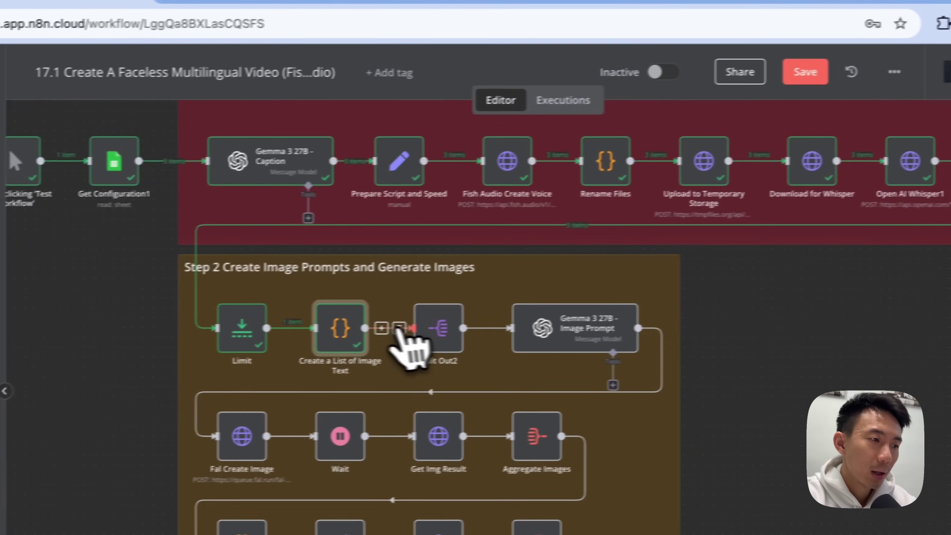
Open the Split Out2 node, test it and show its input data as a schema.
double_click(433, 329)
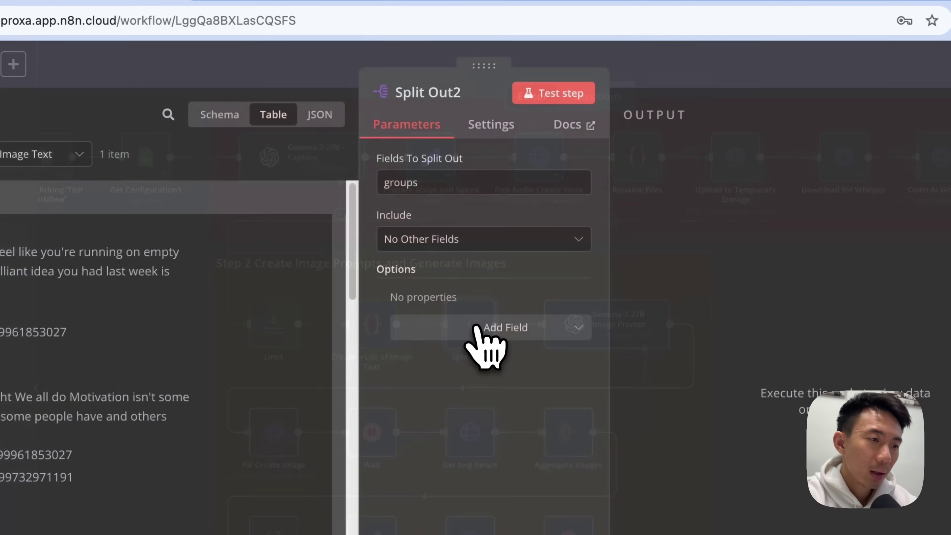
left_click(554, 107)
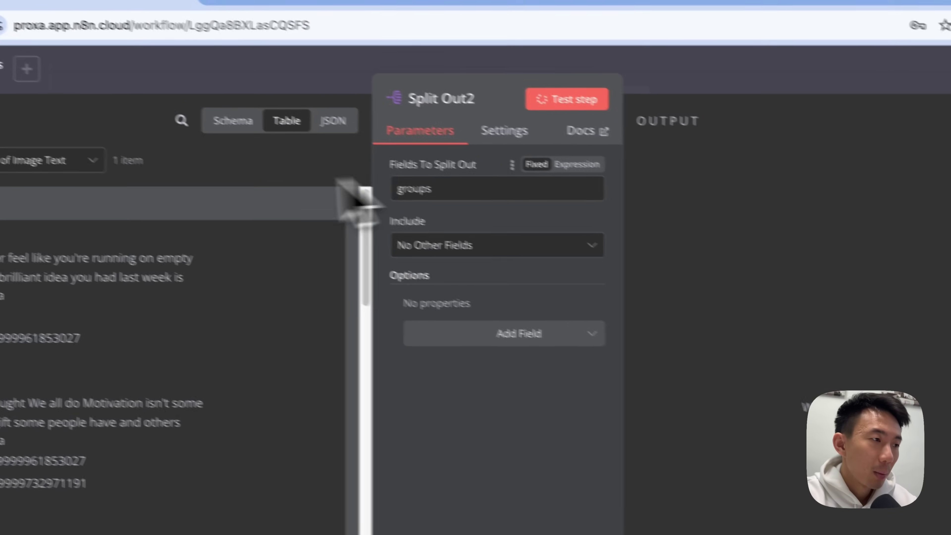
left_click(220, 115)
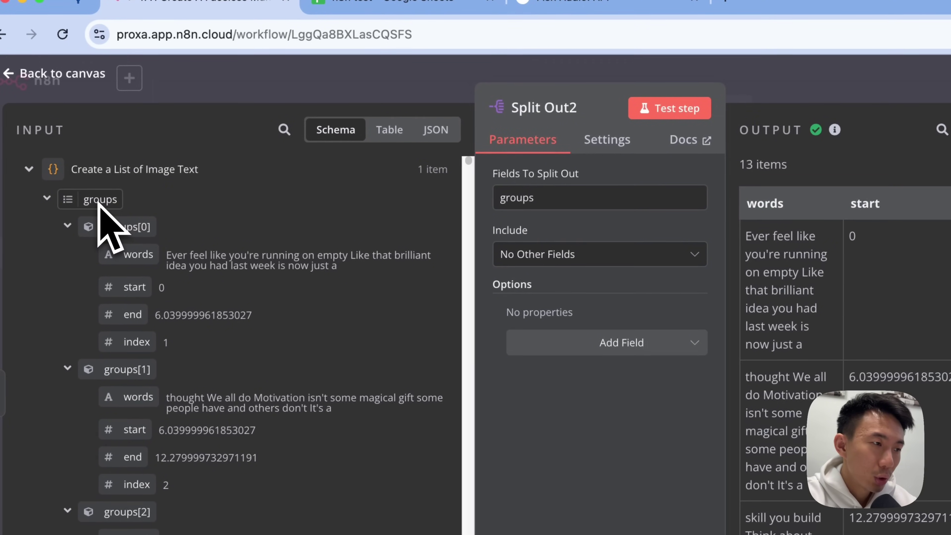
Map the groups input into Fields To Split Out as a demonstration, and remove the duplicate groups entry.
left_click_drag(98, 202, 680, 205)
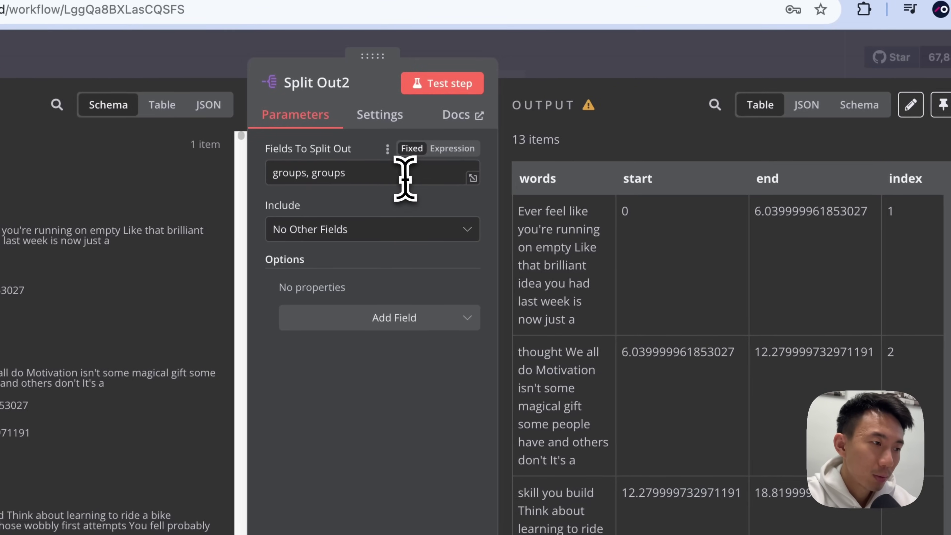
left_click(404, 179)
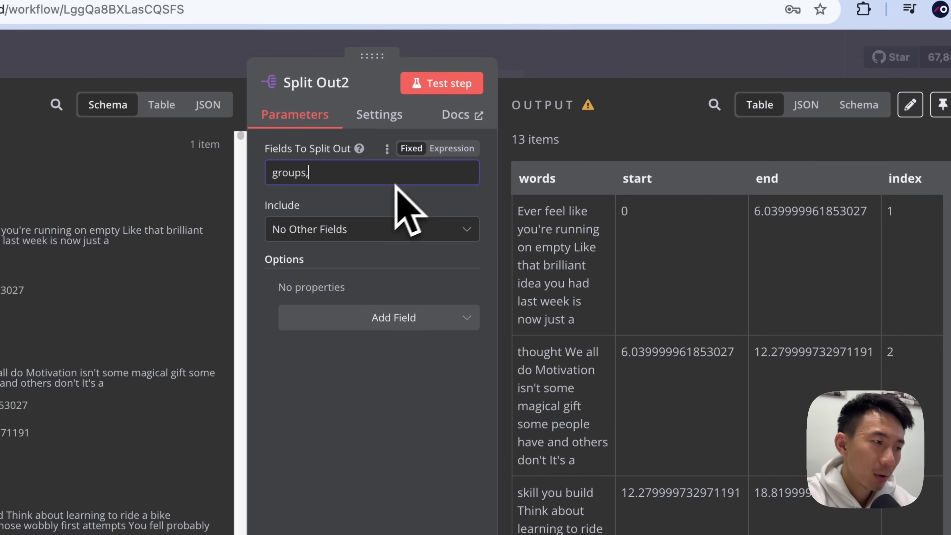
Test the Split Out2 node with groups as the field to split out, and review the resulting items.
left_click(452, 83)
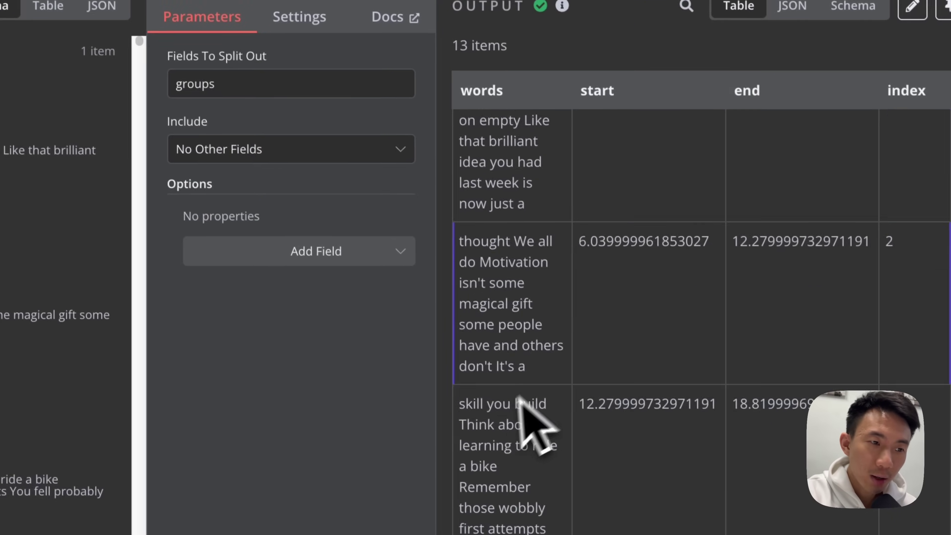
scroll(595, 521, "down", 5)
scroll(500, 404, "down", 2)
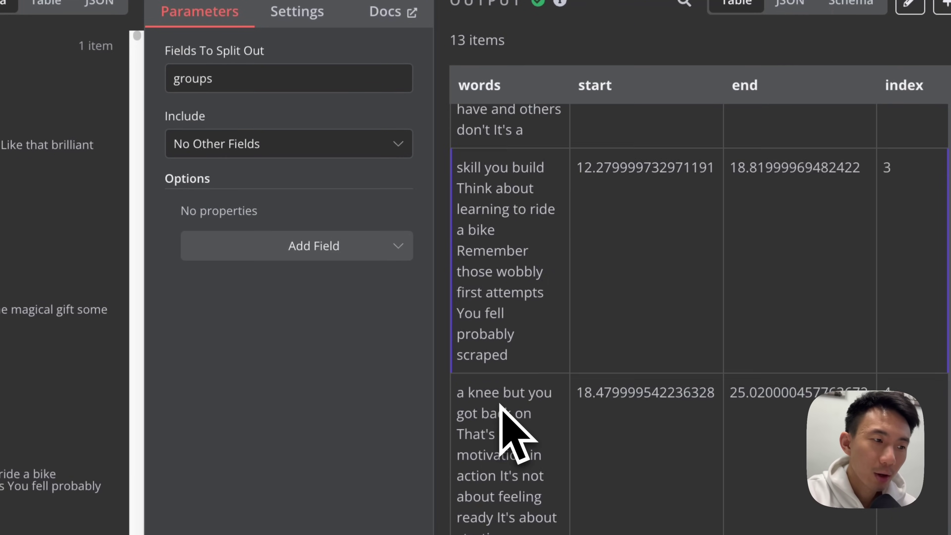
scroll(487, 379, "up", 5)
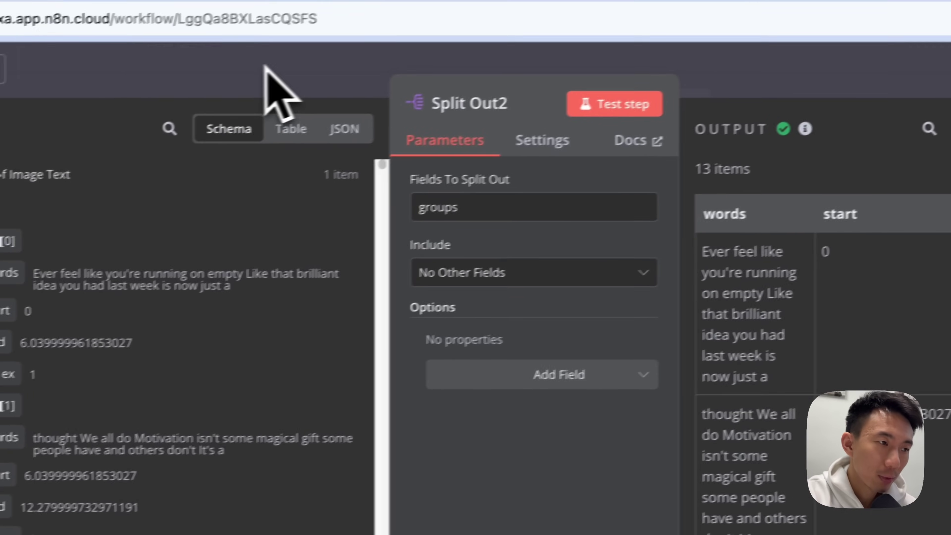
left_click(390, 33)
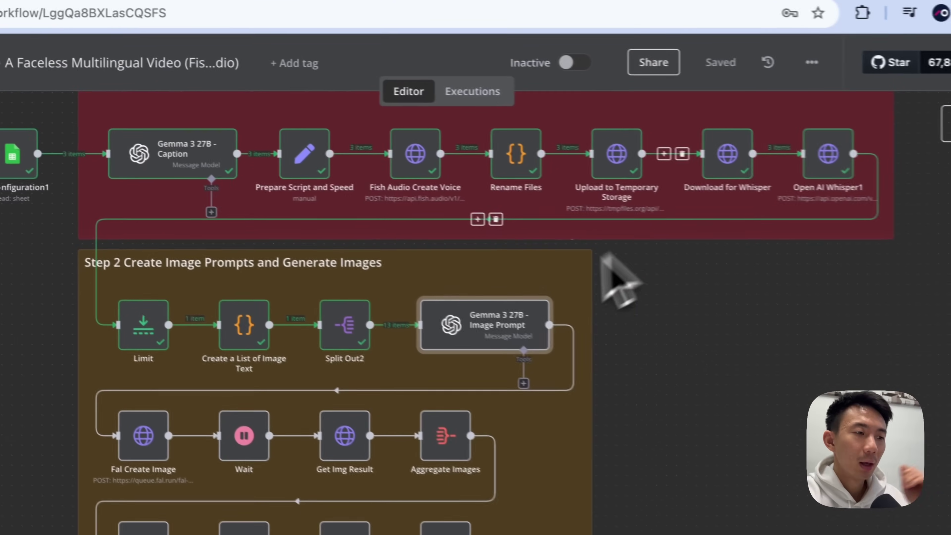
Add an OpenAI Message a Model node after the Gemma 3 27B - Image Prompt node, and delete it again.
left_click(923, 119)
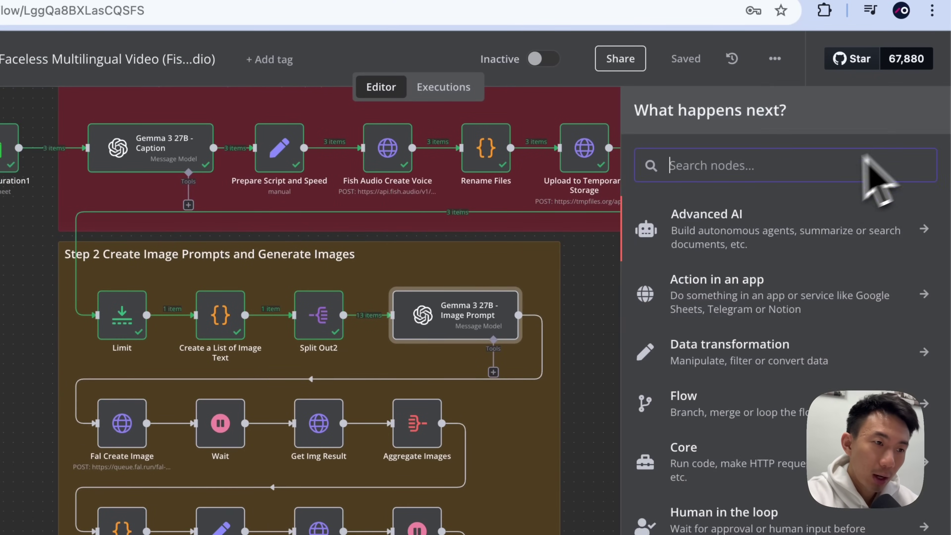
type("open")
left_click(791, 214)
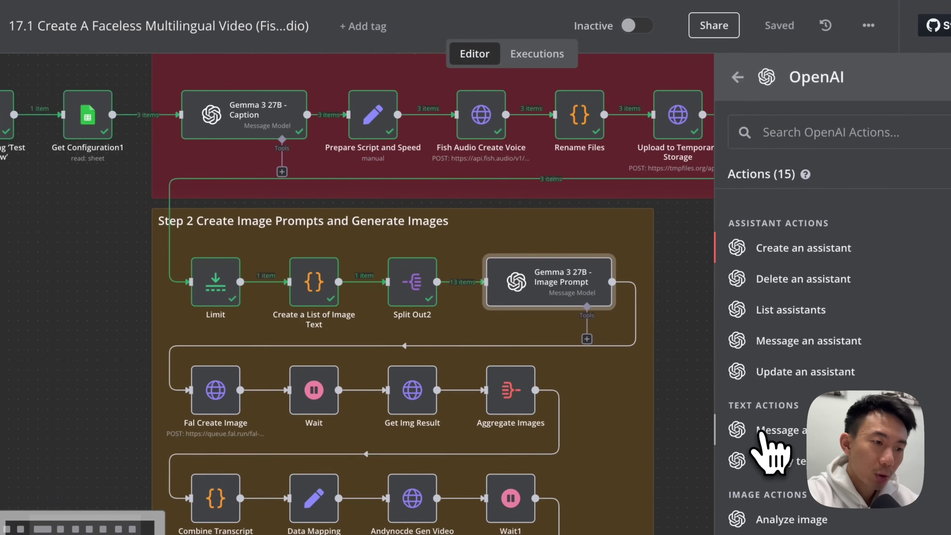
left_click(760, 431)
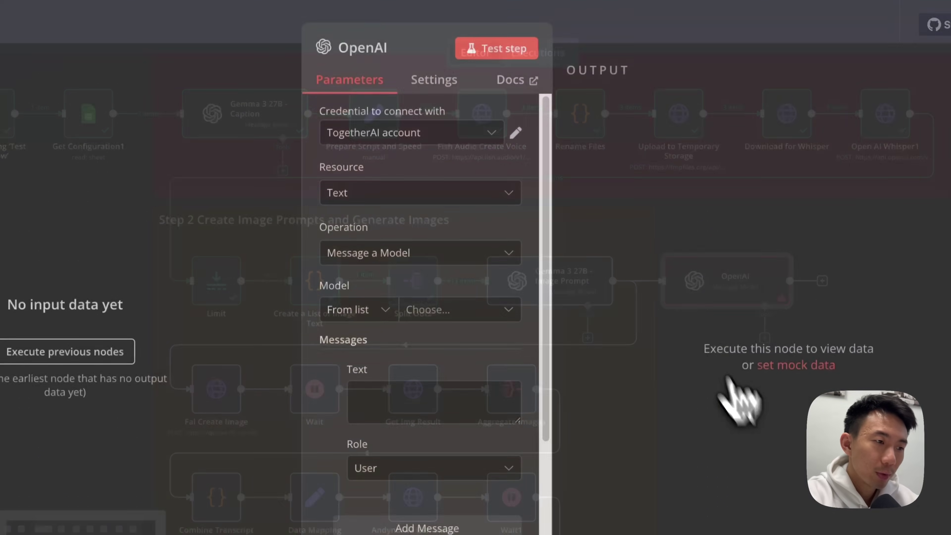
left_click(296, 75)
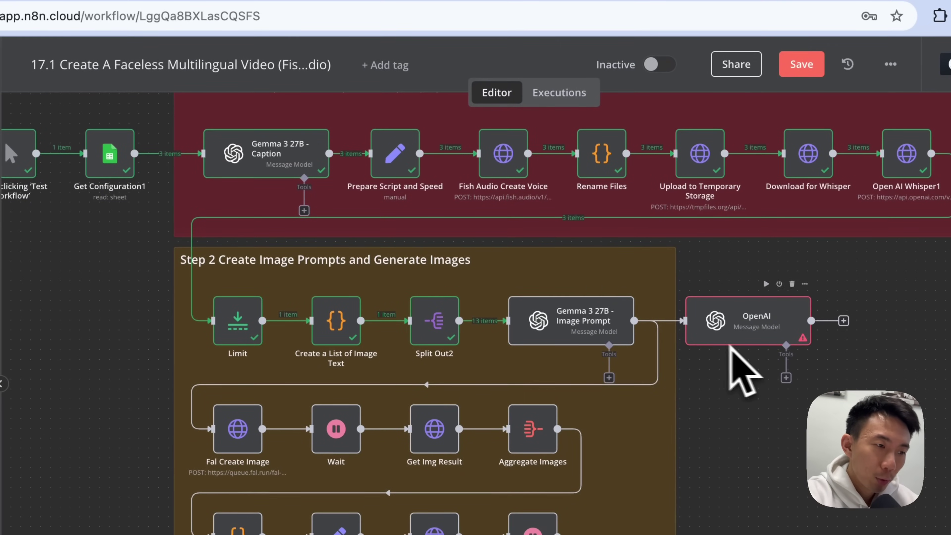
left_click(792, 284)
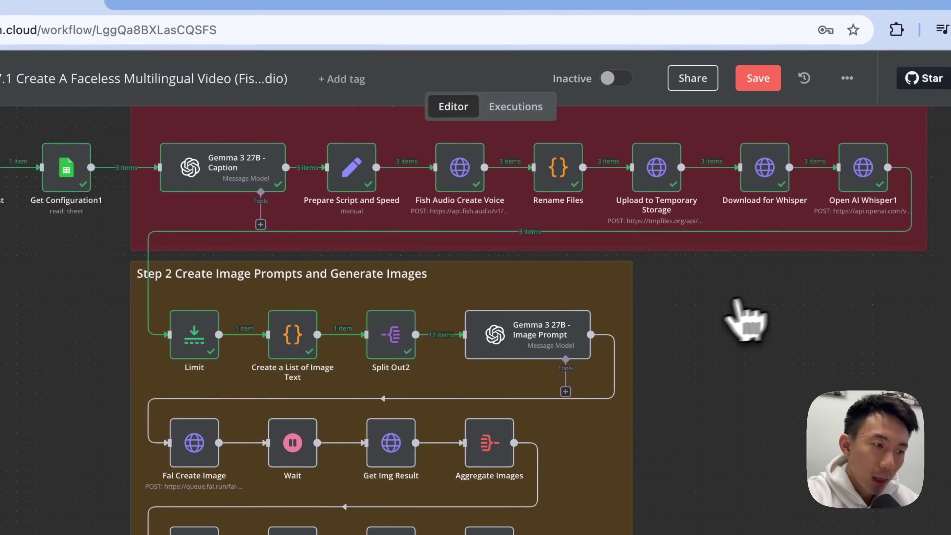
Open the Gemma 3 27B - Image Prompt node and view the models it offers.
double_click(541, 332)
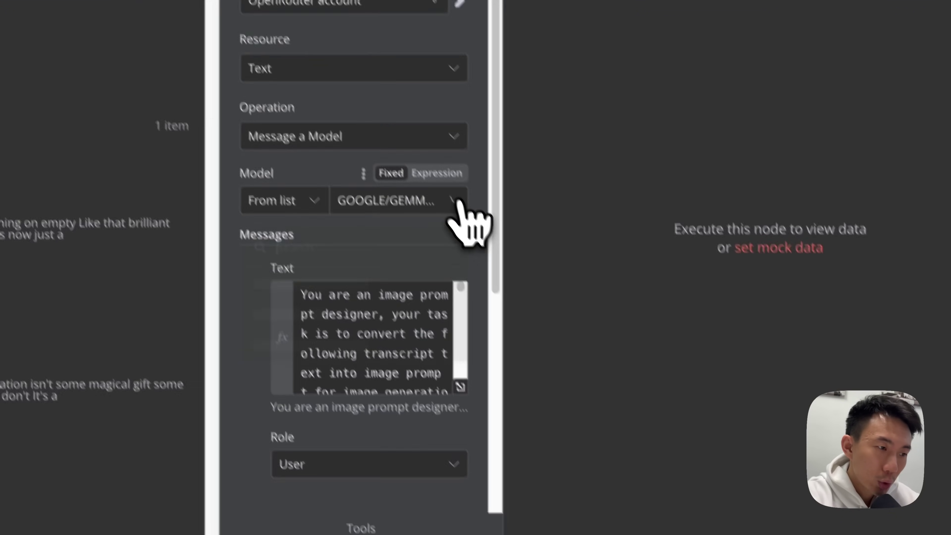
left_click(560, 360)
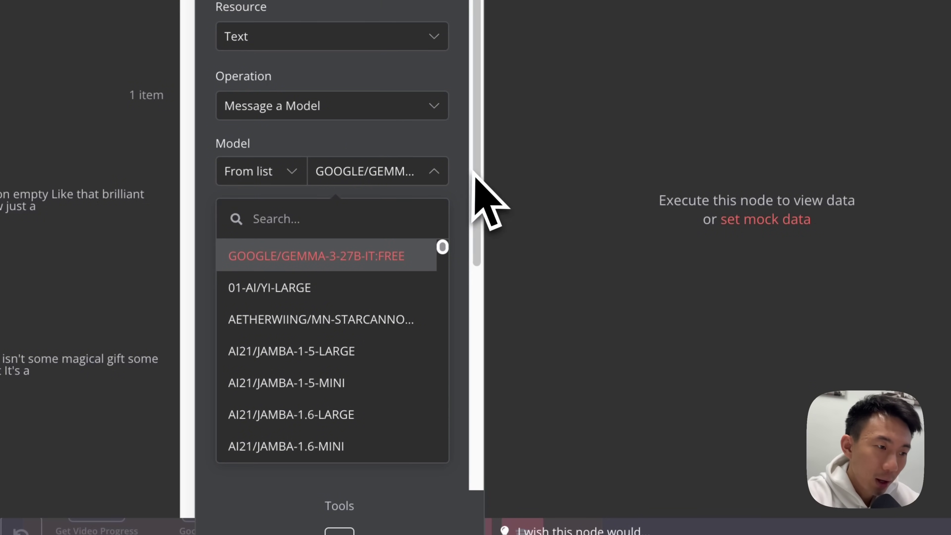
left_click(465, 166)
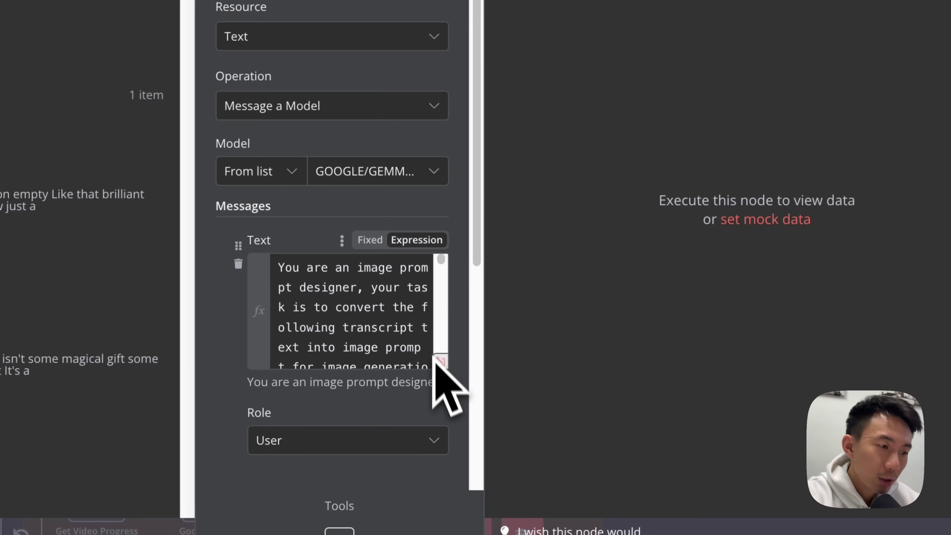
Examine the node's full prompt expression, comparing it with the Andynocode Premium notes and checking the video story variable and sample output.
left_click(441, 362)
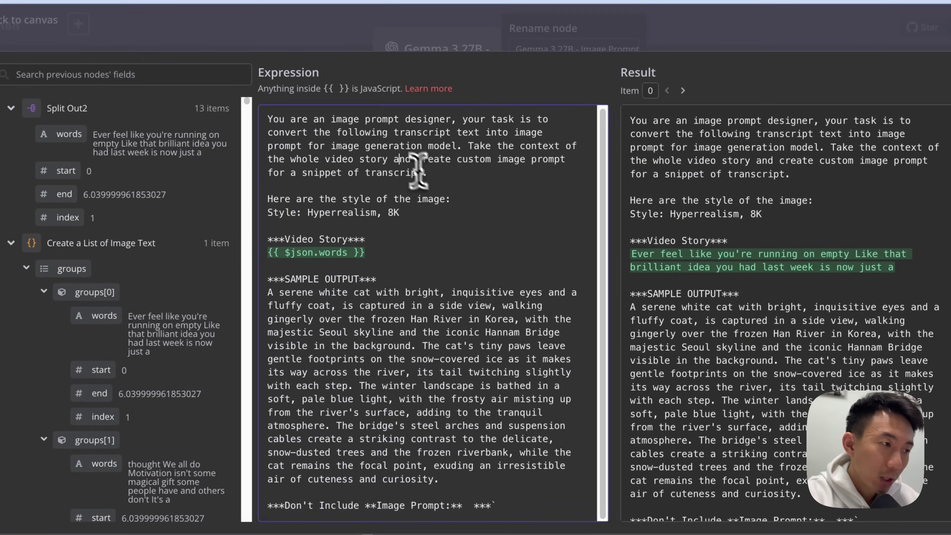
key("ctrl+Right")
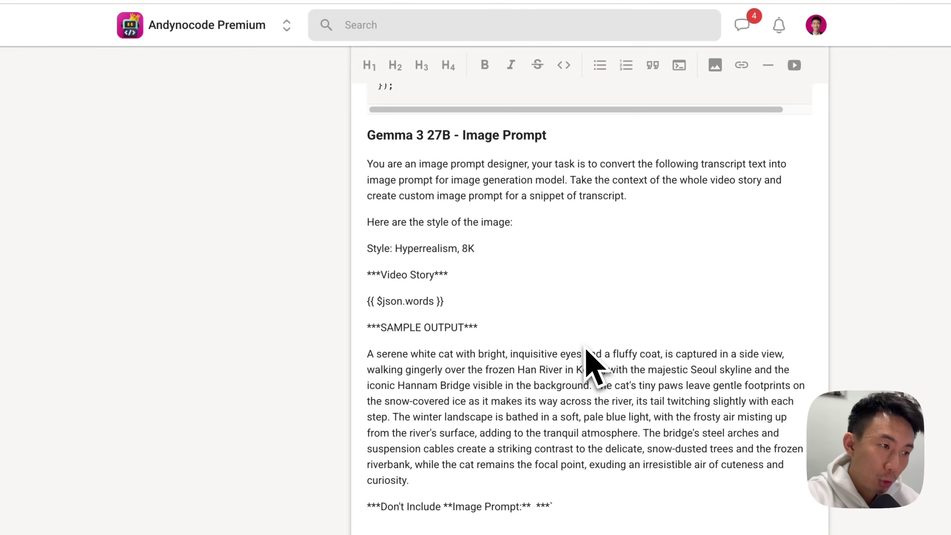
key("ctrl+Left")
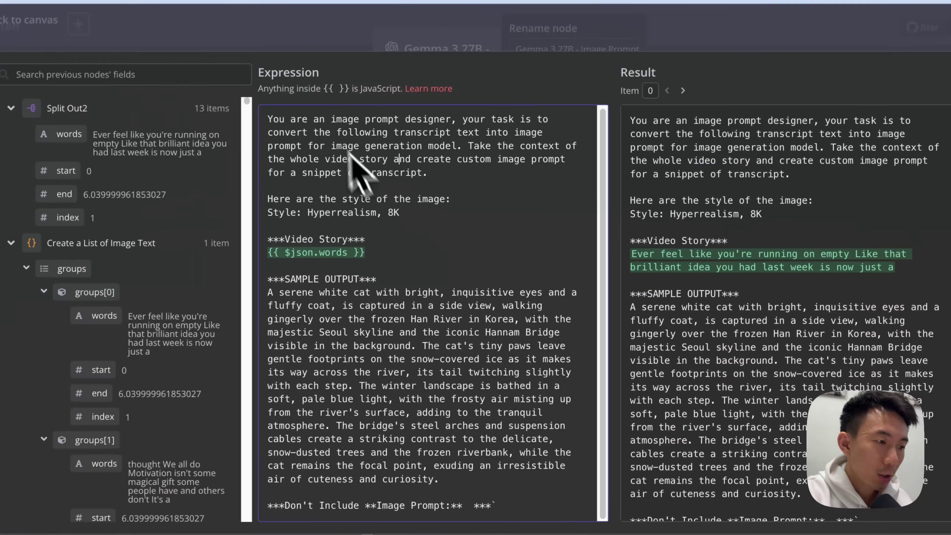
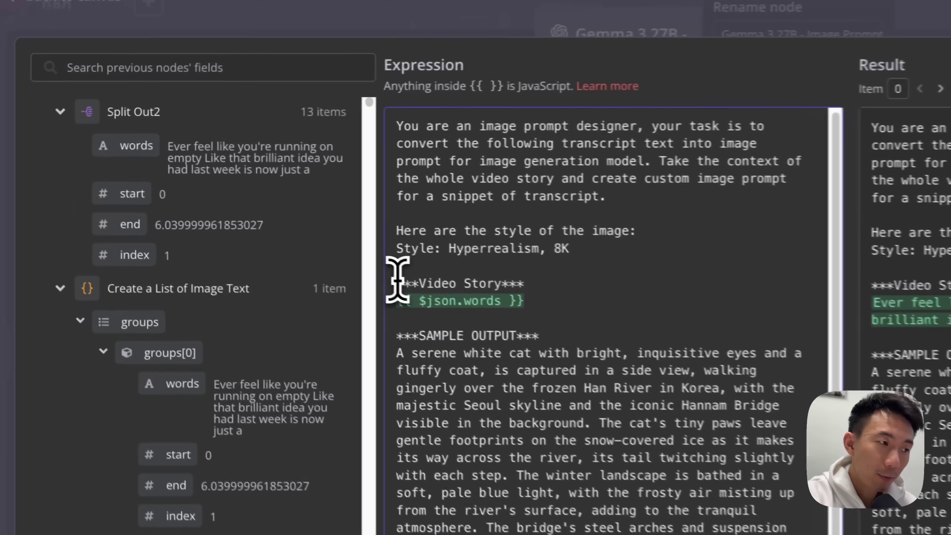
left_click_drag(268, 242, 367, 250)
left_click(389, 239)
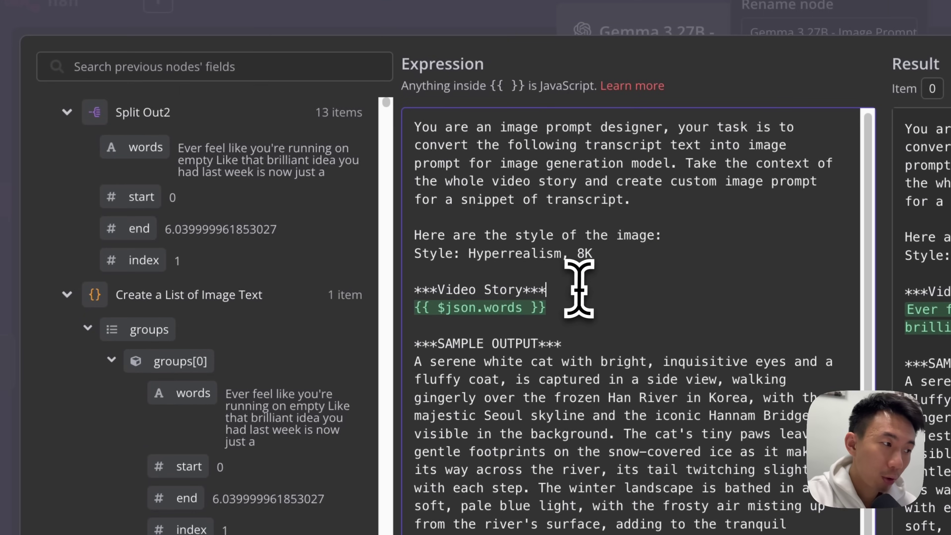
scroll(225, 324, "down", 1)
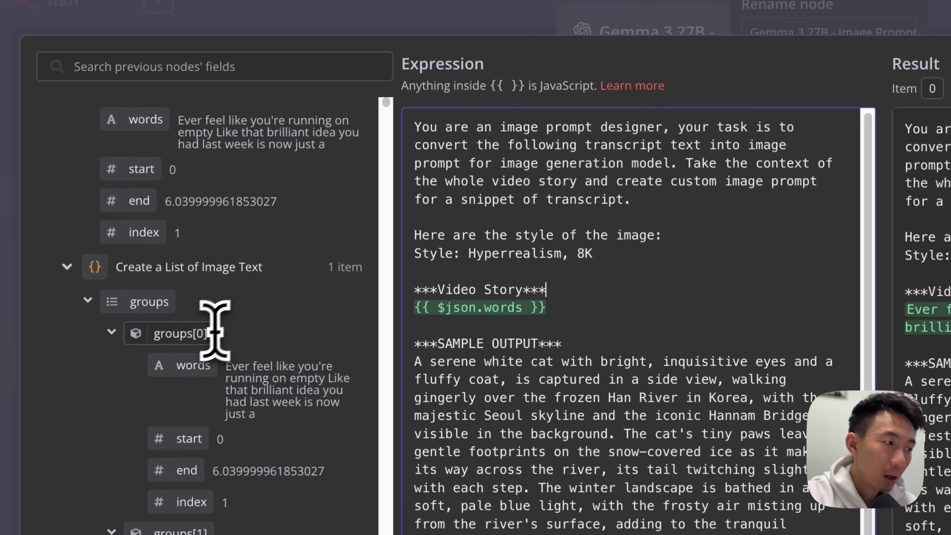
scroll(183, 366, "up", 1)
left_click_drag(147, 147, 356, 185)
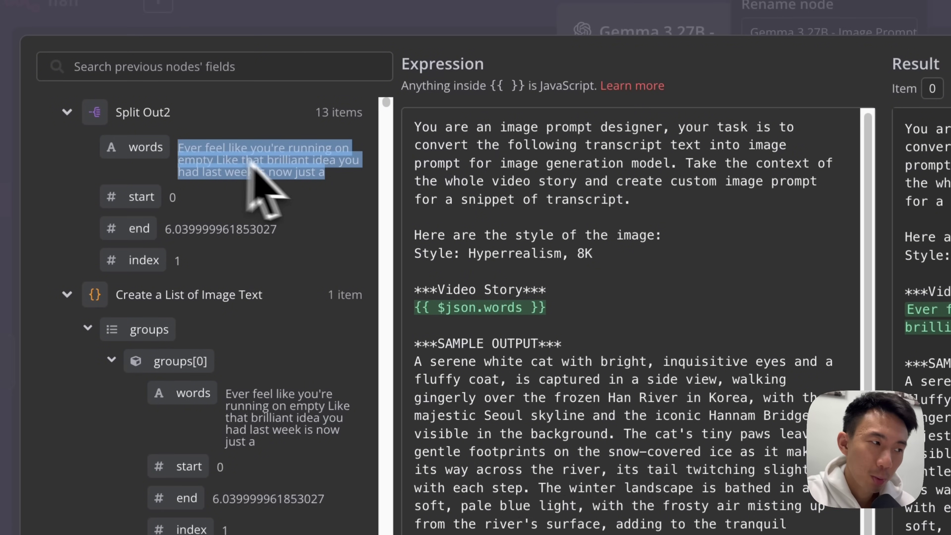
left_click(583, 310)
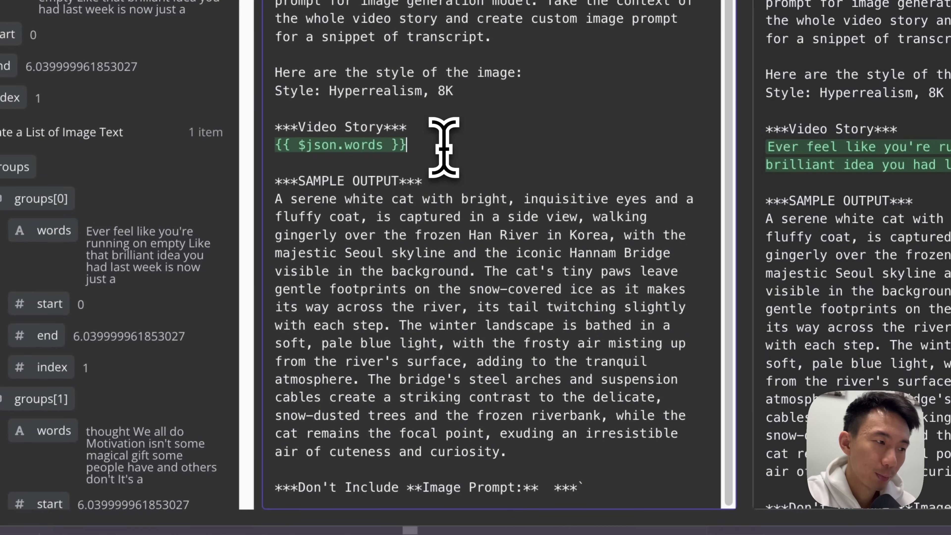
left_click_drag(277, 198, 591, 470)
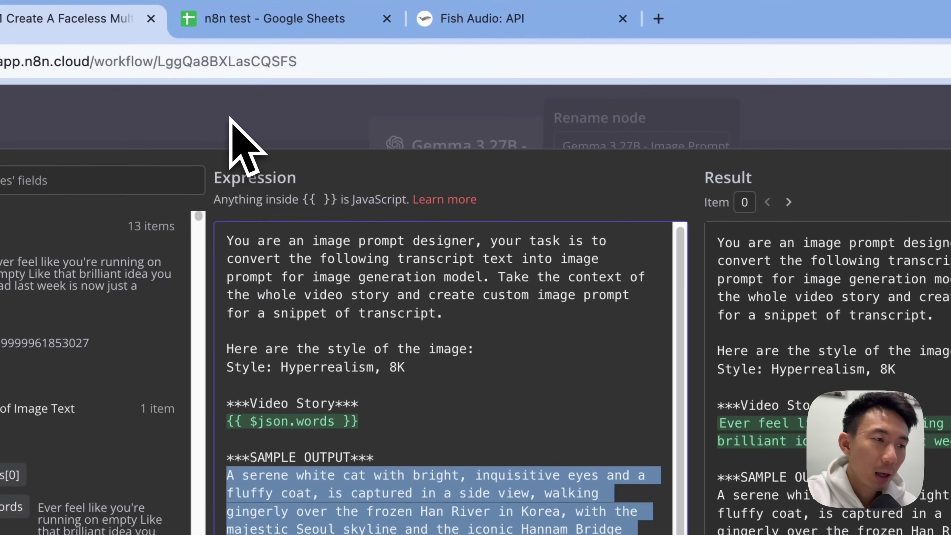
left_click(230, 118)
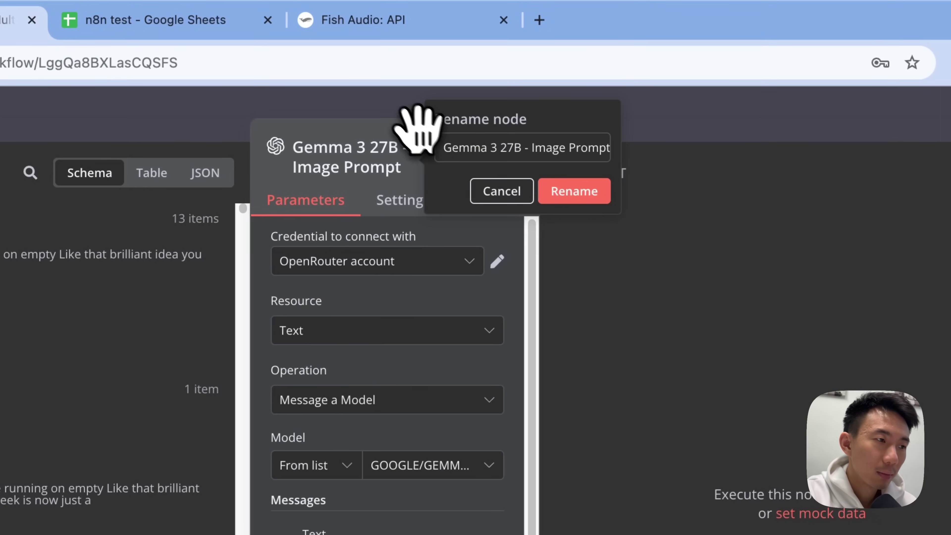
Dismiss the node renaming, test the Gemma 3 27B - Image Prompt node and return to the canvas.
left_click(473, 183)
left_click(485, 150)
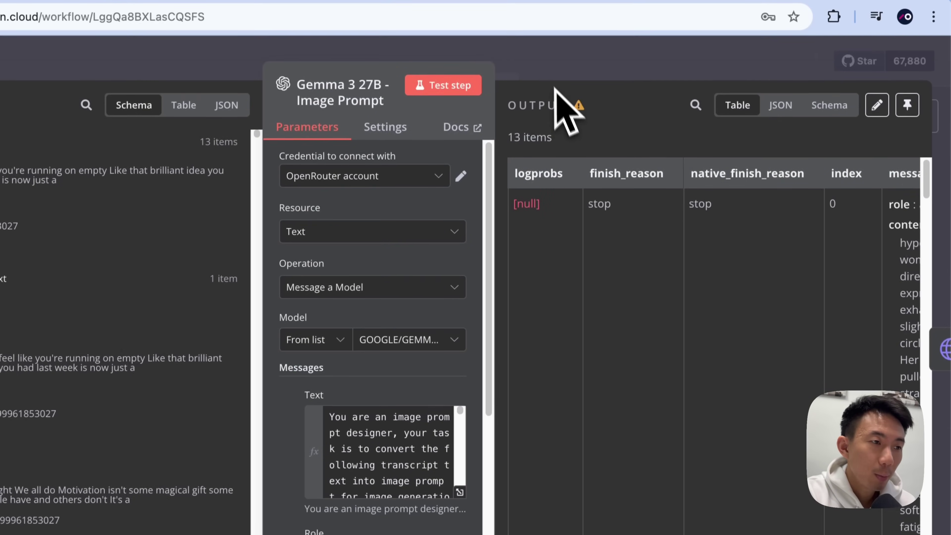
left_click(549, 73)
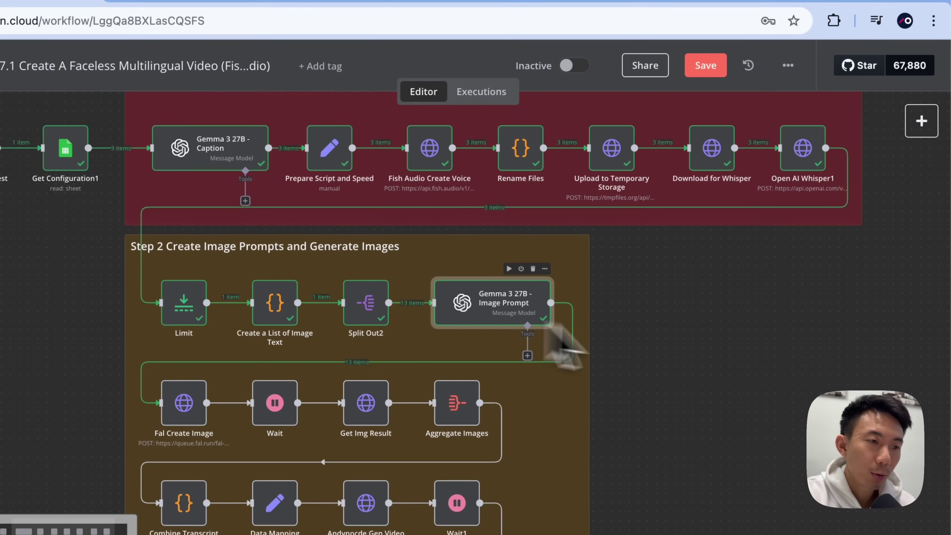
Review the image prompts in the message output of the Gemma 3 27B - Image Prompt node.
double_click(524, 322)
scroll(708, 352, "down", 1)
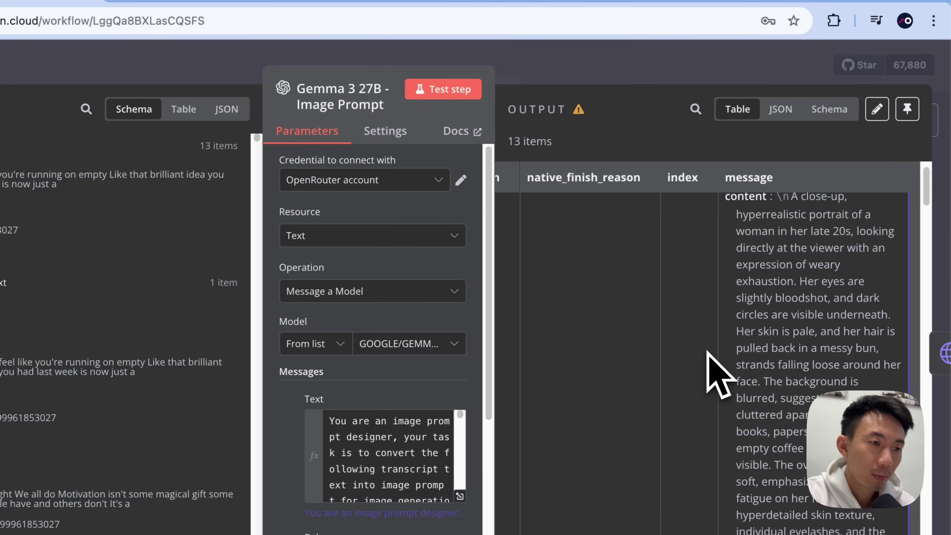
scroll(839, 330, "down", 4)
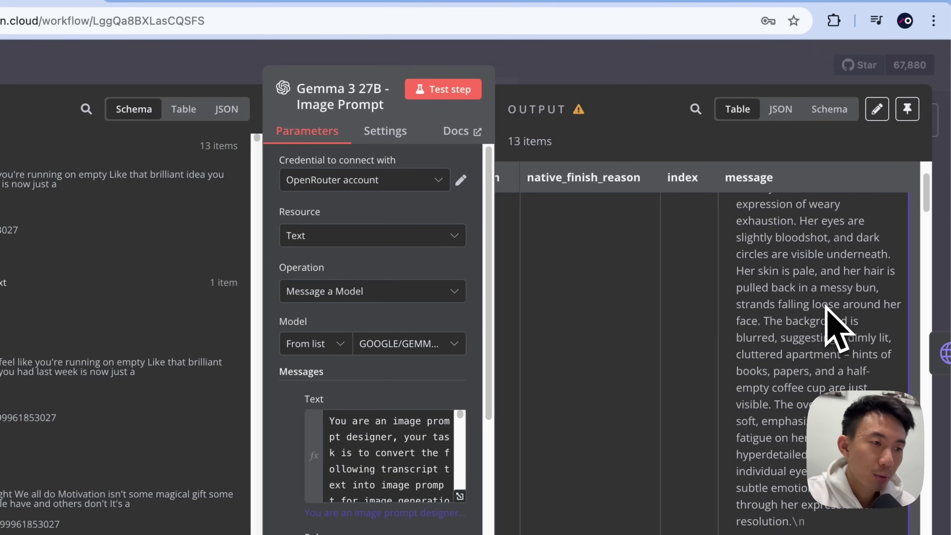
scroll(684, 266, "up", 10)
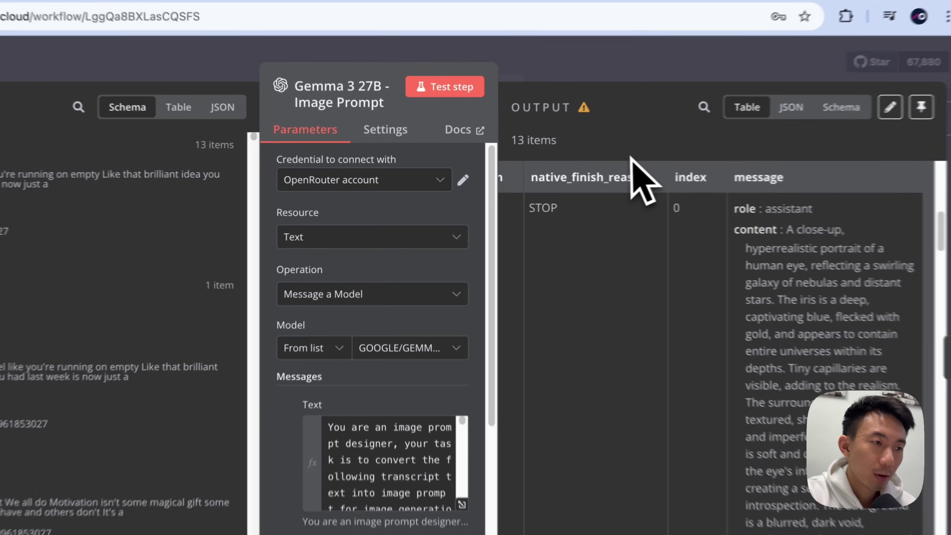
left_click(647, 75)
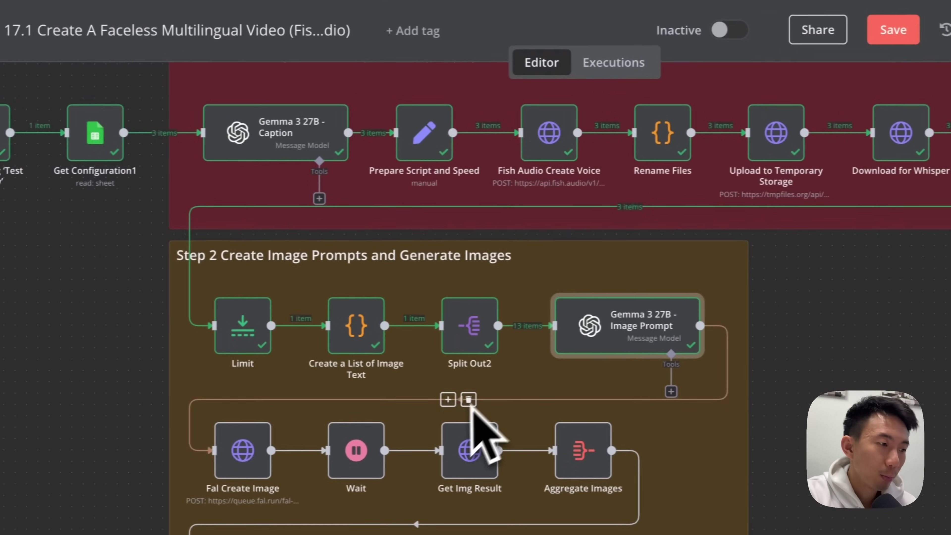
Open the Fal Create Image node and inspect its full request URL.
scroll(334, 415, "down", 2)
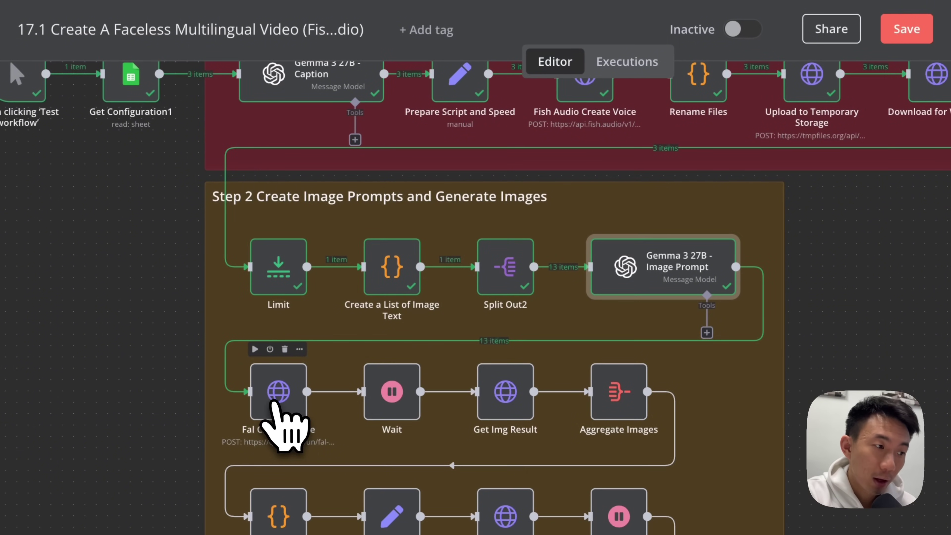
double_click(277, 405)
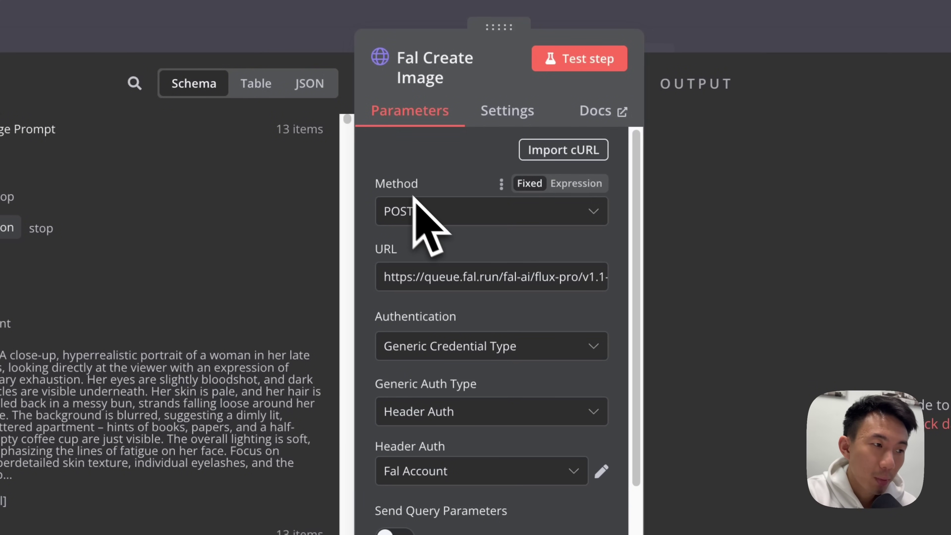
left_click(603, 286)
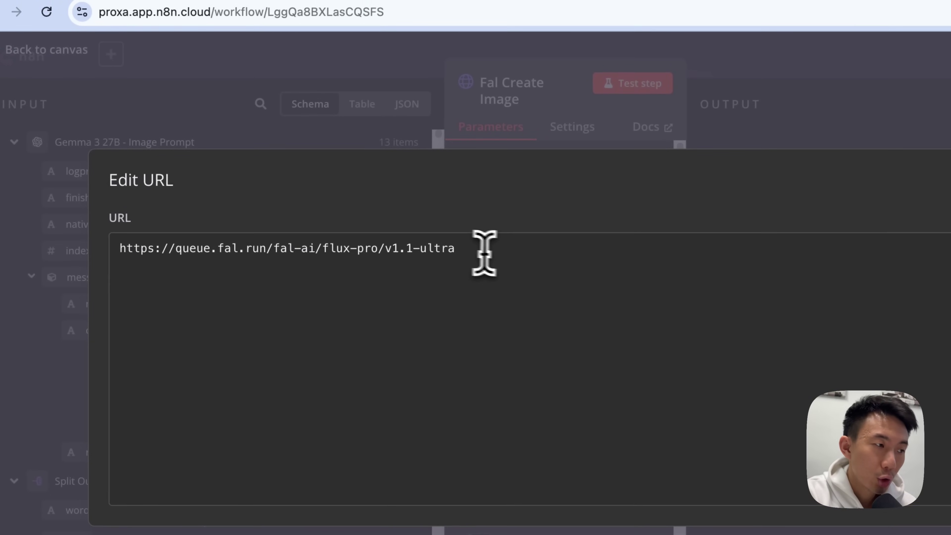
left_click_drag(484, 254, 164, 247)
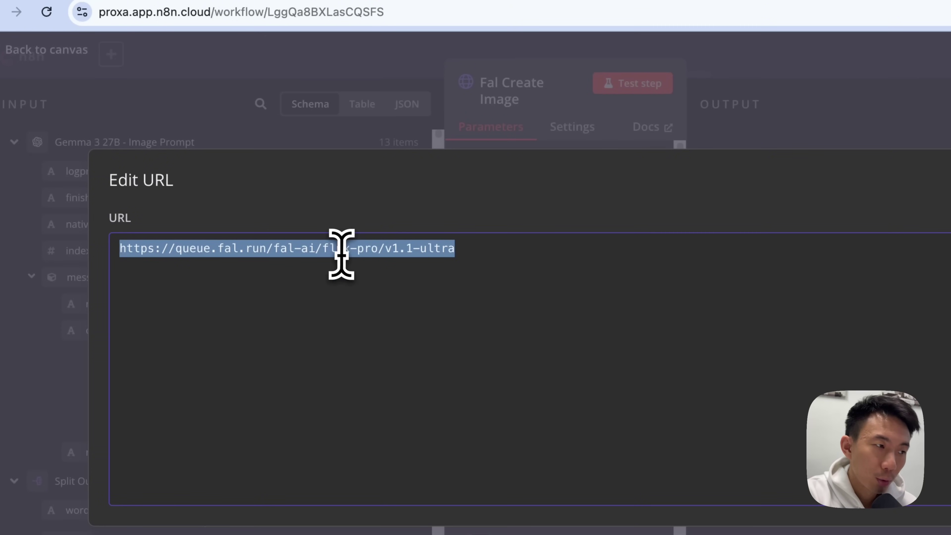
left_click(544, 175)
left_click(529, 147)
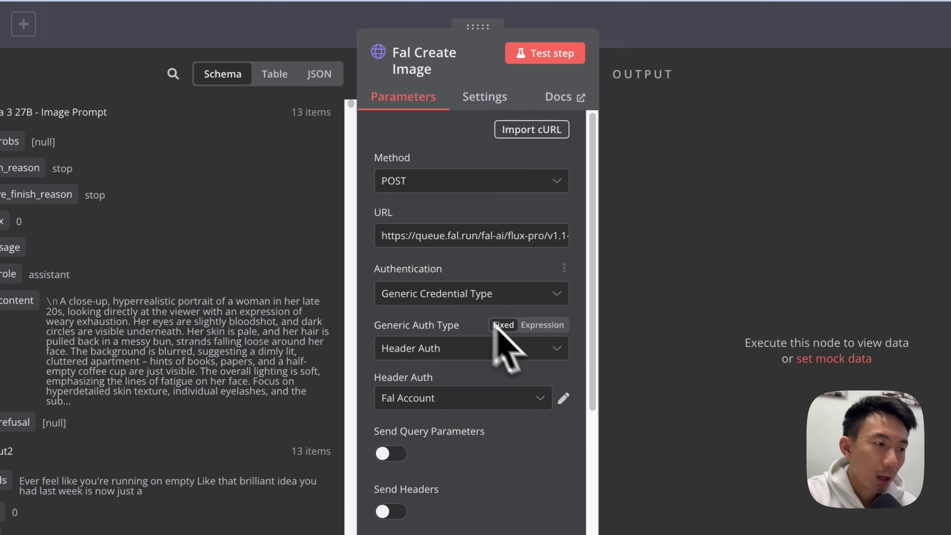
Open the Fal Account header credential and compare it with the fal.ai API Keys page and the authorization header example in the Queue docs.
scroll(450, 283, "down", 1)
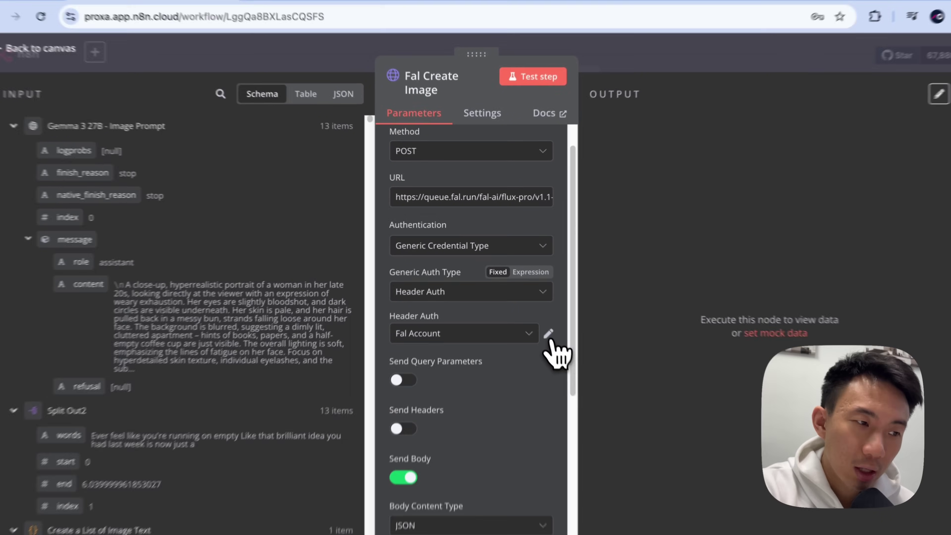
left_click(550, 337)
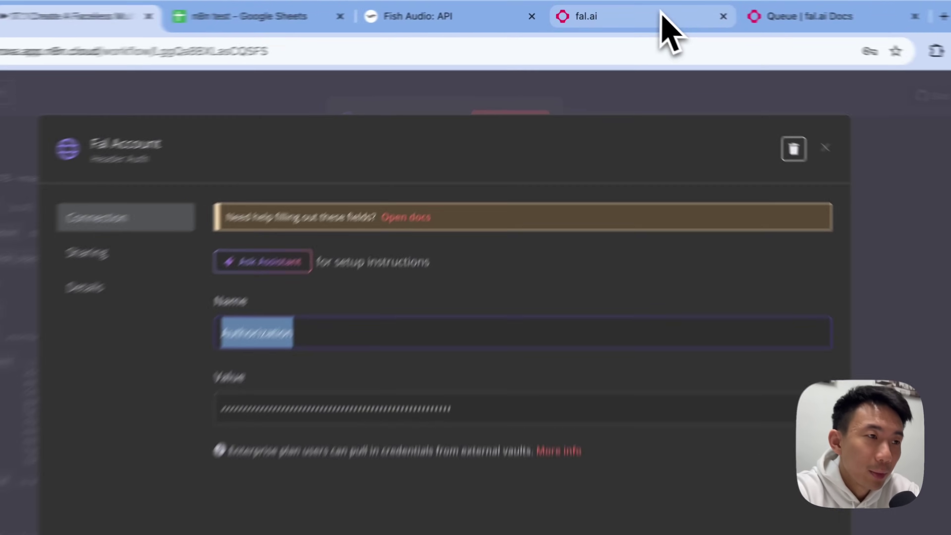
left_click(662, 15)
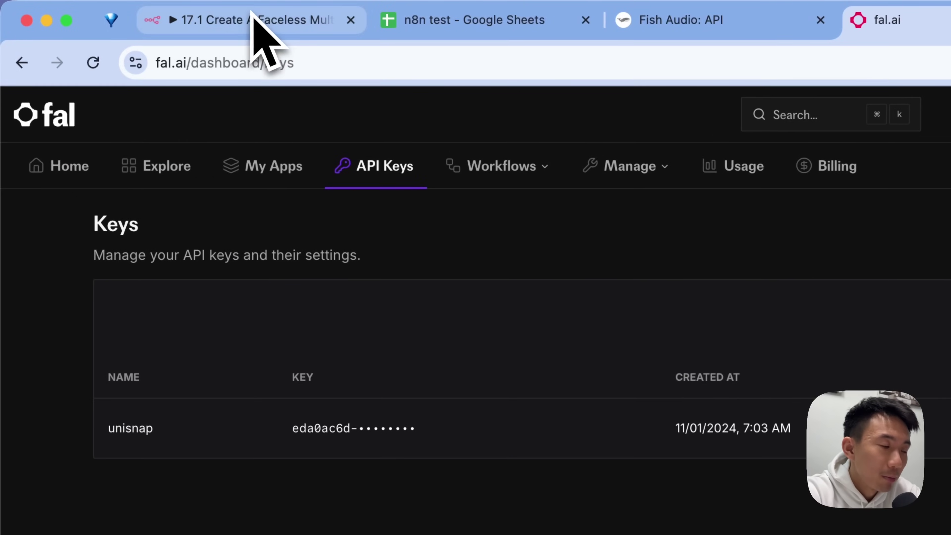
left_click(255, 21)
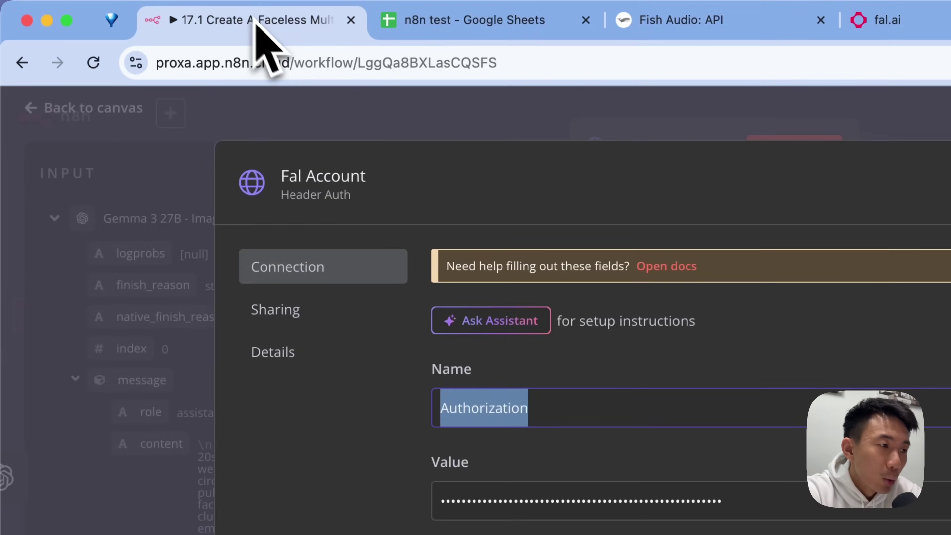
left_click(544, 410)
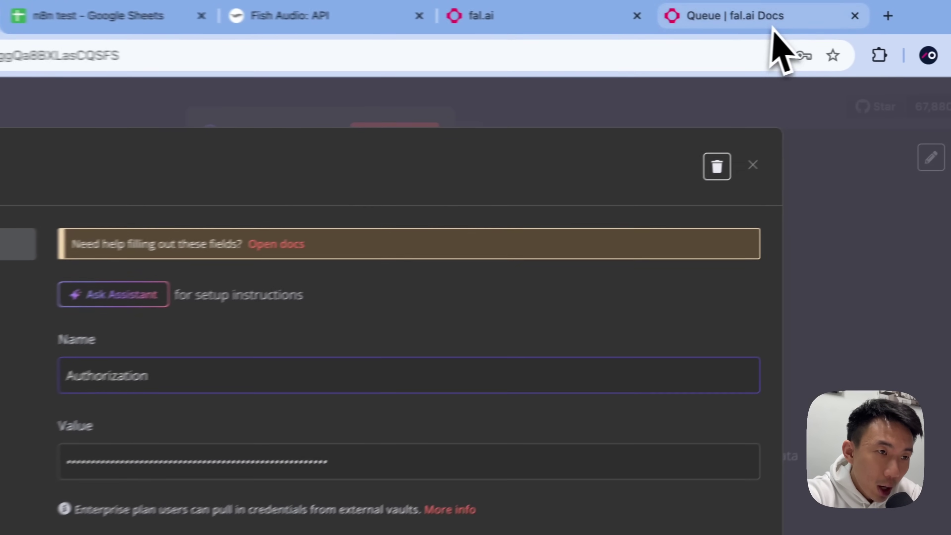
left_click(773, 26)
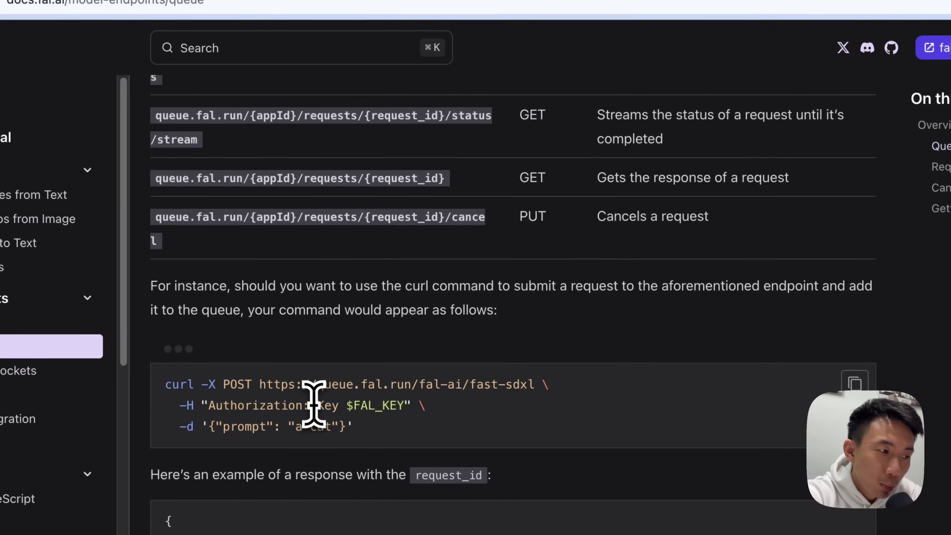
left_click_drag(198, 463, 219, 462)
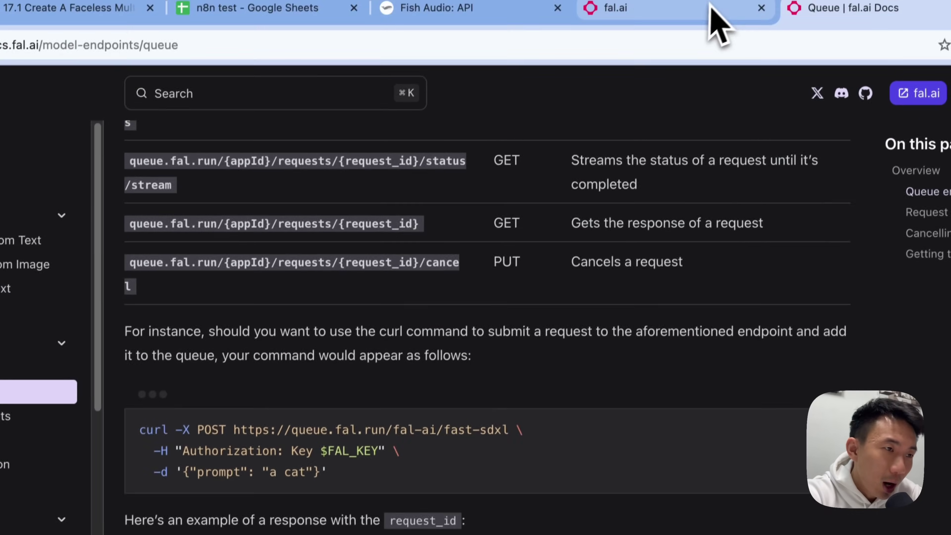
left_click(712, 15)
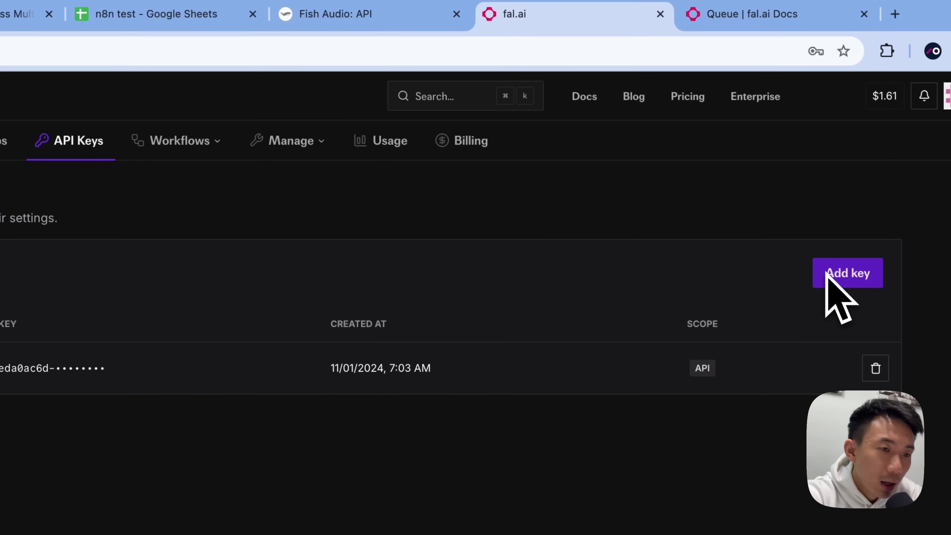
left_click(750, 23)
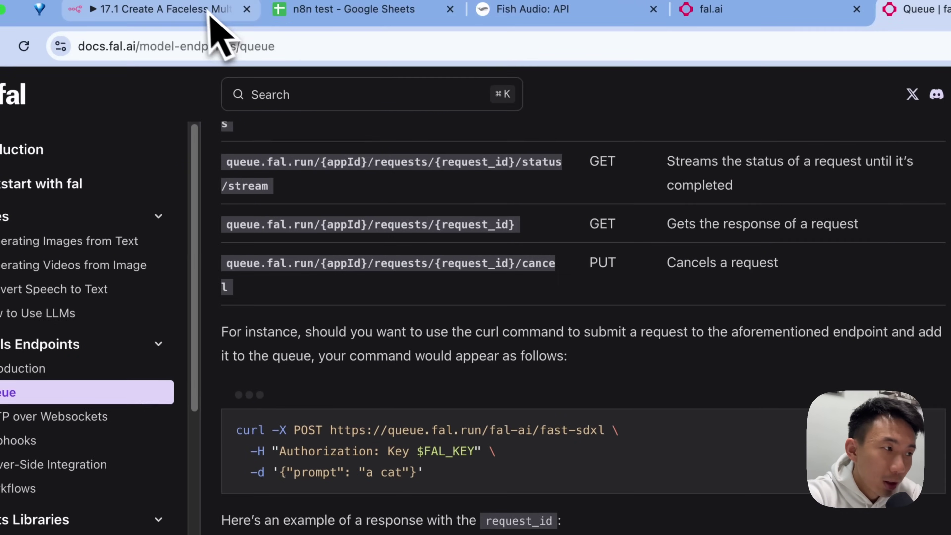
left_click(206, 29)
Try drafting the credential's value as an expression starting with "key", consulting the fal.ai API Keys page, and discard the unsaved changes.
left_click(329, 425)
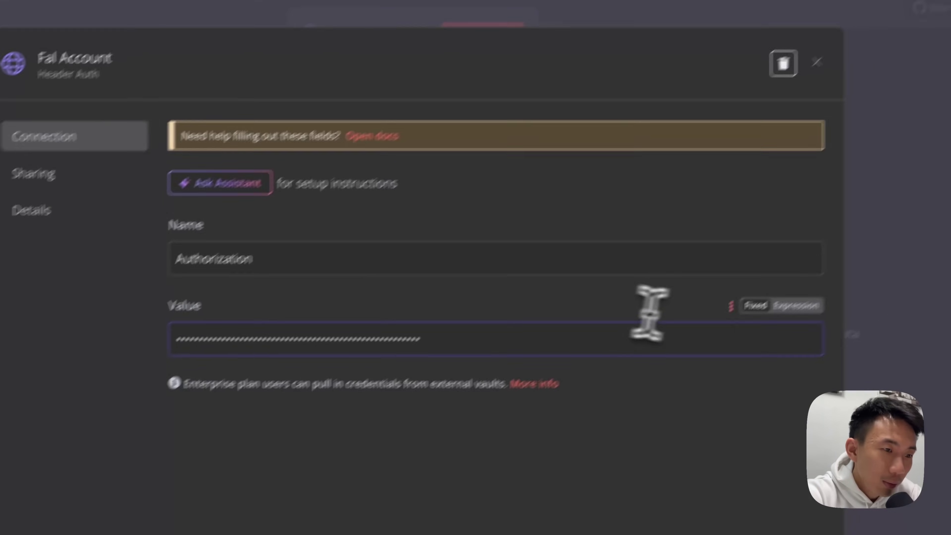
left_click(796, 306)
triple_click(536, 339)
type("k")
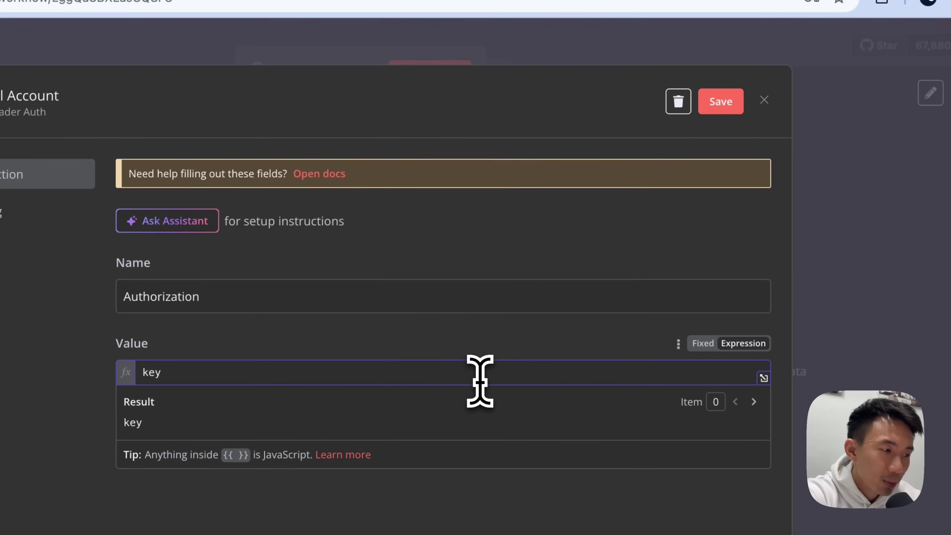
type("ey")
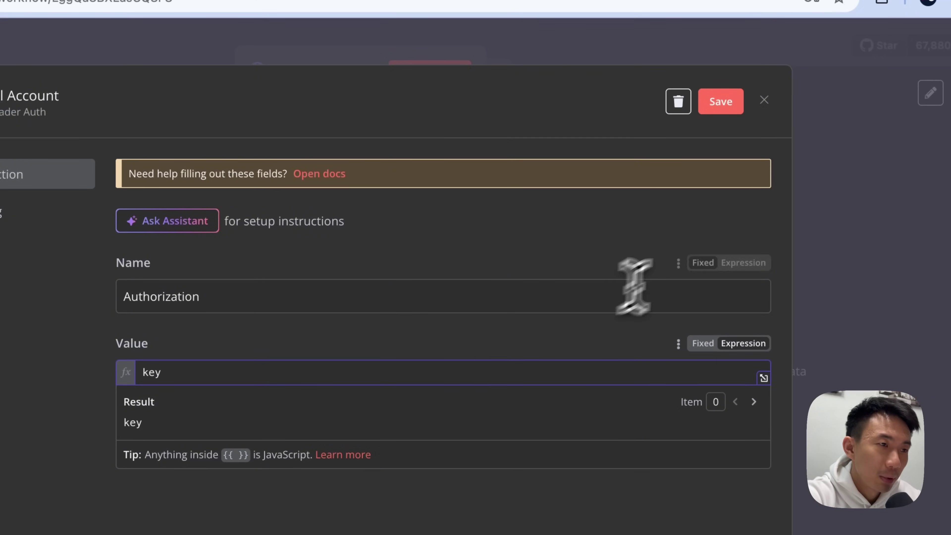
left_click(506, 26)
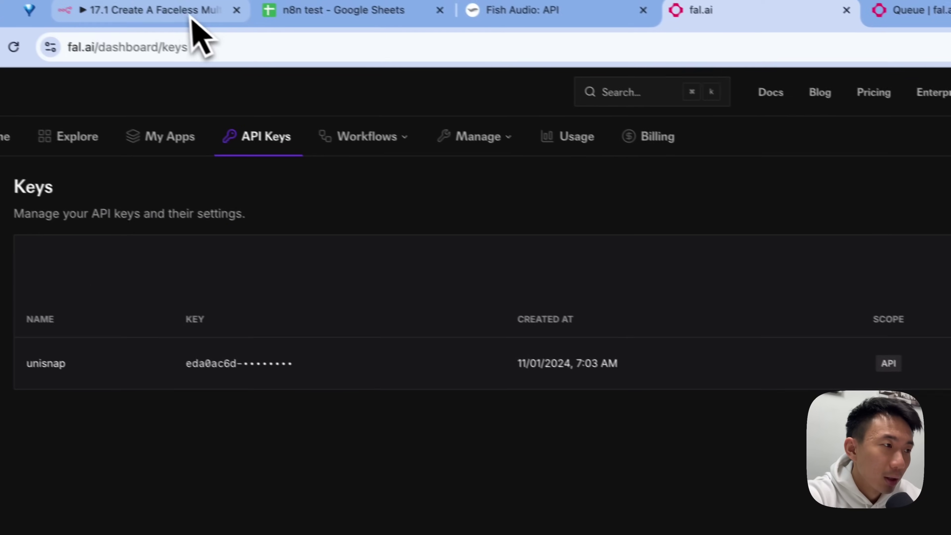
left_click(191, 17)
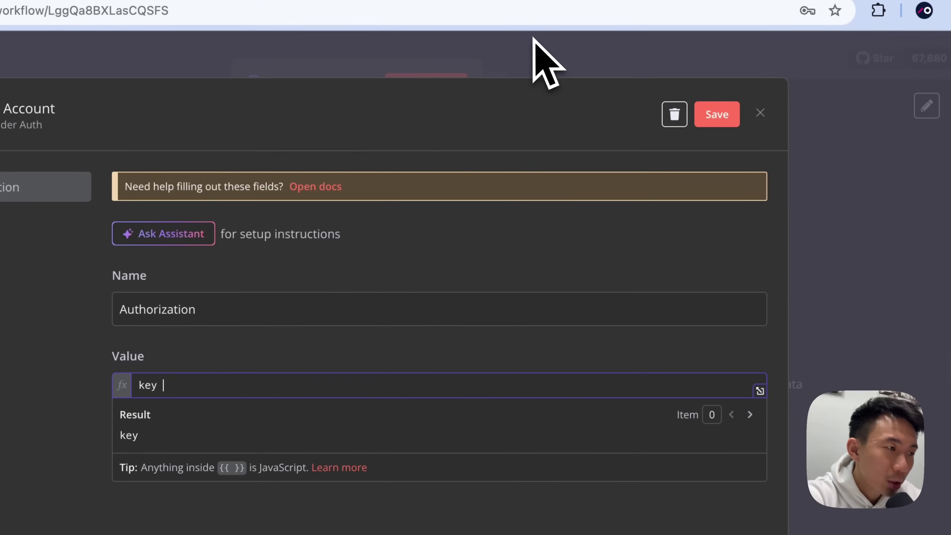
left_click(533, 38)
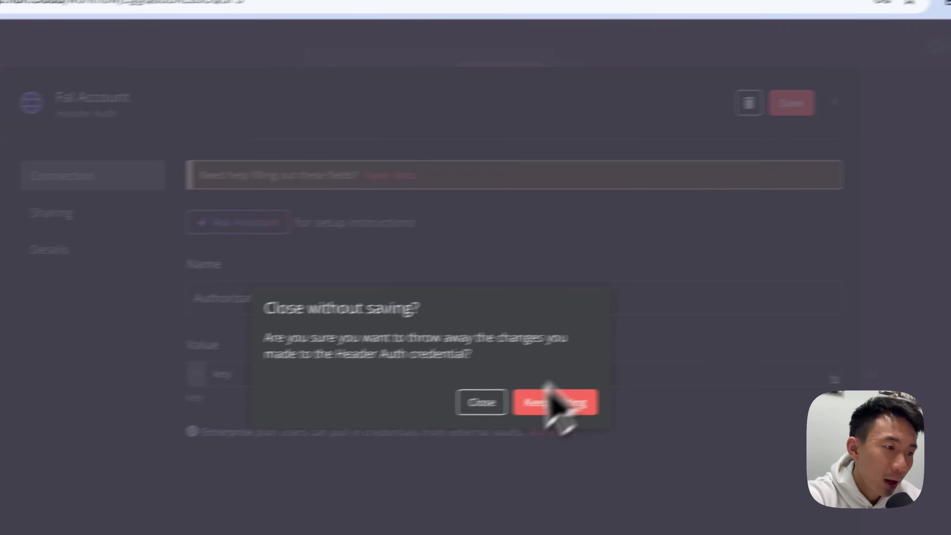
left_click(406, 414)
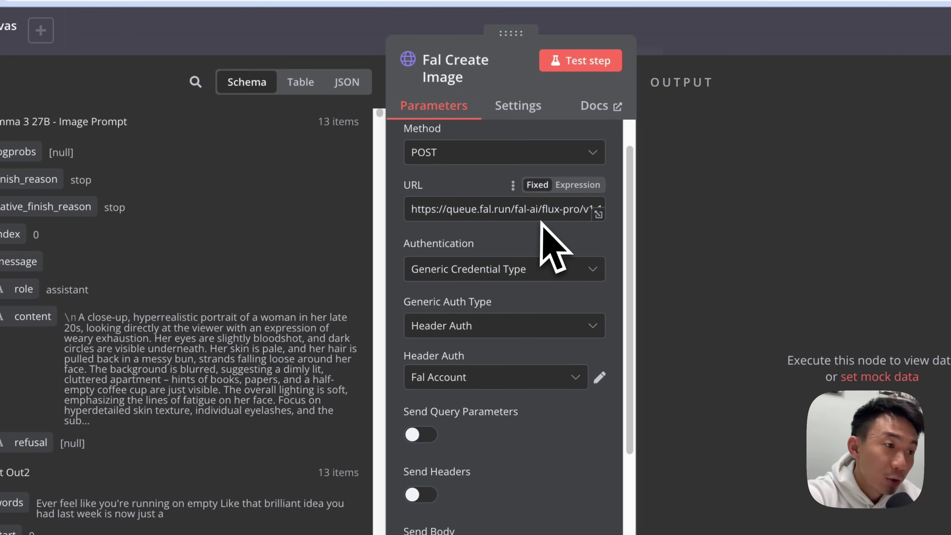
Examine the Fal Create Image node's full request URL and the JSON.stringify prompt expression in its JSON body.
left_click(599, 214)
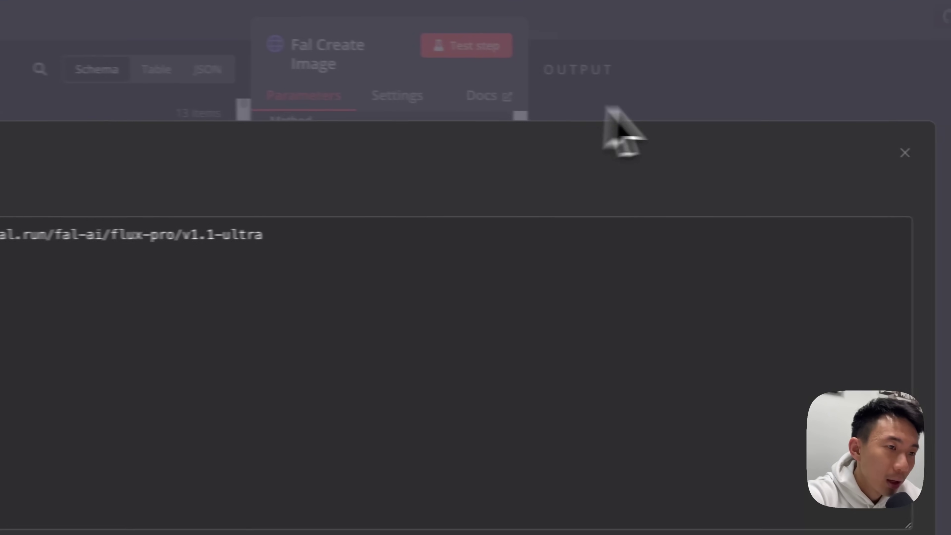
left_click(697, 125)
scroll(553, 369, "down", 5)
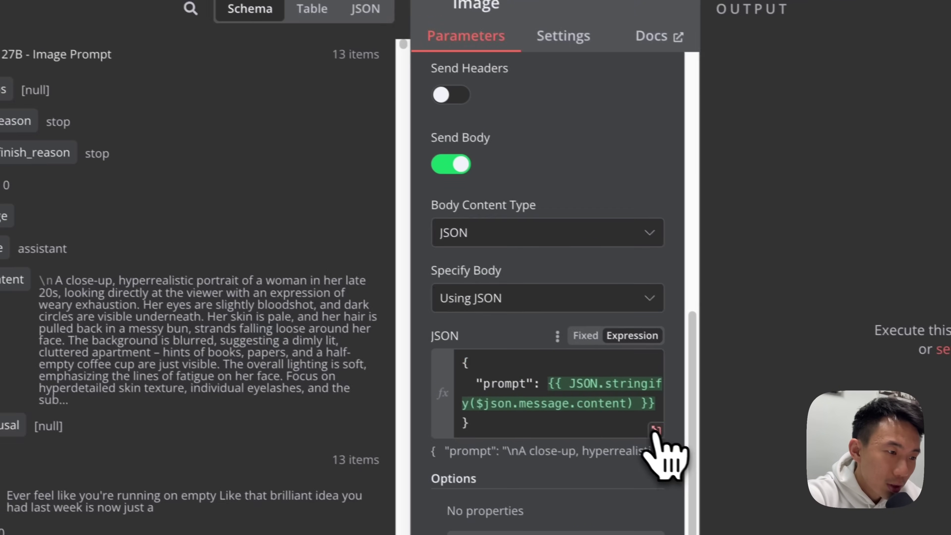
left_click(571, 402)
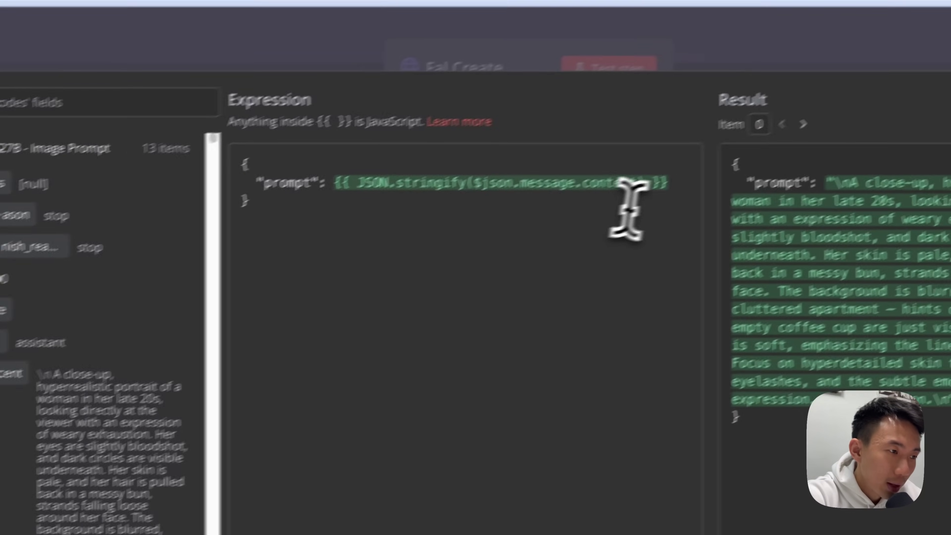
double_click(417, 203)
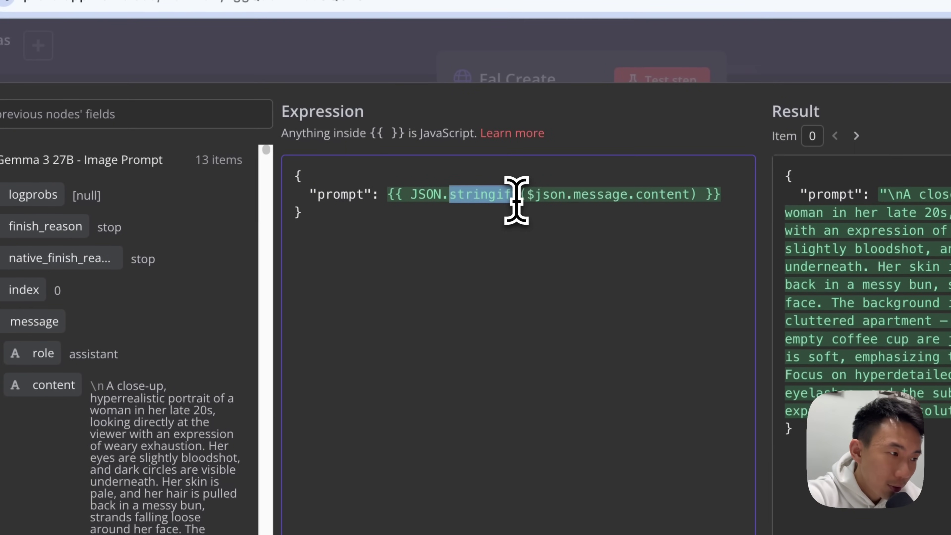
scroll(264, 453, "down", 3)
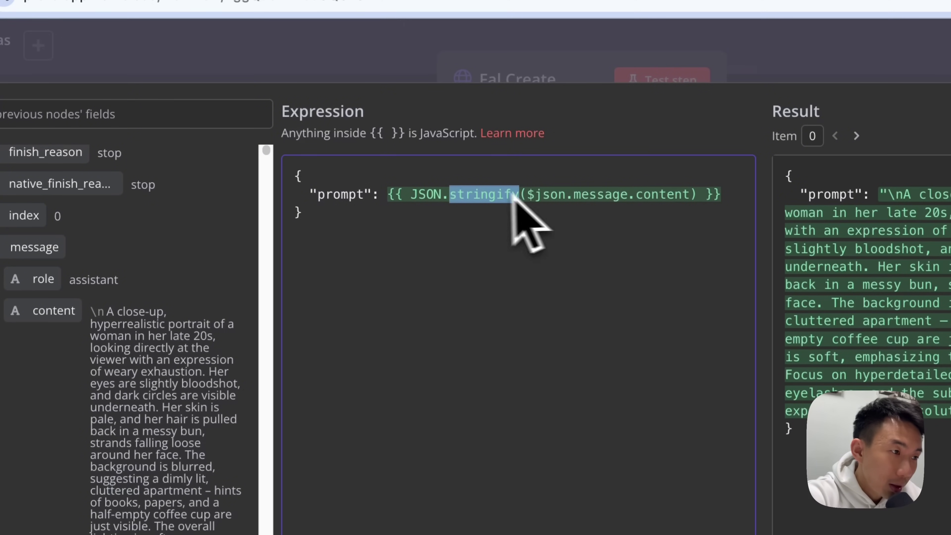
left_click(263, 67)
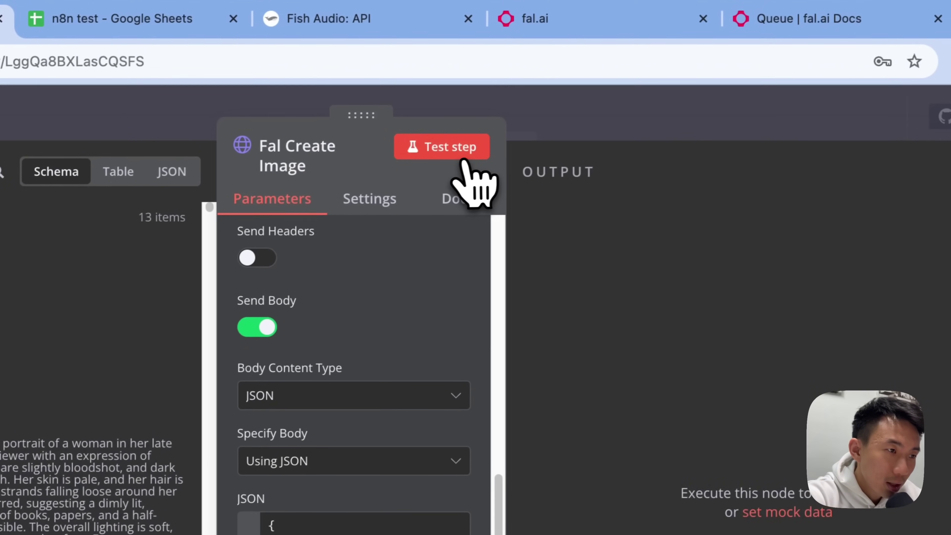
Test the Fal Create Image node, review all columns of its output table and return to the canvas.
left_click(674, 86)
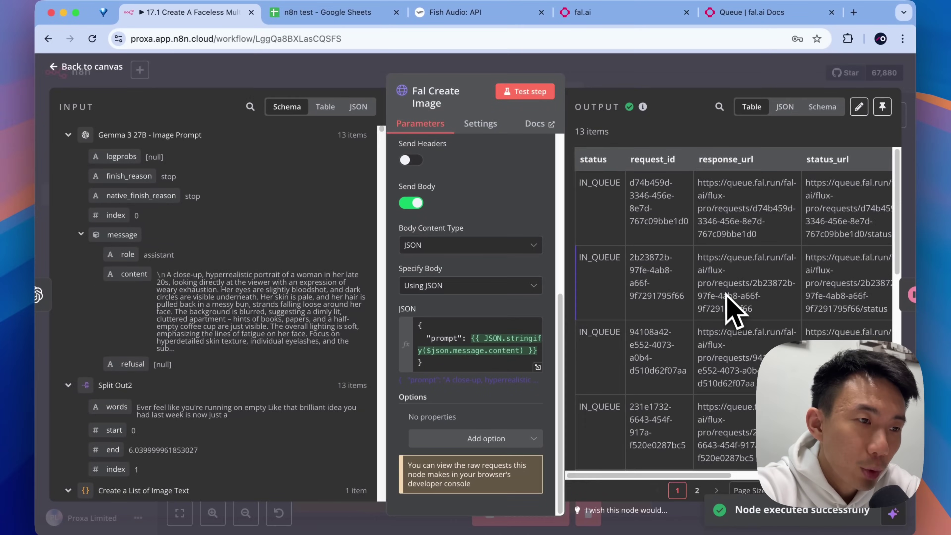
scroll(732, 309, "right", 8)
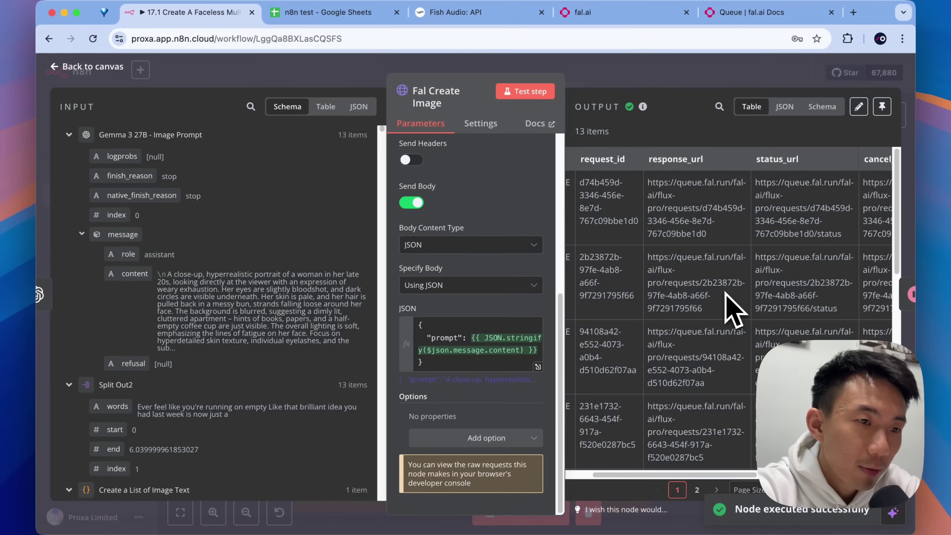
scroll(732, 309, "right", 3)
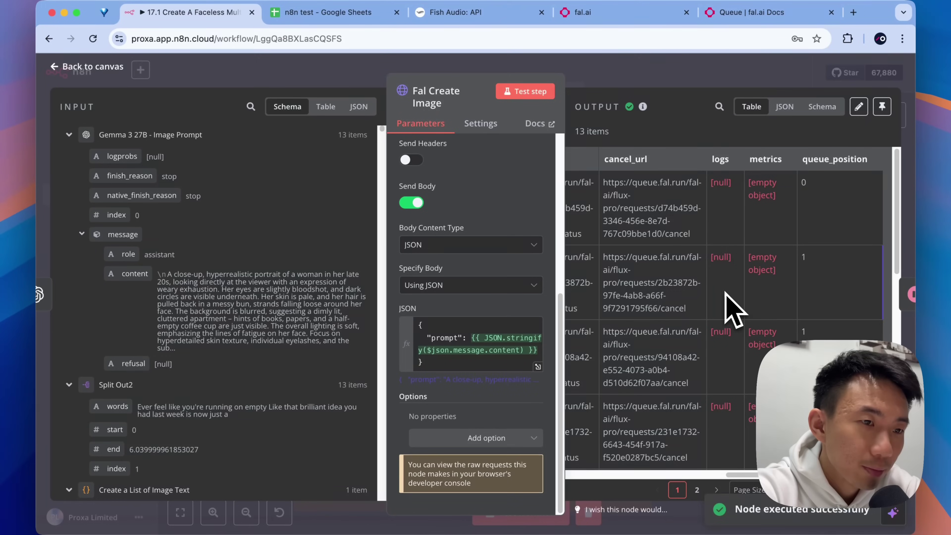
key("Escape")
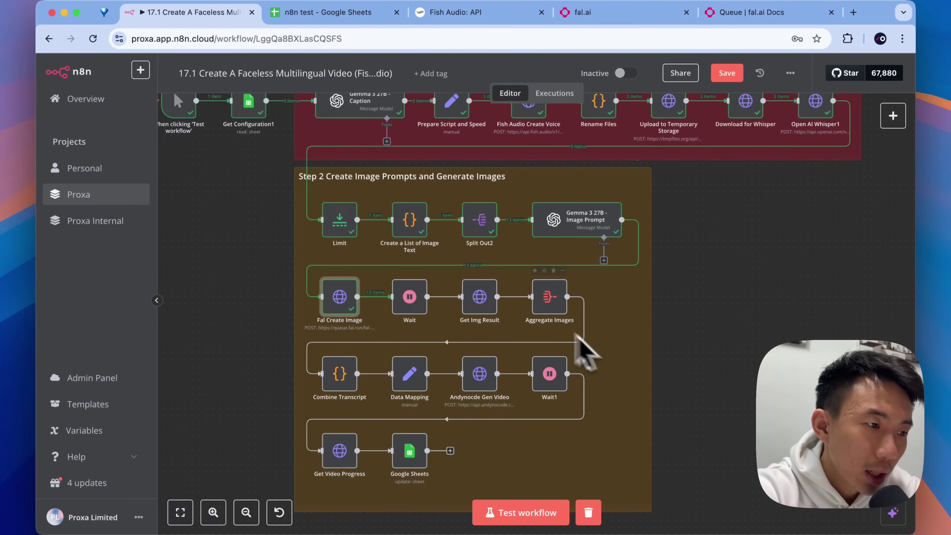
left_click(893, 114)
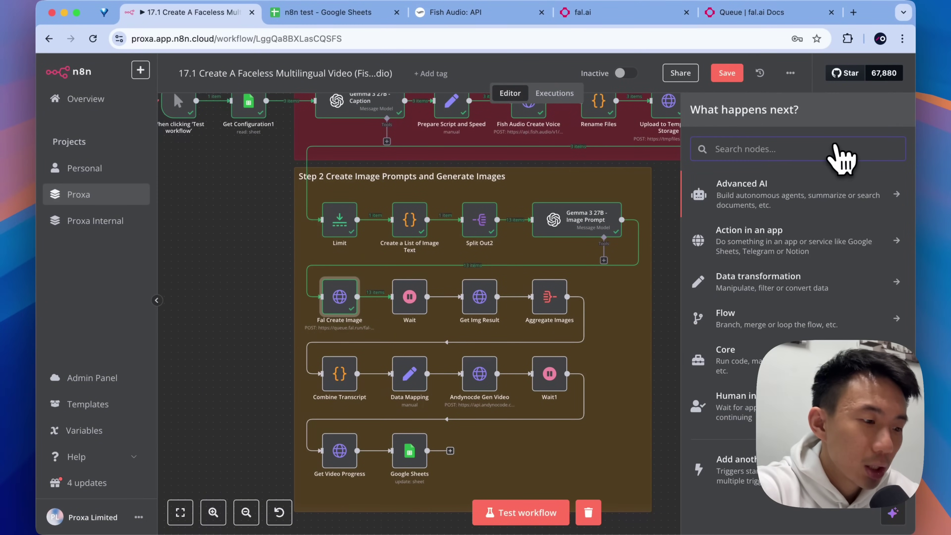
type("wai")
type("t'")
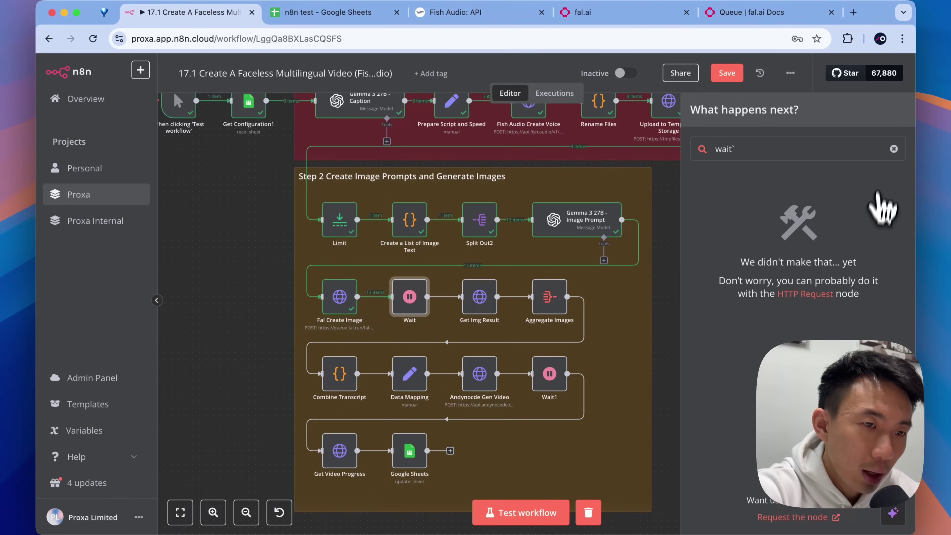
left_click(894, 149)
left_click(674, 231)
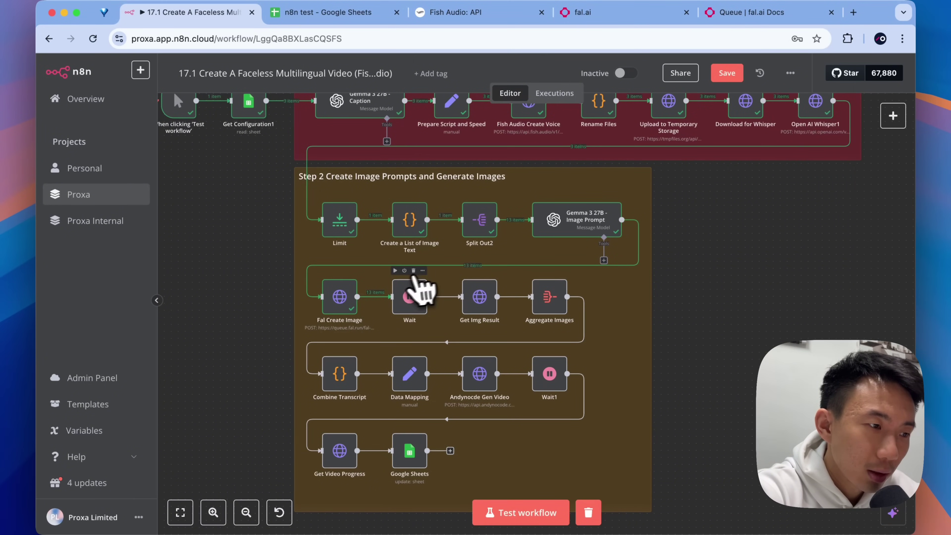
Set the Wait node's wait amount to 5 seconds, test the node and return to the canvas after reviewing its output.
double_click(409, 298)
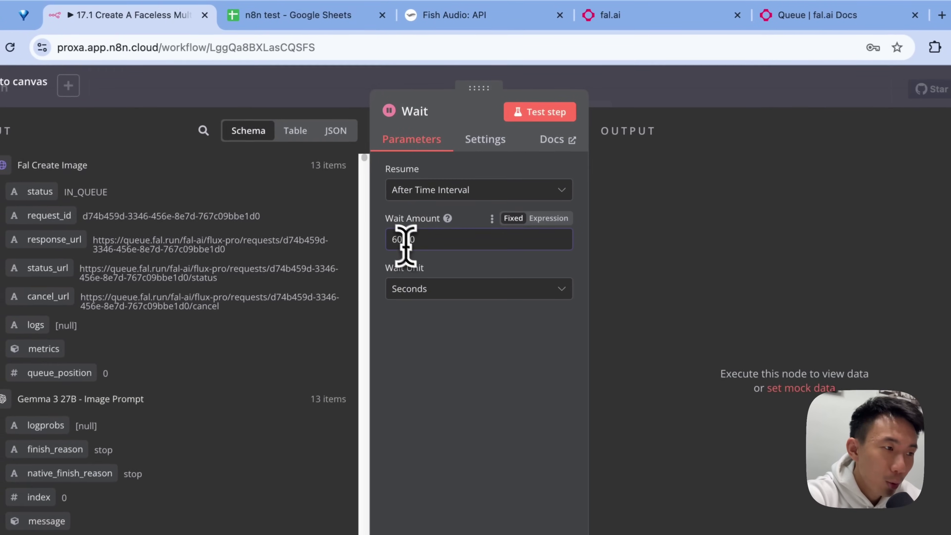
left_click(446, 199)
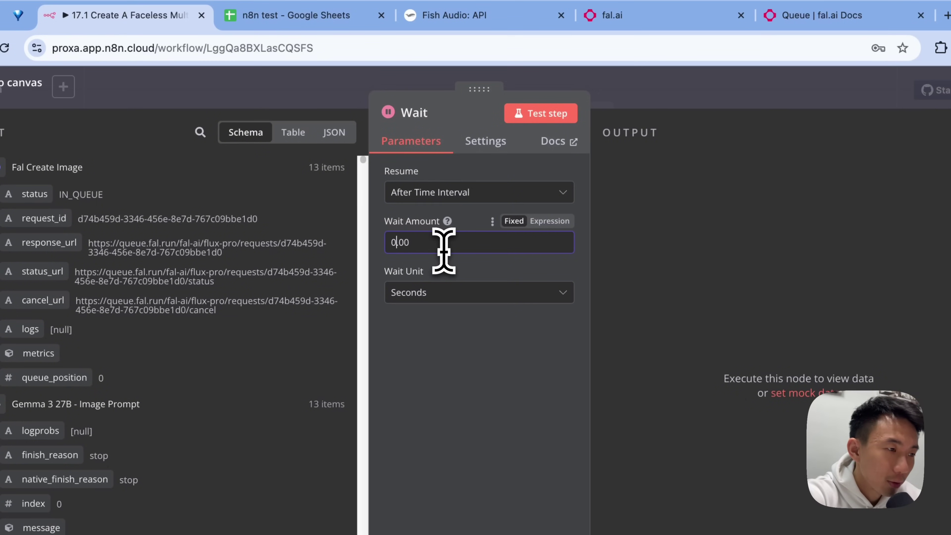
left_click(534, 119)
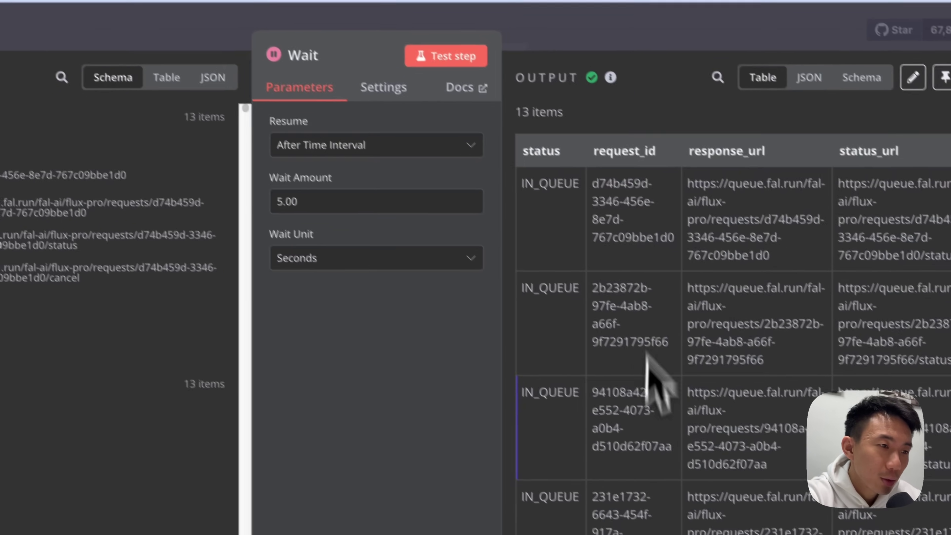
scroll(648, 349, "right", 6)
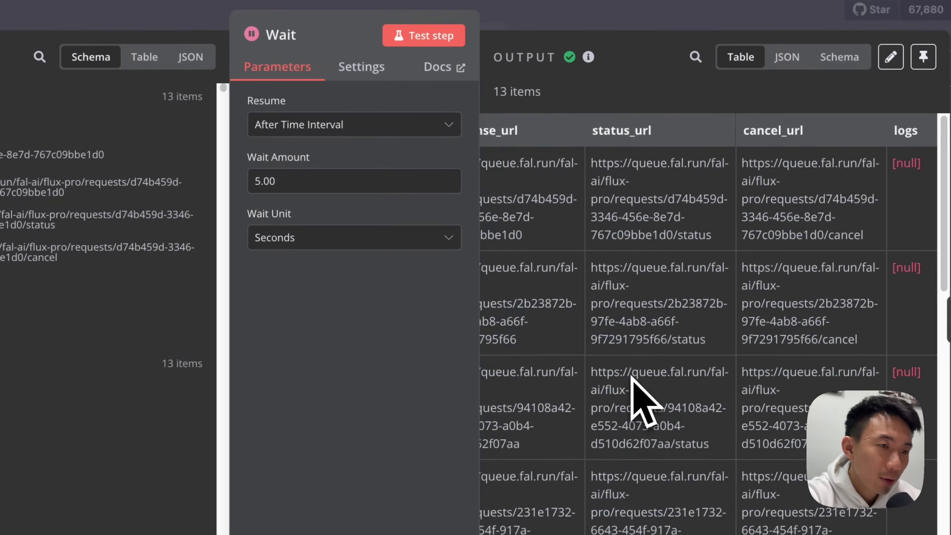
mouse_move(627, 92)
key("Escape")
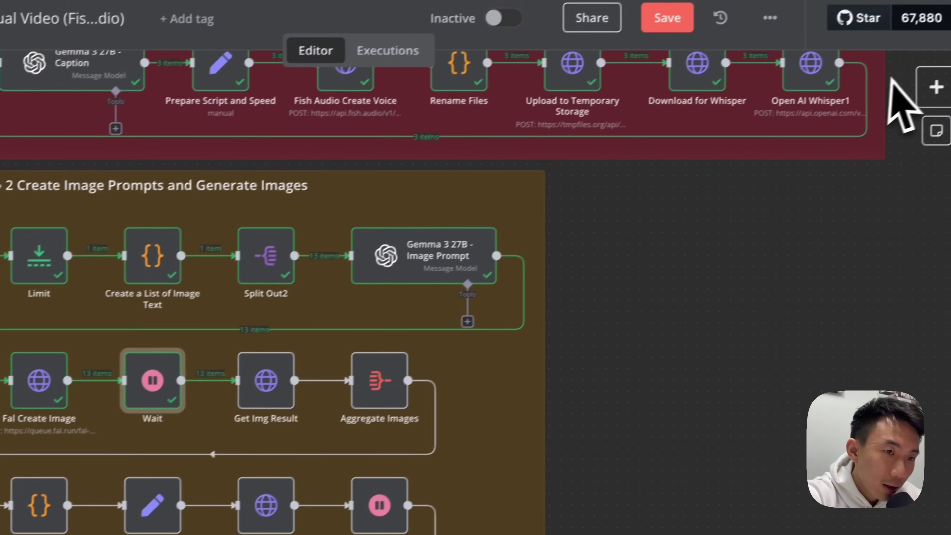
scroll(929, 98, "up", 5)
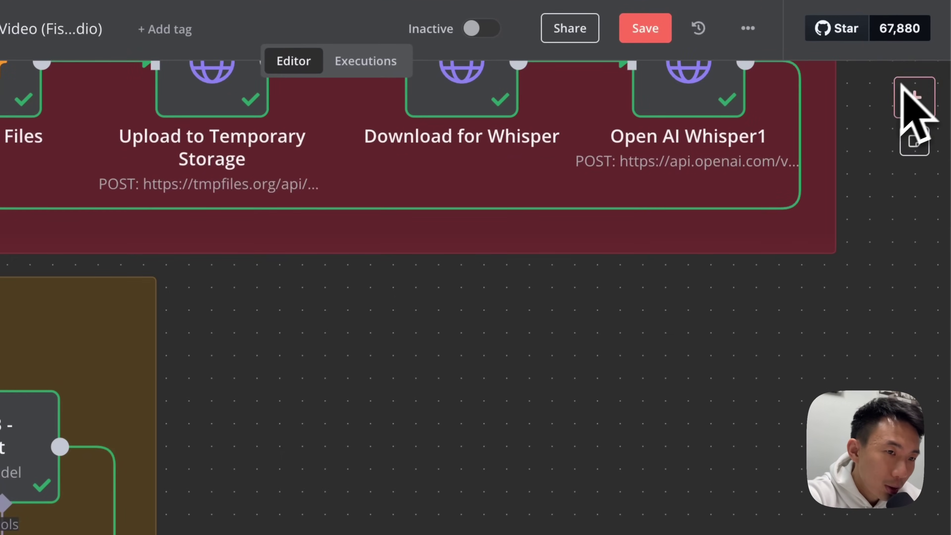
Search the node library for "htt" and return to the canvas without adding a node.
left_click(936, 90)
type("htt")
left_click(553, 382)
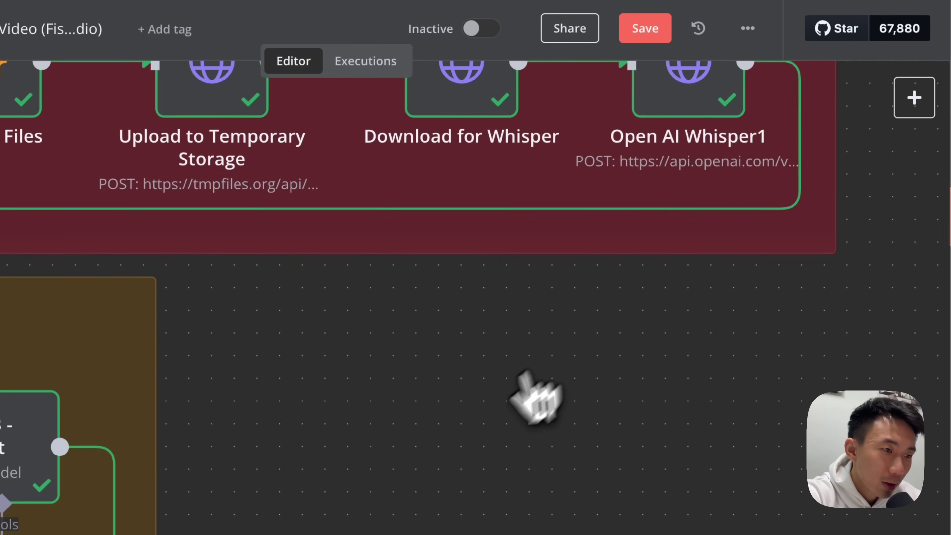
scroll(488, 435, "left", 5)
scroll(483, 437, "down", 5)
scroll(484, 436, "left", 5)
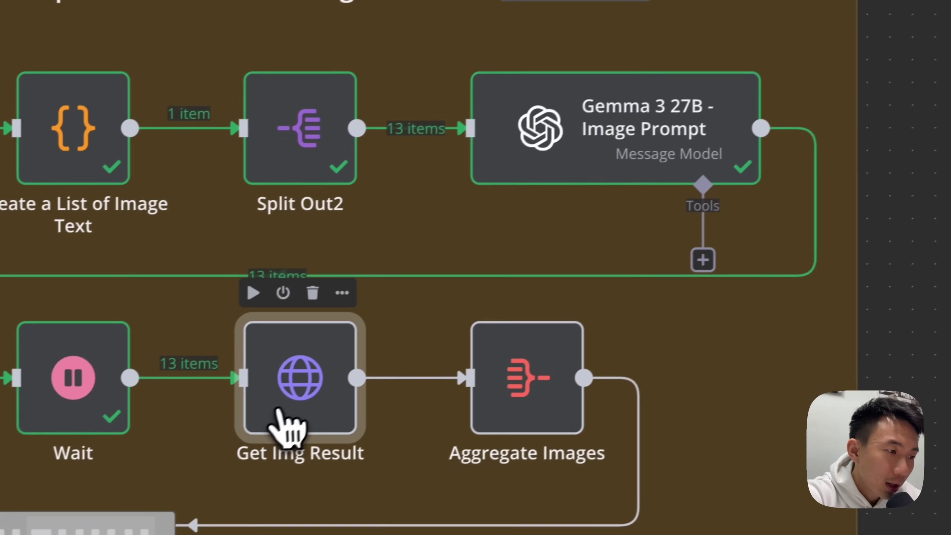
Open the Get Img Result node and examine its full request URL expression with the request_id field from the Wait node.
double_click(11, 494)
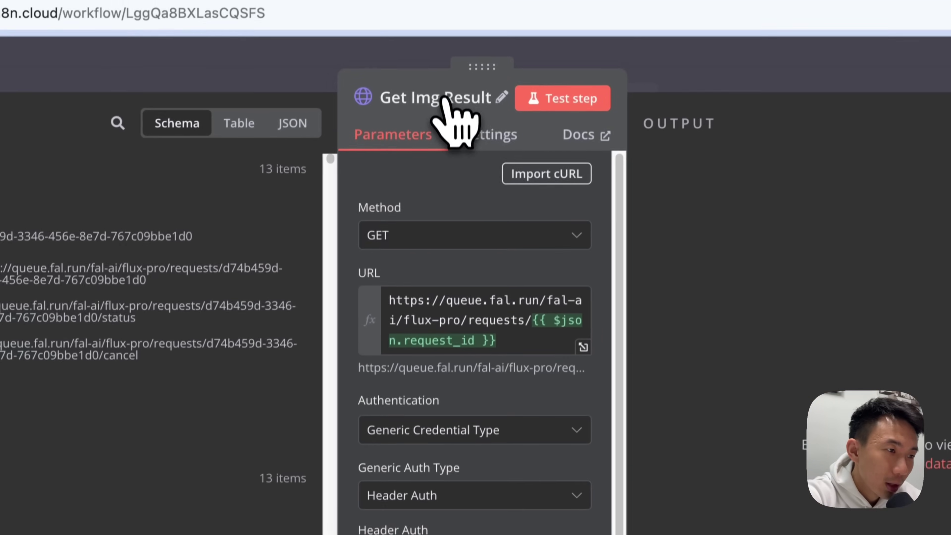
left_click(438, 64)
left_click(564, 140)
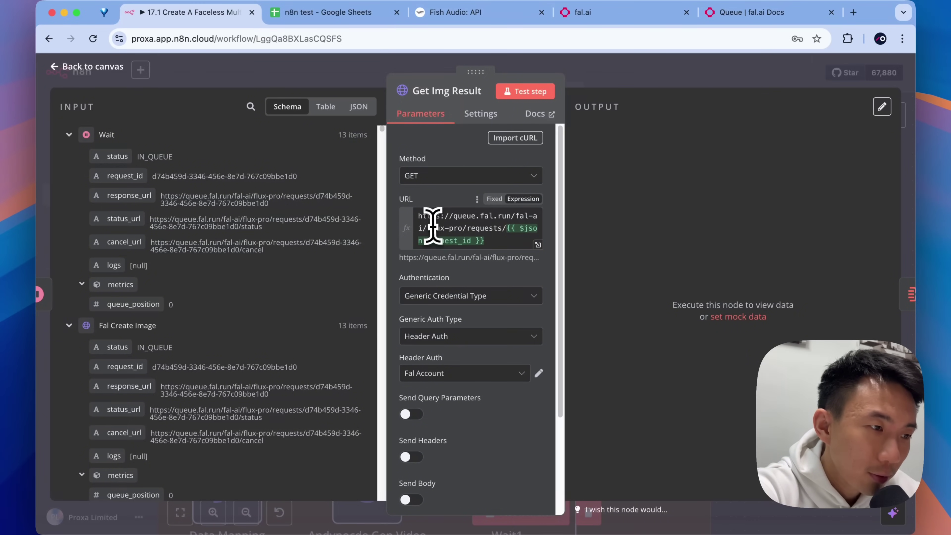
left_click(495, 234)
left_click(538, 244)
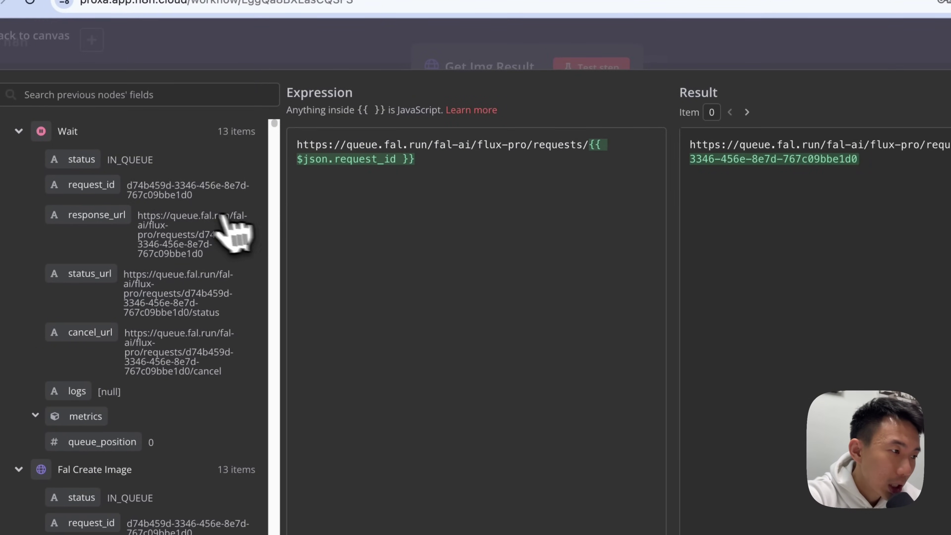
left_click_drag(101, 183, 563, 195)
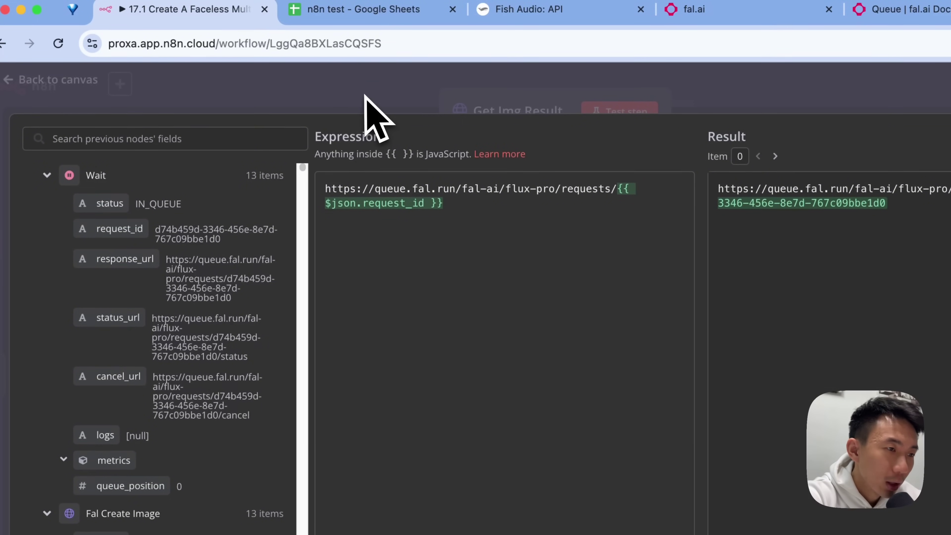
left_click(365, 95)
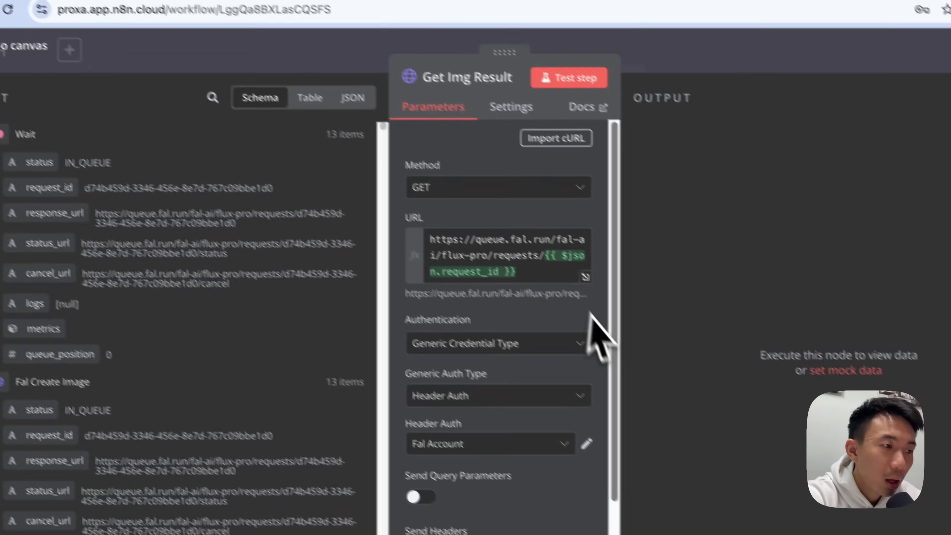
Test the Get Img Result node after reviewing its remaining parameters, return to the canvas and save the workflow.
scroll(622, 337, "down", 2)
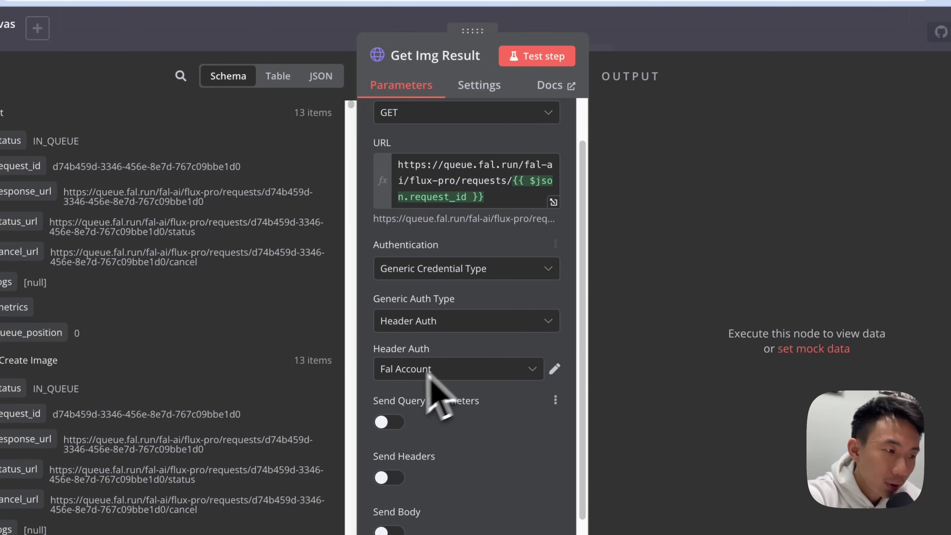
scroll(530, 431, "down", 3)
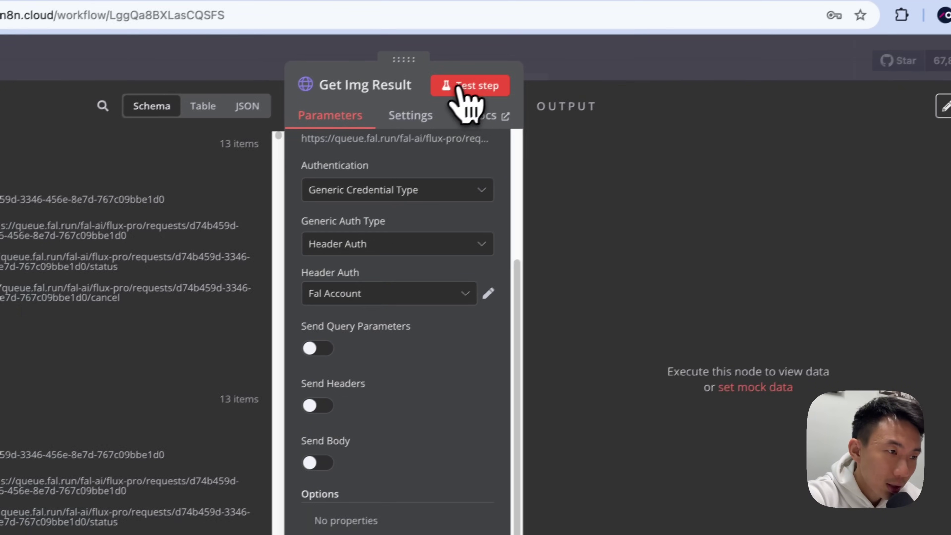
left_click(537, 56)
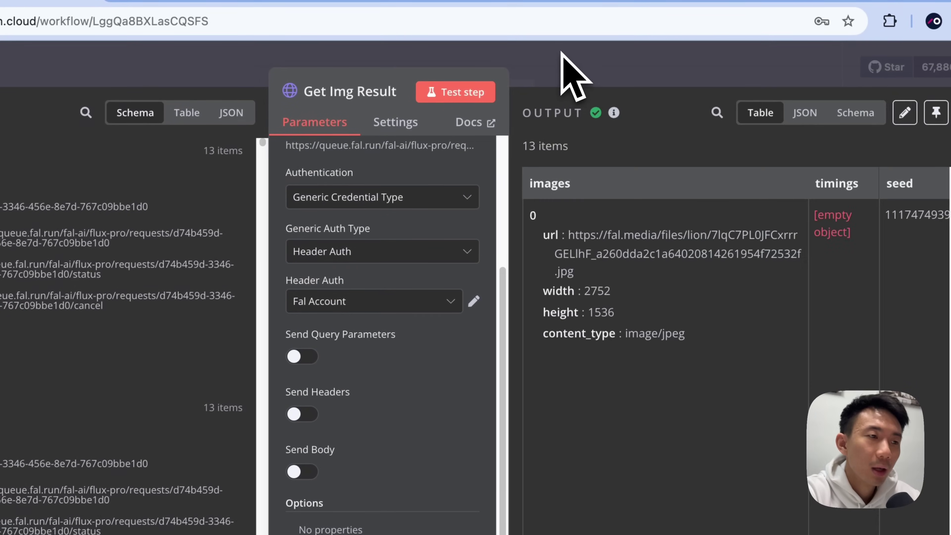
left_click(646, 44)
scroll(541, 397, "down", 5)
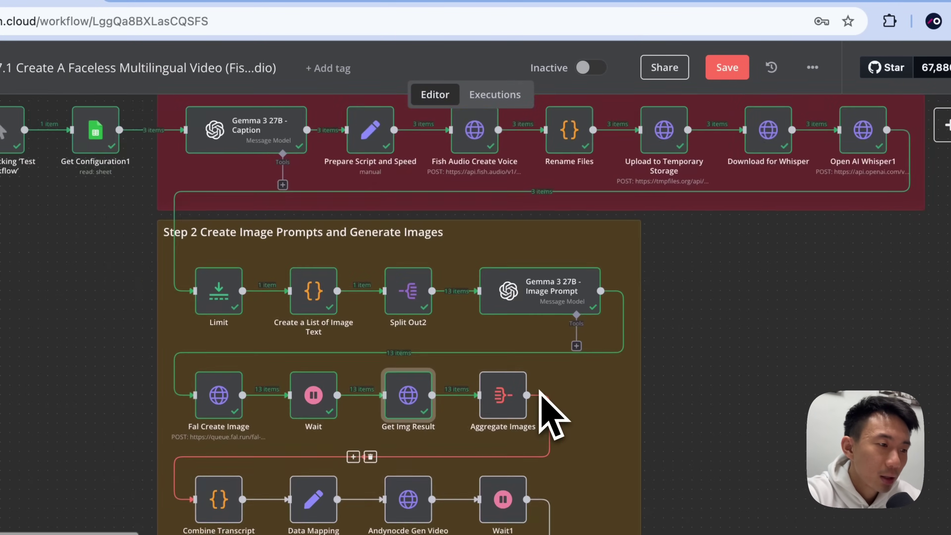
left_click(738, 67)
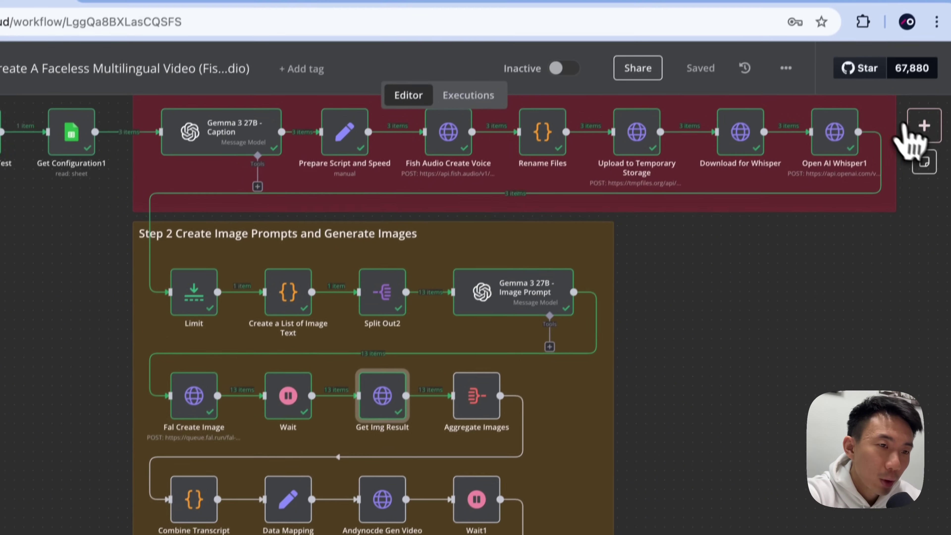
Search the node library for "aggr" and map images[0].url as the input field in the existing Aggregate Images node.
left_click(921, 87)
type("aggr")
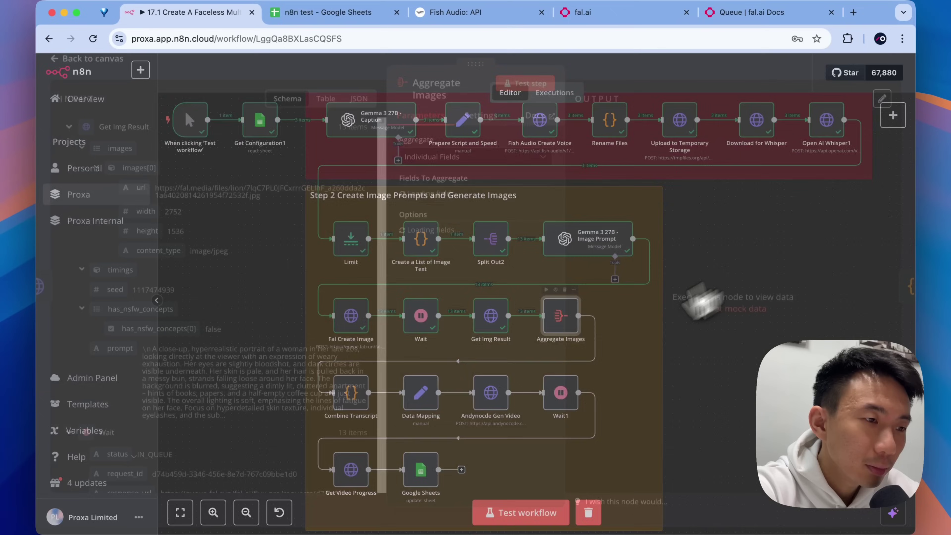
double_click(561, 316)
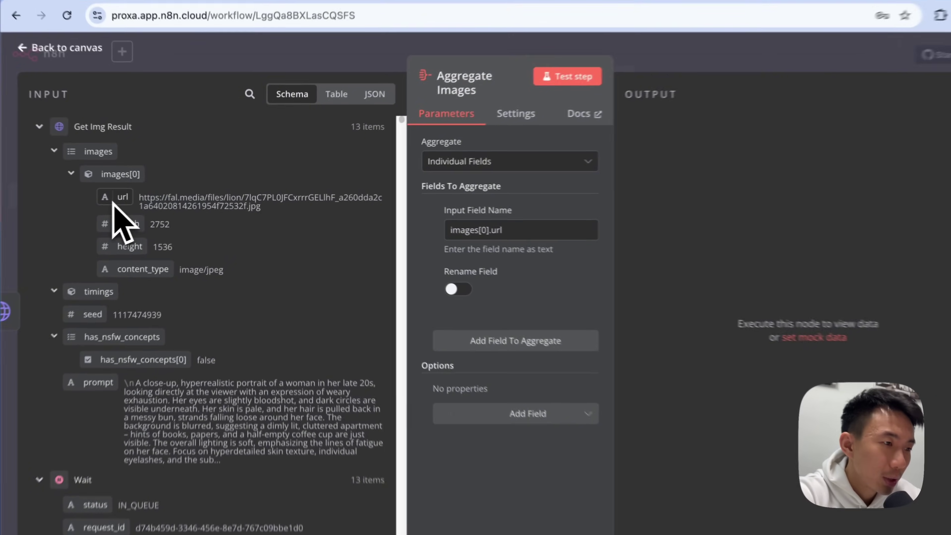
left_click_drag(134, 199, 513, 227)
left_click_drag(496, 267, 496, 267)
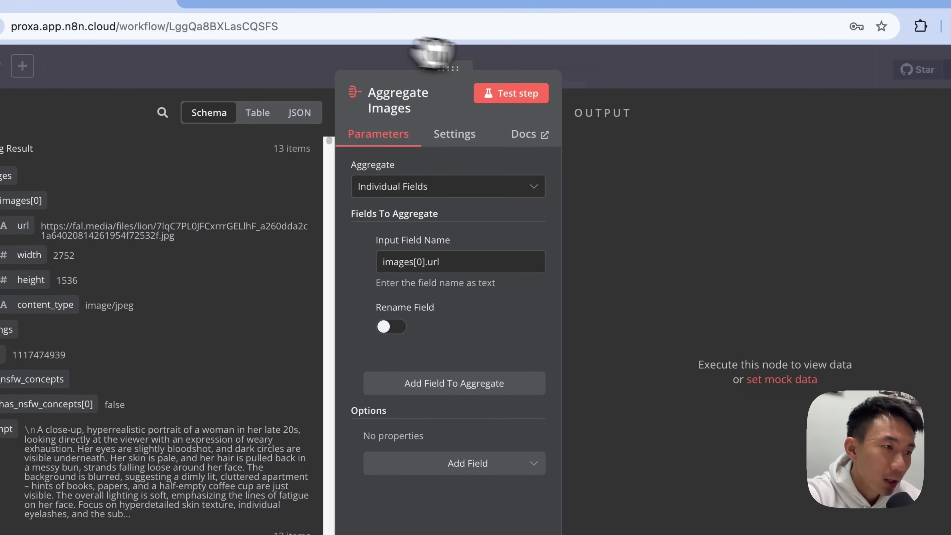
Test the Aggregate Images node and return to the canvas after reviewing the aggregated URLs.
left_click(518, 97)
scroll(729, 371, "down", 8)
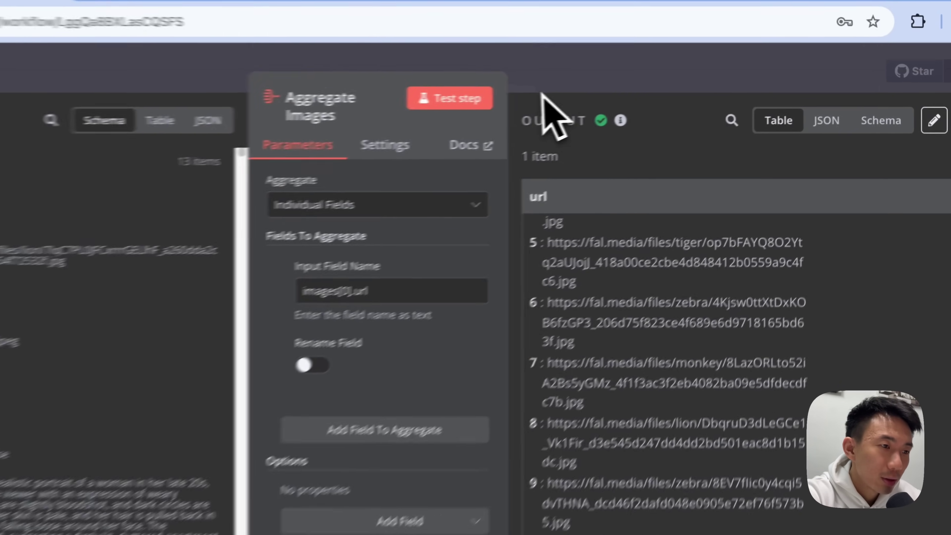
left_click(590, 85)
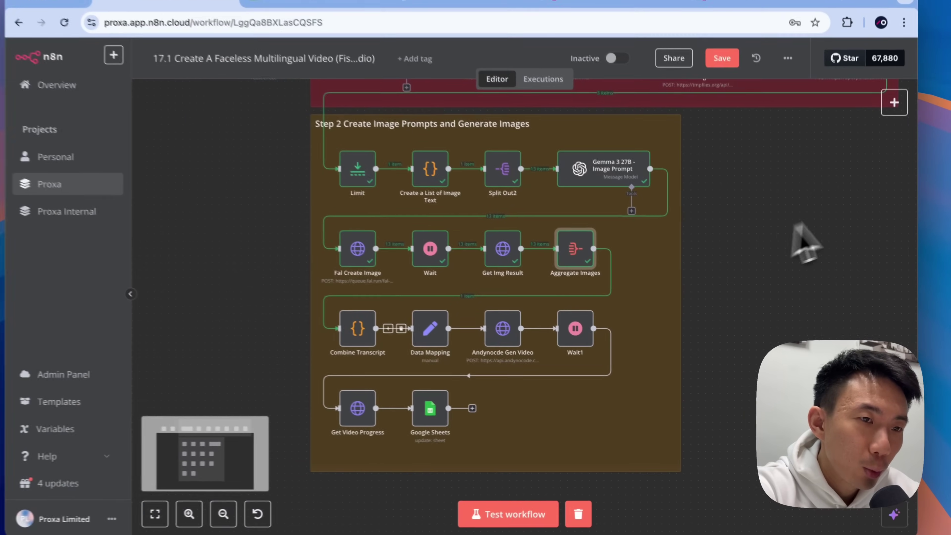
Search the node library for "ode", open the existing Combine Transcript node and select its entire JavaScript.
left_click(891, 124)
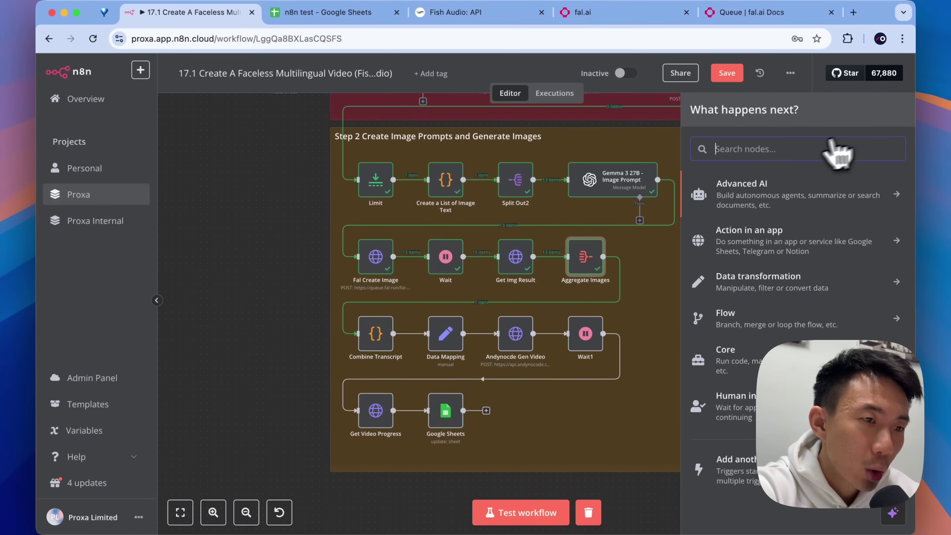
type("ode")
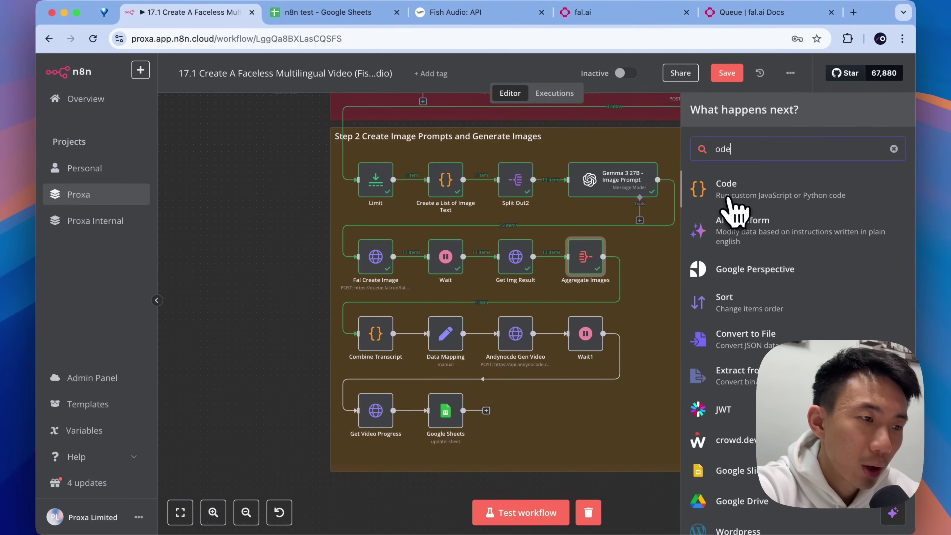
left_click(344, 263)
double_click(372, 330)
left_click(478, 314)
key("ctrl+a")
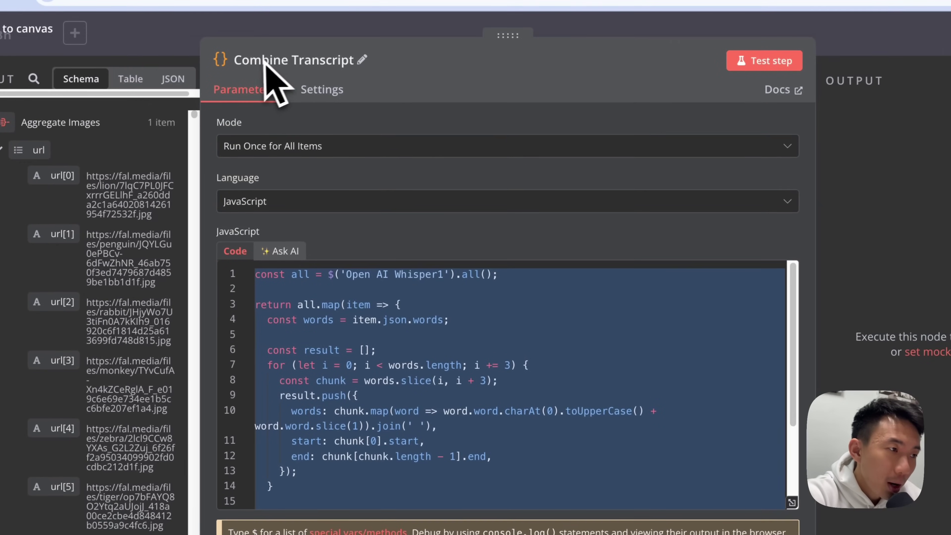
Examine the script in the enlarged editor and its copy on the Andynocode Premium page, then return to the Combine Transcript node.
left_click(534, 317)
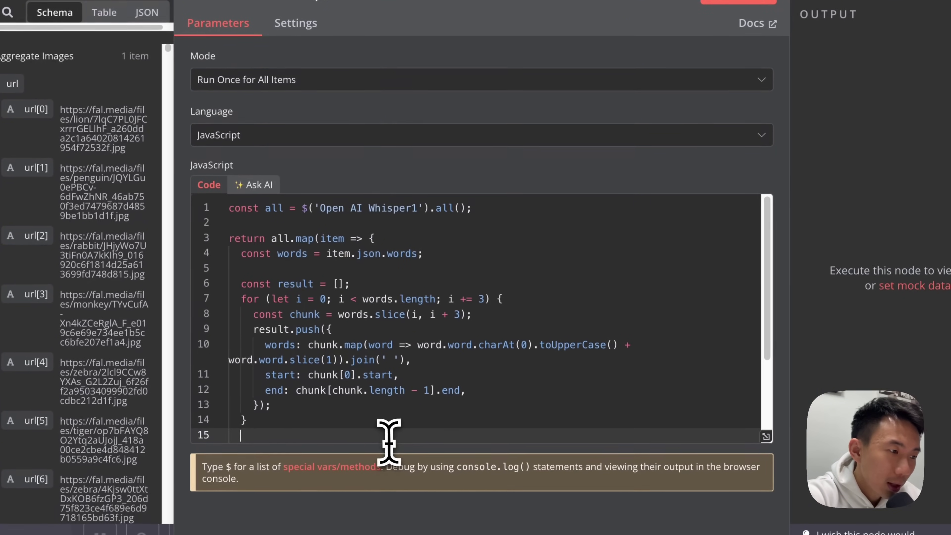
left_click(414, 503)
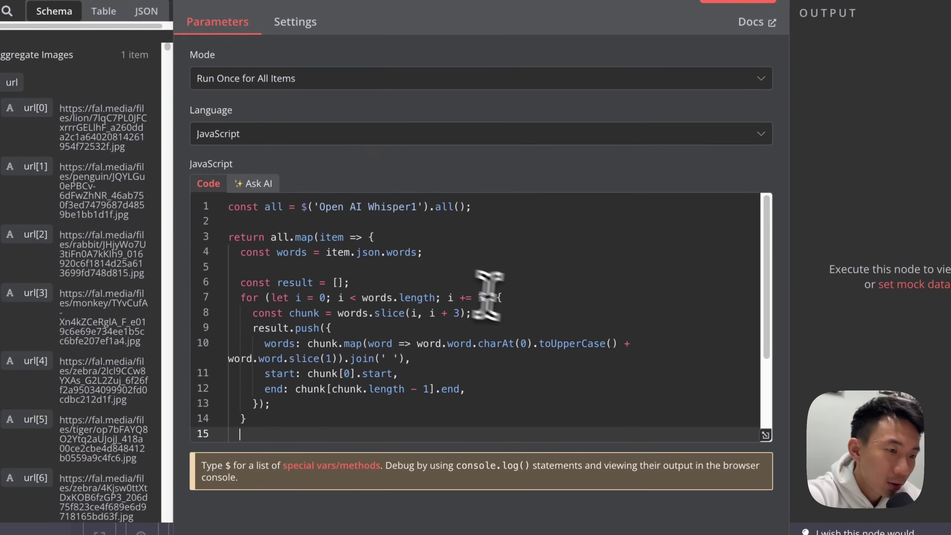
scroll(475, 290, "down", 2)
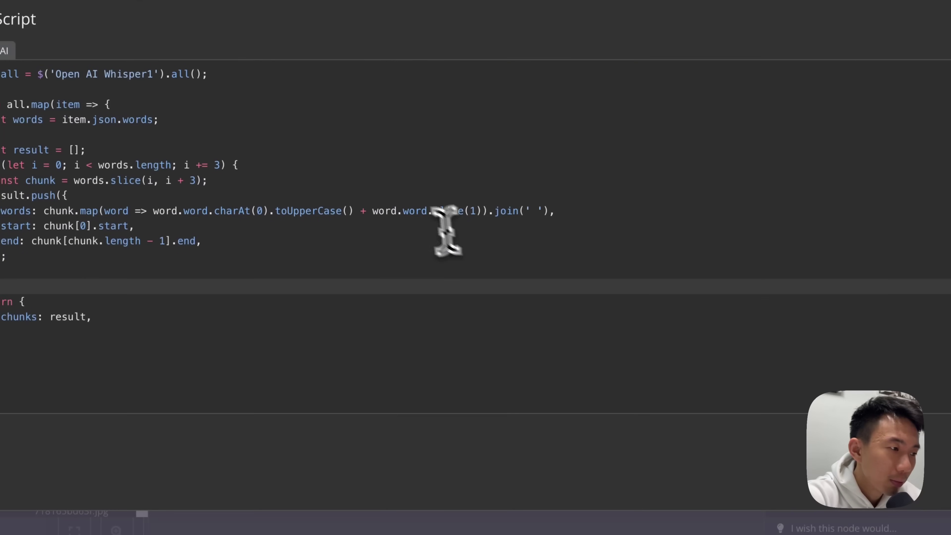
left_click(389, 330)
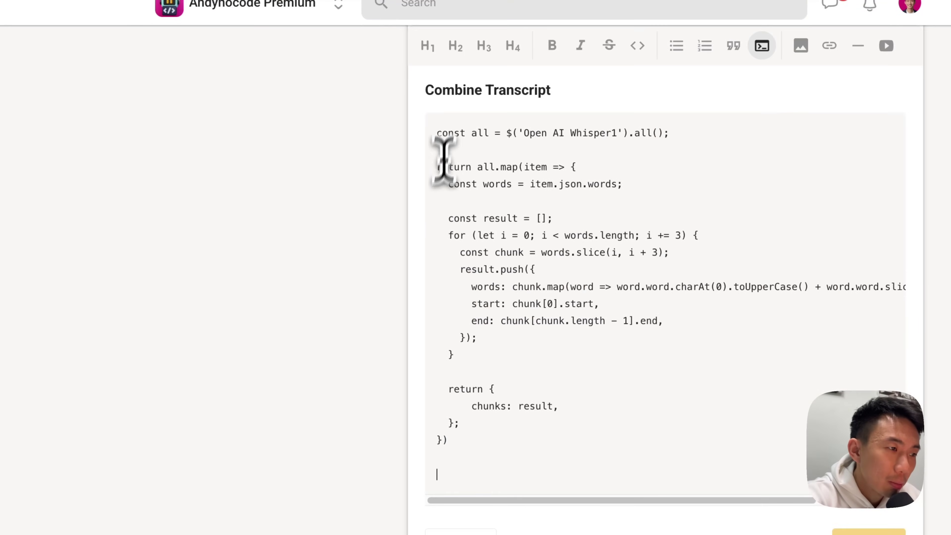
scroll(443, 153, "up", 1)
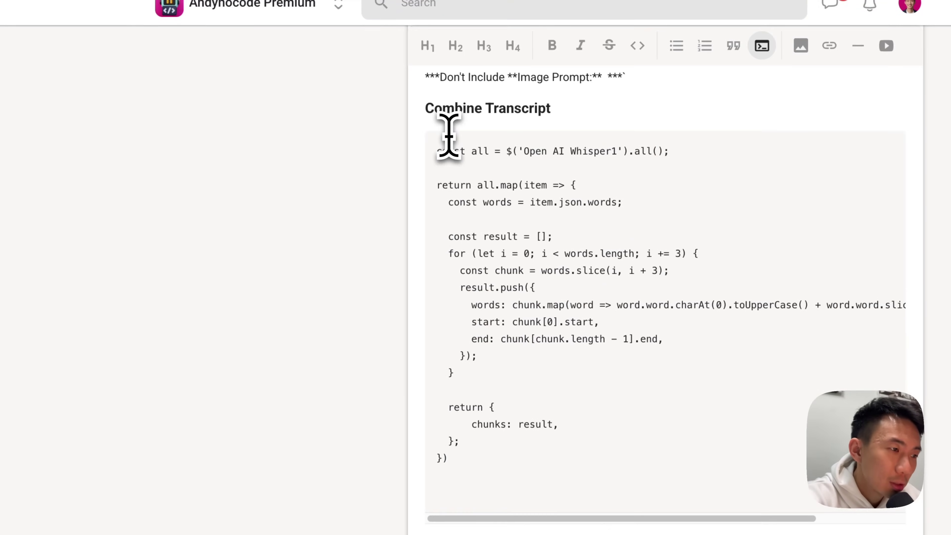
left_click_drag(437, 152, 543, 421)
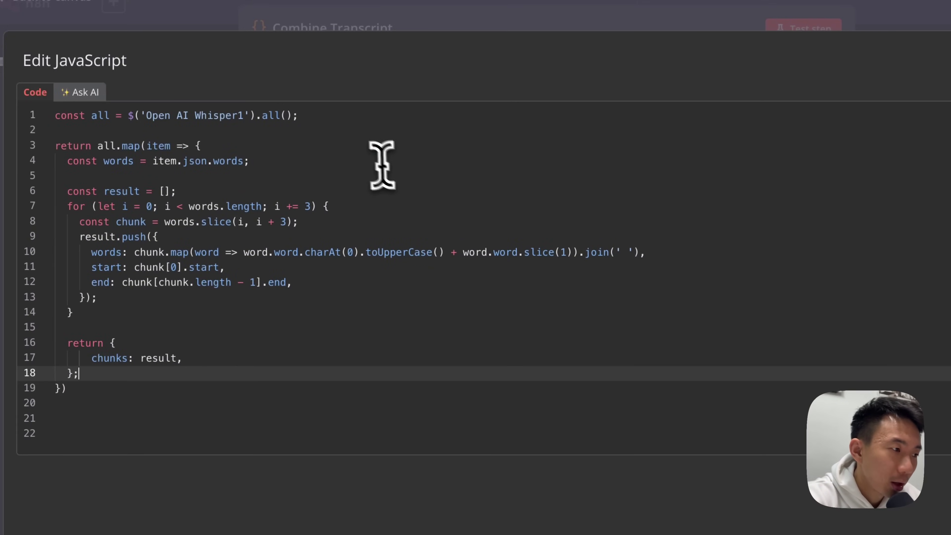
left_click(420, 16)
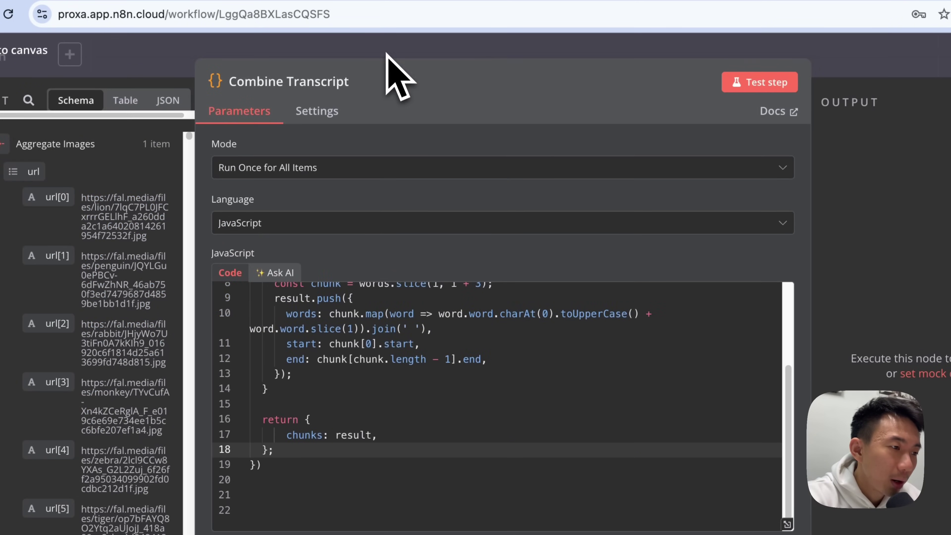
Examine the script's 'Open AI Whisper1' reference and the Combine Transcript node's input schema, and return to the canvas.
scroll(510, 308, "up", 5)
left_click_drag(346, 300, 449, 306)
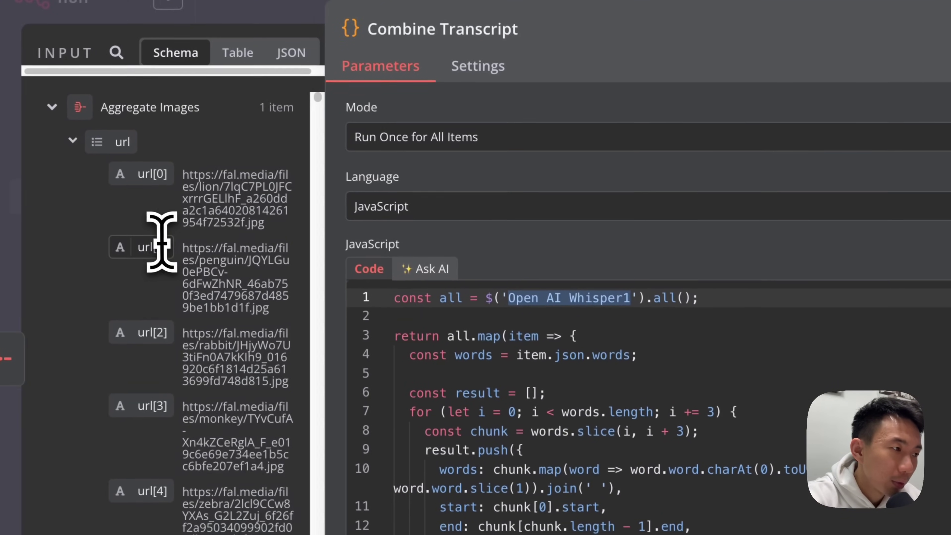
scroll(120, 210, "down", 15)
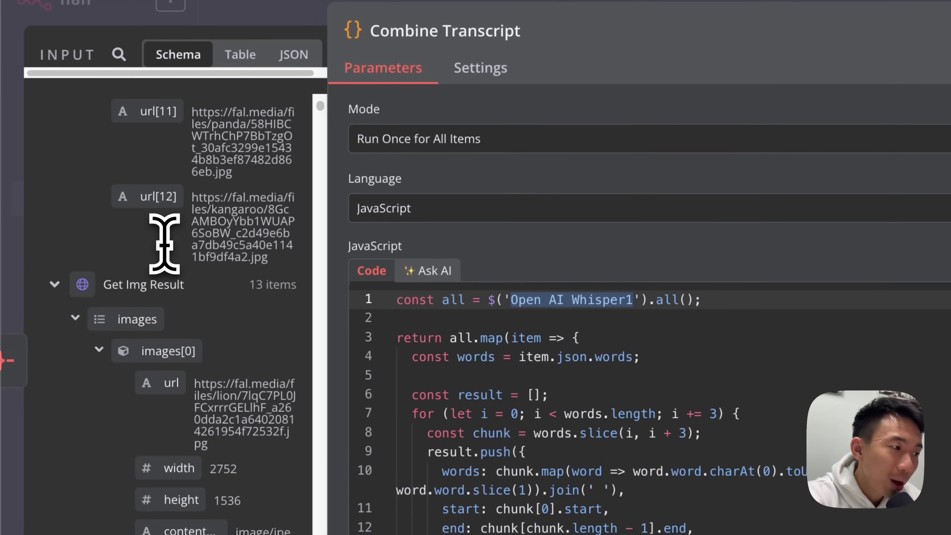
scroll(161, 247, "down", 5)
scroll(158, 240, "up", 20)
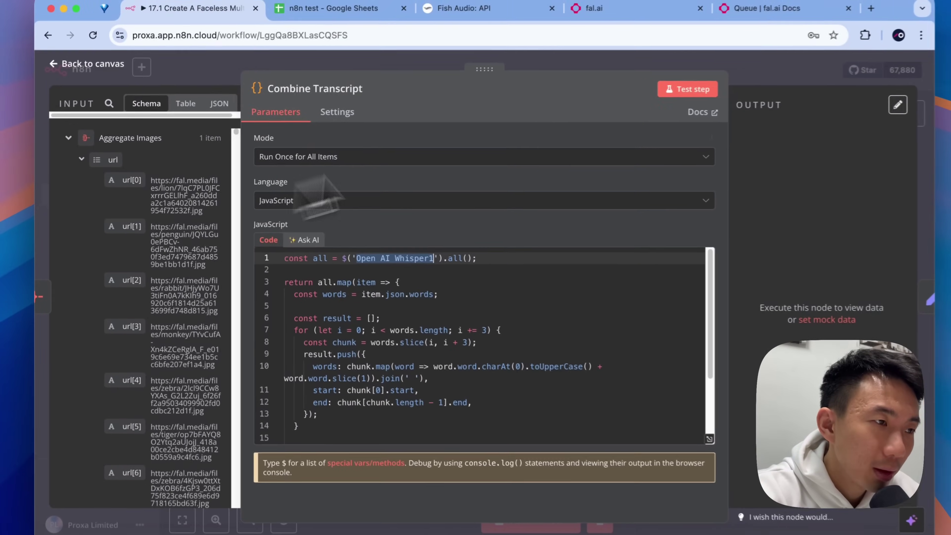
left_click(549, 66)
scroll(760, 255, "up", 3)
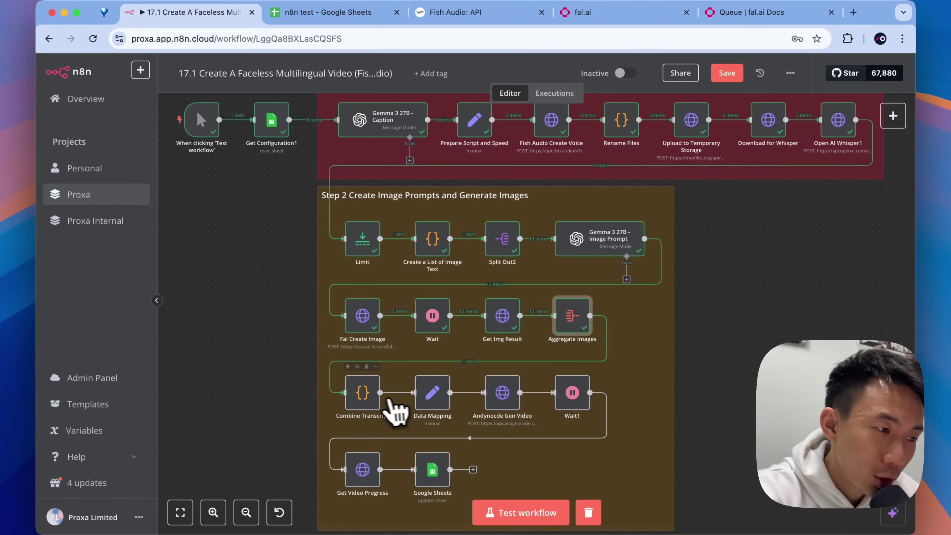
Test the Combine Transcript node and review its chunks output against the words.slice(i, i + 3) line in the script.
double_click(371, 397)
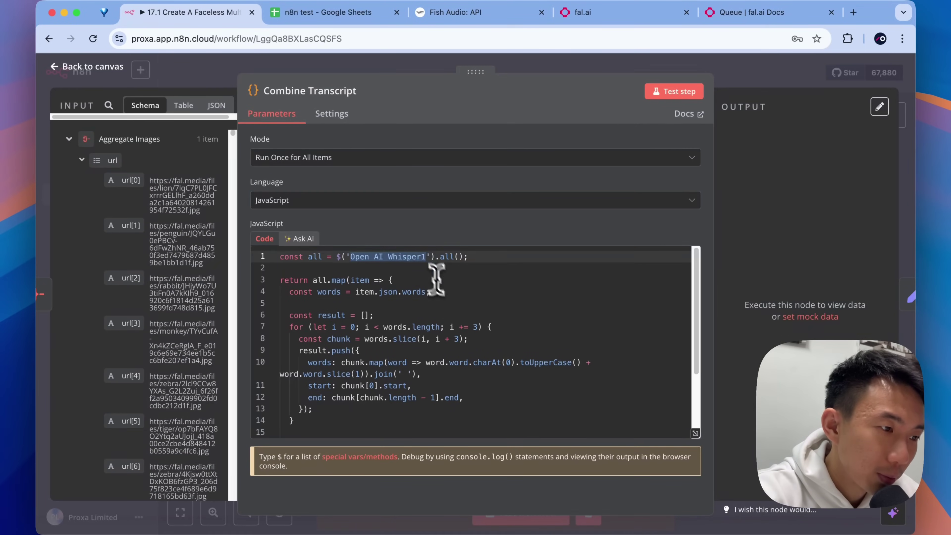
scroll(435, 281, "down", 3)
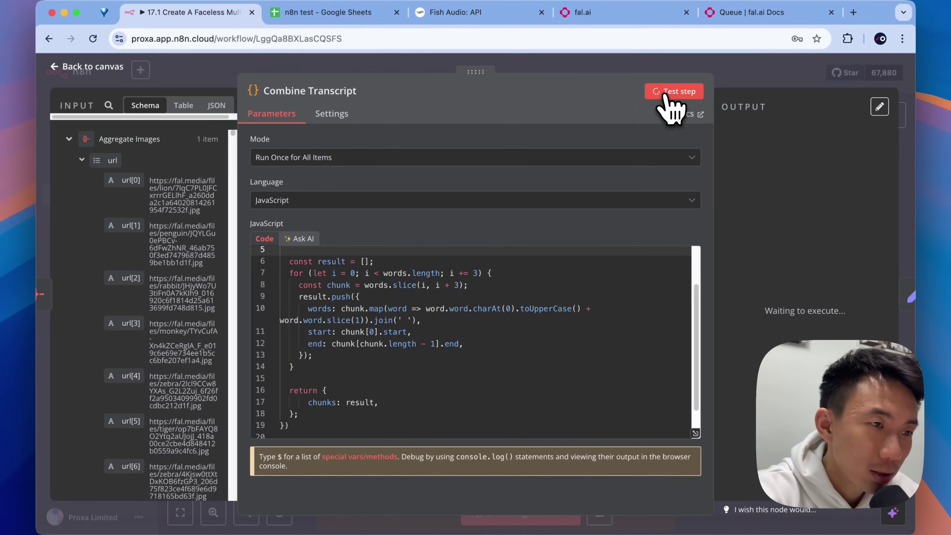
scroll(826, 249, "down", 1)
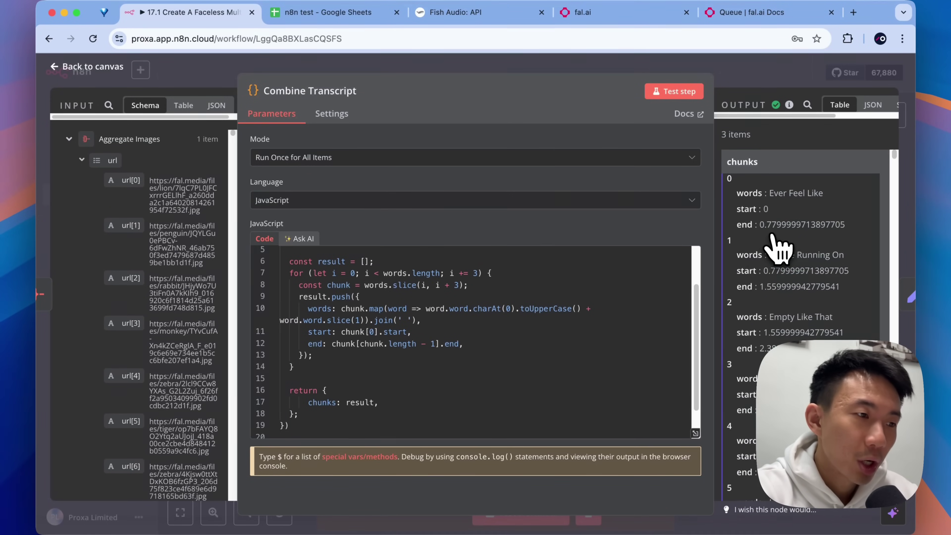
left_click(462, 285)
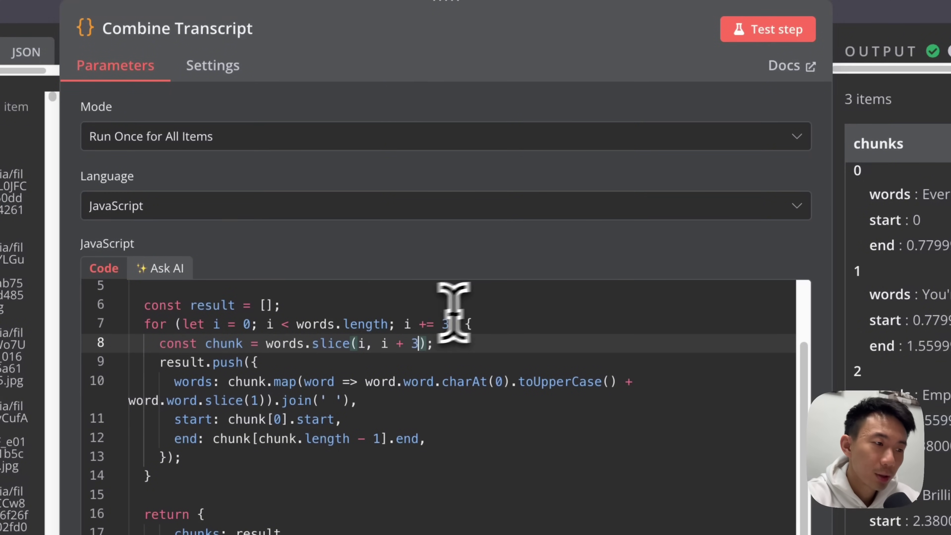
Review the three-word chunking loop in the Combine Transcript script and return to the workflow canvas.
scroll(536, 411, "down", 2)
scroll(541, 405, "up", 4)
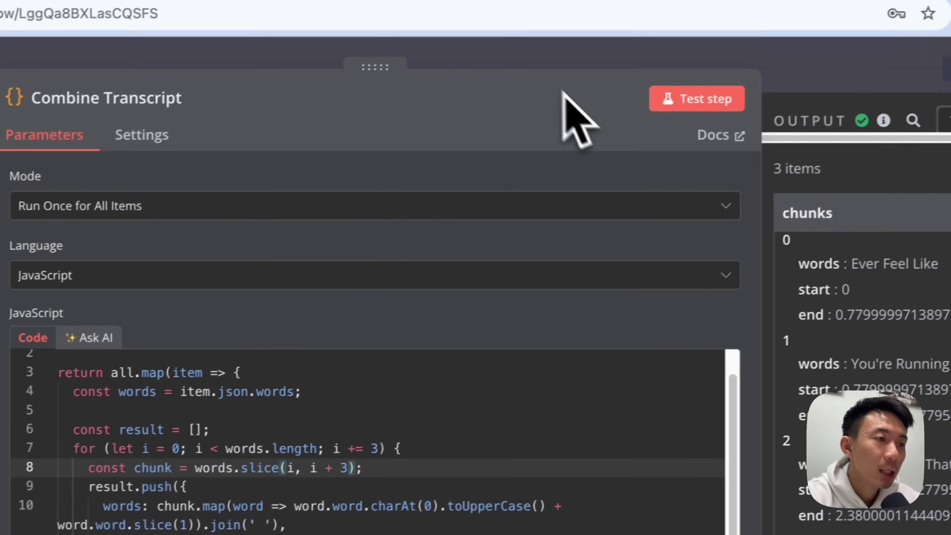
left_click(539, 49)
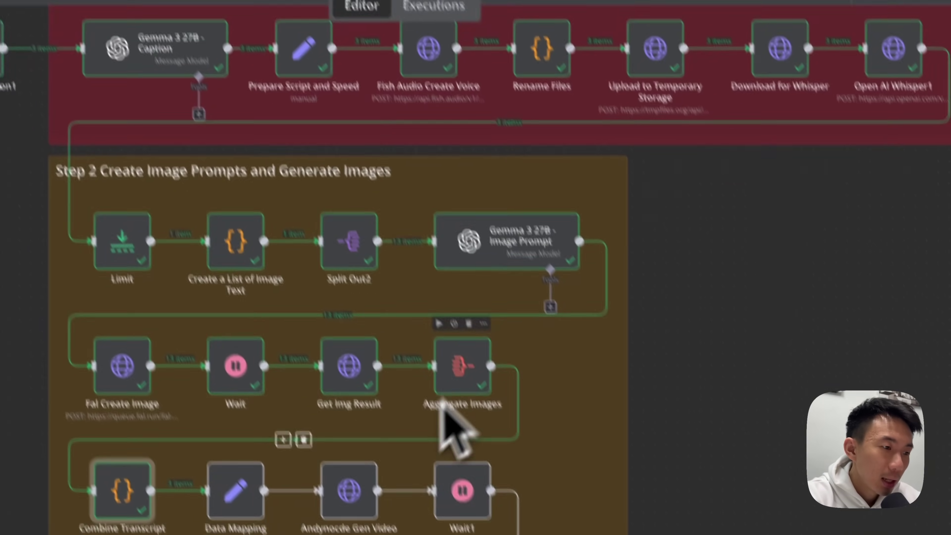
scroll(374, 463, "down", 5)
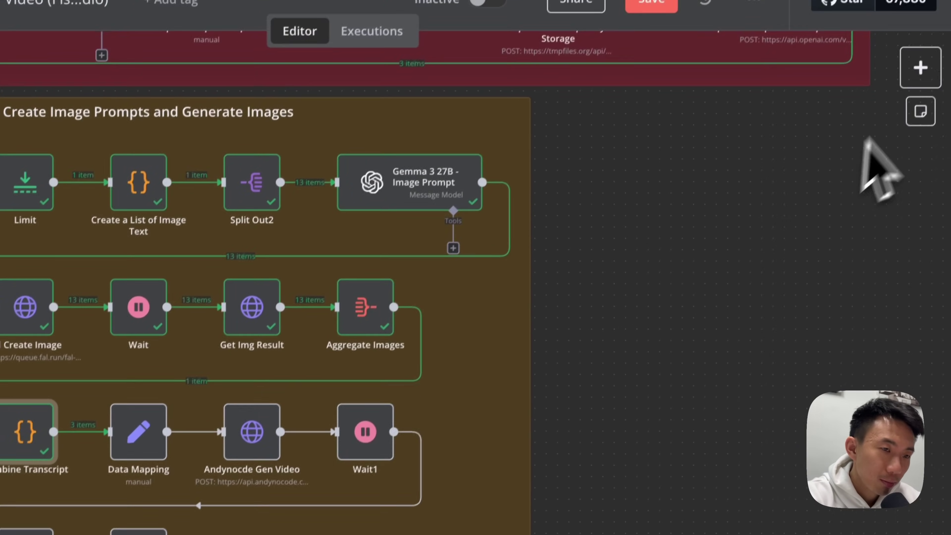
Search the node library for "ed", dismiss it and open the existing Data Mapping node from the workflow.
left_click(922, 65)
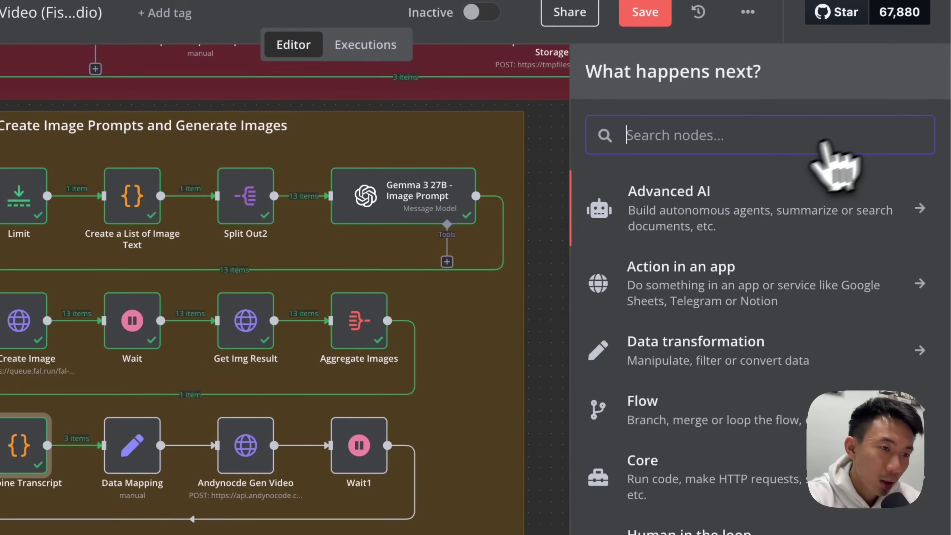
type("ed")
key("Escape")
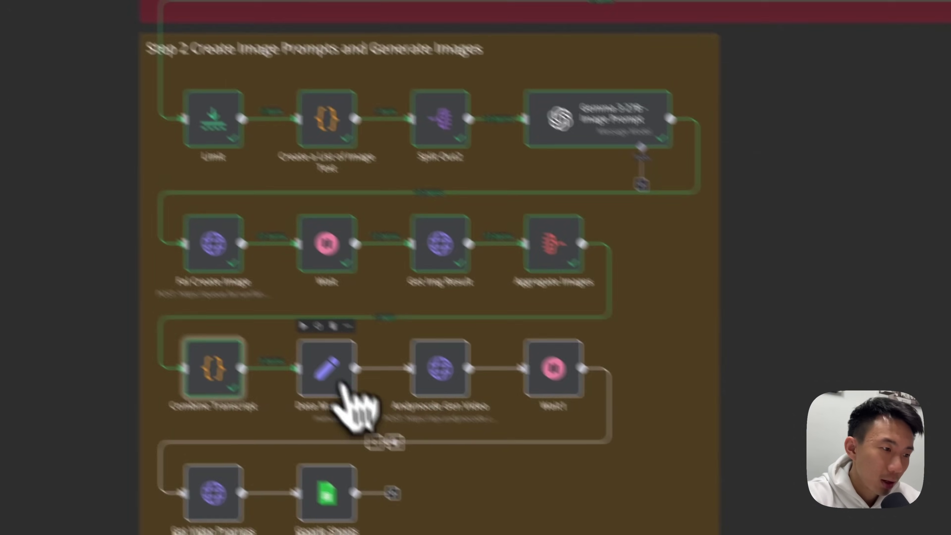
double_click(339, 373)
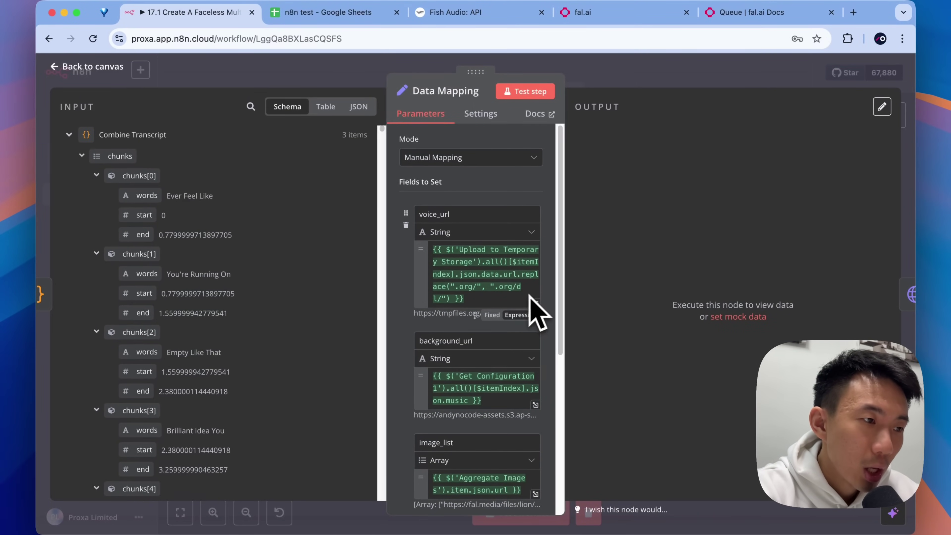
Open the voice_url expression in the enlarged editor and collapse the preceding nodes' outputs to locate the Upload to Temporary Storage url field.
left_click(535, 303)
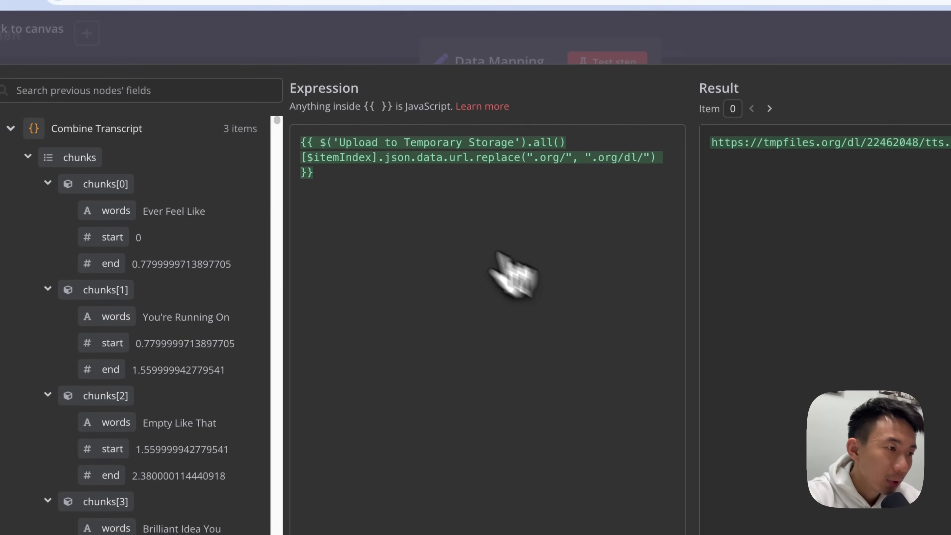
left_click(11, 128)
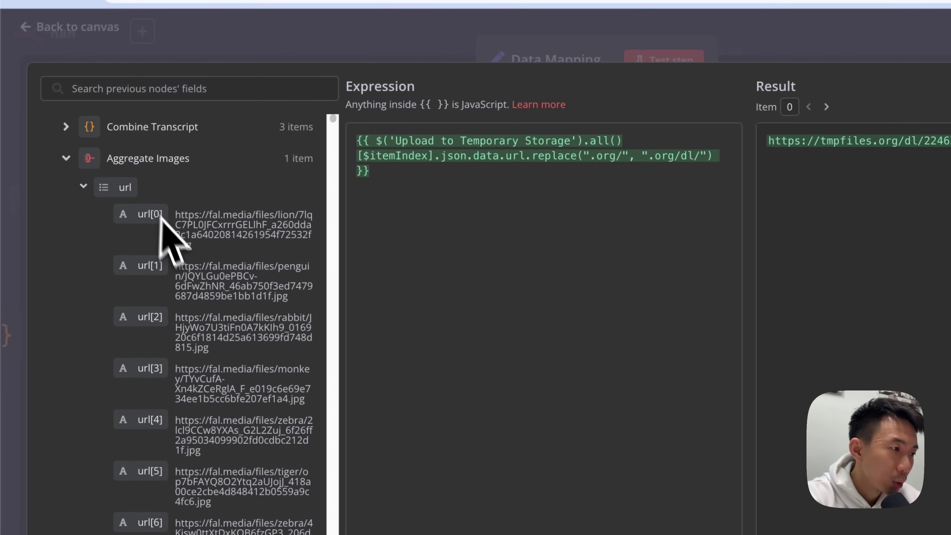
left_click(66, 160)
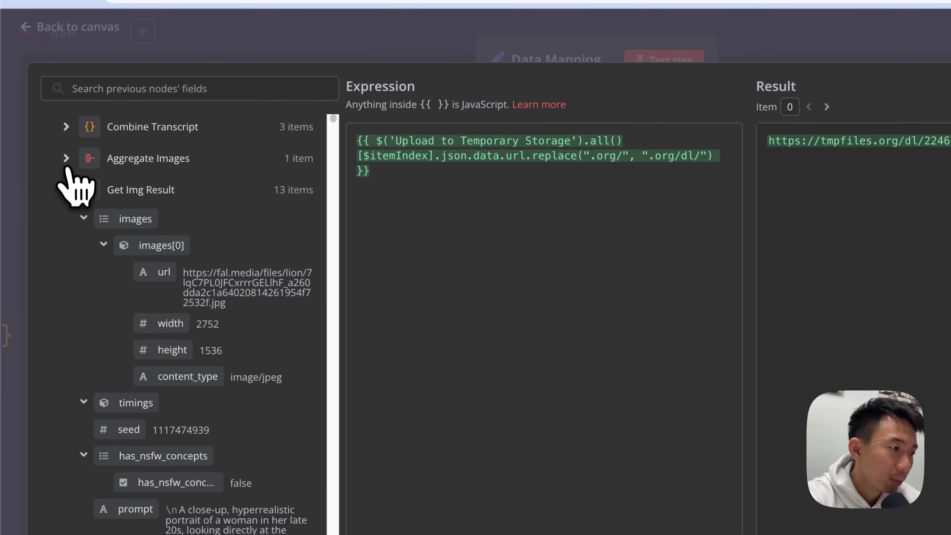
left_click(65, 190)
left_click(66, 285)
left_click(66, 316)
left_click(65, 344)
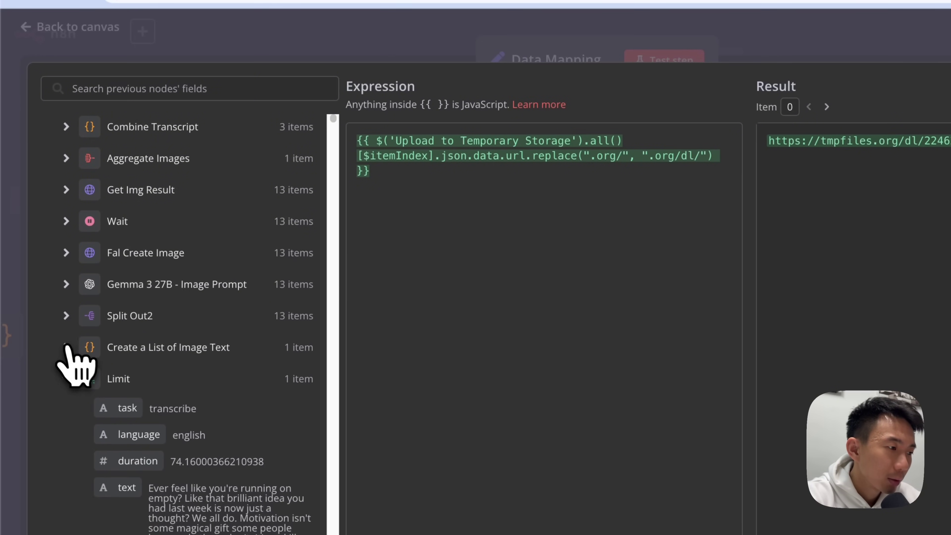
left_click(66, 374)
scroll(71, 300, "down", 5)
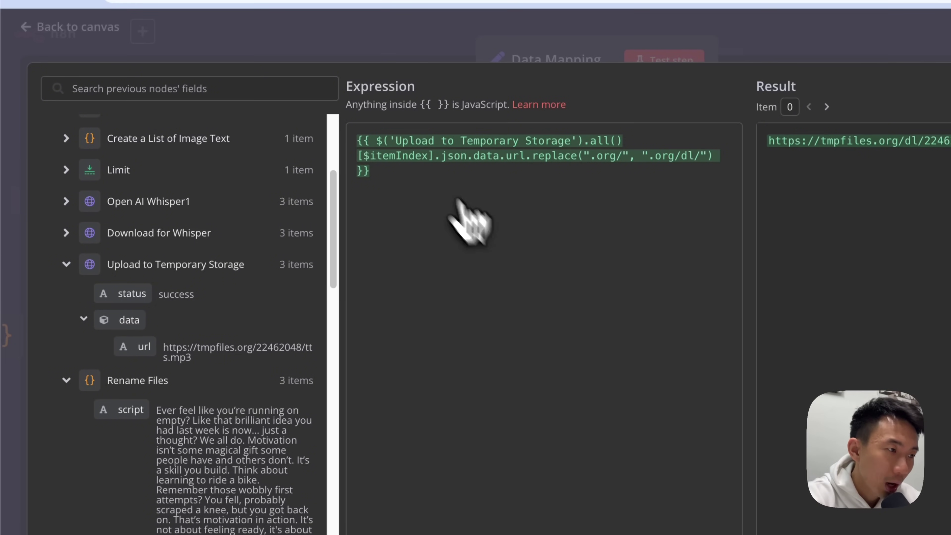
Insert the Upload to Temporary Storage url reference below the voice_url expression and compare it with the all()[$itemIndex] and replace(".org/", ".org/dl/") parts.
left_click(681, 216)
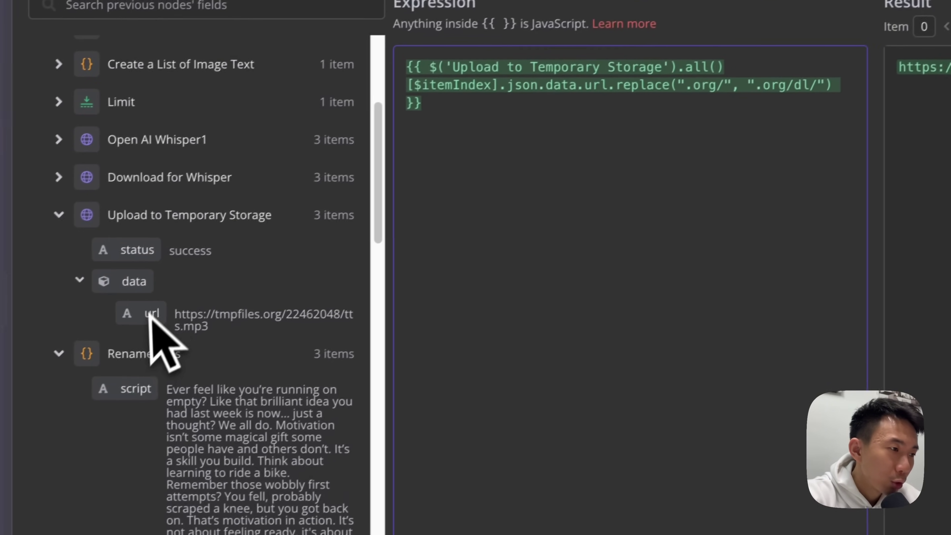
left_click_drag(75, 322, 432, 193)
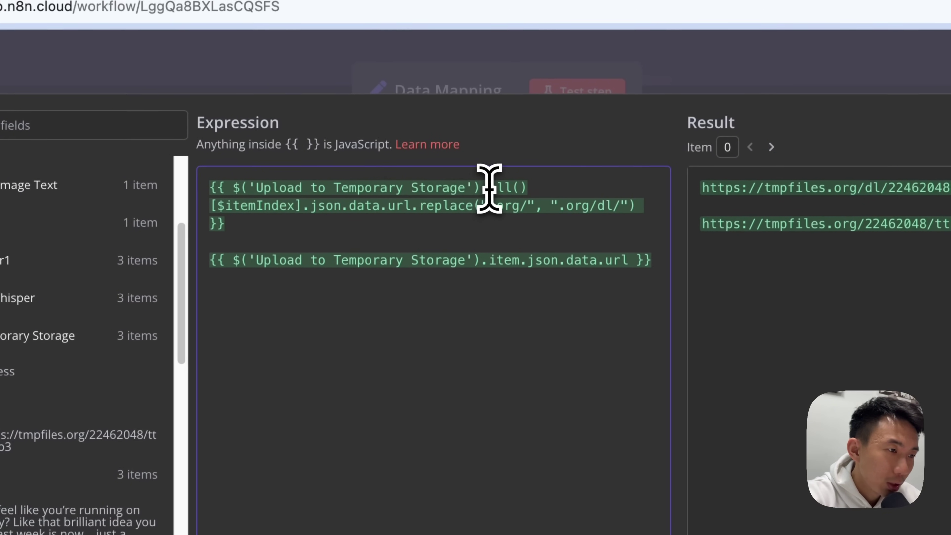
left_click_drag(488, 189, 329, 208)
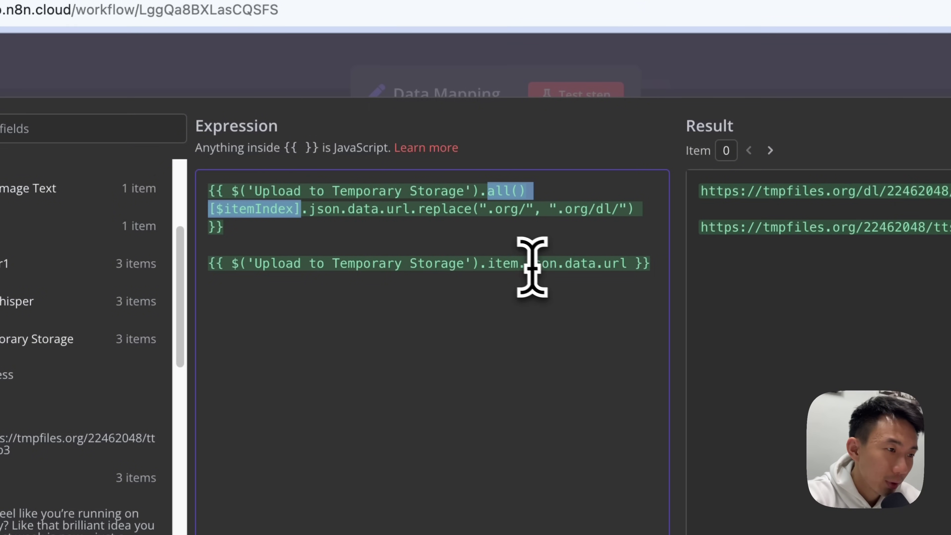
left_click(491, 265)
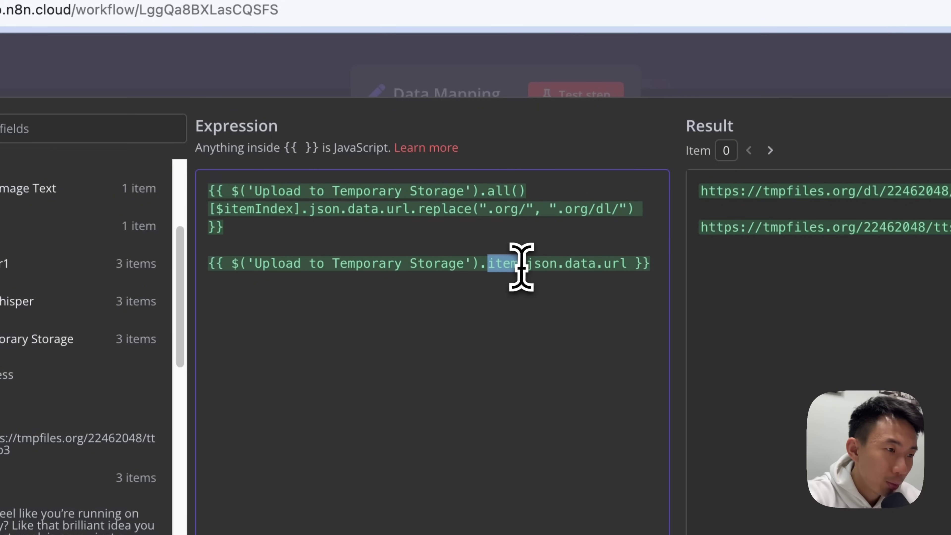
left_click_drag(524, 269, 526, 264)
left_click_drag(487, 192, 304, 211)
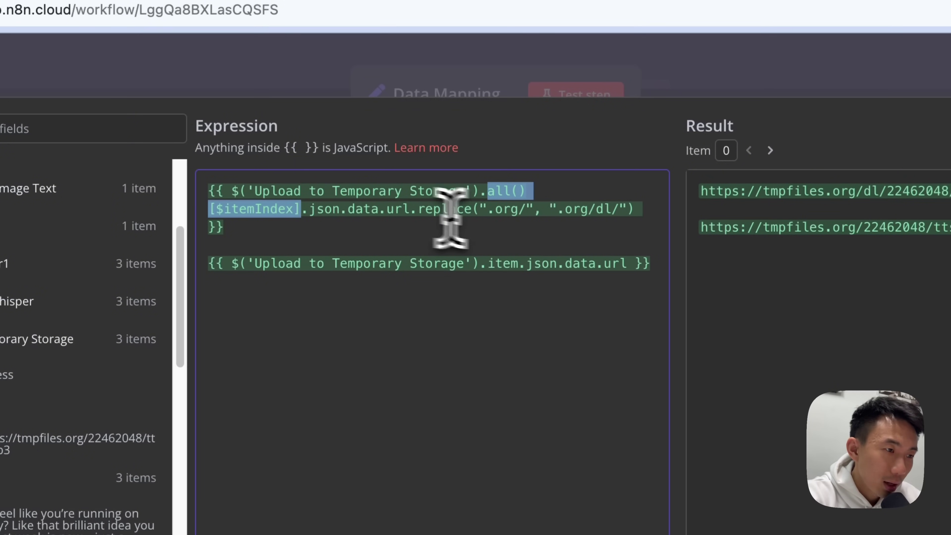
left_click(625, 264)
left_click_drag(415, 210, 505, 213)
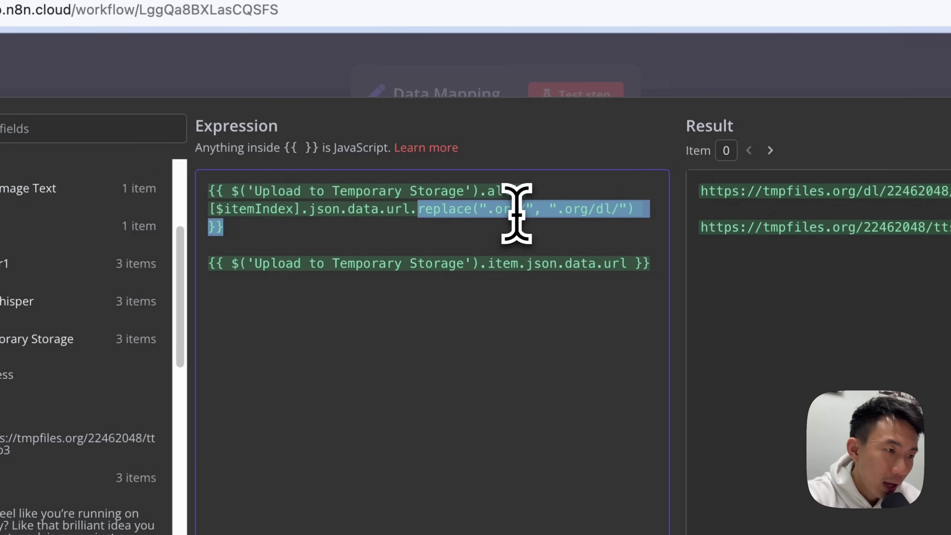
left_click(562, 198)
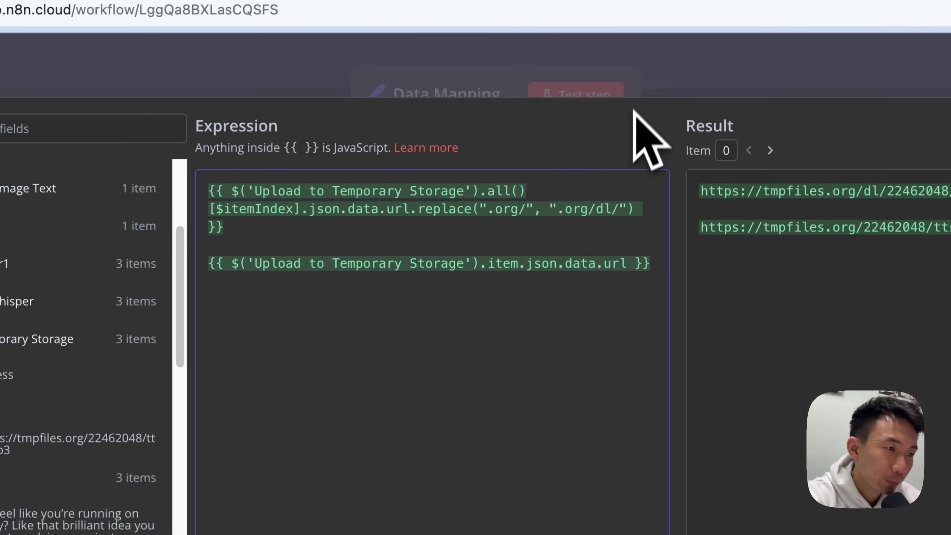
Remove the added comparison reference from the voice_url expression and close the expression editor.
left_click(650, 256, "shift")
key("BackSpace")
key("BackSpace")
left_click(267, 89)
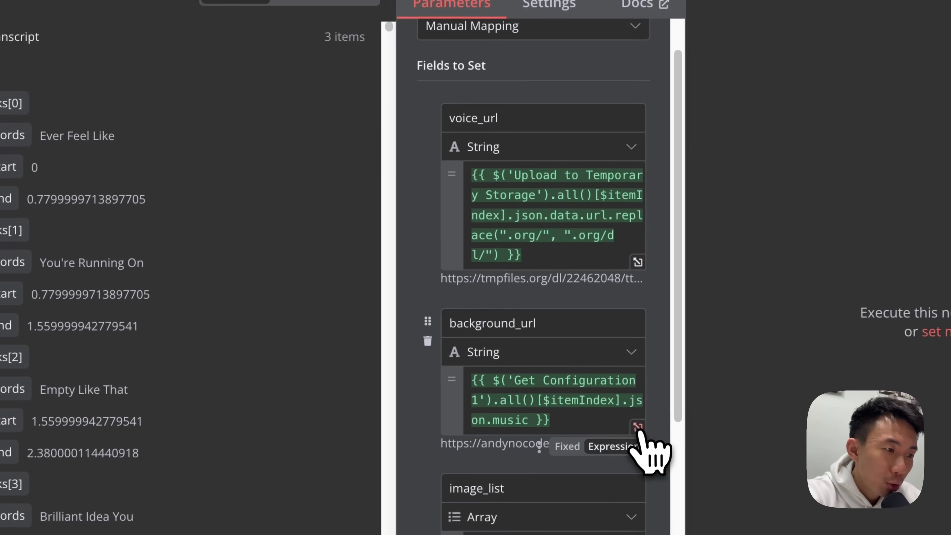
Open the background_url expression in the enlarged editor and locate the music field in the Get Configuration1 output.
left_click(638, 427)
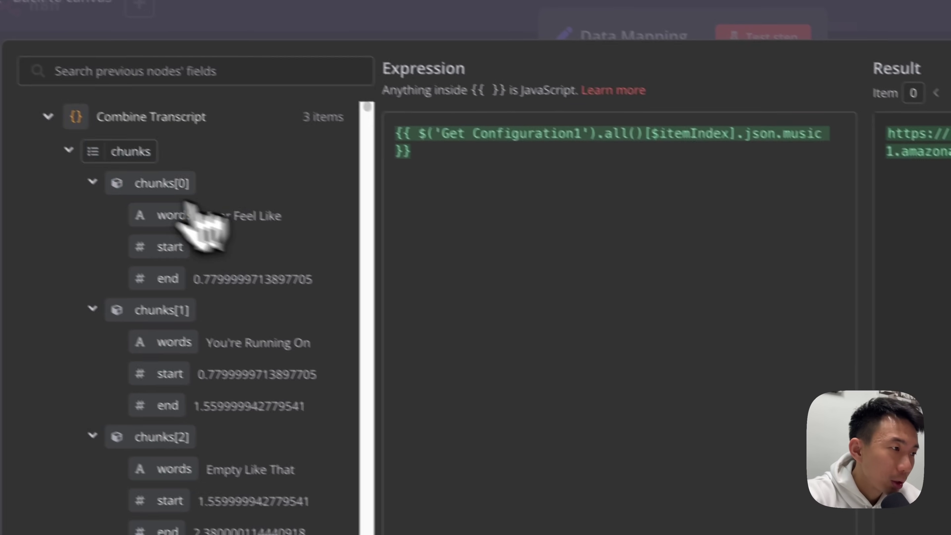
left_click(48, 116)
left_click(77, 169)
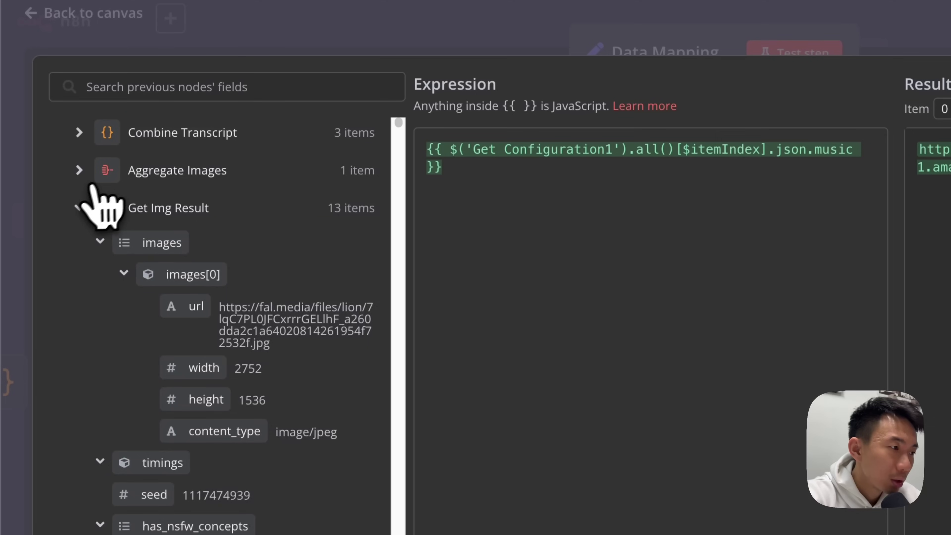
left_click(79, 207)
scroll(87, 210, "down", 10)
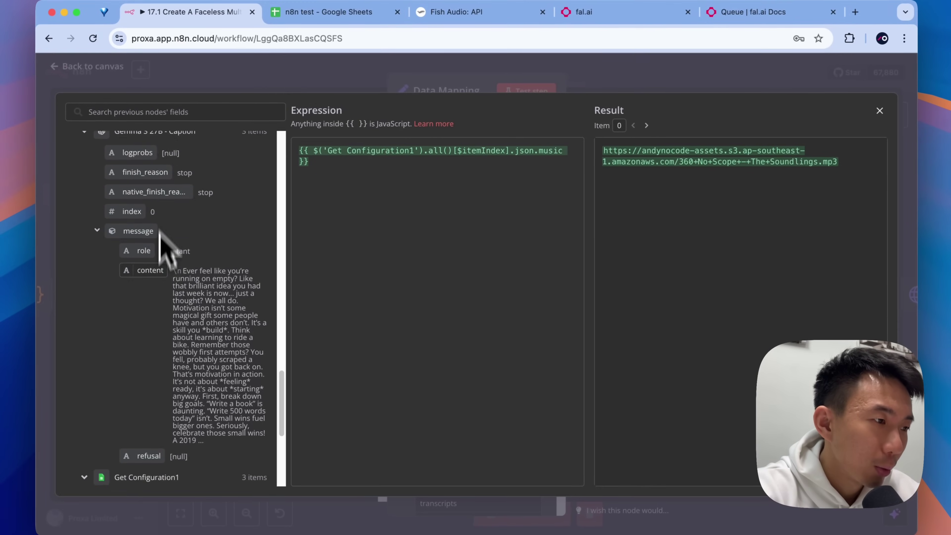
scroll(164, 232, "down", 5)
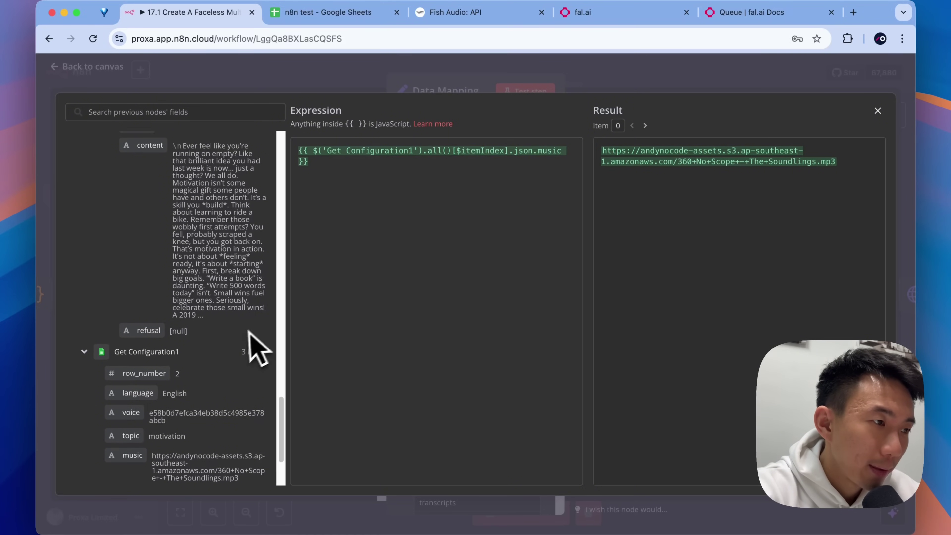
scroll(252, 330, "down", 1)
Insert the Get Configuration1 music reference on its own line under the background_url expression for comparison, remove it and close the editor.
left_click_drag(132, 437, 366, 240)
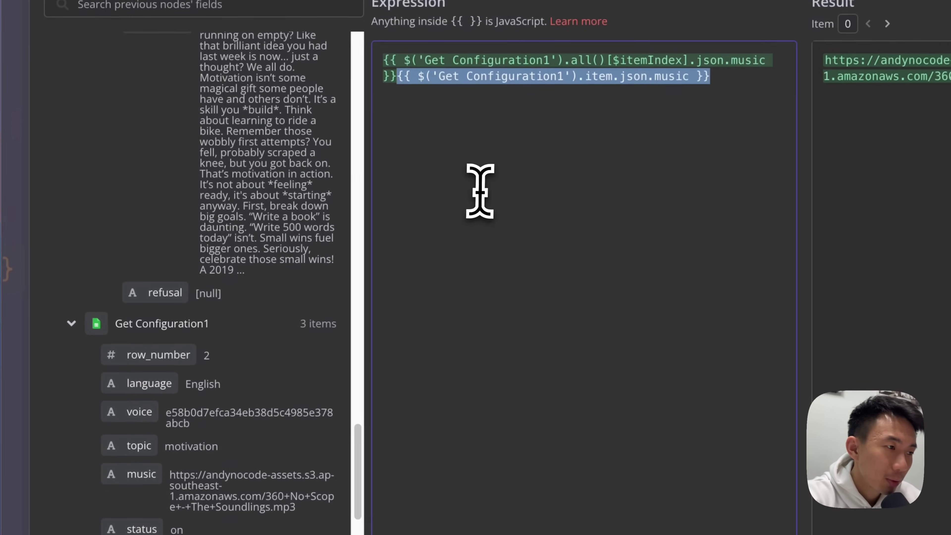
left_click(397, 77)
key("Return")
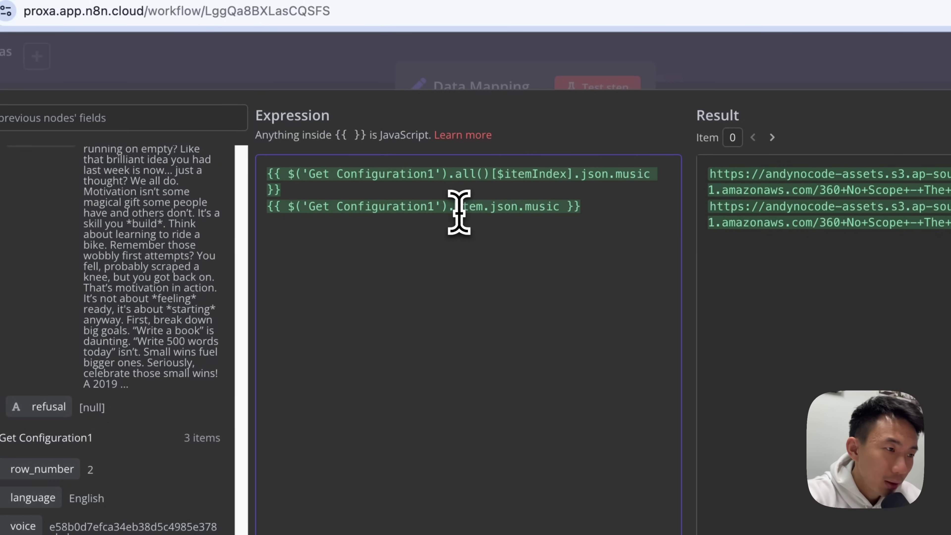
left_click_drag(454, 175, 268, 204)
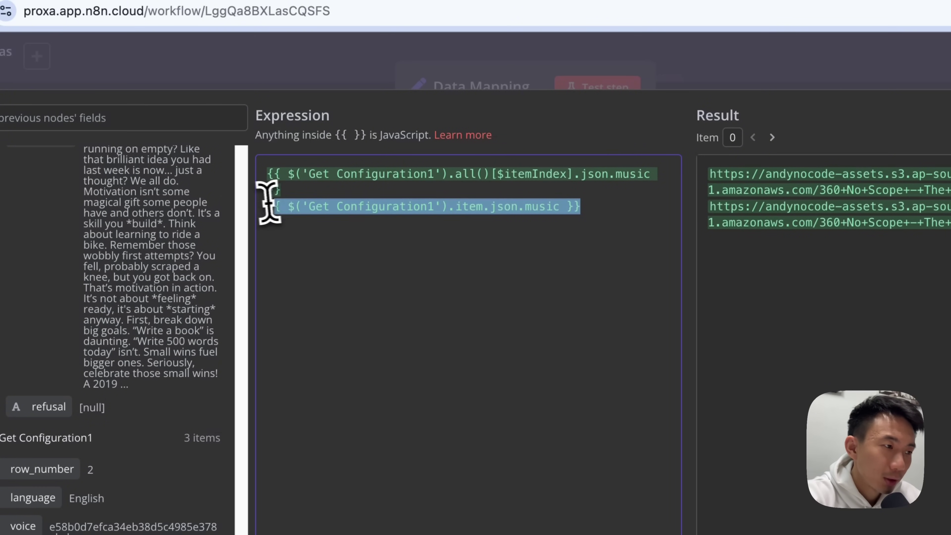
key("BackSpace")
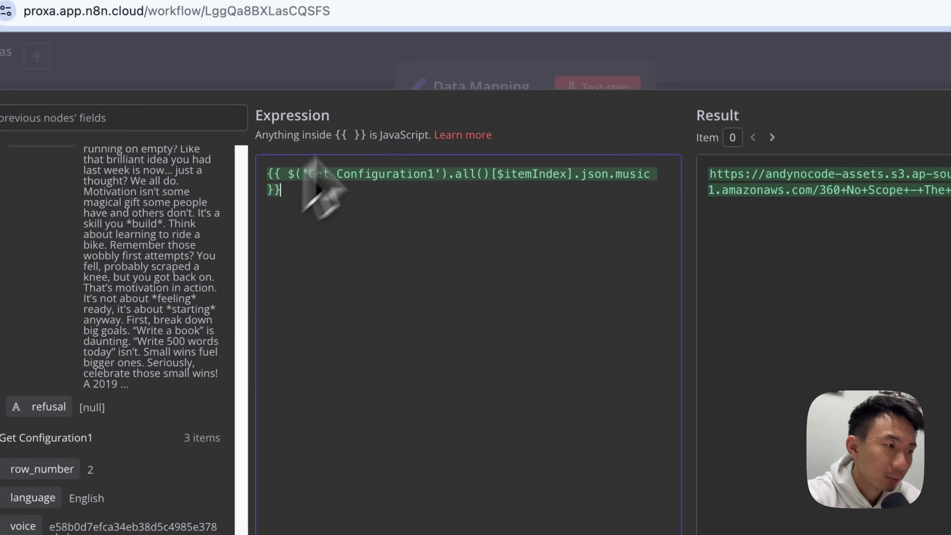
left_click(402, 56)
Open the image_list expression, insert the Aggregate Images url array reference for comparison, remove it and close the editor.
scroll(516, 339, "down", 7)
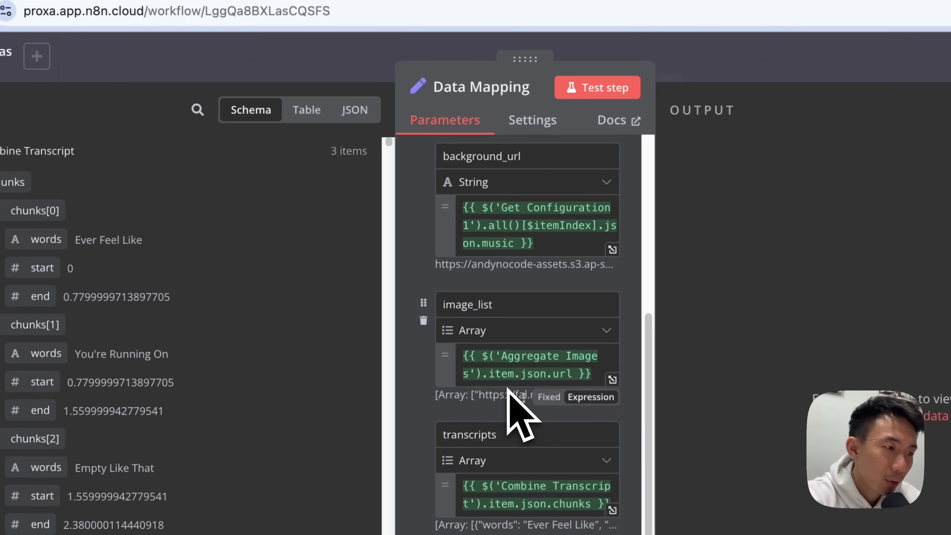
left_click(612, 379)
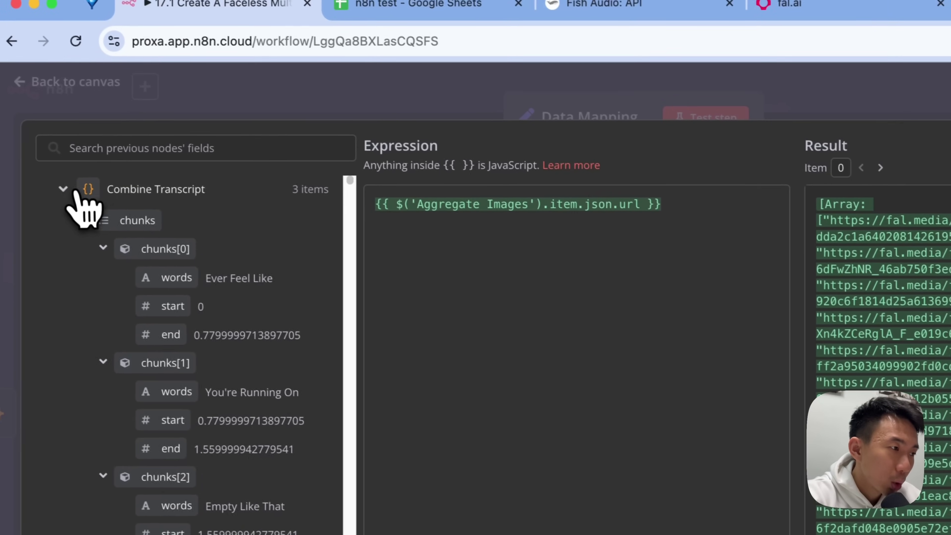
left_click(75, 191)
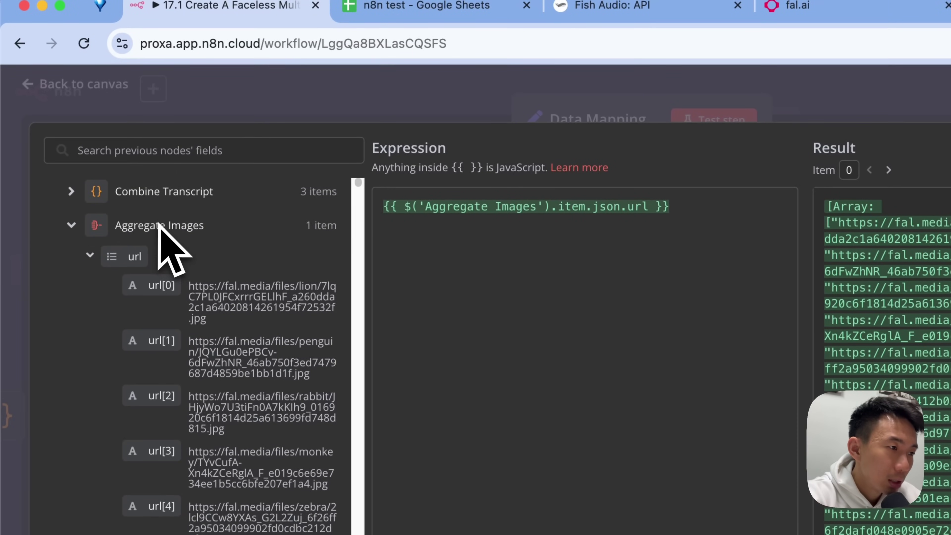
left_click_drag(134, 256, 435, 312)
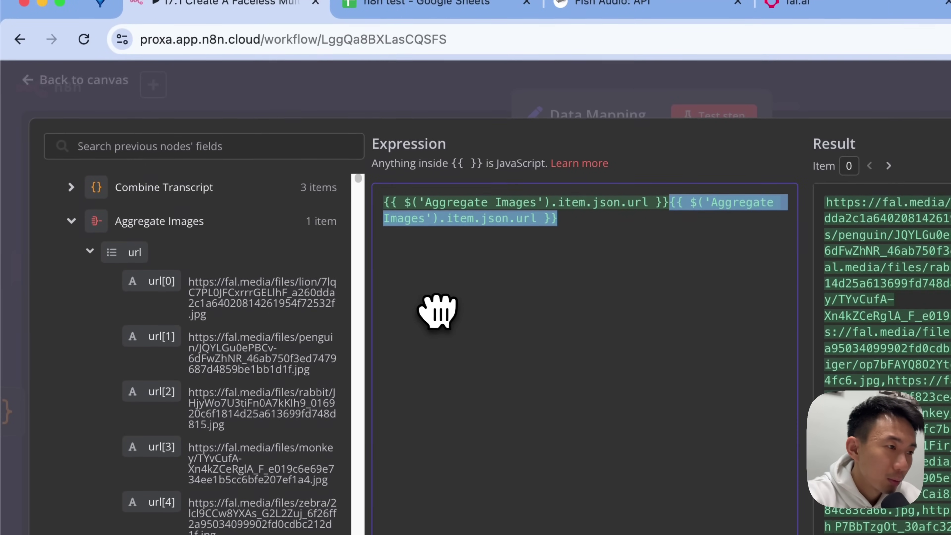
key("BackSpace")
left_click(348, 114)
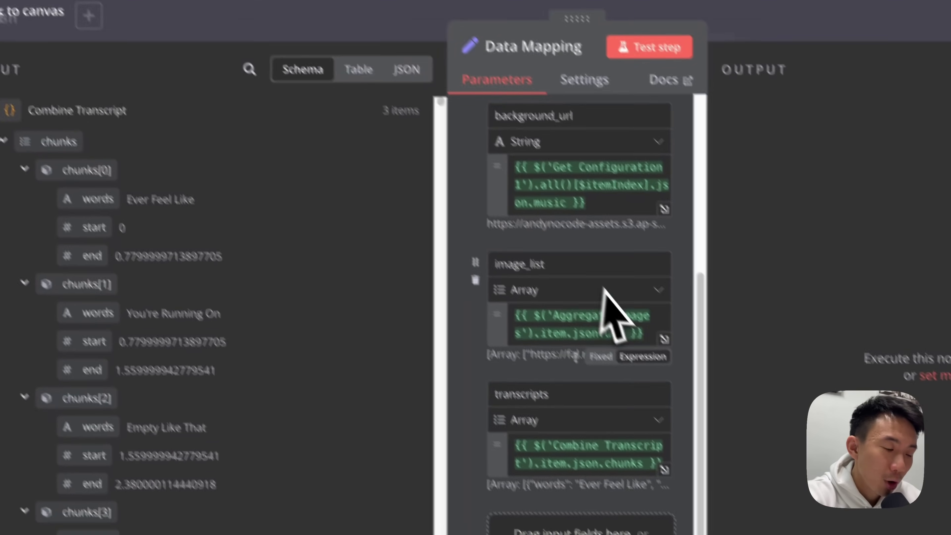
Open the transcripts expression in the enlarged editor and insert the Combine Transcript chunks reference on its own line for comparison.
scroll(704, 413, "down", 2)
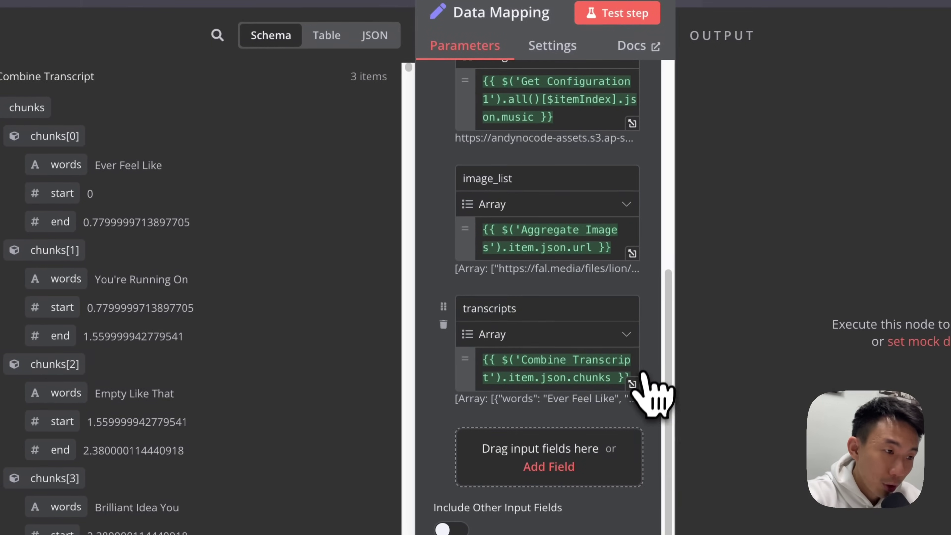
left_click(633, 384)
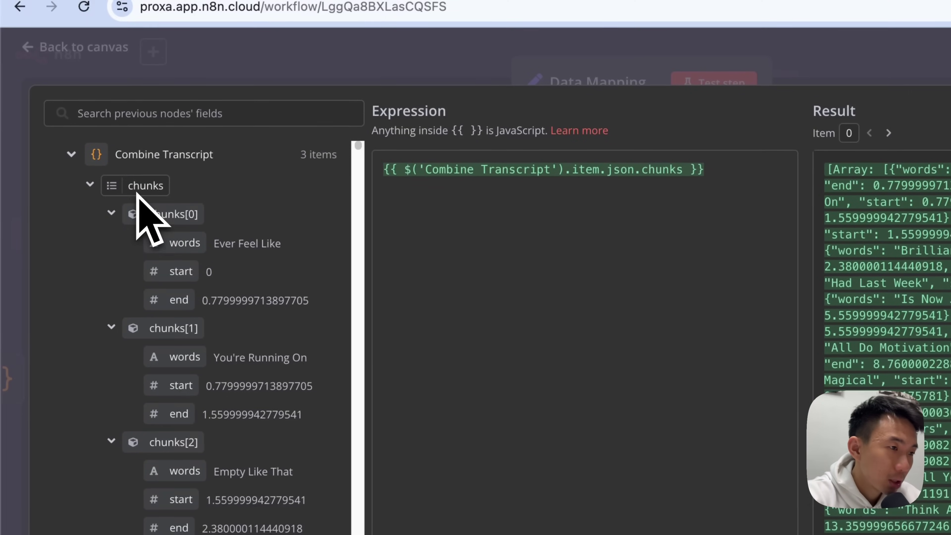
left_click_drag(148, 209, 576, 332)
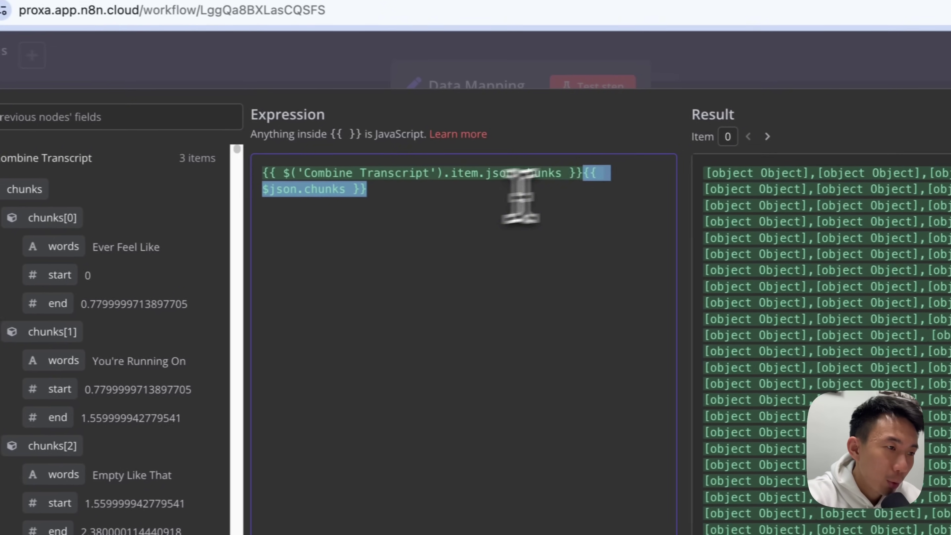
left_click(666, 180)
key("Return")
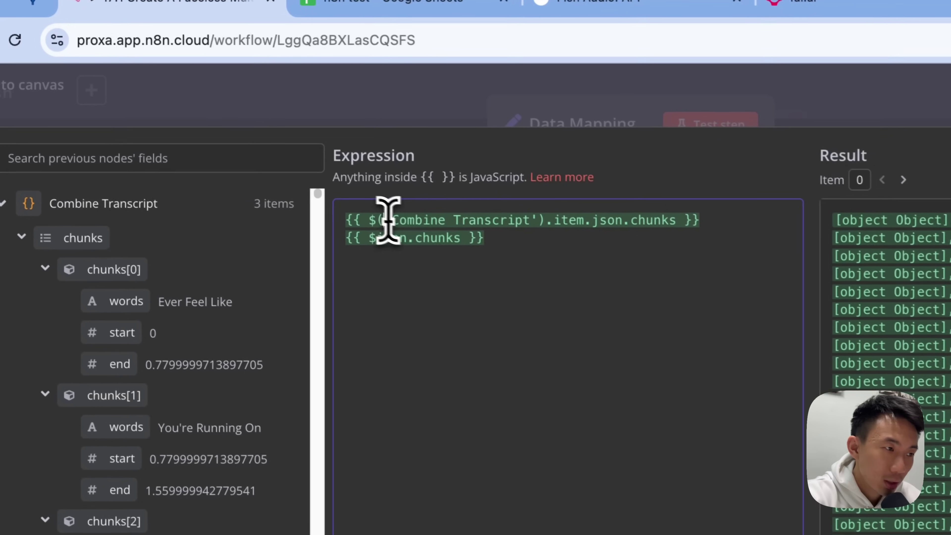
Compare the node references in the transcripts expression, remove the added $json.chunks reference and close the editor.
left_click_drag(286, 172, 404, 172)
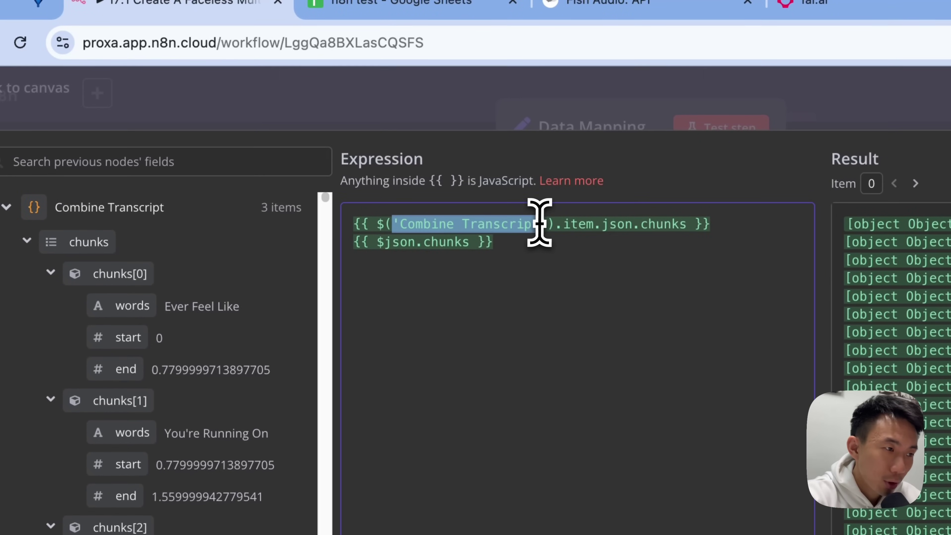
left_click_drag(541, 224, 415, 224)
left_click(589, 226)
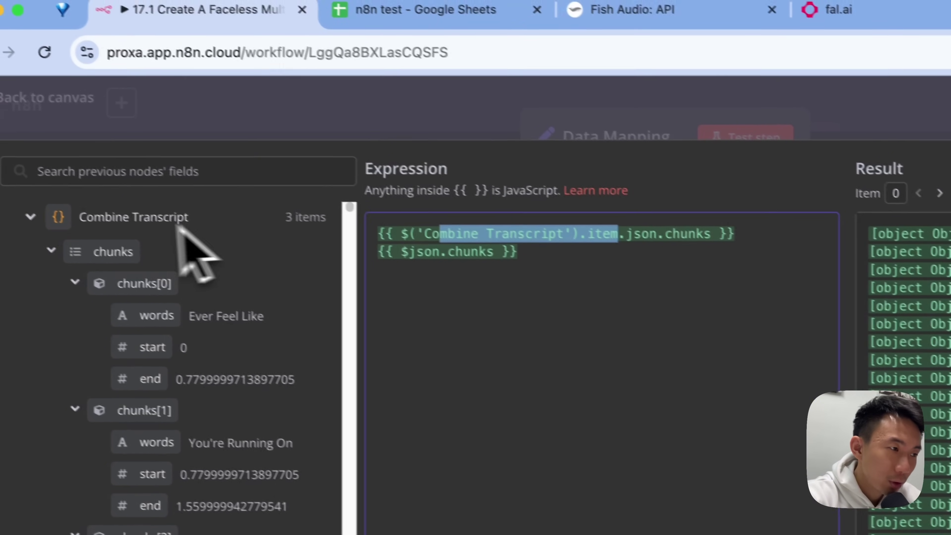
left_click(514, 258)
left_click_drag(563, 278, 389, 261)
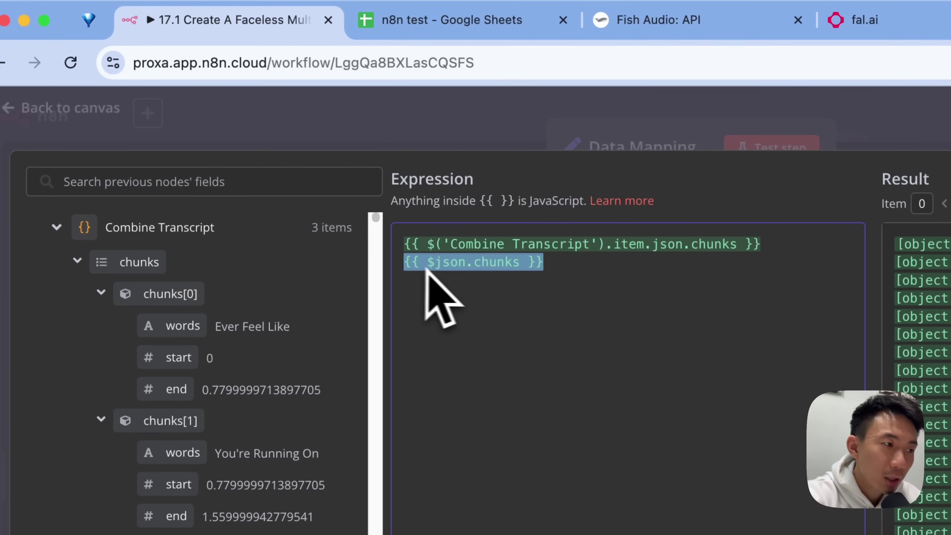
key("BackSpace")
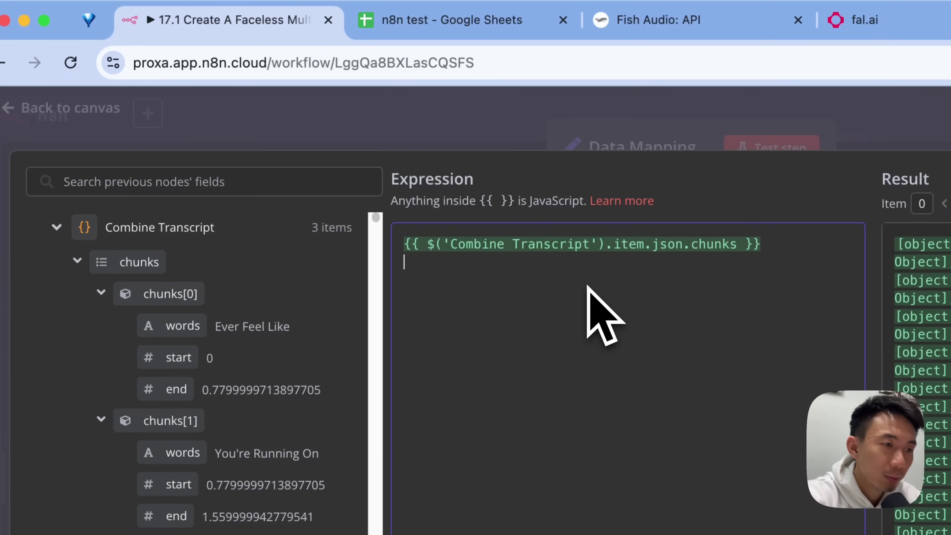
left_click(400, 149)
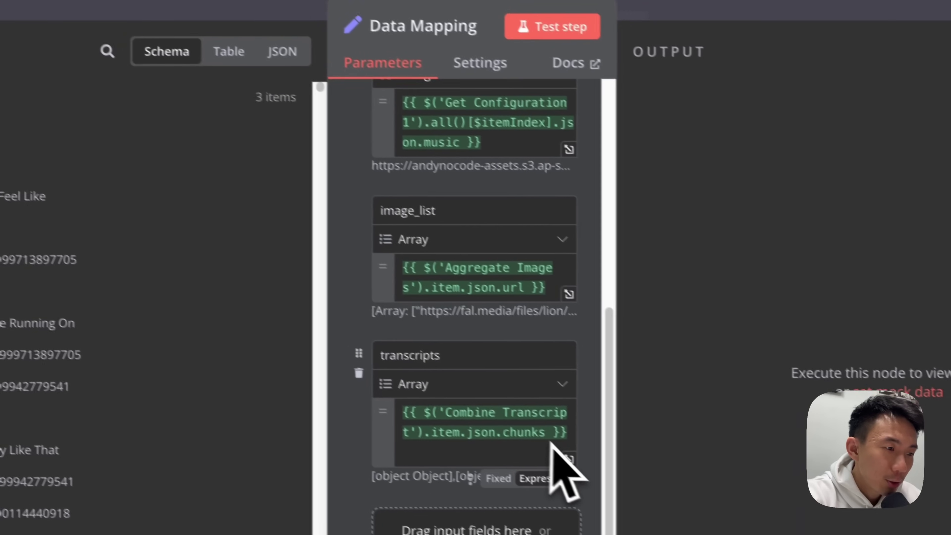
Look over the mapped voice, background, image and transcript fields and test the Data Mapping step.
scroll(552, 448, "up", 10)
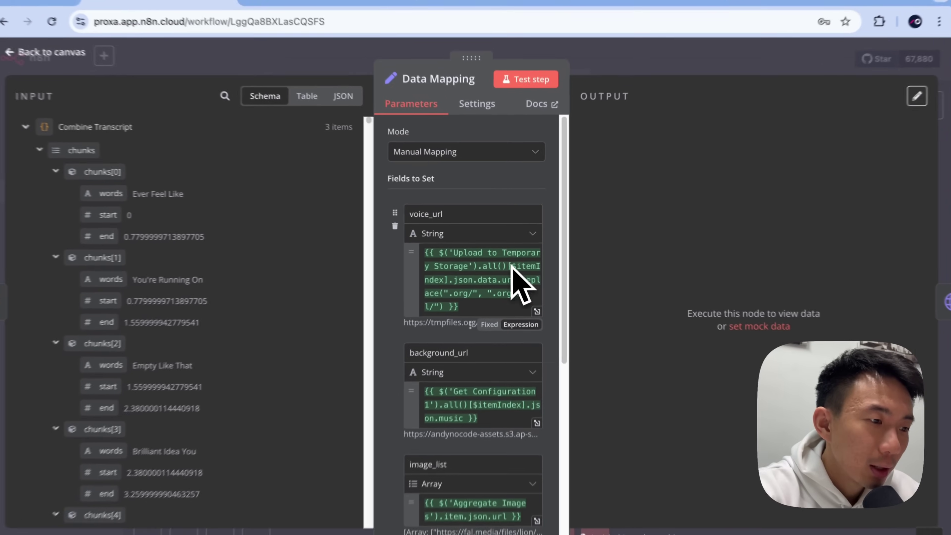
scroll(513, 266, "down", 1)
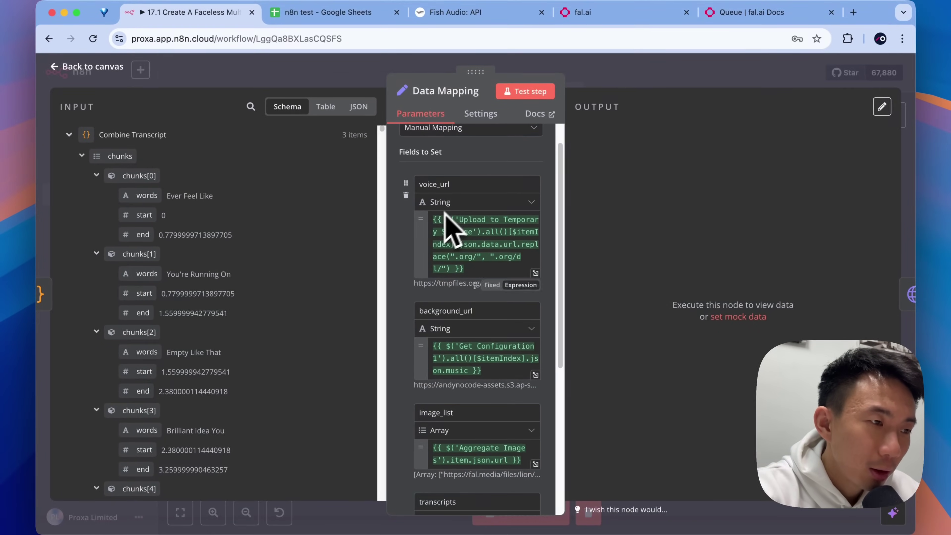
scroll(474, 314, "down", 3)
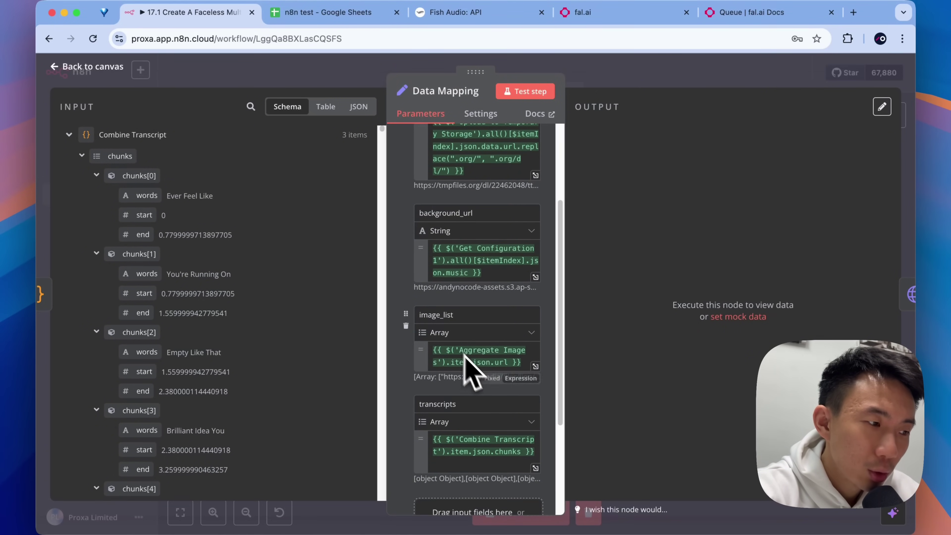
scroll(516, 202, "up", 4)
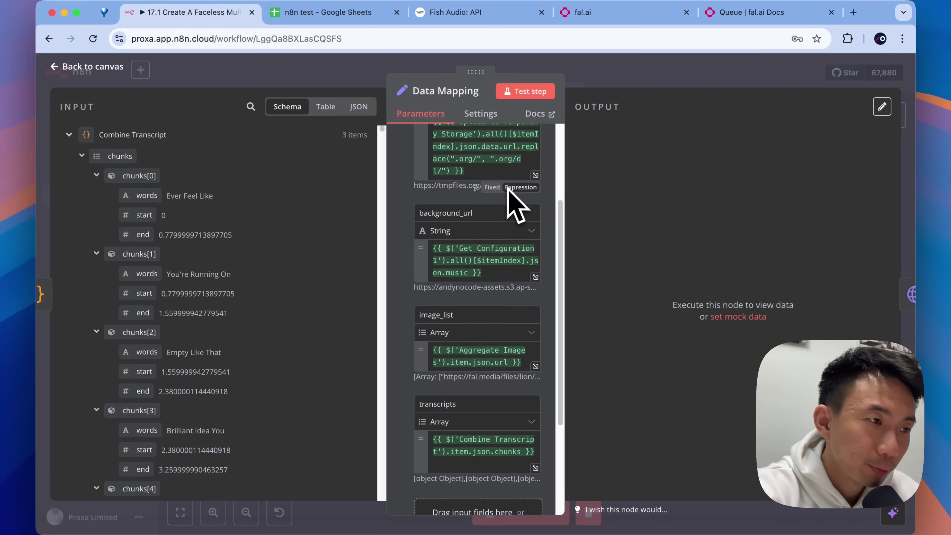
left_click(517, 93)
Remove the leftover line break from the transcripts expression, check it in the enlarged editor and rerun the Data Mapping test.
scroll(444, 337, "down", 6)
left_click(444, 362)
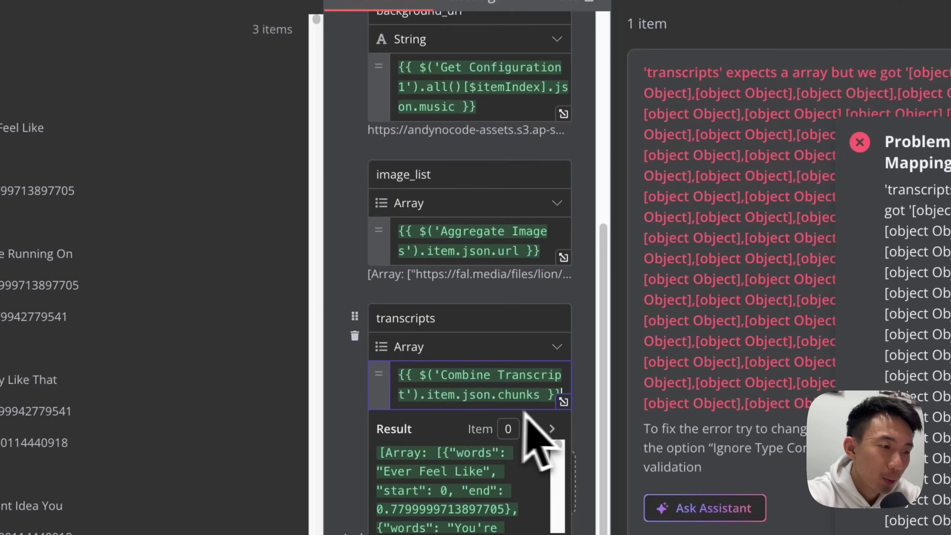
left_click(564, 403)
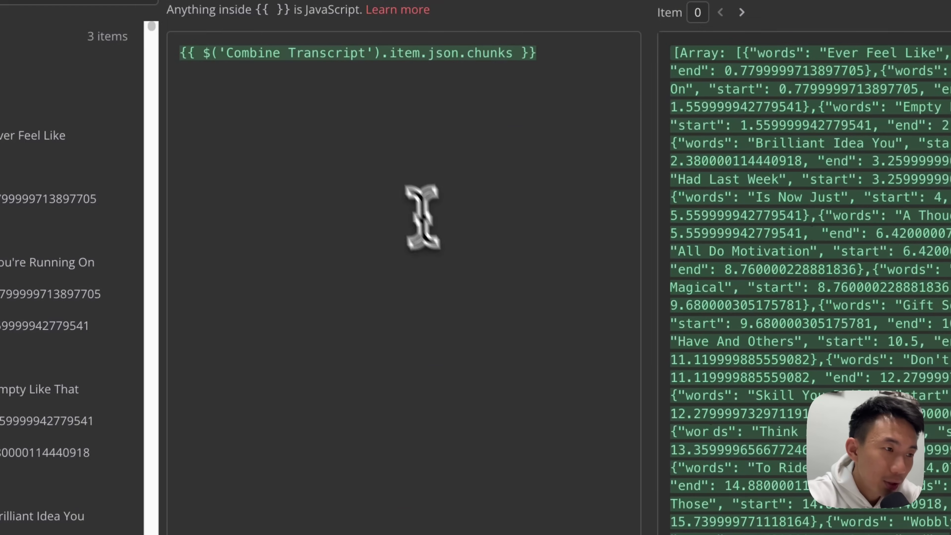
key("Escape")
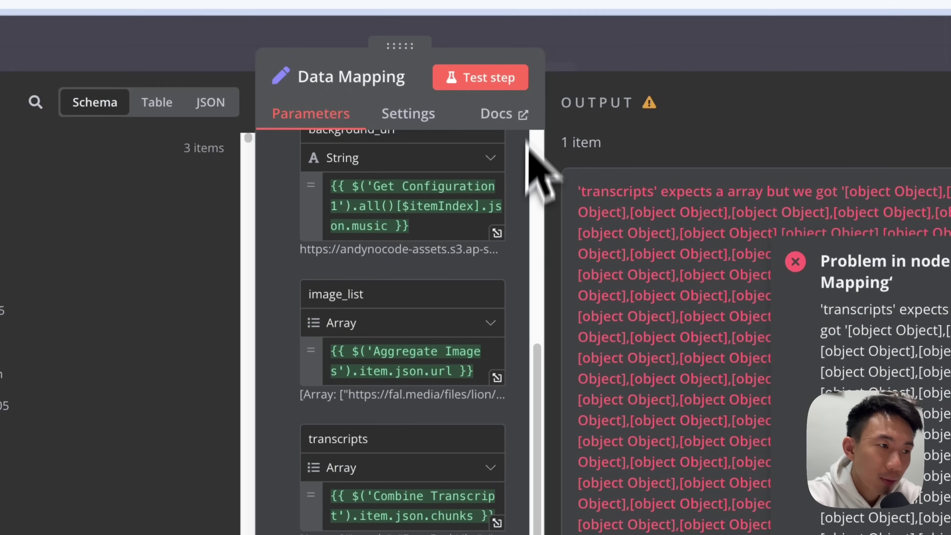
left_click(494, 81)
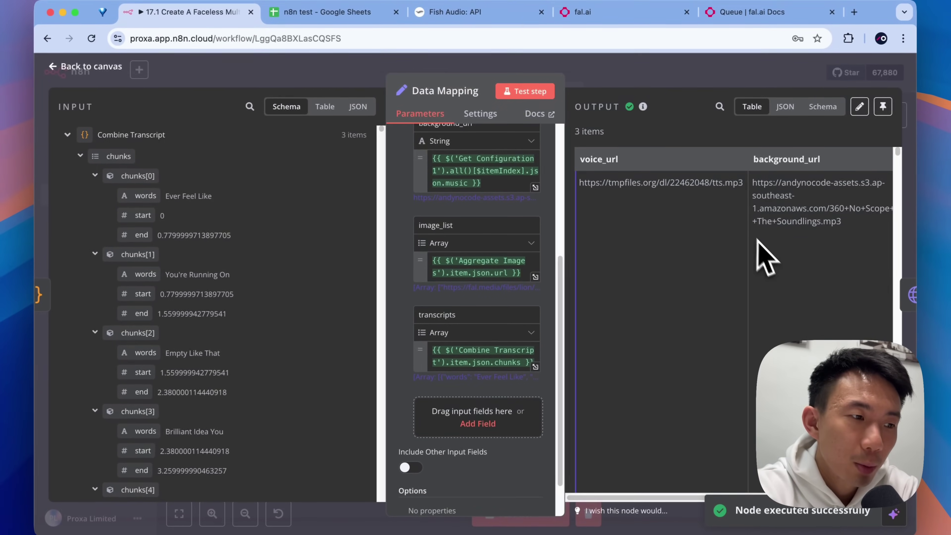
Look through the Data Mapping output columns up to transcripts and return to the canvas.
scroll(766, 259, "right", 10)
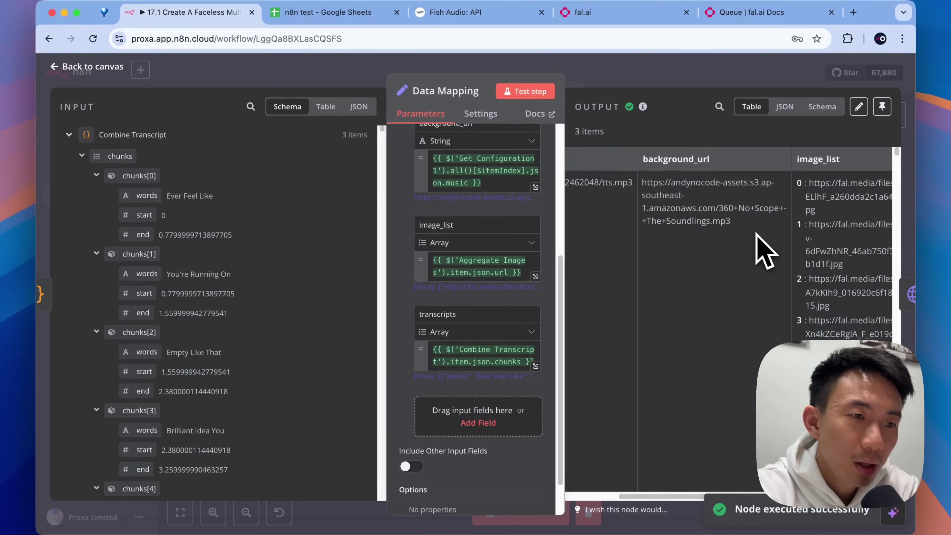
scroll(754, 244, "right", 5)
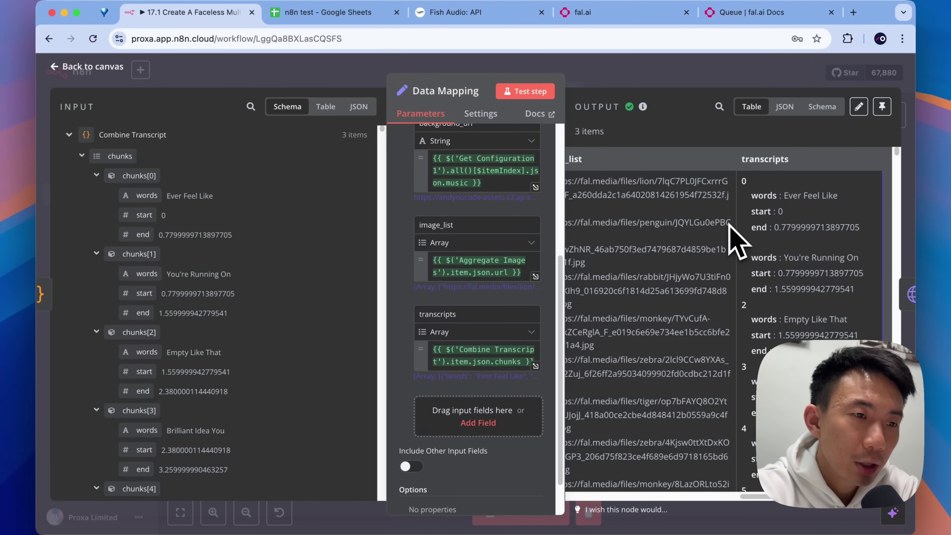
left_click(676, 85)
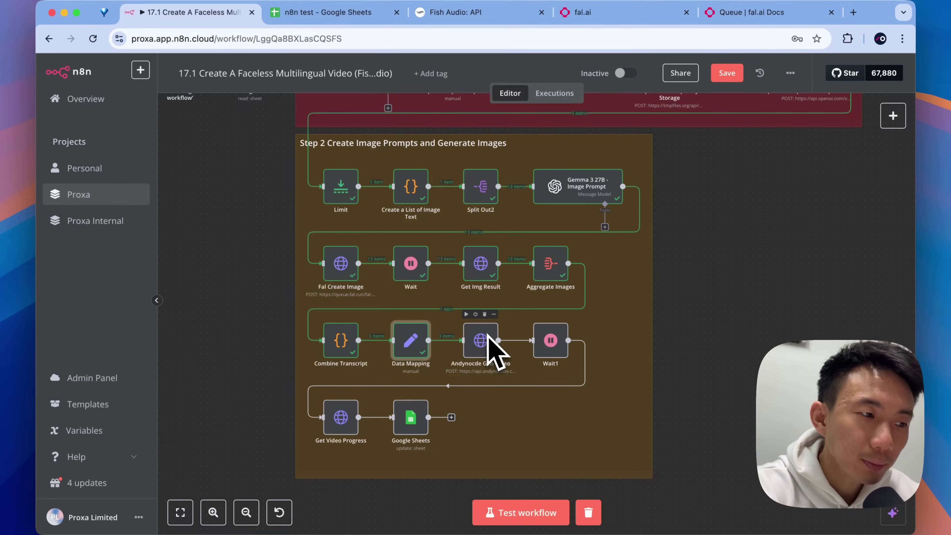
Search the node library for "htt" to locate the HTTP Request node and close the library without adding it.
left_click(894, 116)
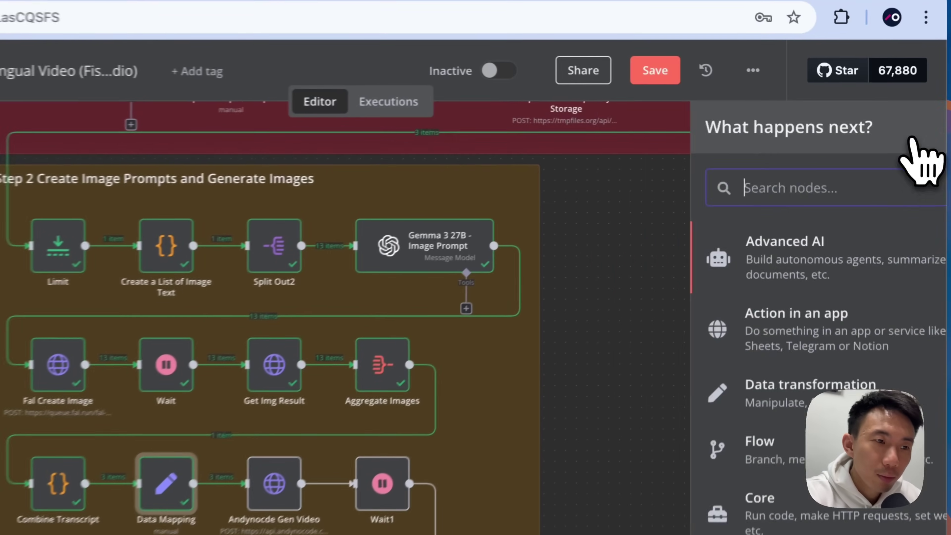
type("htt")
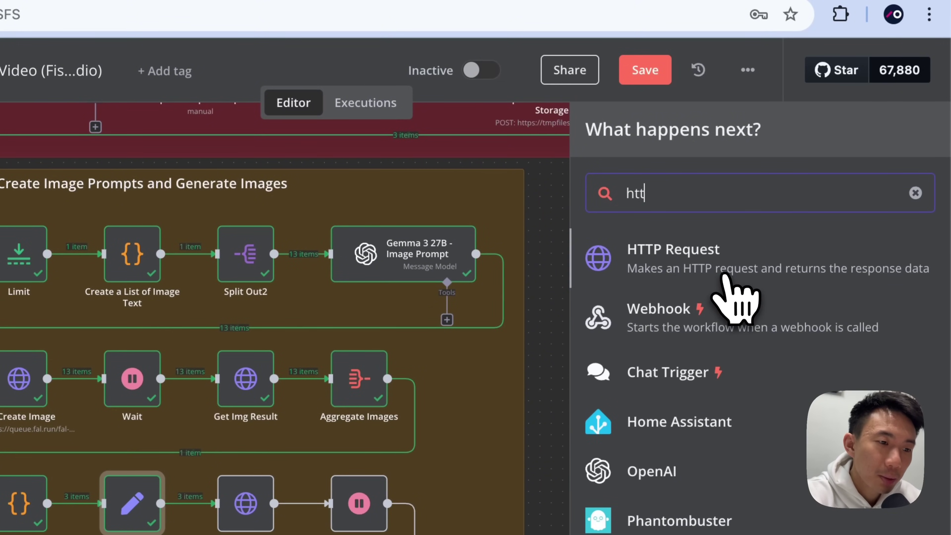
key("Escape")
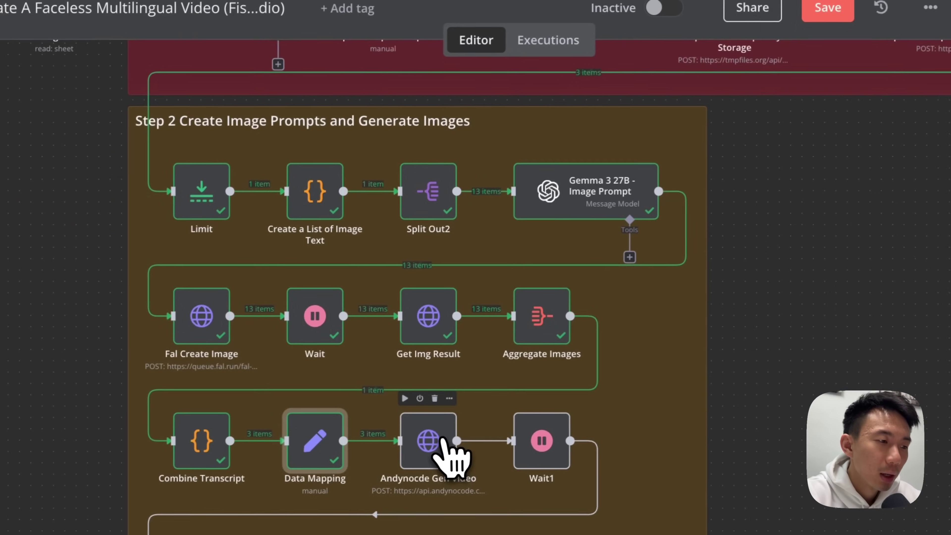
Open the Andynocde Gen Video node and inspect its full request URL and the parameter name in its Andynocode query authentication credential.
double_click(444, 439)
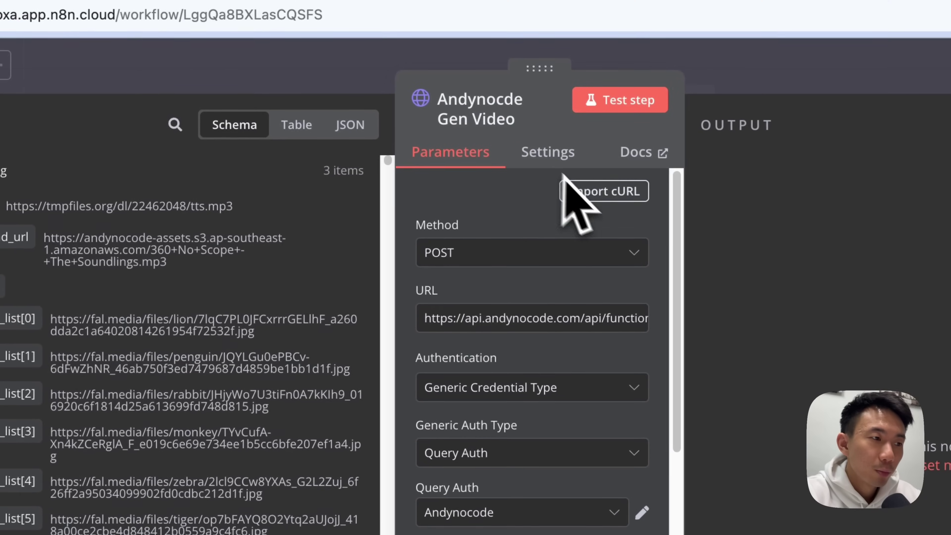
left_click(640, 324)
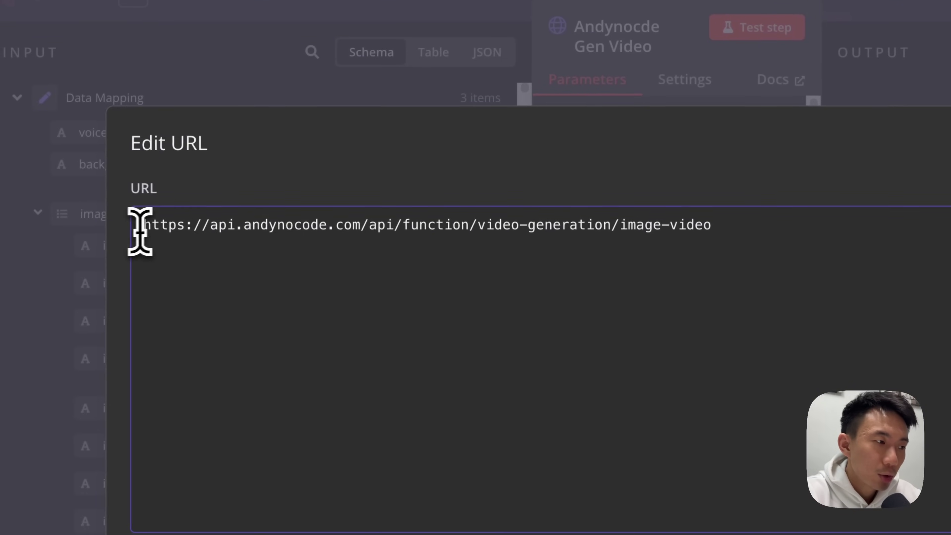
triple_click(797, 229)
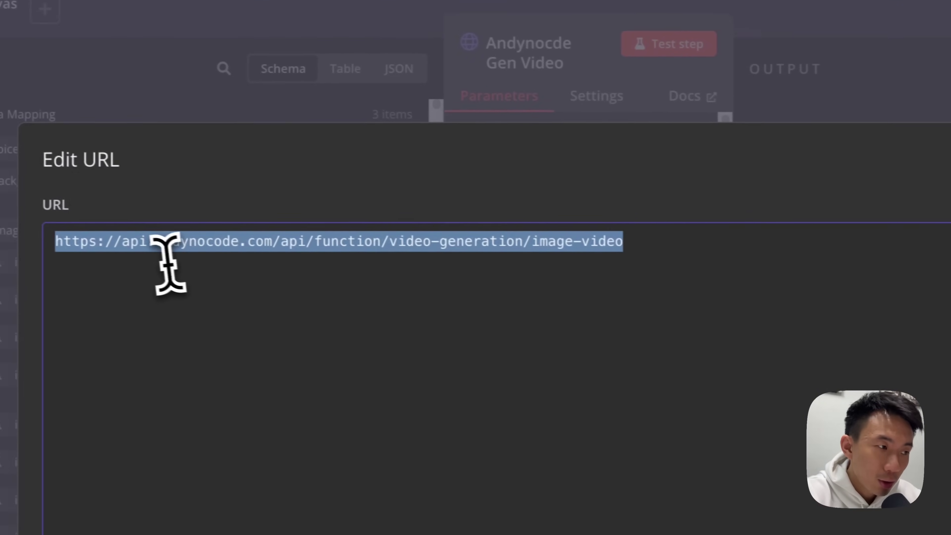
left_click(296, 243)
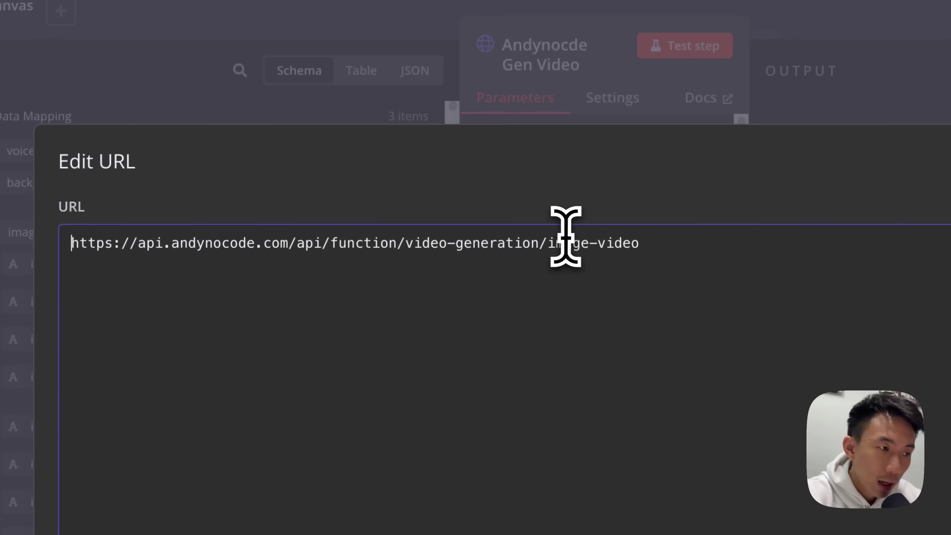
key("Escape")
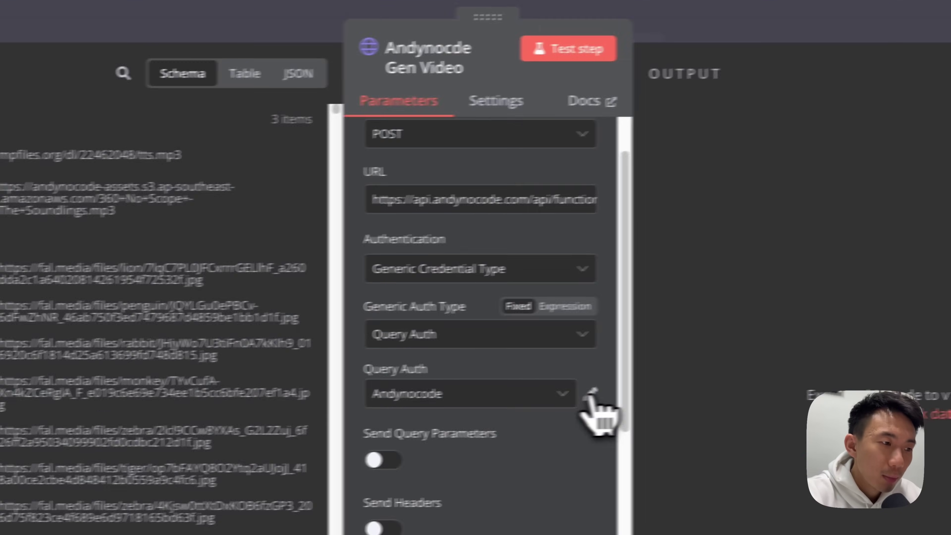
left_click(454, 440)
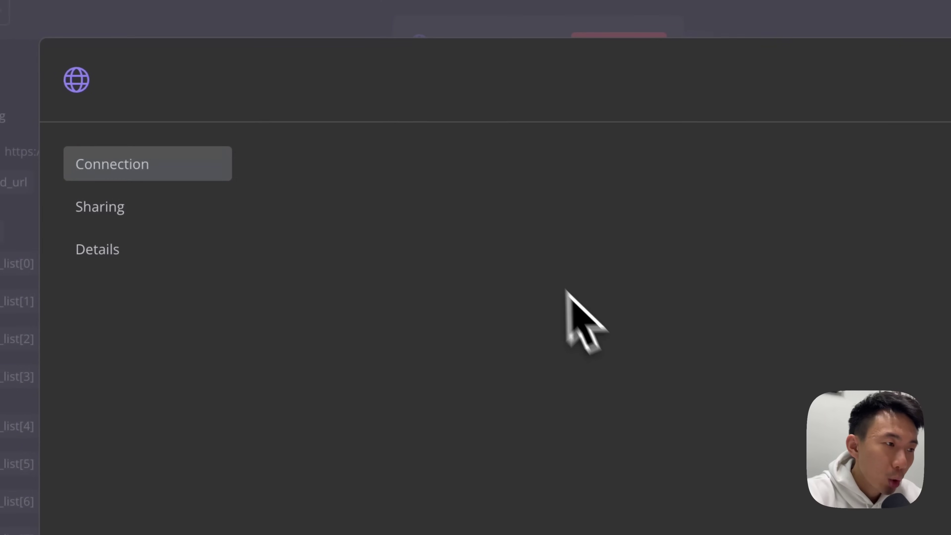
left_click_drag(353, 300, 255, 304)
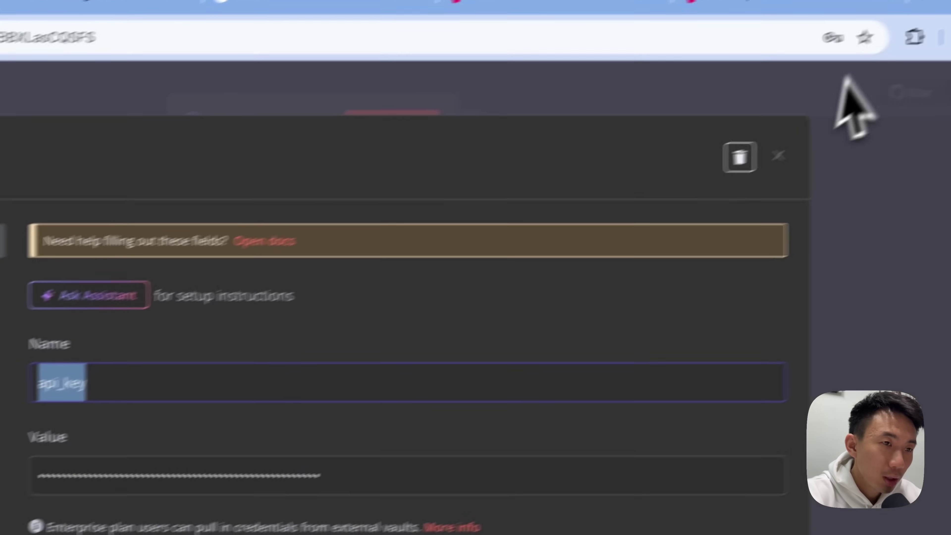
Open andynocode.com in a new browser tab to reach the API dashboard.
left_click(857, 17)
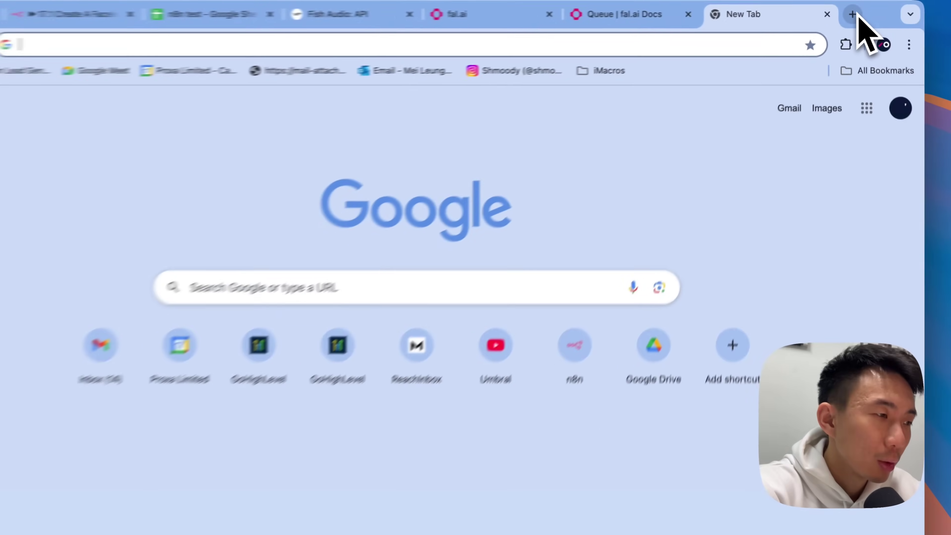
type("andynocode.com")
key("Return")
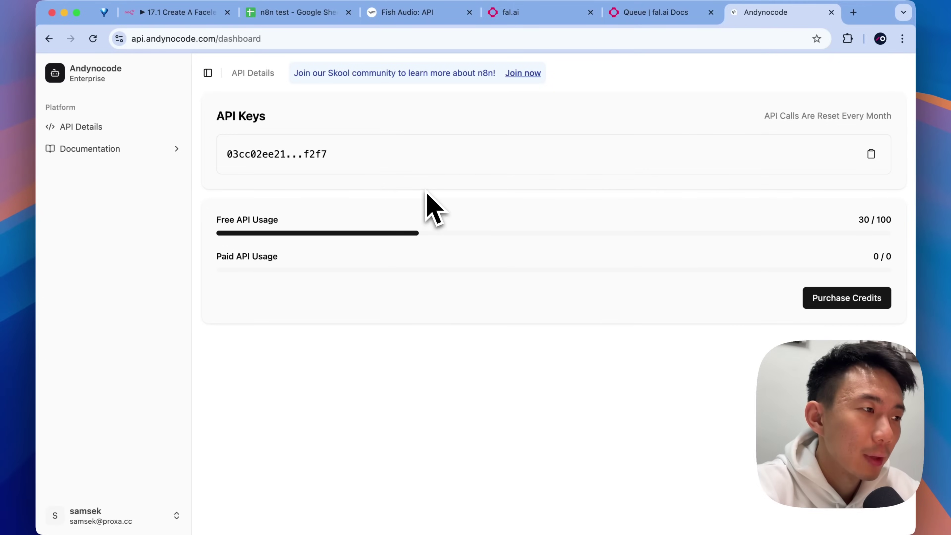
Copy the API key from the Andynocode dashboard, return to the n8n credential and close it.
left_click(871, 154)
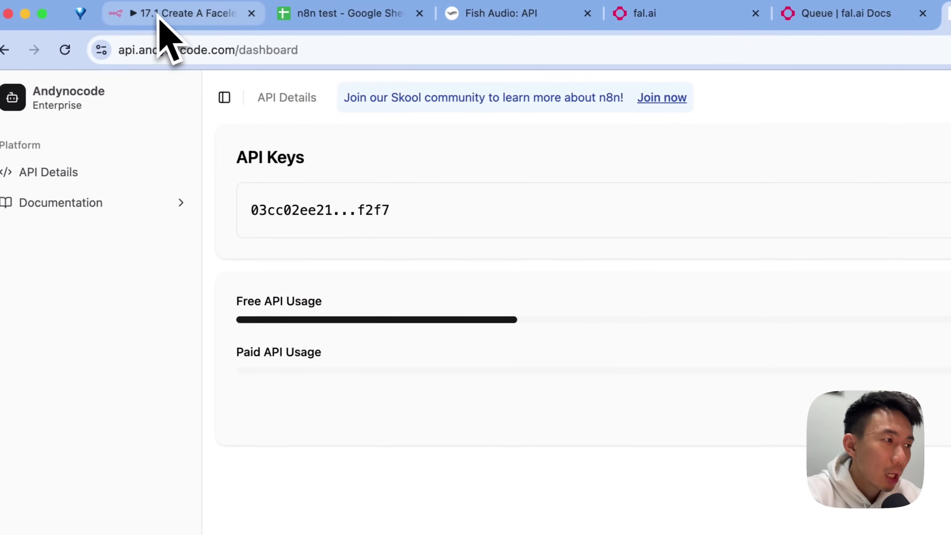
left_click(116, 20)
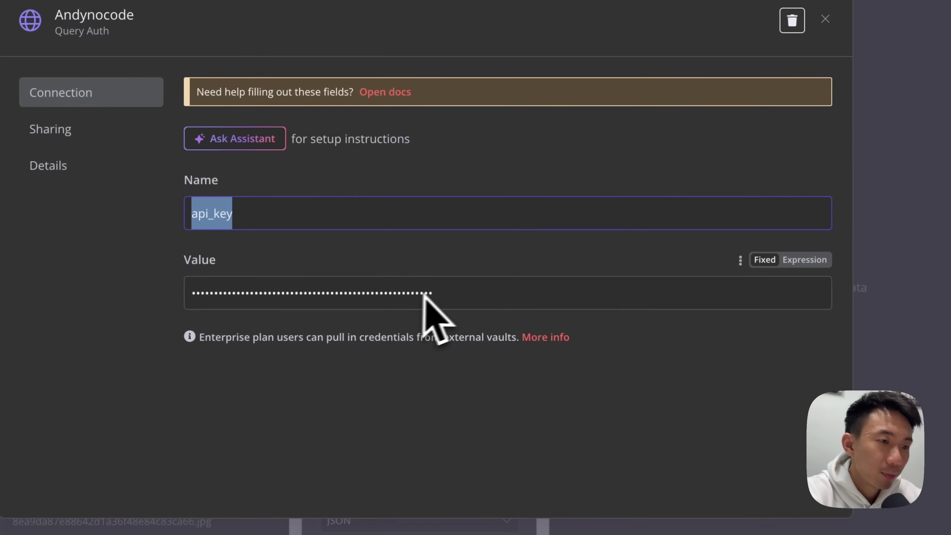
left_click(937, 229)
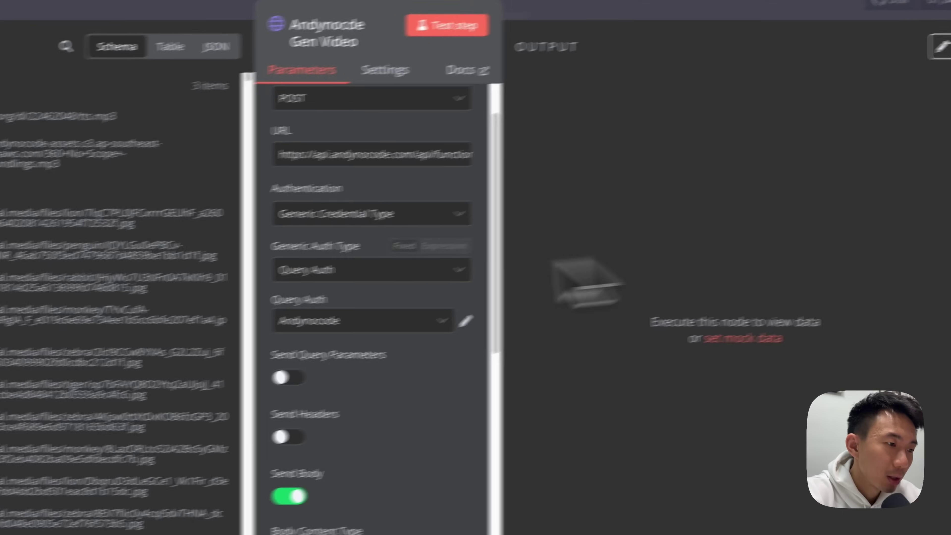
Review the Andynocde Gen Video node's body settings, from the body content type down to the type and data parameters.
scroll(368, 391, "down", 5)
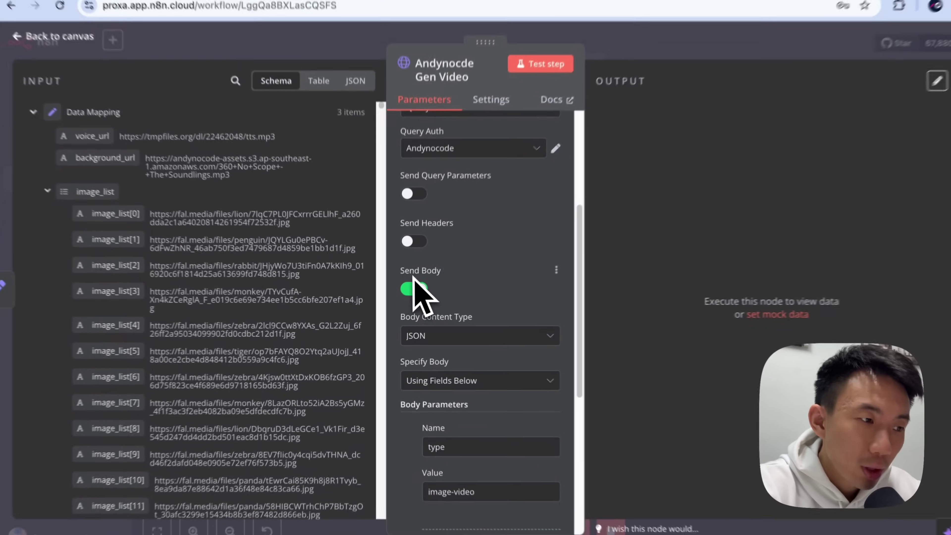
scroll(446, 300, "down", 1)
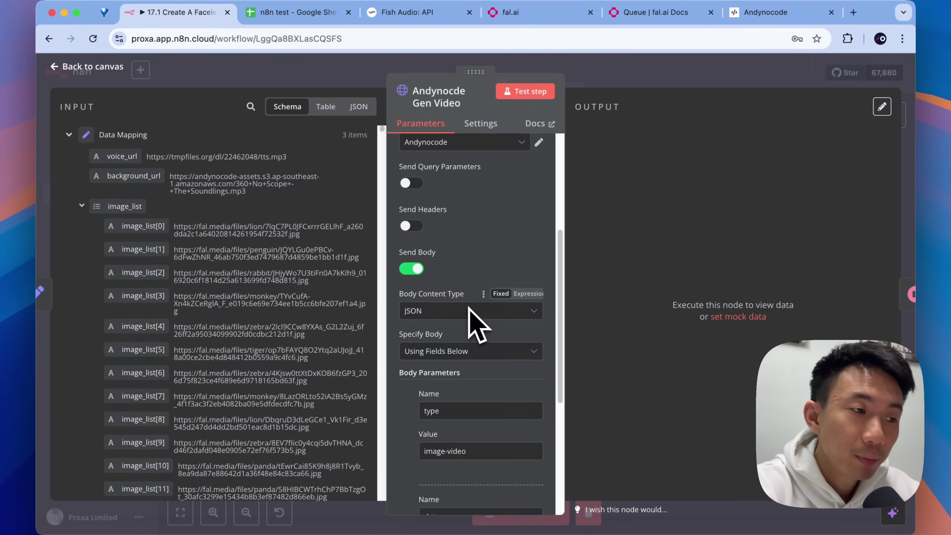
scroll(476, 324, "down", 1)
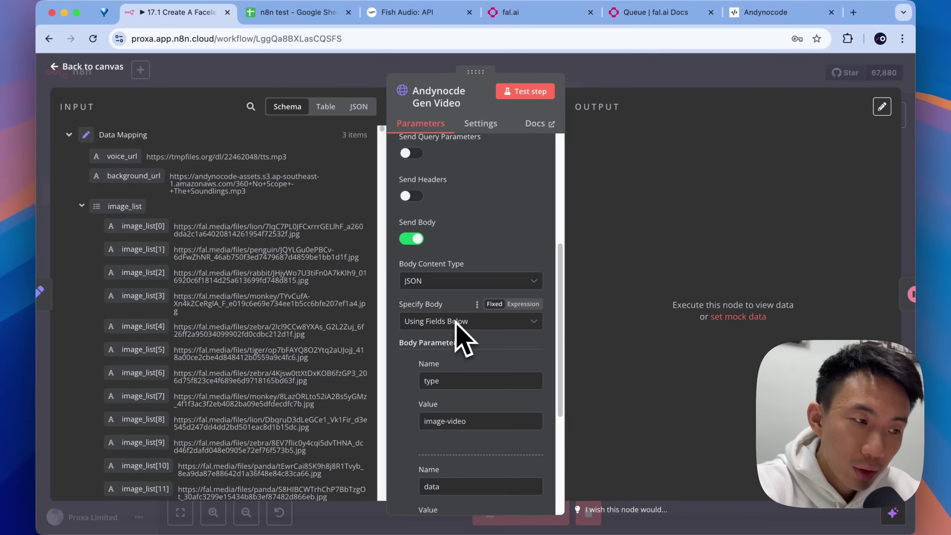
scroll(488, 327, "down", 1)
scroll(465, 360, "down", 2)
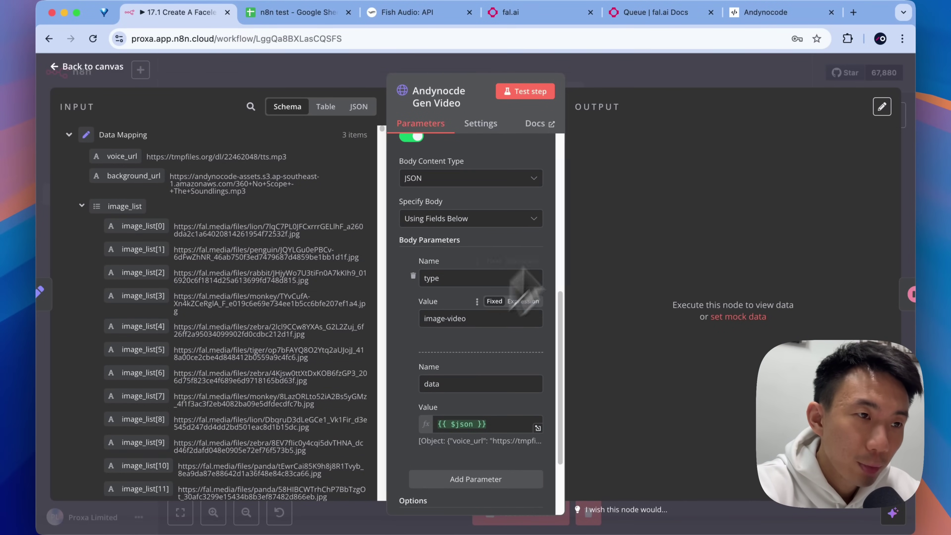
Read the endpoint and request body on Andynocode's Image Video Generation documentation page and return to the n8n workflow.
left_click(753, 12)
left_click(146, 154)
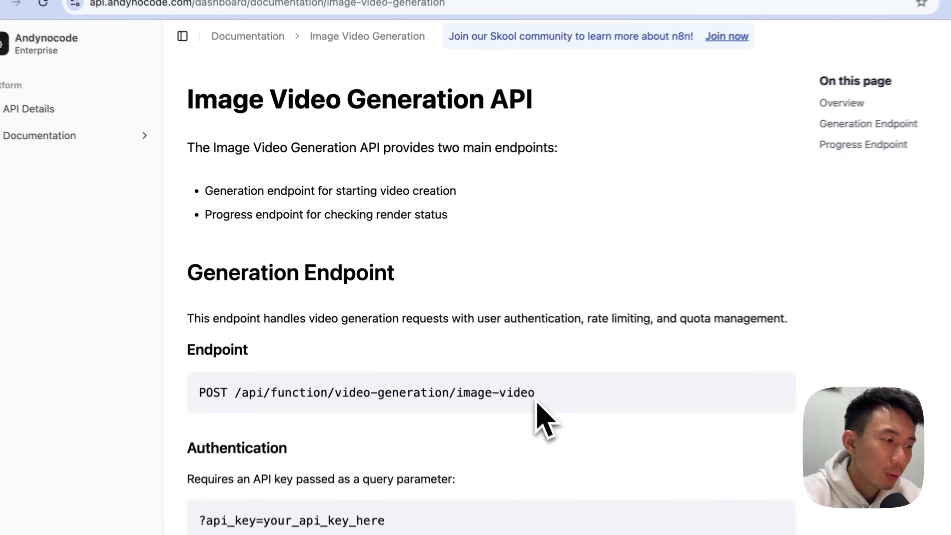
left_click_drag(481, 364, 220, 364)
left_click(587, 351)
scroll(586, 347, "down", 10)
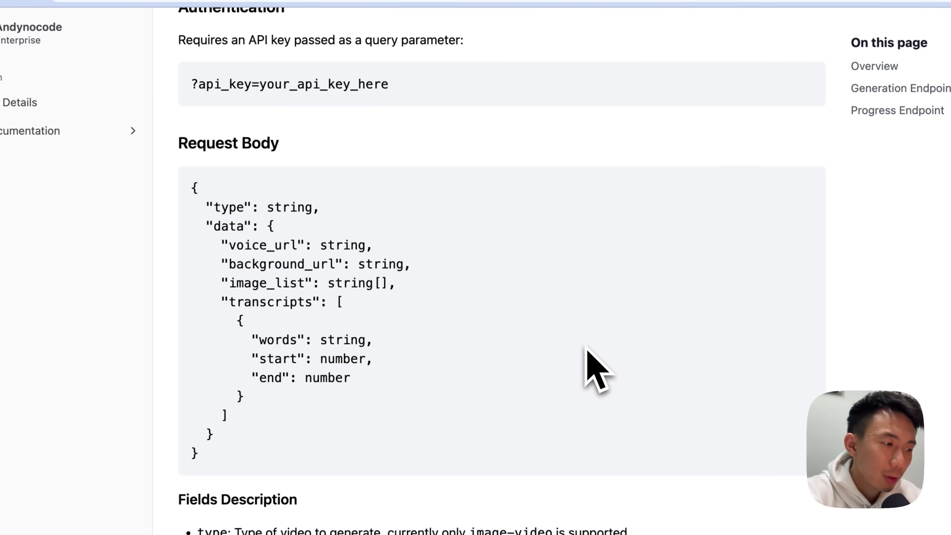
scroll(586, 346, "down", 15)
scroll(586, 347, "down", 12)
scroll(586, 347, "up", 1)
scroll(595, 369, "up", 20)
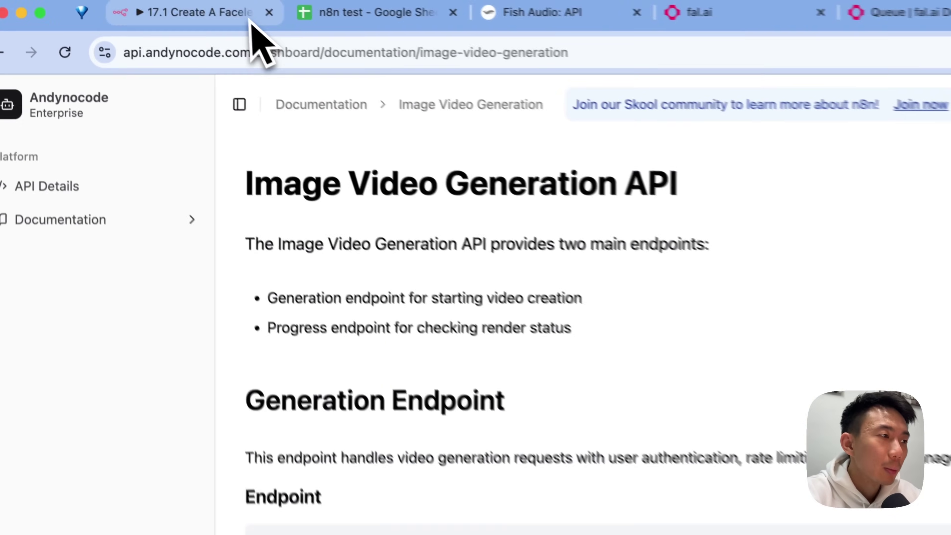
left_click(251, 21)
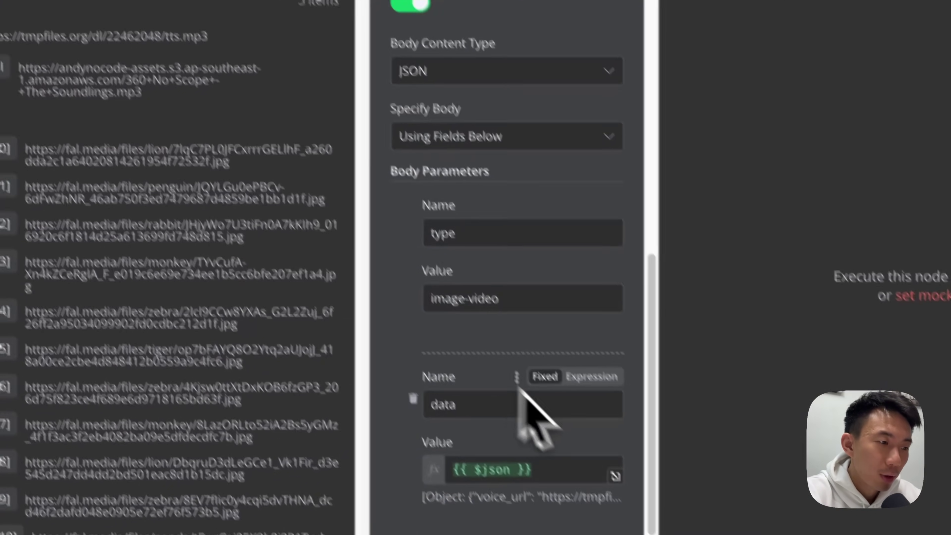
Inspect the data body parameter's {{ $json }} expression and its result in the full expression editor and close it.
scroll(389, 286, "down", 3)
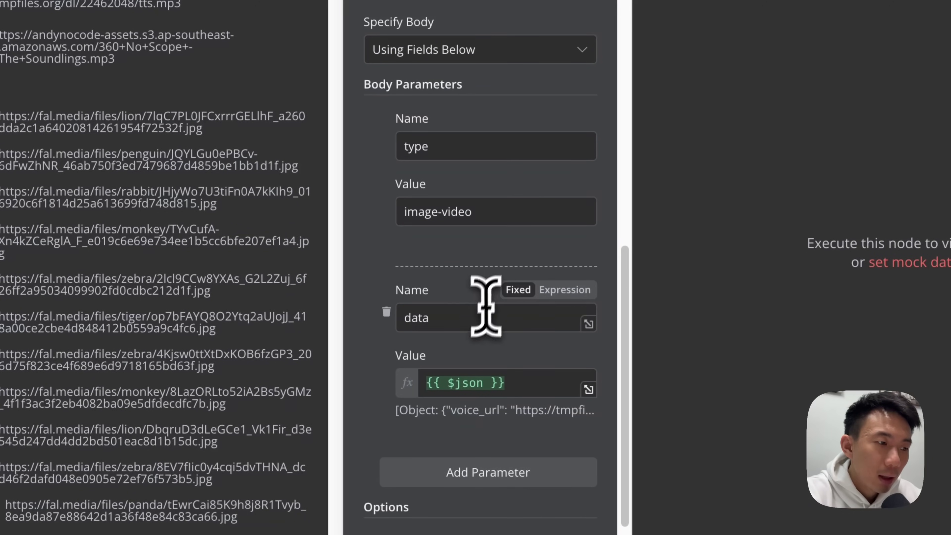
scroll(476, 315, "down", 3)
left_click(520, 330)
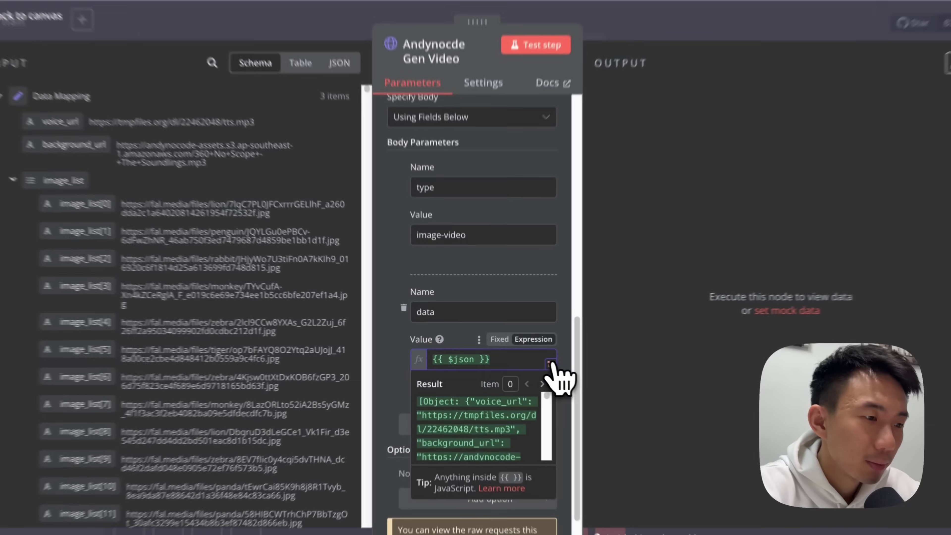
left_click(594, 339)
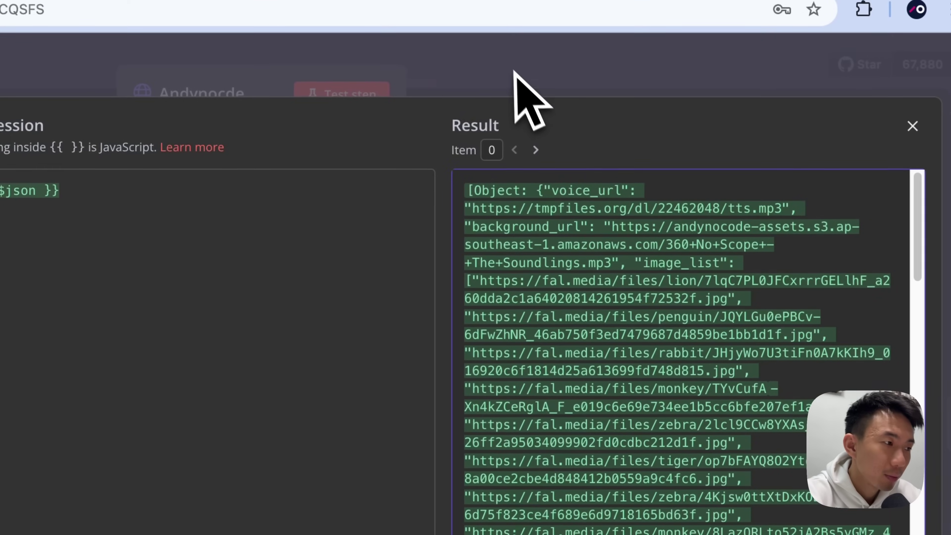
left_click(628, 75)
scroll(374, 487, "down", 2)
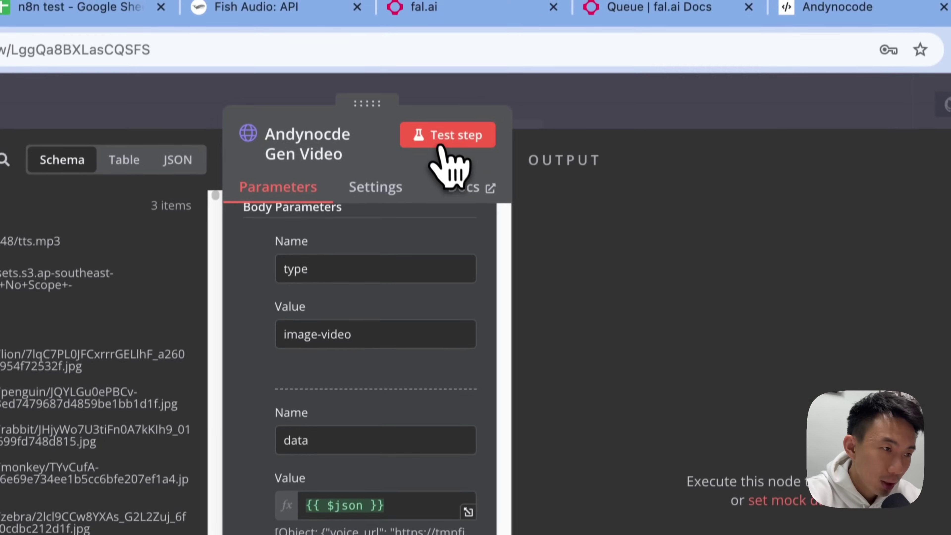
Test the Andynocde Gen Video node and the Wait1 node that follows it.
left_click(441, 147)
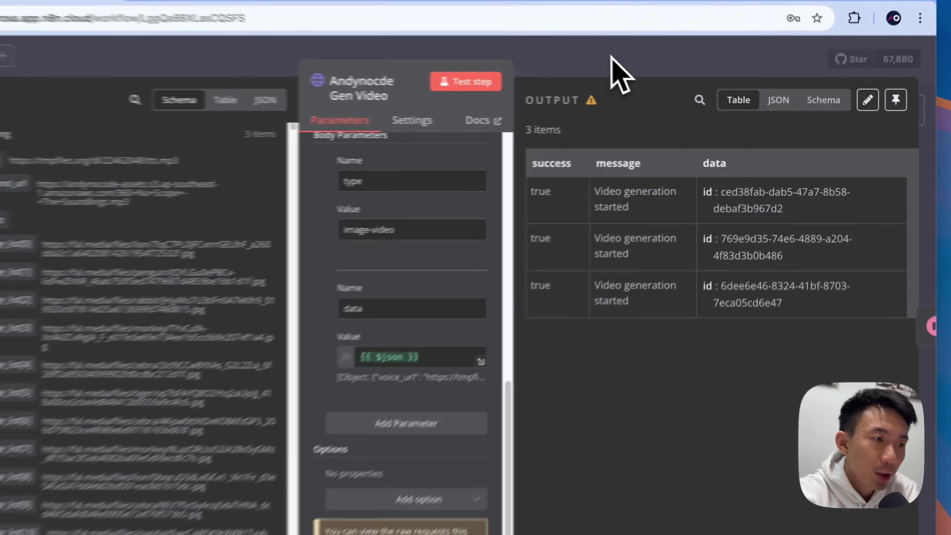
left_click(639, 80)
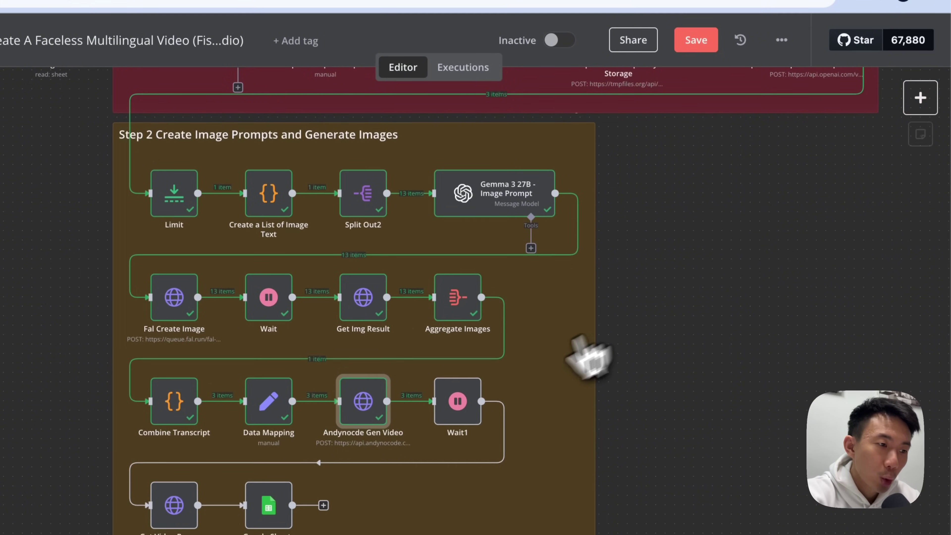
double_click(463, 405)
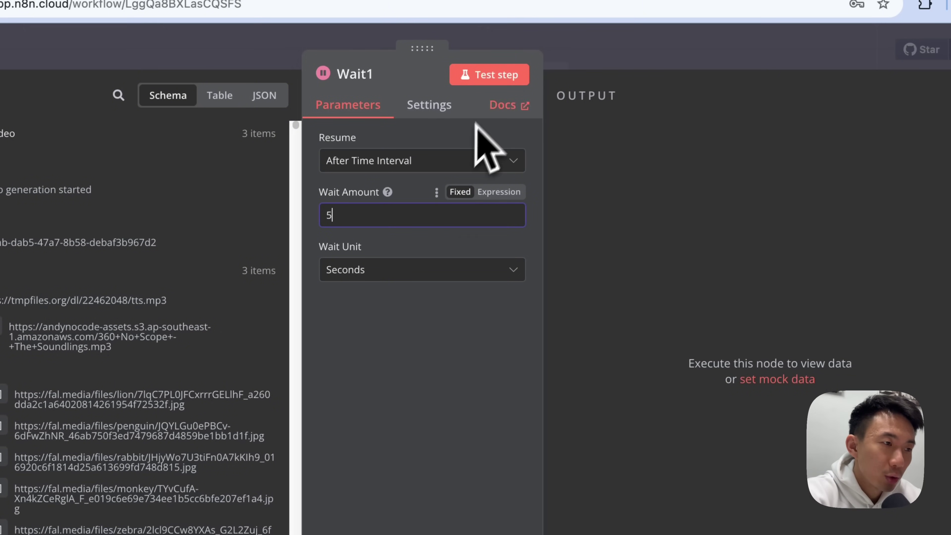
left_click(494, 83)
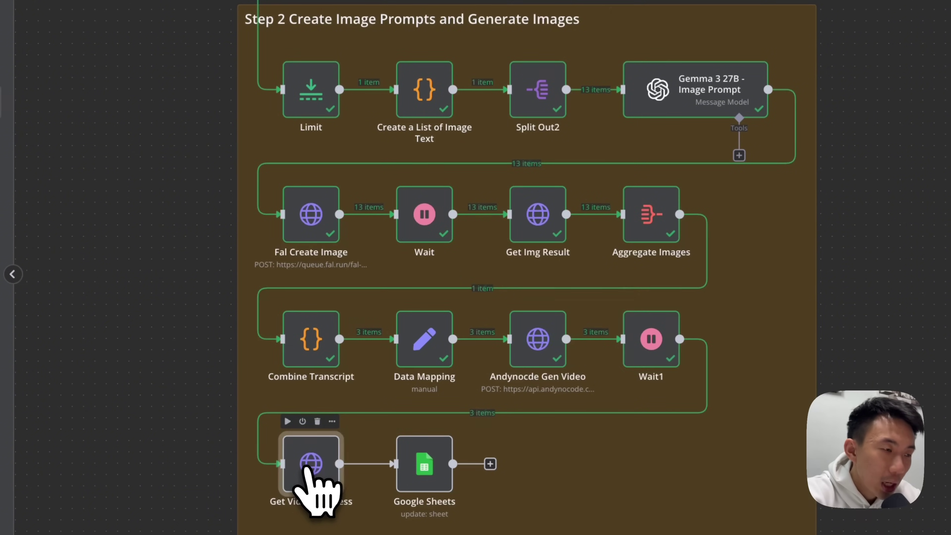
Open the Get Video Progress node and inspect its full URL expression and query authentication settings.
double_click(306, 470)
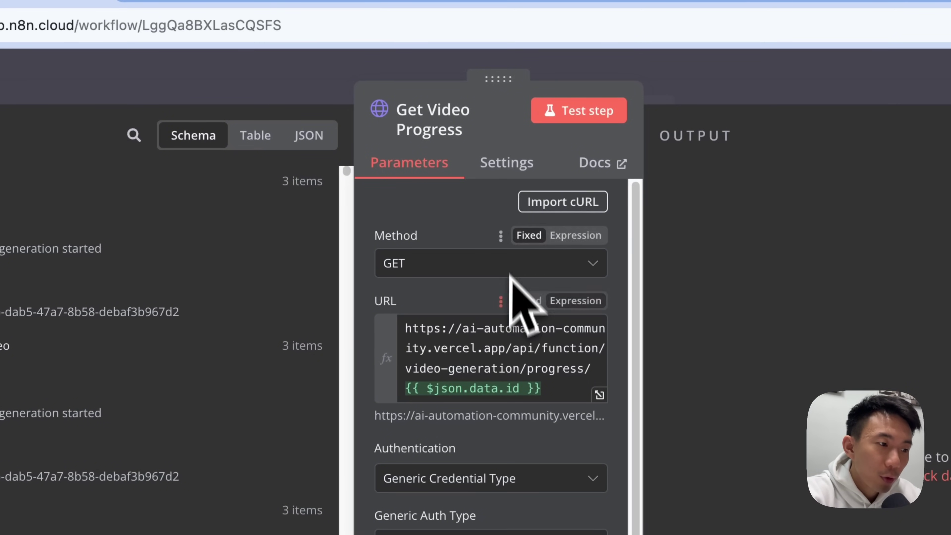
scroll(509, 340, "down", 1)
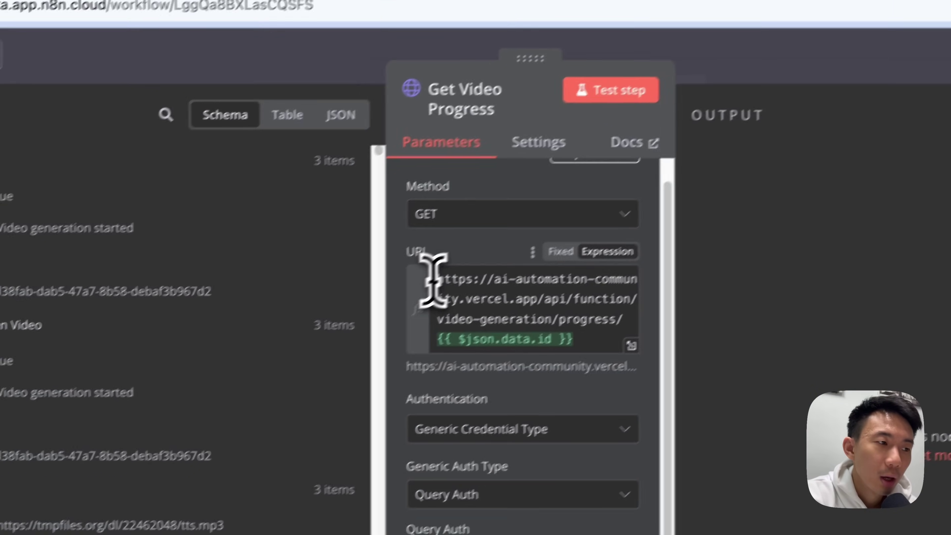
left_click(402, 300)
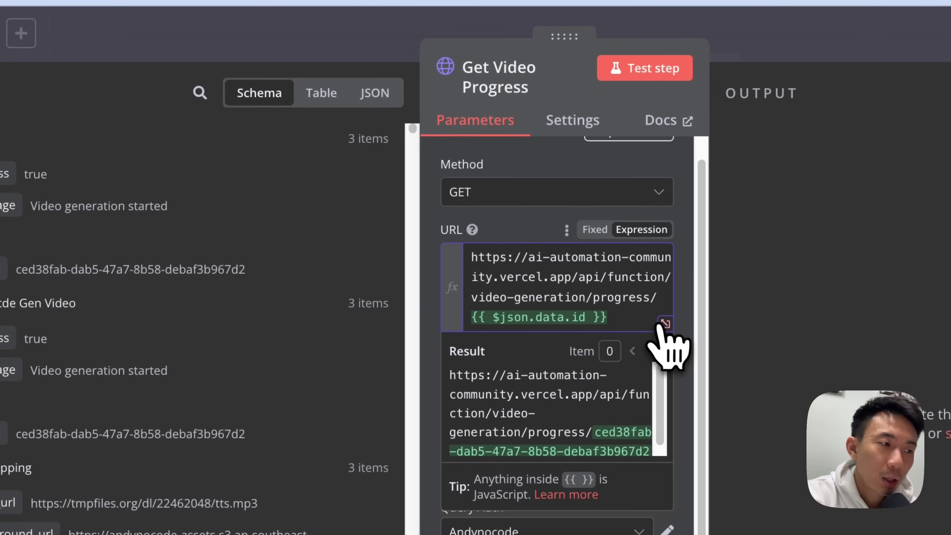
left_click(600, 366)
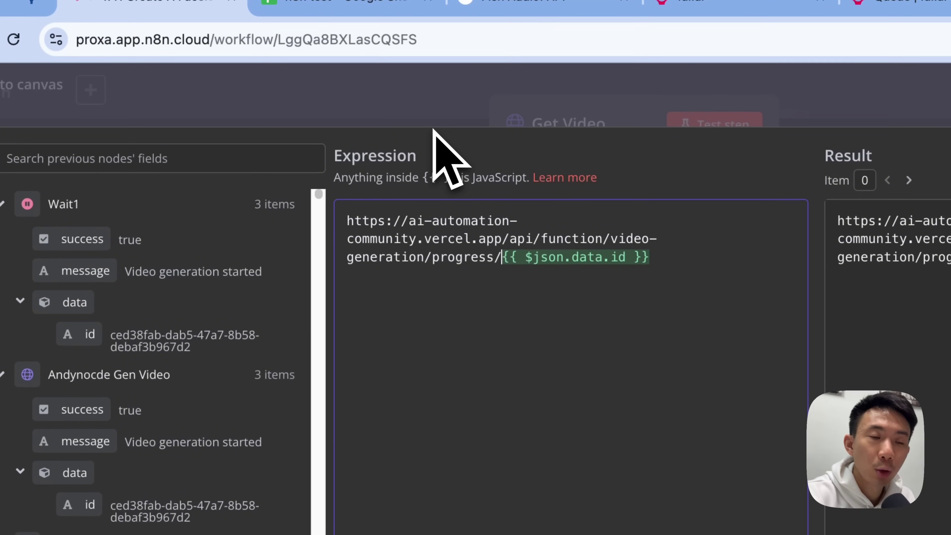
left_click(547, 107)
scroll(498, 296, "down", 3)
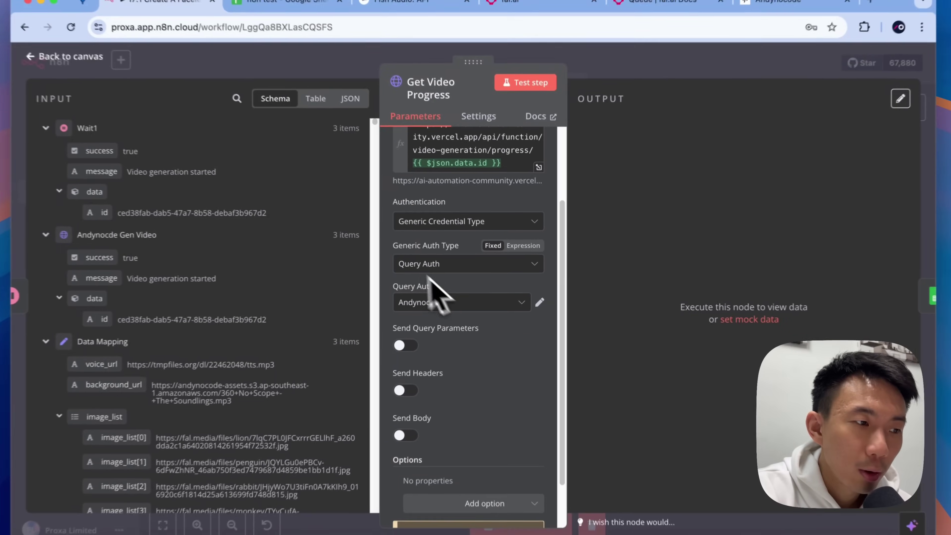
scroll(447, 322, "down", 2)
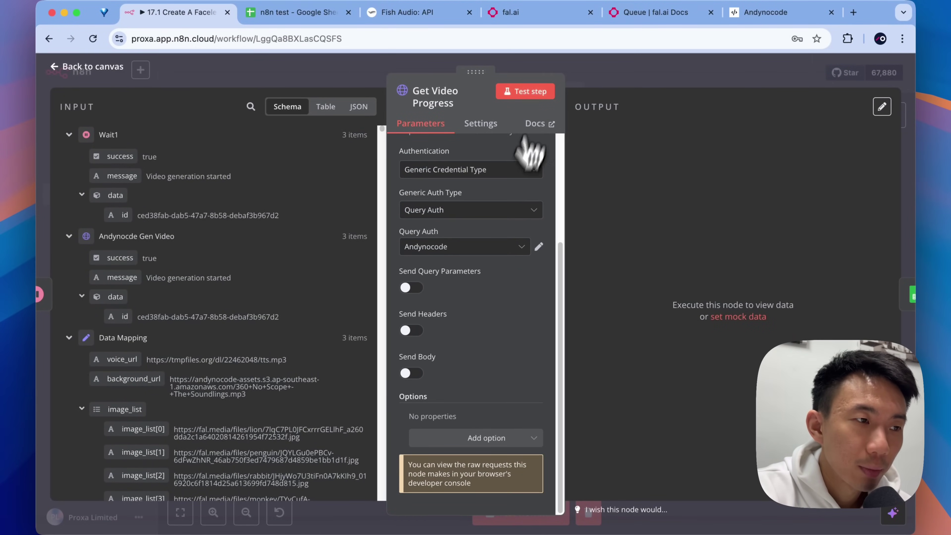
Test the Get Video Progress node and check the tmpfiles.org tts.mp3 link from its output in a new browser tab.
left_click(530, 93)
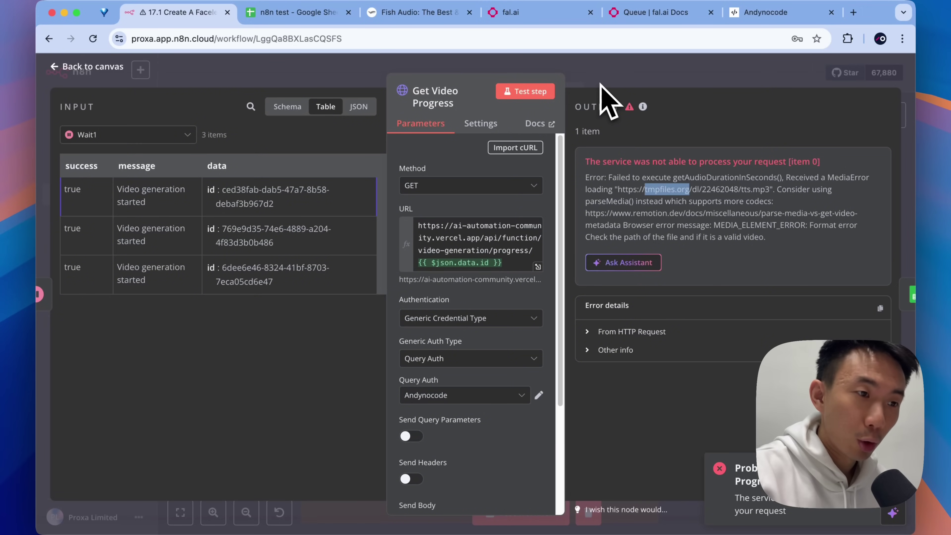
left_click_drag(618, 189, 766, 189)
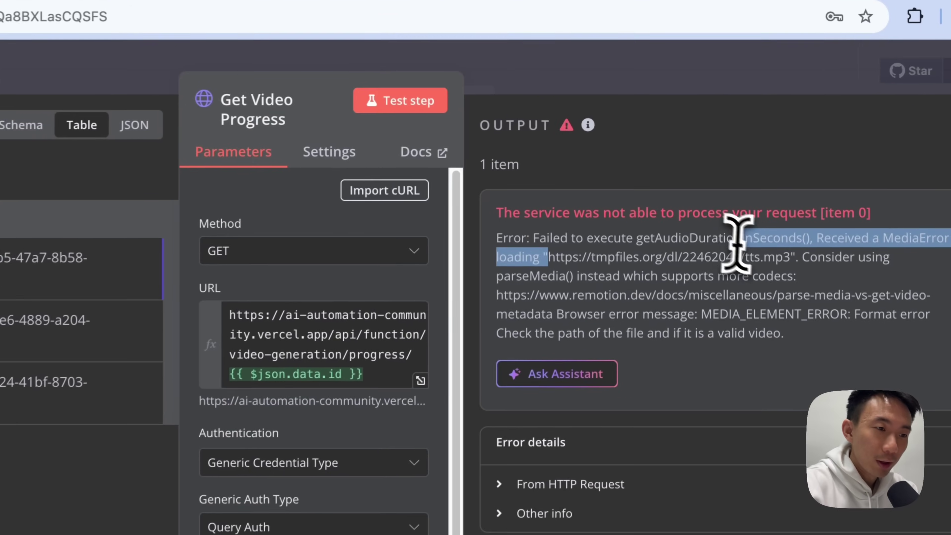
key("ctrl+c")
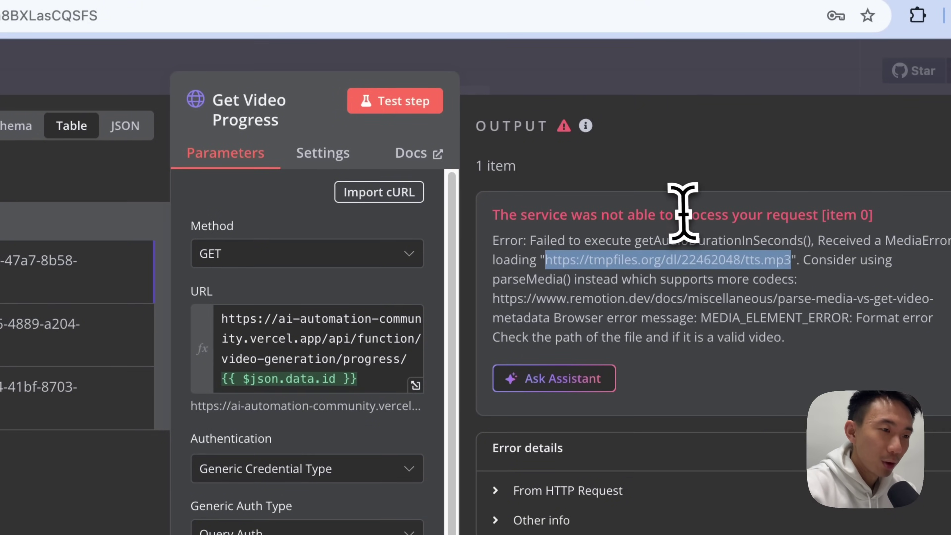
key("ctrl+t")
key("ctrl+v")
key("Return")
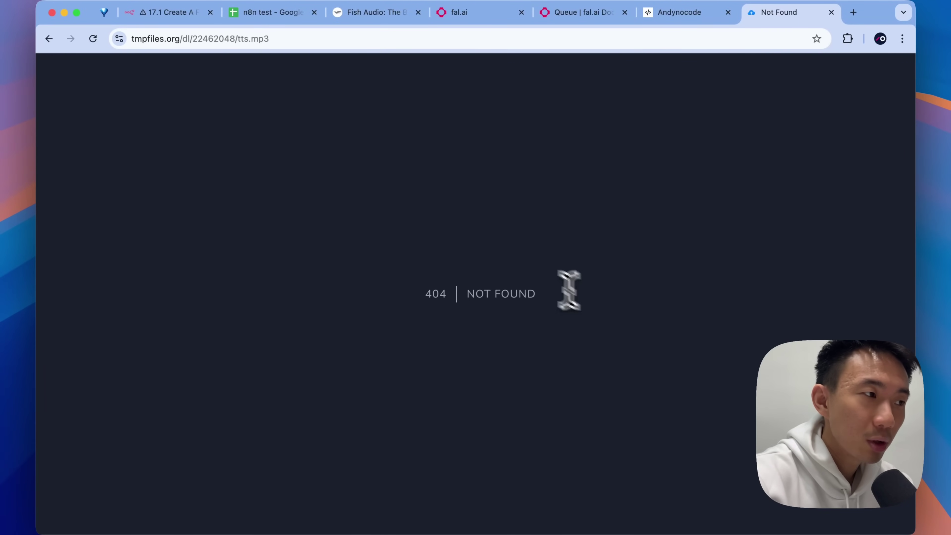
key("ctrl+w")
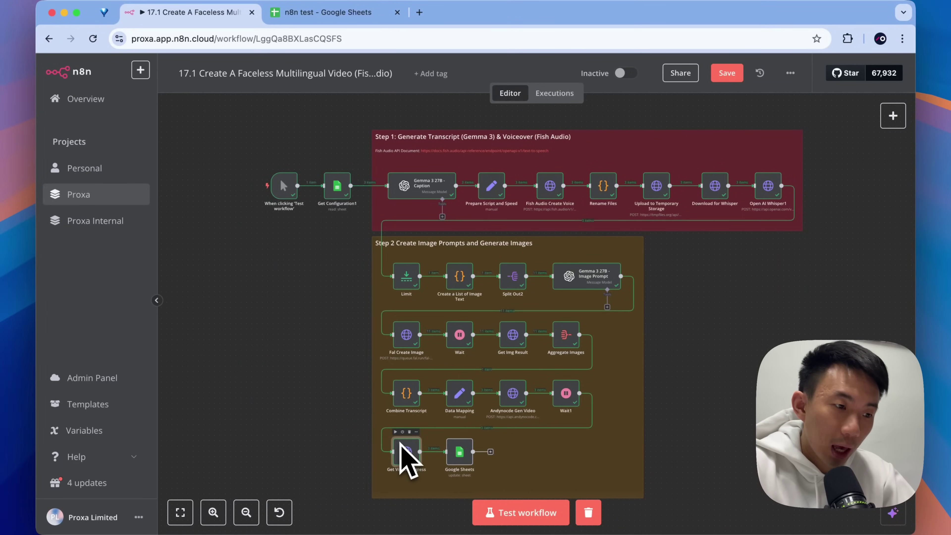
Review the Get Video Progress node's output and the result column of the n8n test spreadsheet, and return to the workflow canvas.
double_click(406, 452)
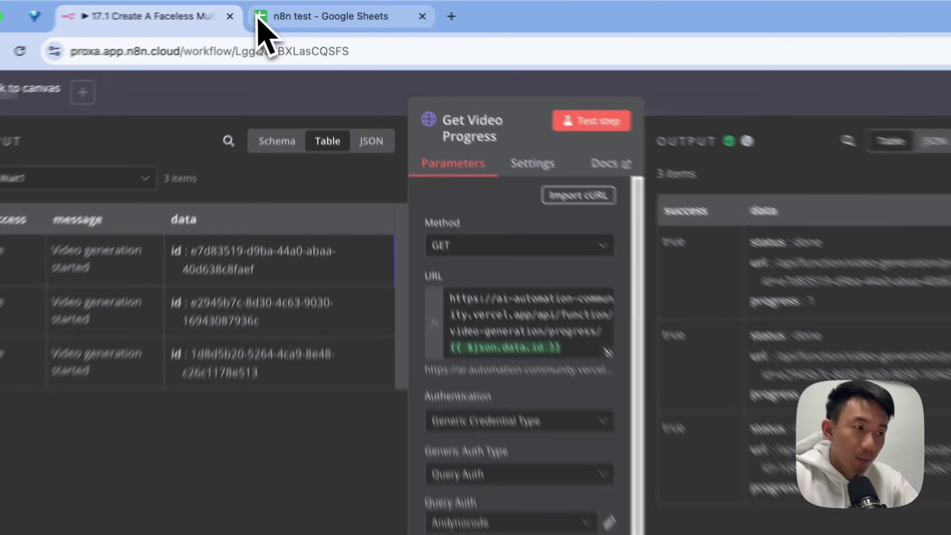
left_click(275, 12)
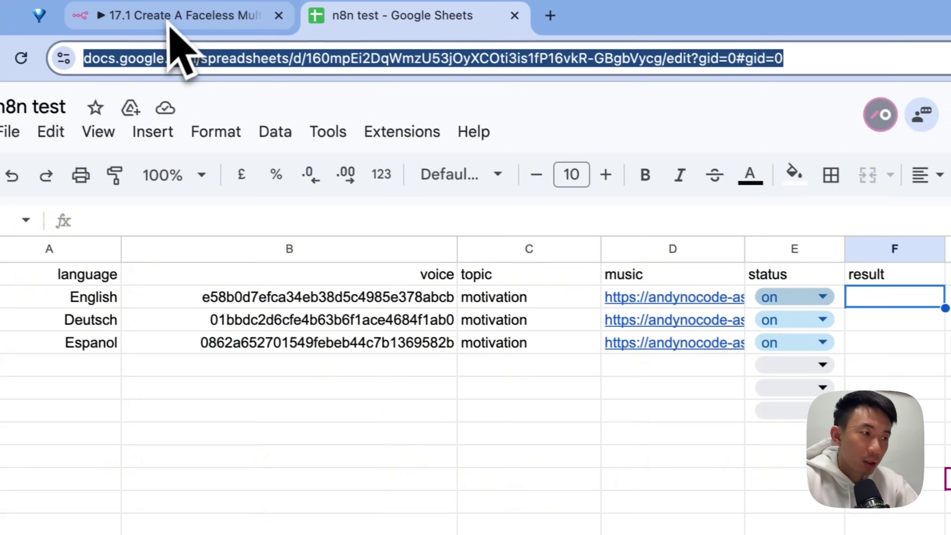
left_click(178, 19)
left_click(378, 126)
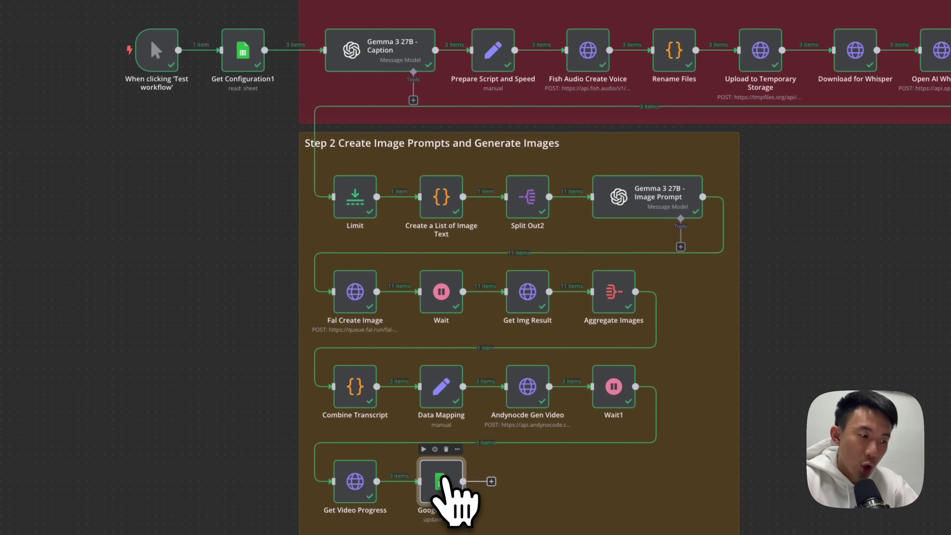
Open the Google Sheets node and review its operation, document, sheet, column mapping mode and match column settings.
double_click(450, 496)
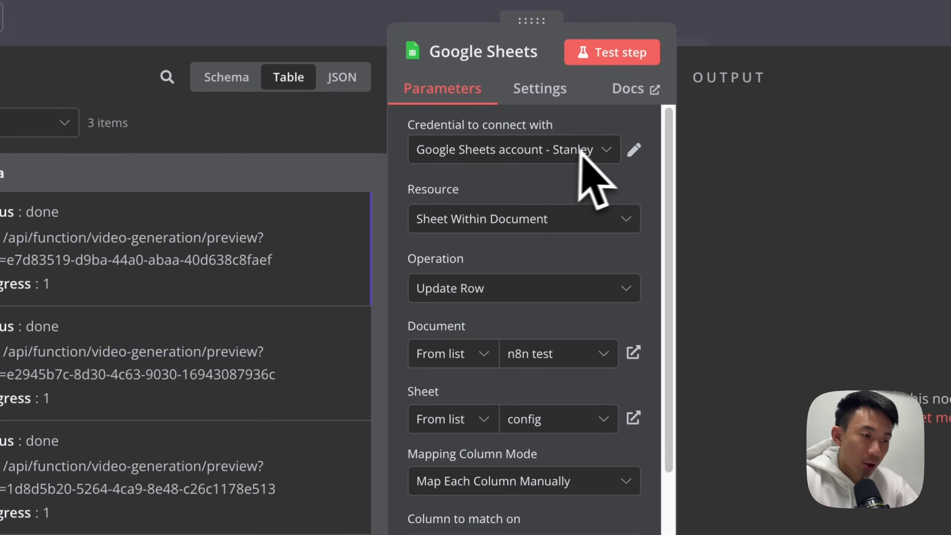
scroll(532, 159, "down", 3)
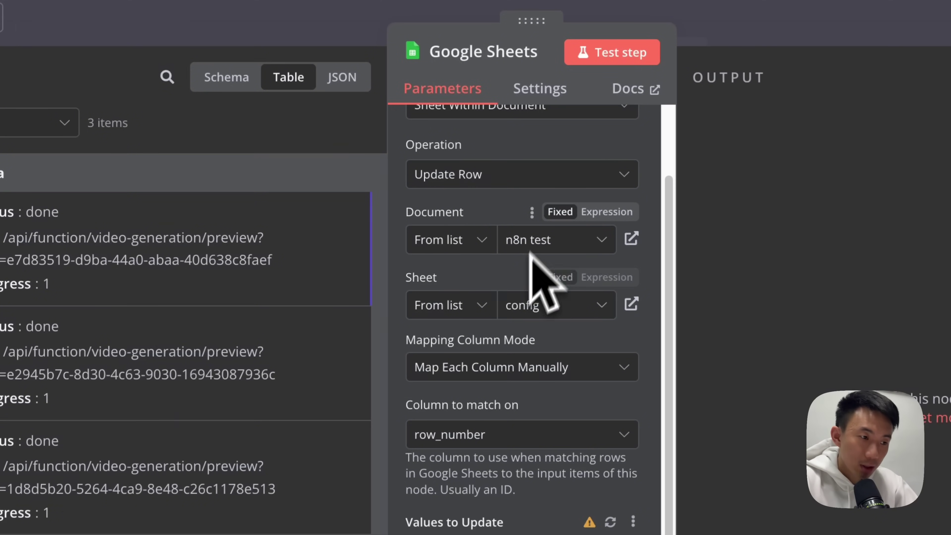
scroll(525, 308, "down", 2)
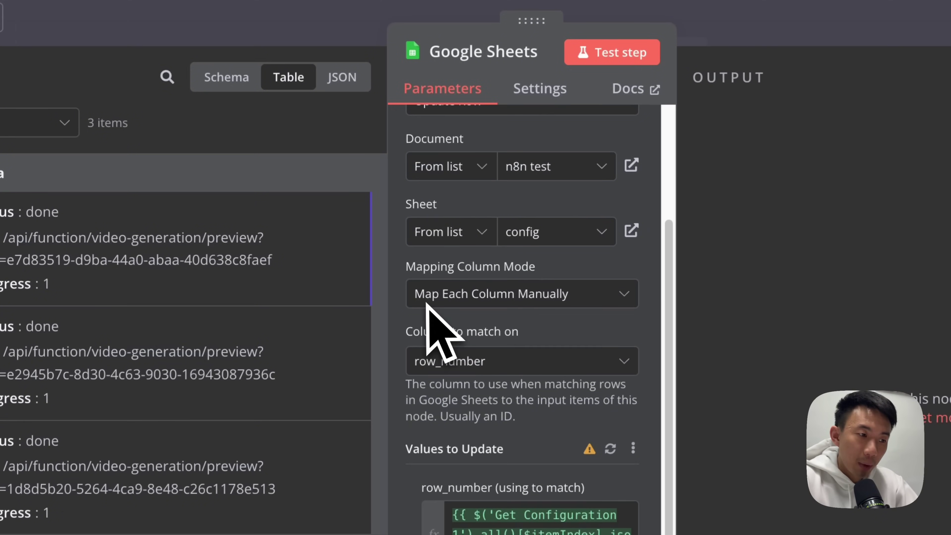
scroll(524, 298, "down", 2)
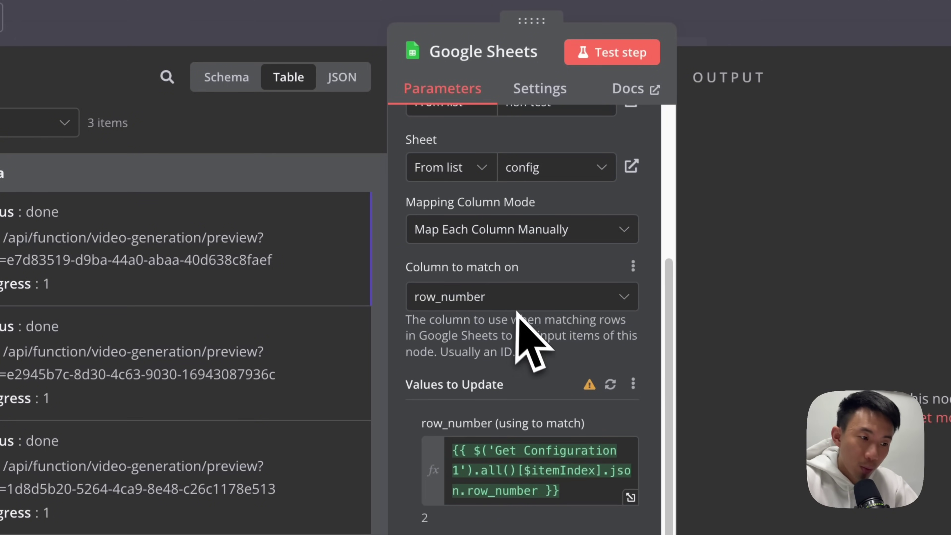
scroll(532, 330, "down", 2)
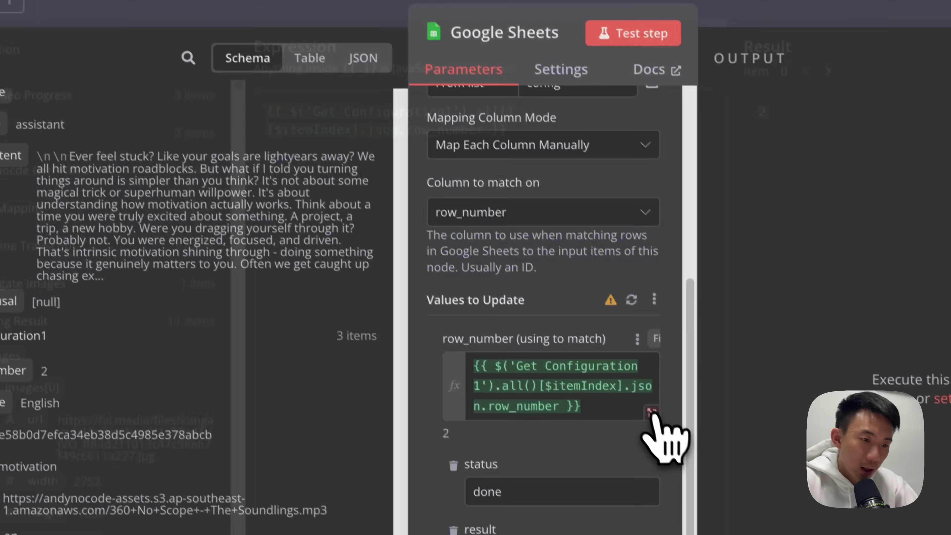
Open the row_number value's full expression, clear the field search and locate Get Configuration1's row_number among the previous nodes' fields.
left_click(580, 308)
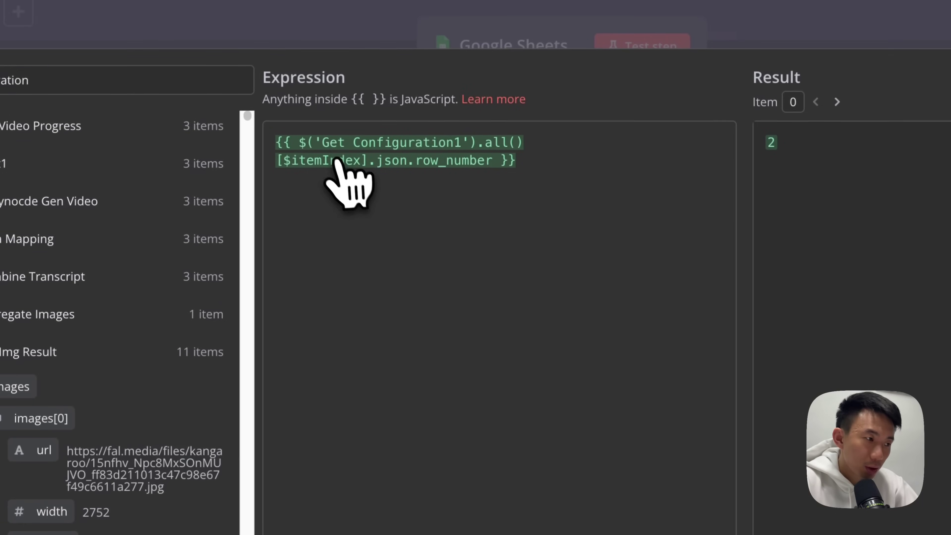
triple_click(140, 74)
key("BackSpace")
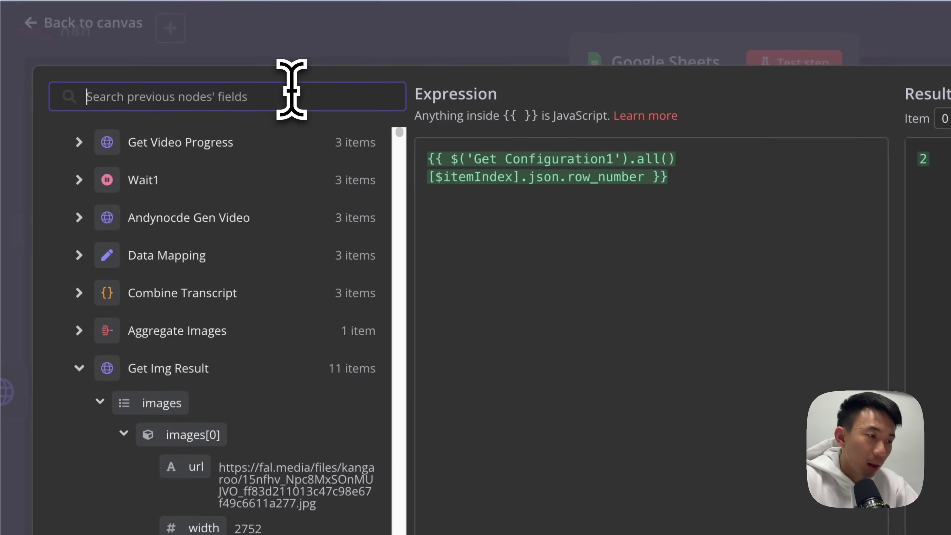
left_click(79, 367)
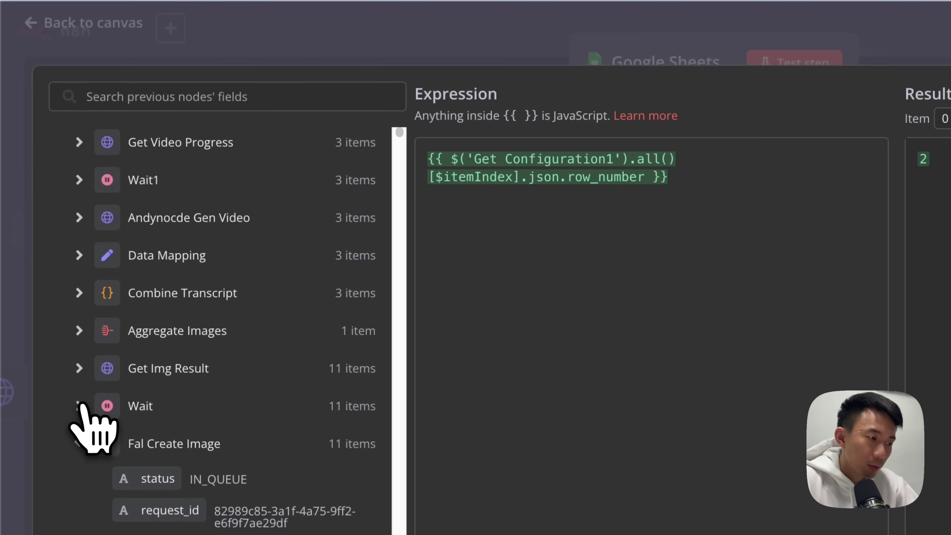
scroll(83, 412, "down", 3)
left_click(79, 319)
scroll(85, 371, "down", 10)
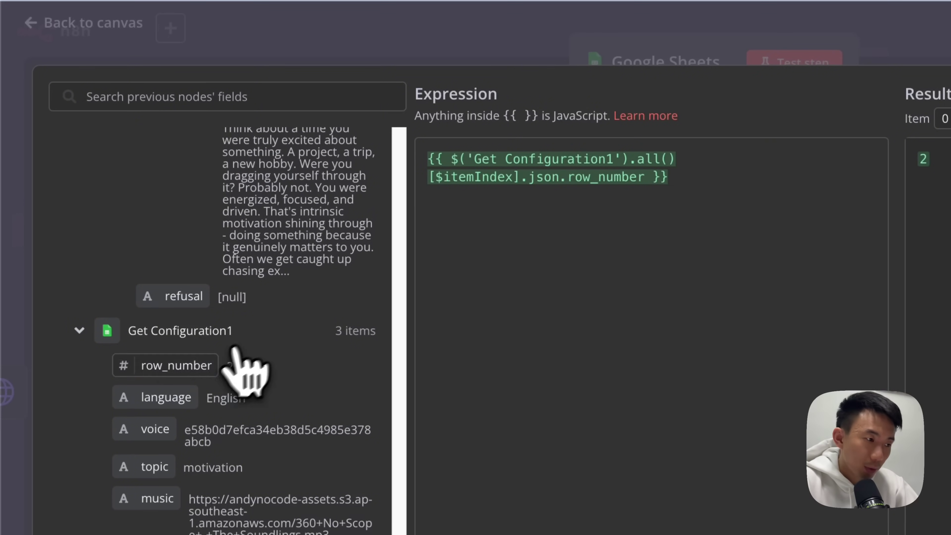
Insert Get Configuration1's row_number as a second expression, compare its item reference with all()[$itemIndex], remove it and return to the node settings.
left_click(734, 296)
left_click_drag(150, 326, 673, 169)
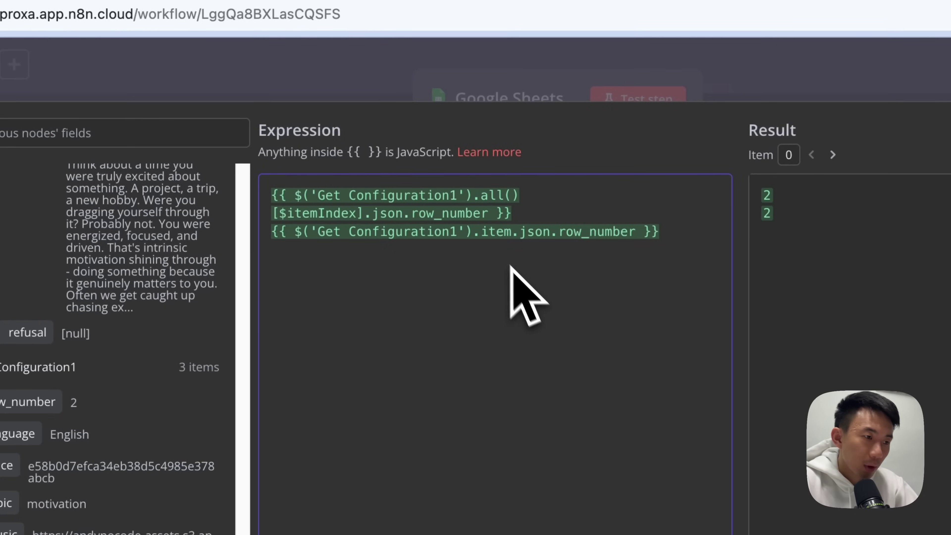
left_click_drag(481, 195, 378, 218)
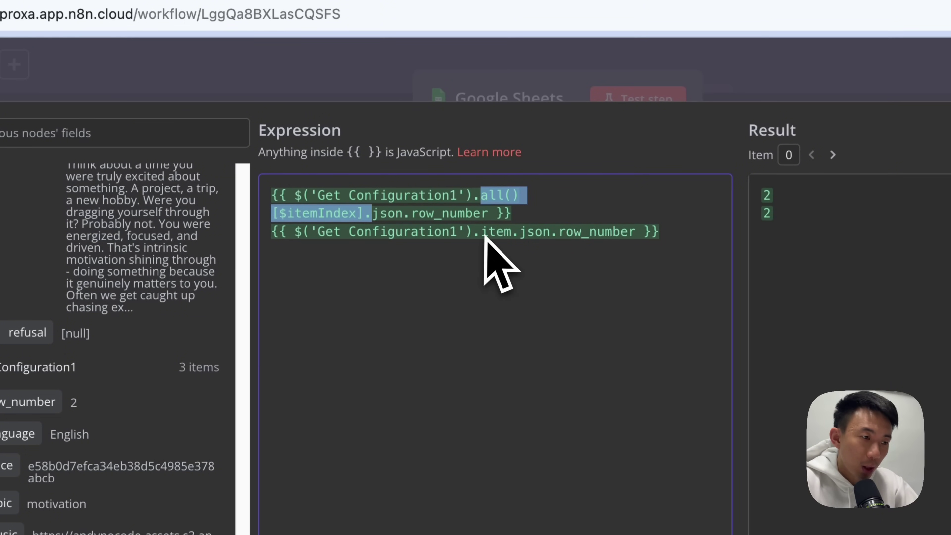
left_click_drag(484, 232, 496, 233)
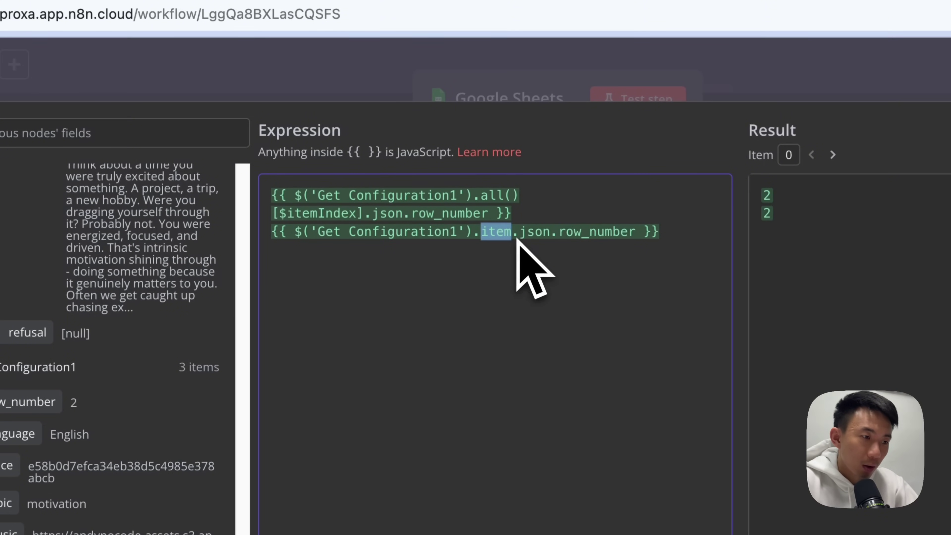
left_click_drag(663, 233, 163, 237)
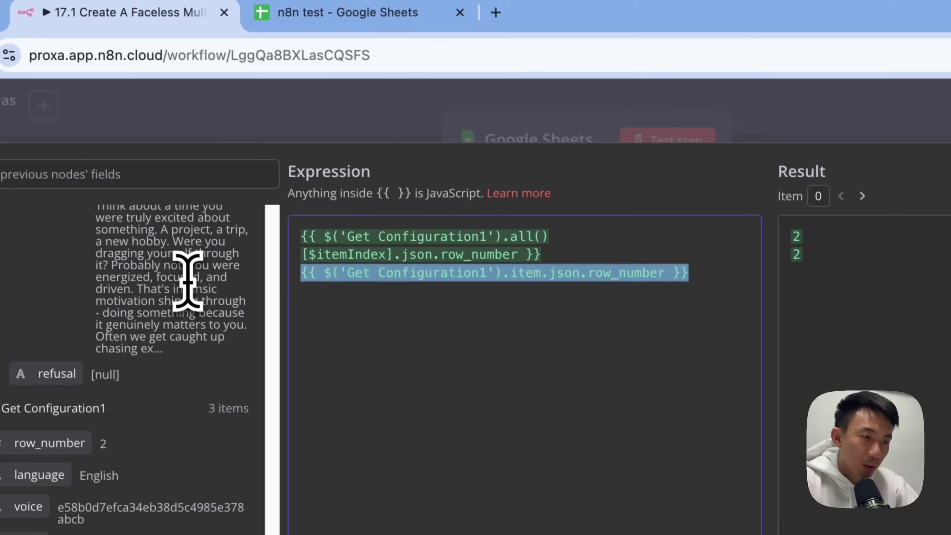
key("BackSpace")
left_click(280, 153)
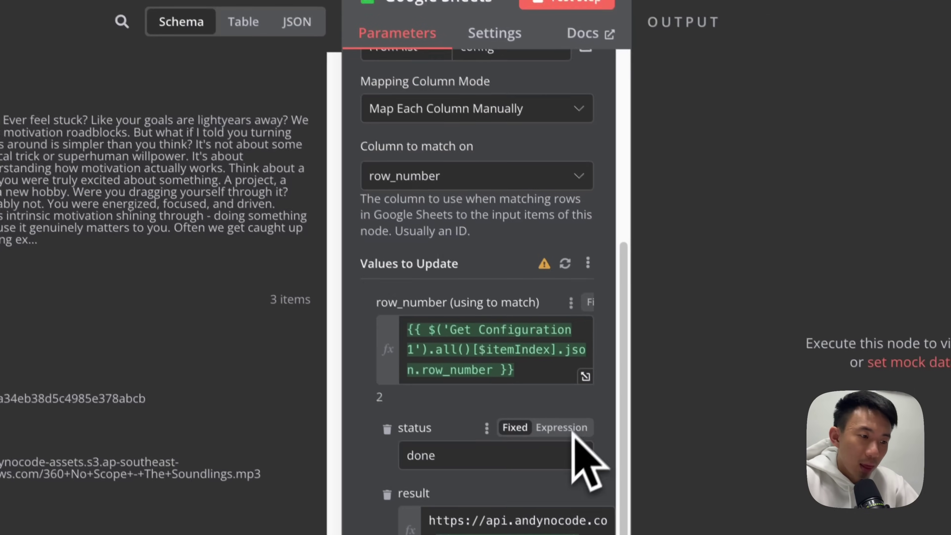
Compare the node's status value with the status options for the first row in the n8n test spreadsheet, and return to the workflow.
scroll(577, 446, "down", 2)
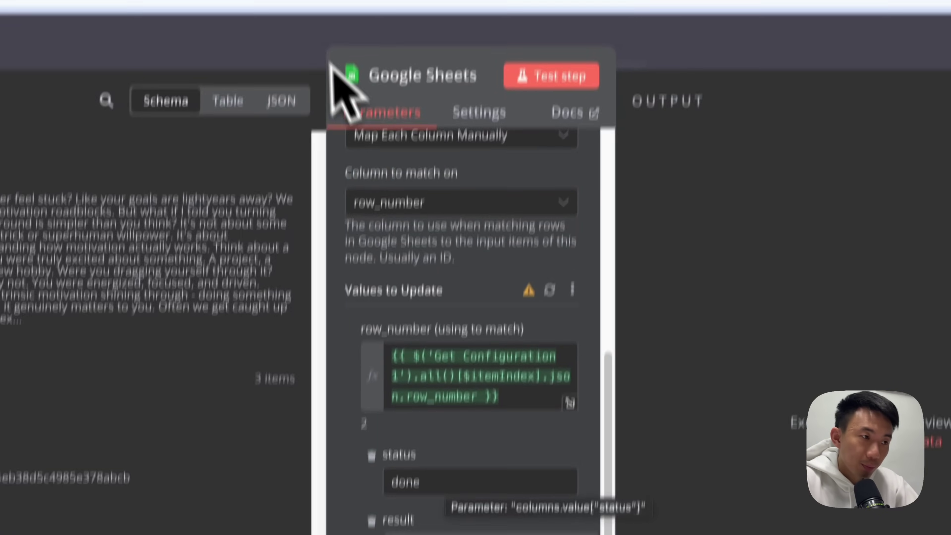
left_click(260, 23)
left_click(643, 295)
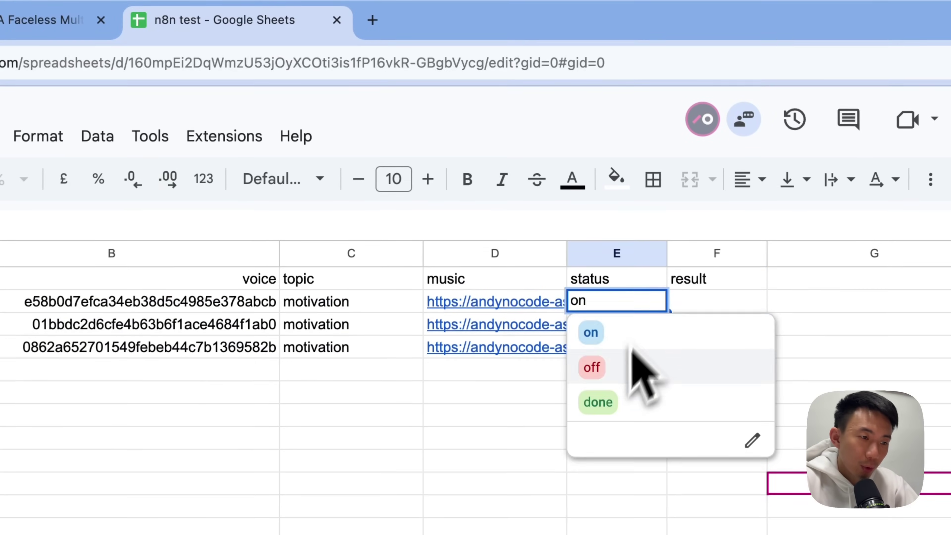
left_click(521, 413)
left_click(80, 1)
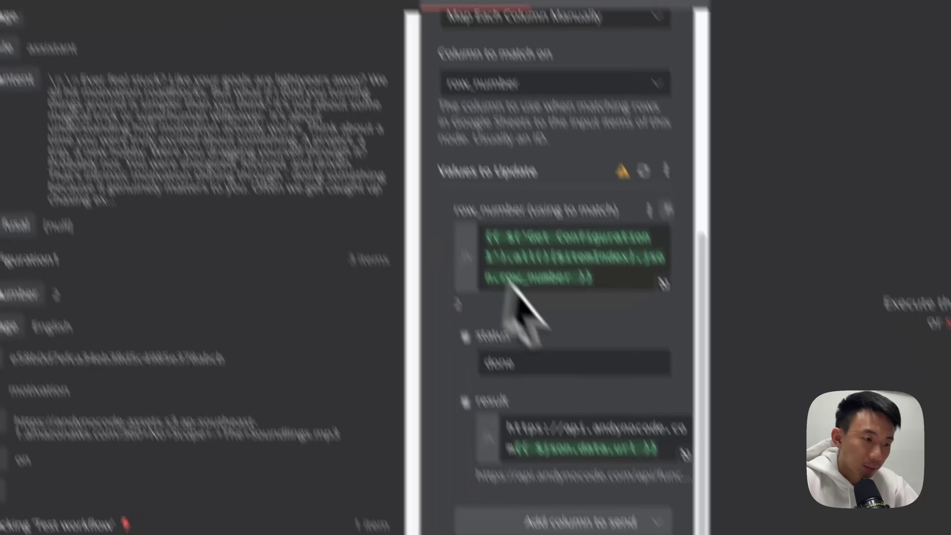
Examine the result value of the Google Sheets node and open its full expression alongside the previous nodes' fields.
scroll(550, 330, "down", 2)
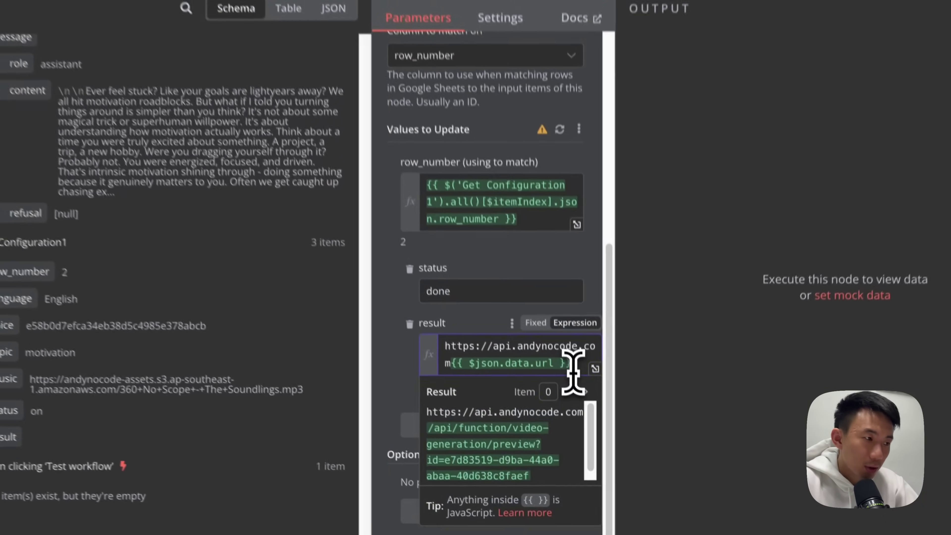
scroll(314, 426, "up", 5)
scroll(322, 469, "up", 20)
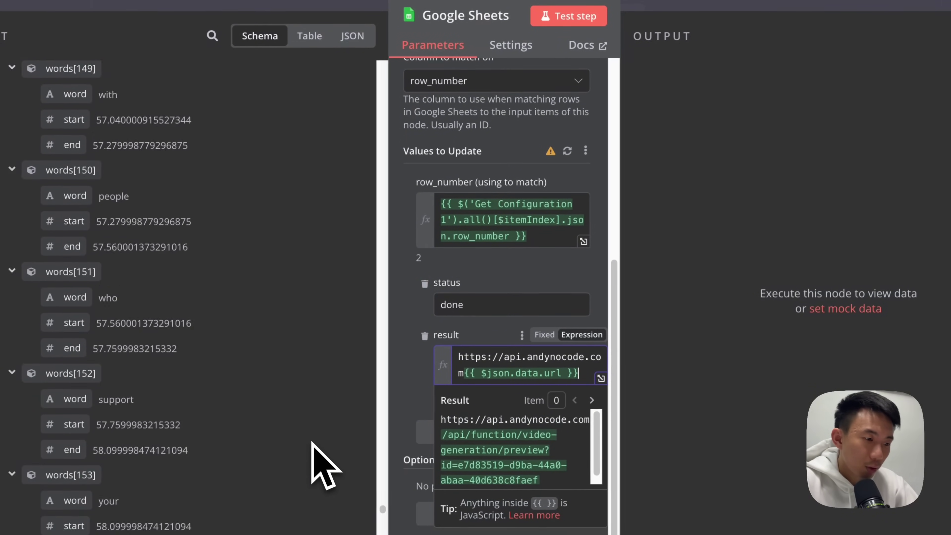
scroll(322, 469, "up", 5)
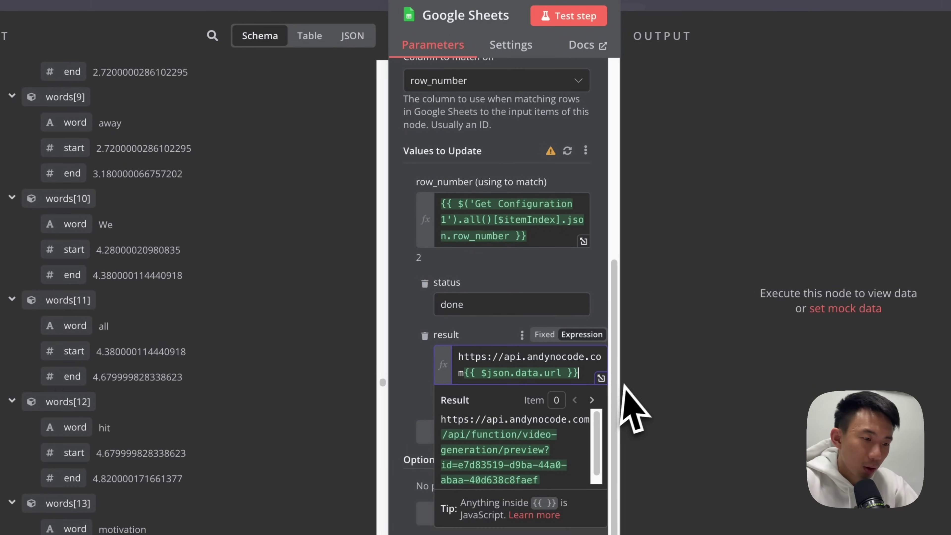
left_click(600, 377)
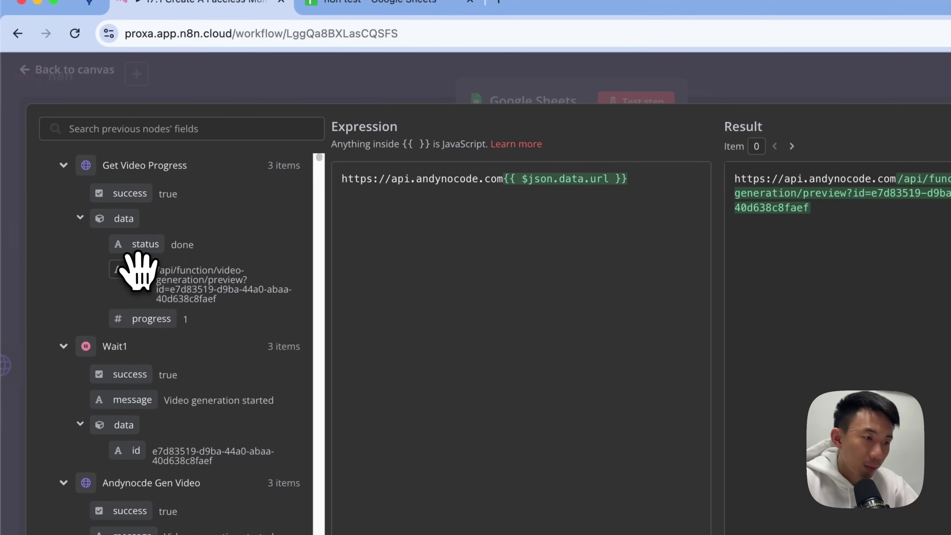
Insert Get Video Progress's url field below the result expression as a demonstration, remove it and return to the node settings.
left_click(656, 205)
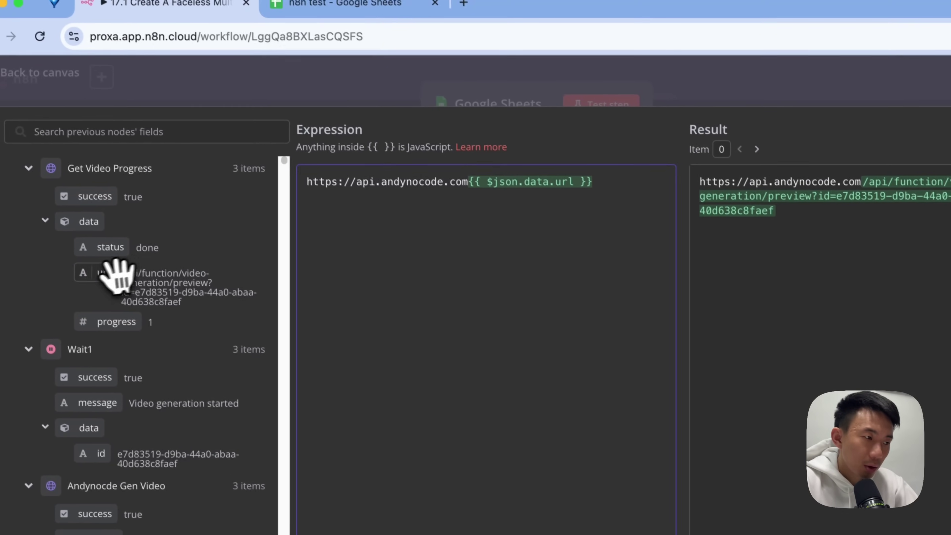
left_click_drag(124, 272, 450, 268)
left_click_drag(430, 209, 297, 206)
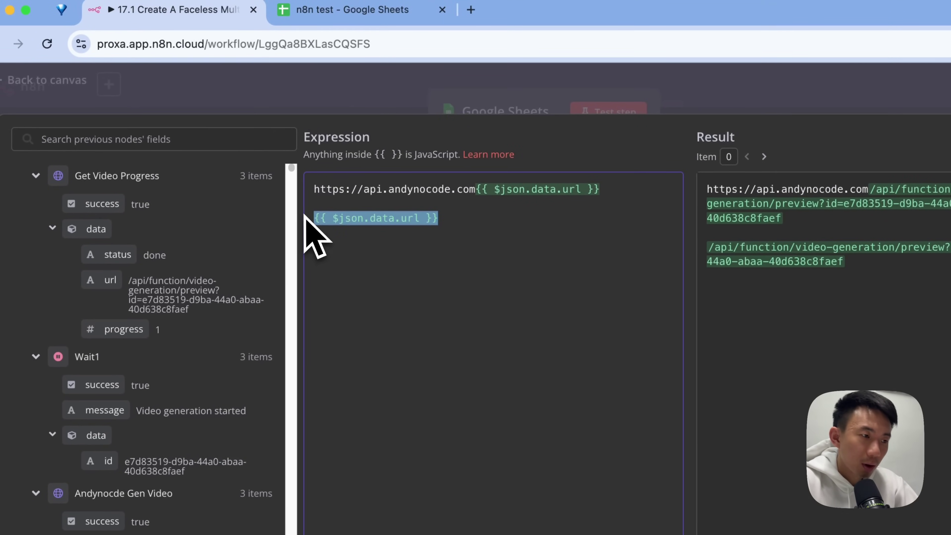
key("BackSpace")
left_click(344, 90)
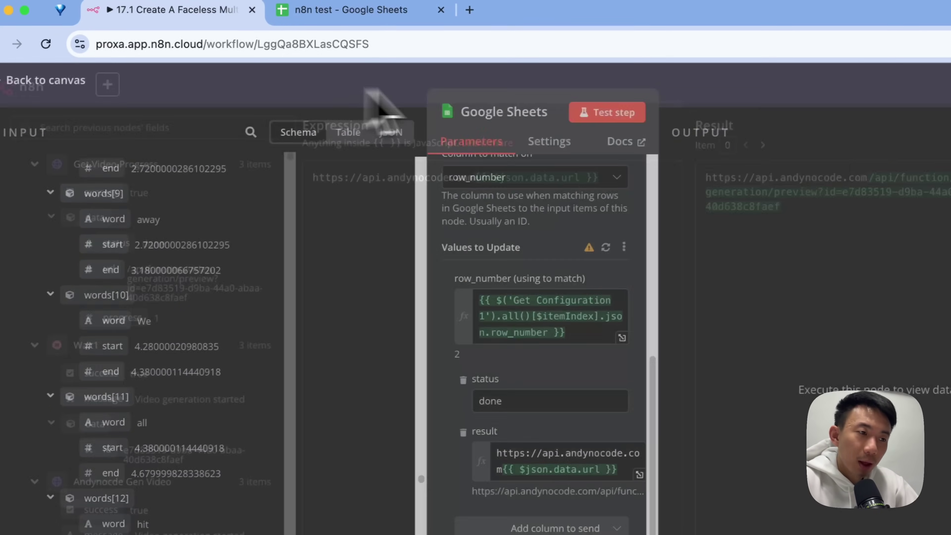
Test the Google Sheets node and check the status and result columns in the n8n test spreadsheet.
left_click(599, 111)
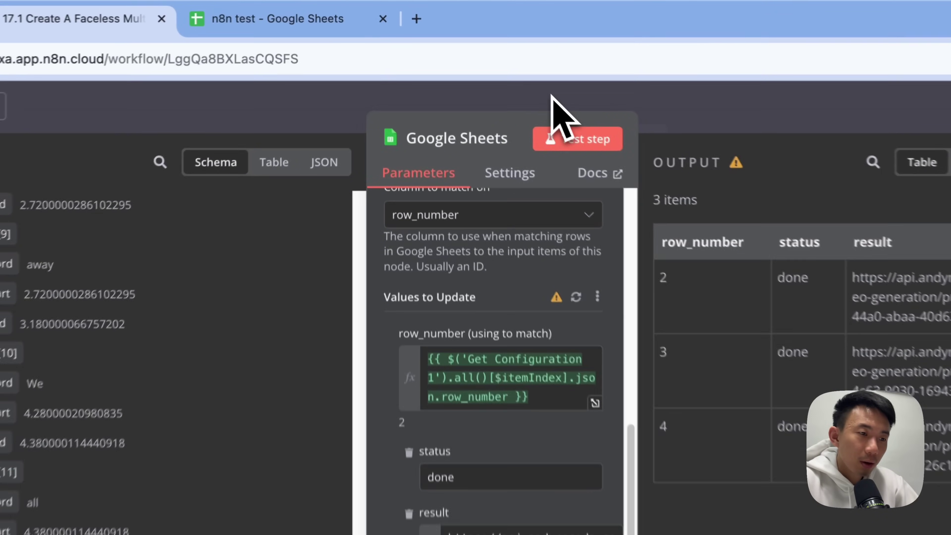
left_click(532, 85)
left_click(292, 16)
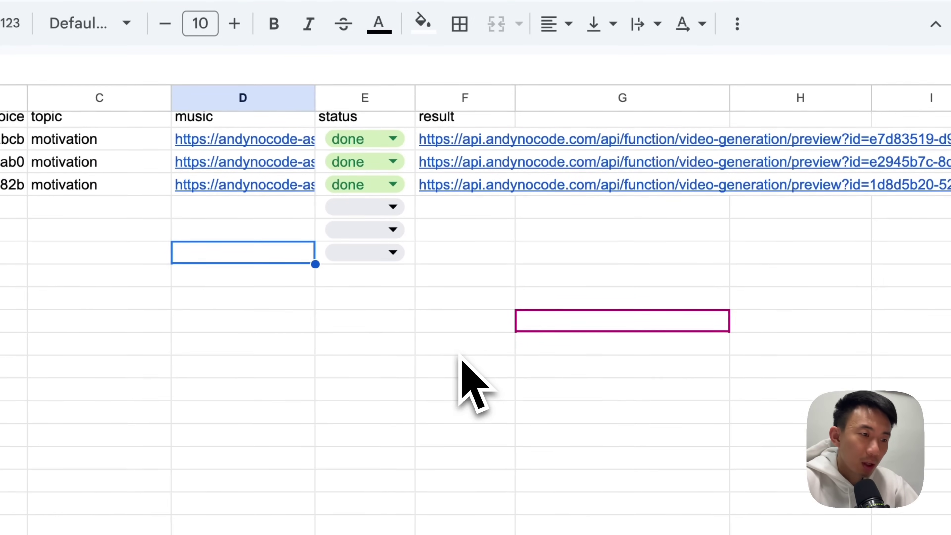
Preview the English, Deutsch and Espanol videos from the result links of the n8n test spreadsheet.
mouse_move(442, 150)
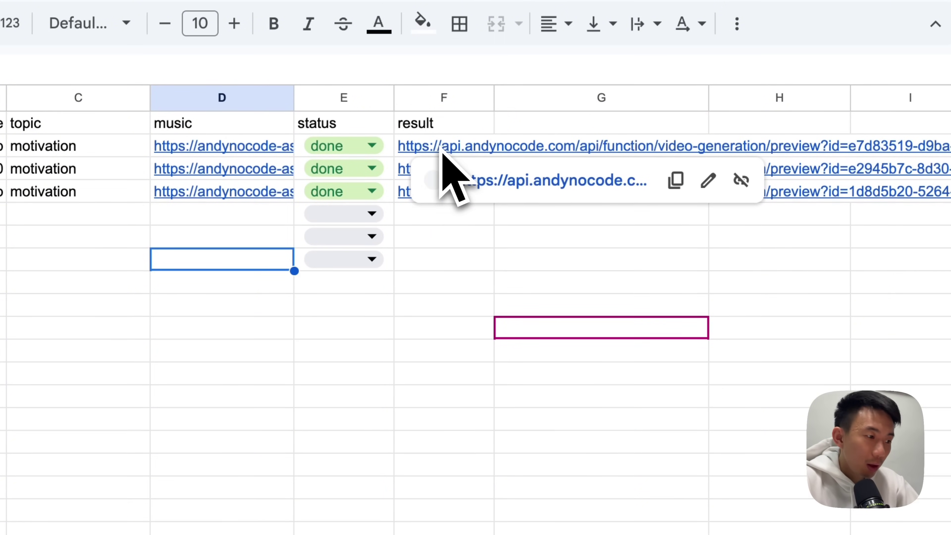
left_click(452, 169)
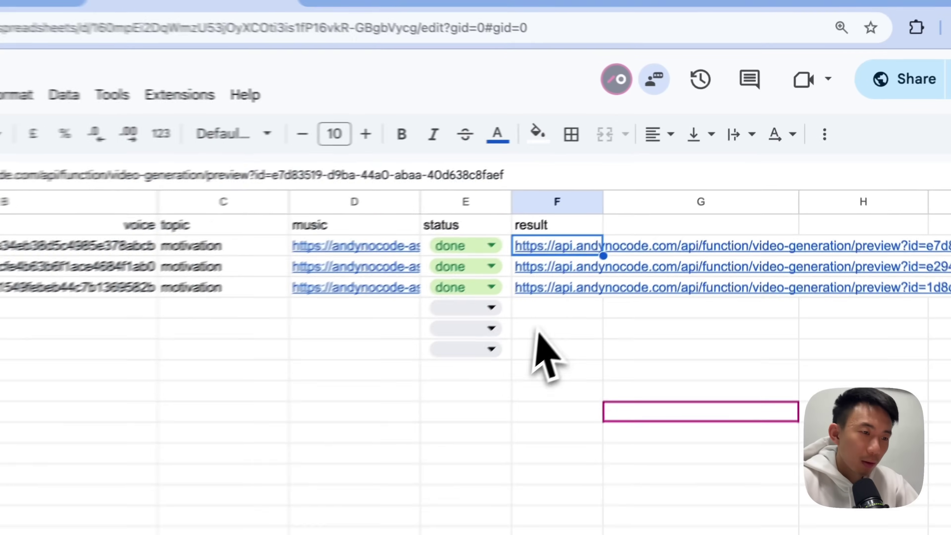
left_click(540, 283)
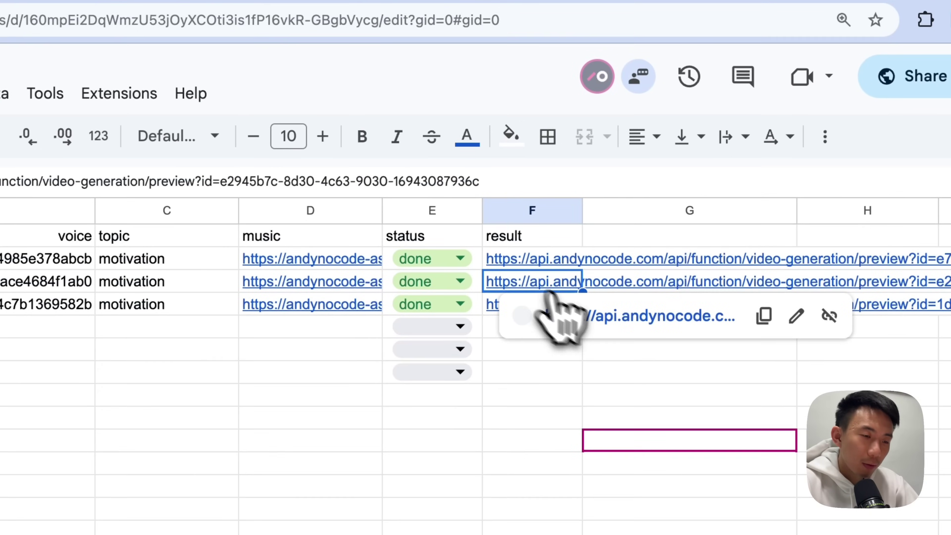
left_click(614, 323)
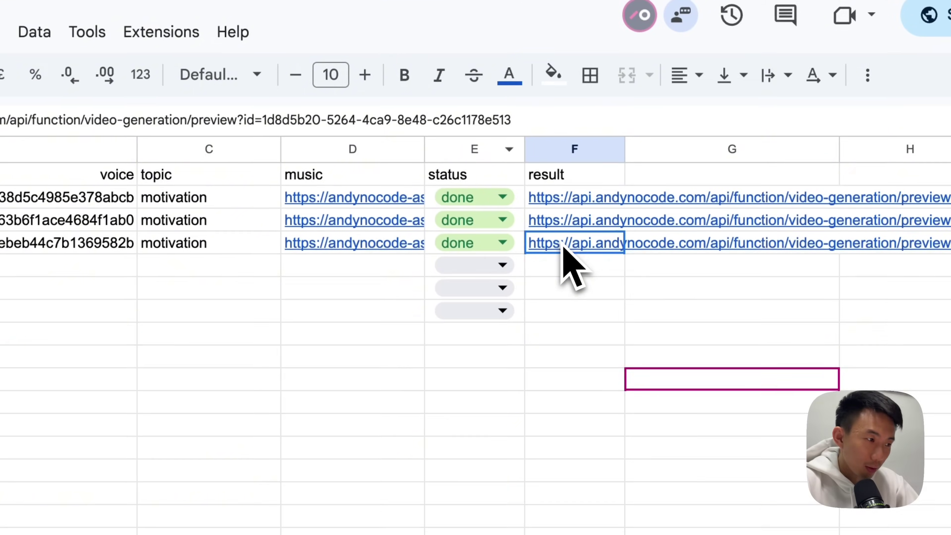
left_click(664, 337)
left_click(591, 263)
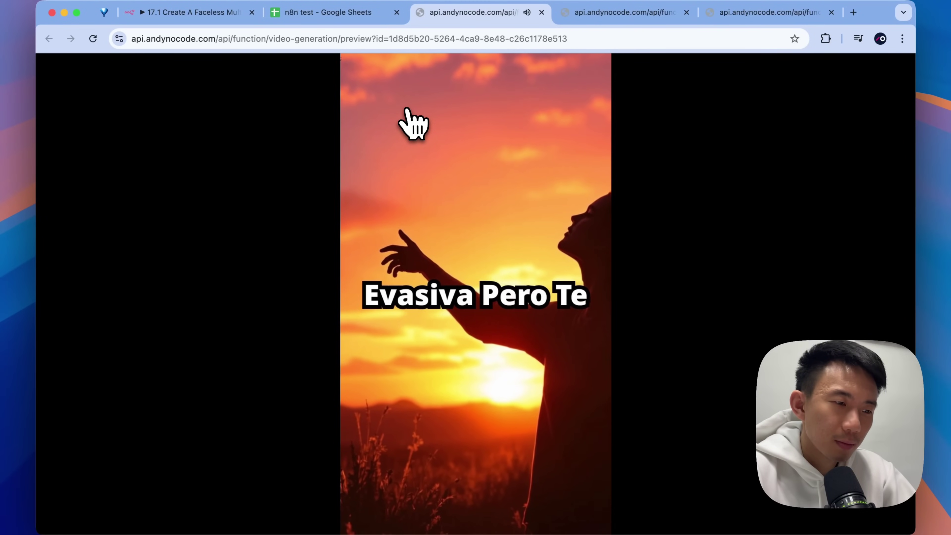
Return to the voice column of the n8n test spreadsheet, and open the fish.audio discovery page in a new browser tab.
key("super+alt+Left")
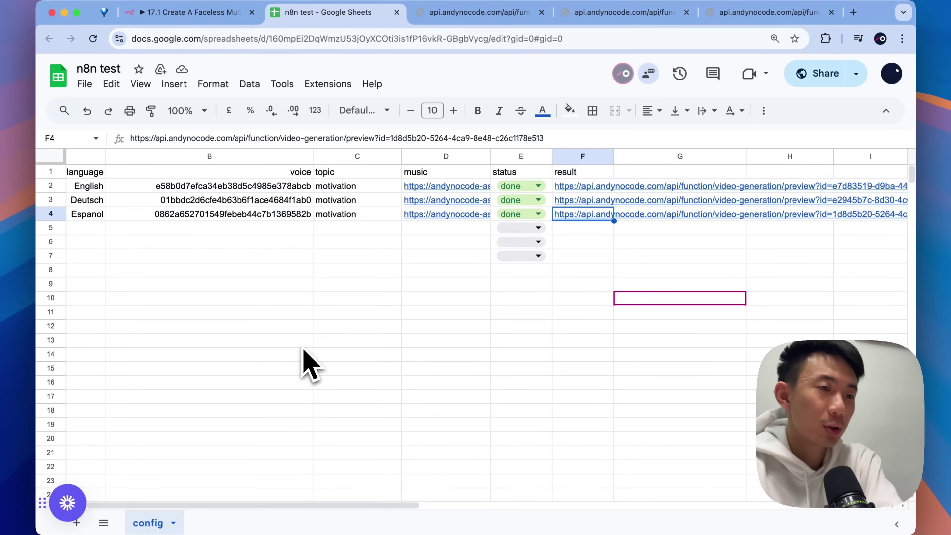
left_click(178, 200)
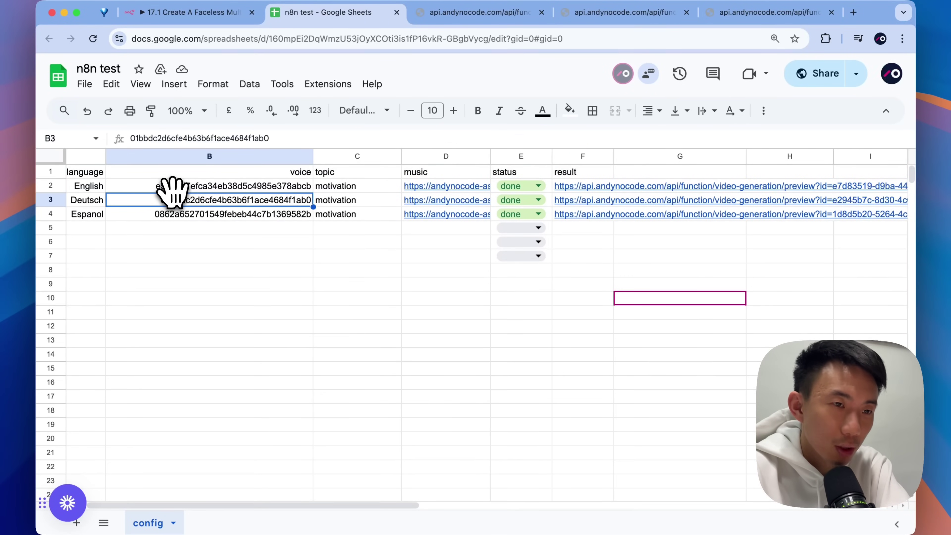
left_click(853, 13)
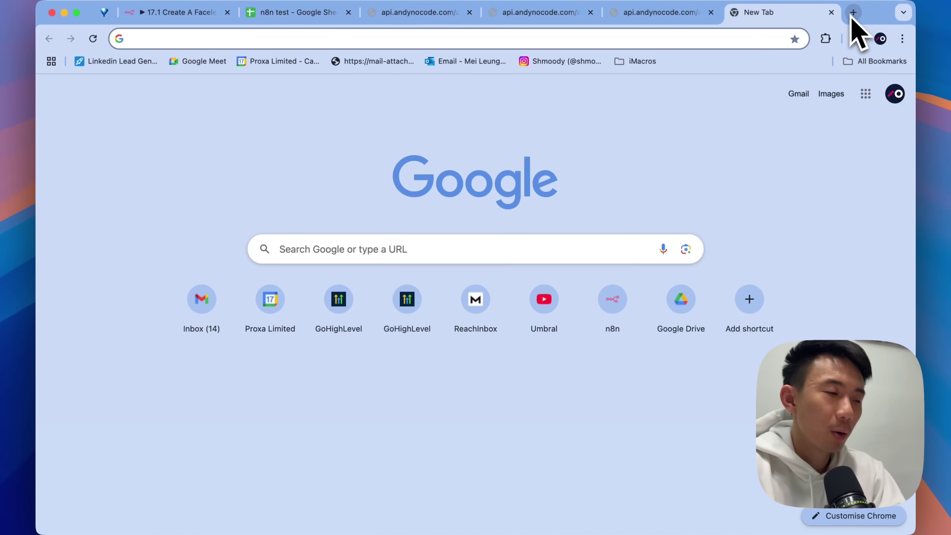
type("fo")
key("BackSpace")
type("is")
key("Return")
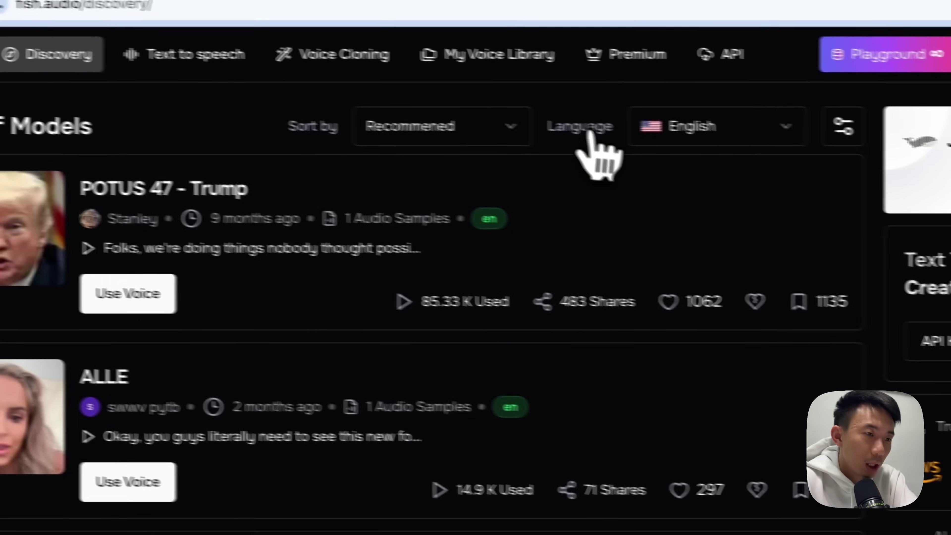
Look through the language filter options of the Fish Audio model list, keep English, and browse the listed voices.
left_click(797, 138)
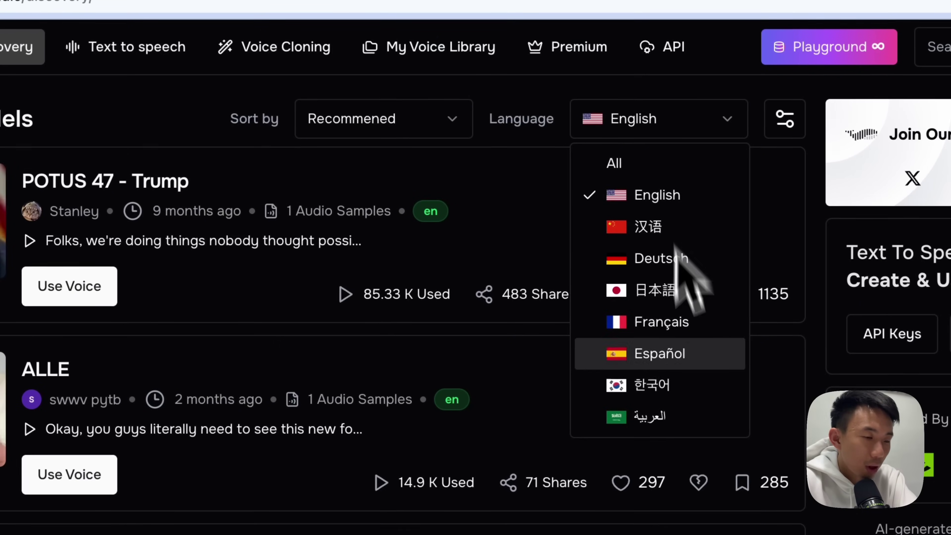
left_click(410, 308)
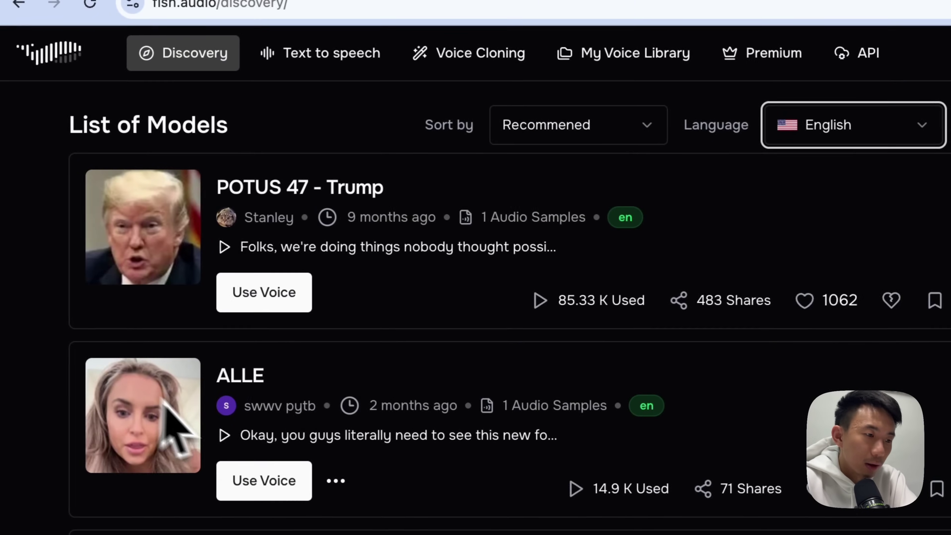
scroll(400, 382, "down", 3)
scroll(404, 390, "up", 3)
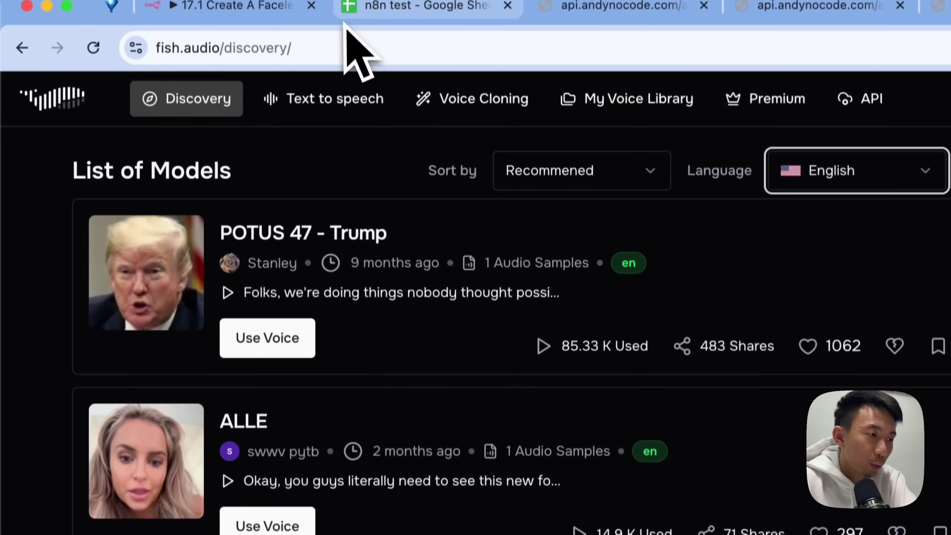
Open the POTUS 47 - Trump voice, highlight the model ID in its address, return to the model list and play the voice's sample.
left_click(322, 257)
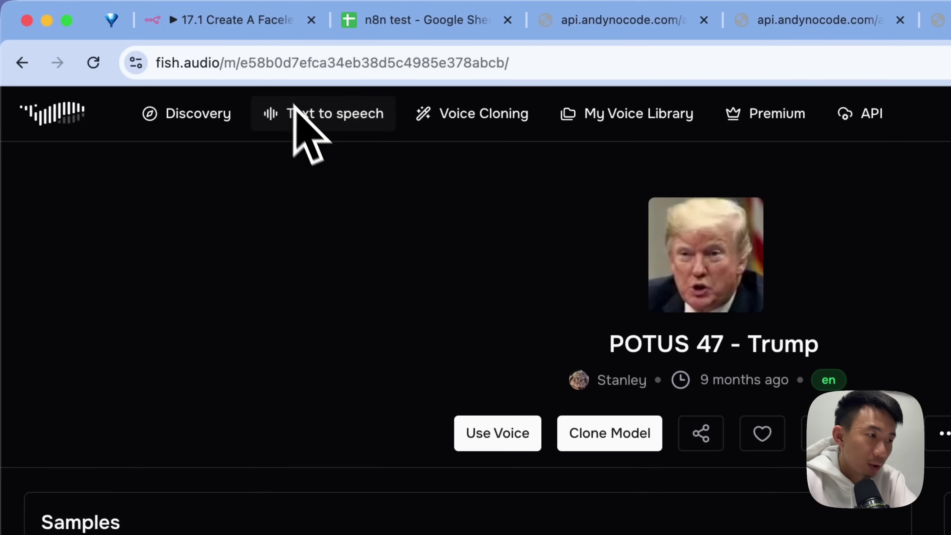
left_click_drag(240, 62, 509, 85)
left_click(22, 63)
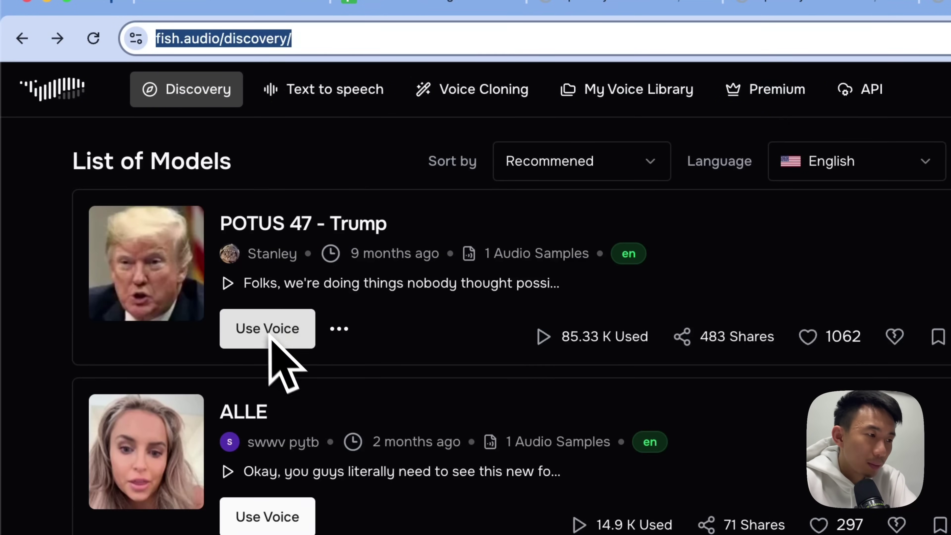
left_click(227, 285)
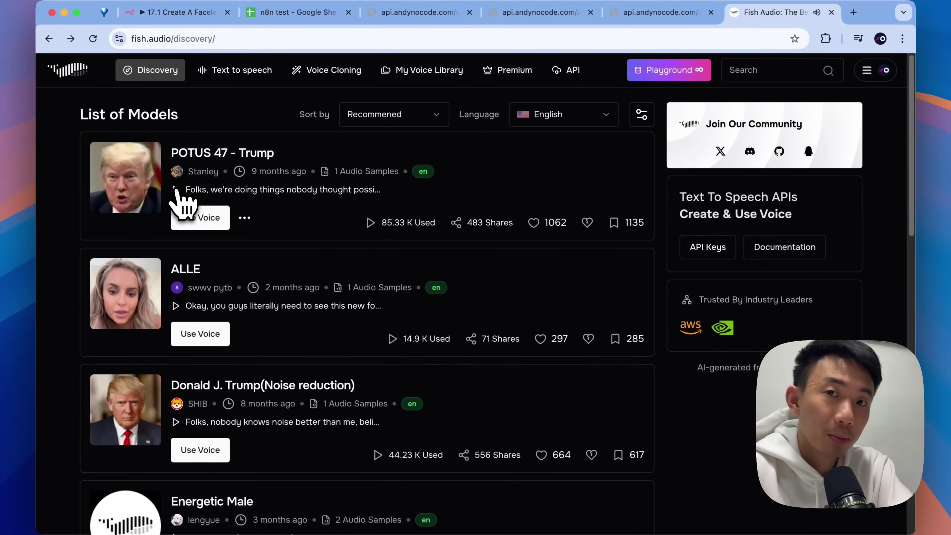
Return to the n8n faceless multilingual video workflow, switch to the Andynocode Premium page on Skool and read through its description.
left_click(150, 13)
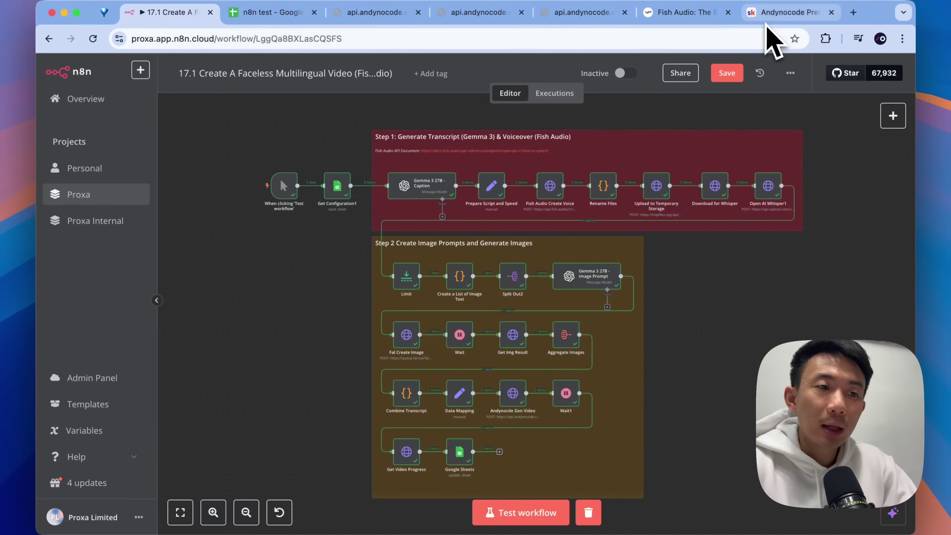
left_click(764, 18)
scroll(341, 217, "up", 2)
scroll(340, 218, "up", 3)
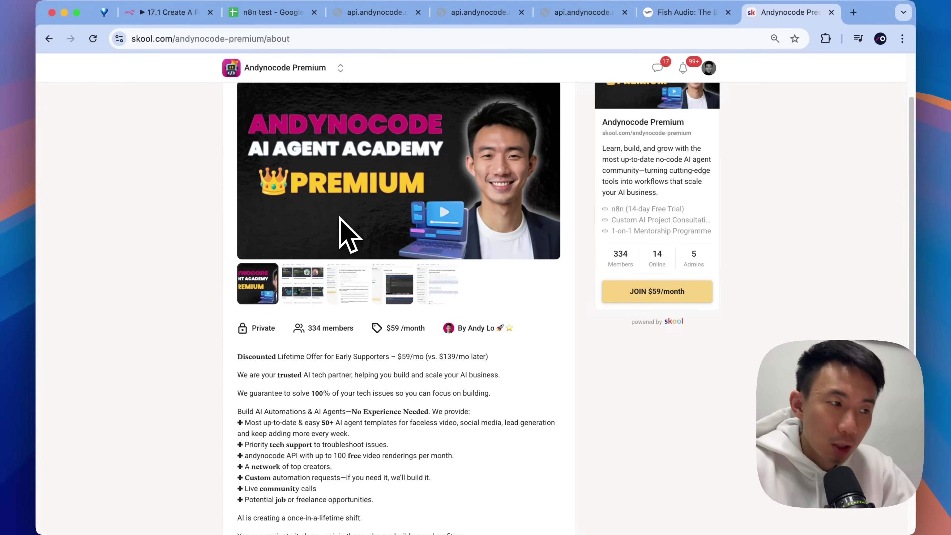
scroll(341, 220, "down", 5)
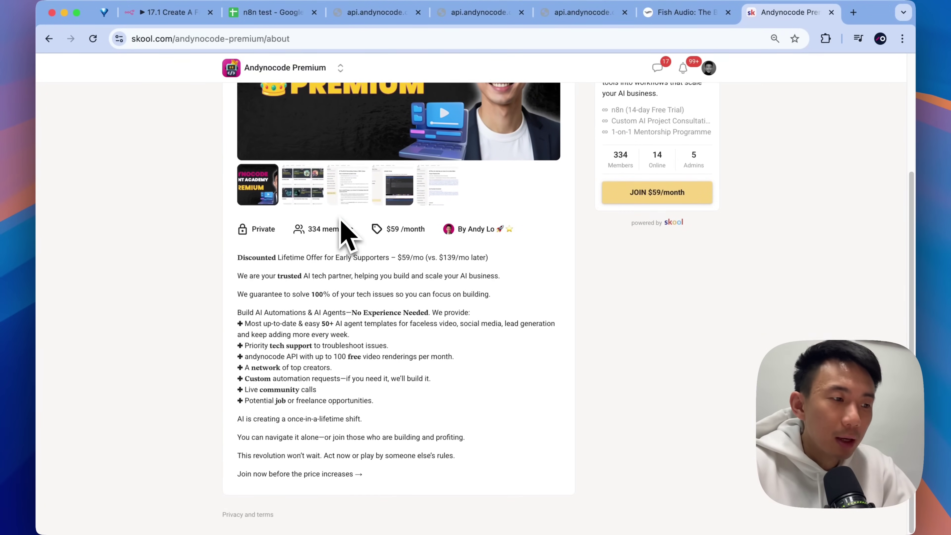